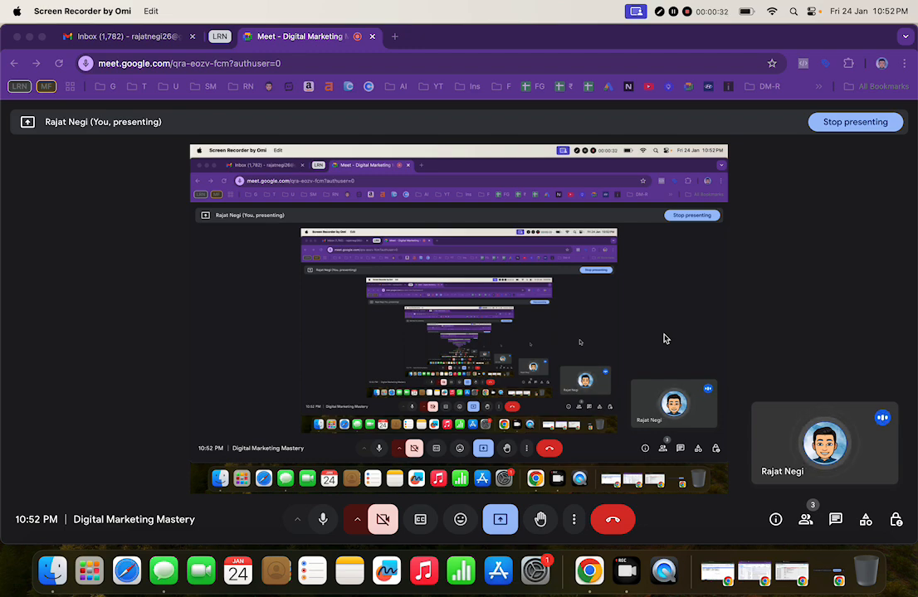
Step: Open a new Chrome Incognito window in front of the Google Meet presentation
{"action": "left_click", "coordinate": [708, 320]}
{"action": "key", "text": "super+shift+n"}
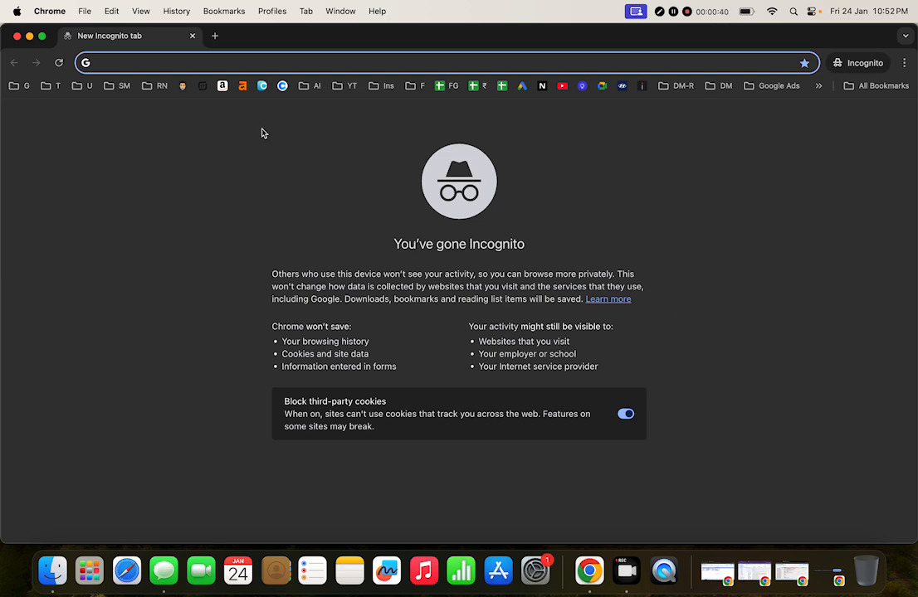
{"action": "key", "text": "super+m"}
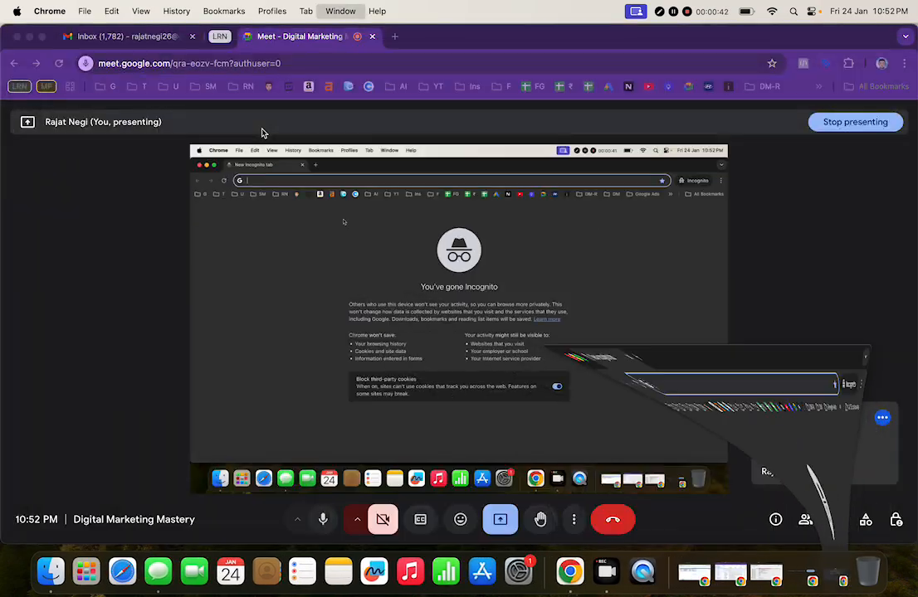
{"action": "left_click", "coordinate": [839, 579]}
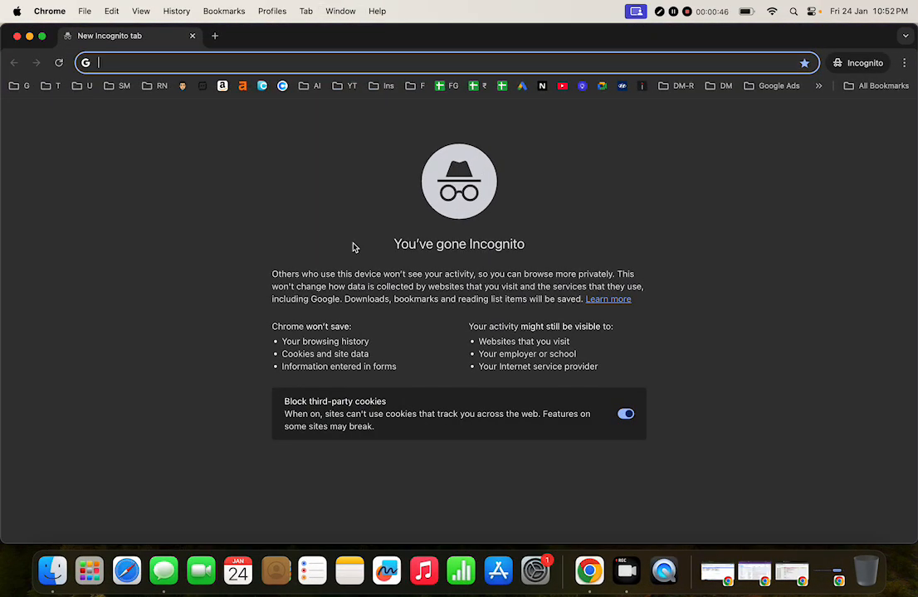
Step: Search the web for gmail and go to the Gmail sign-in page
{"action": "type", "text": "gmail"}
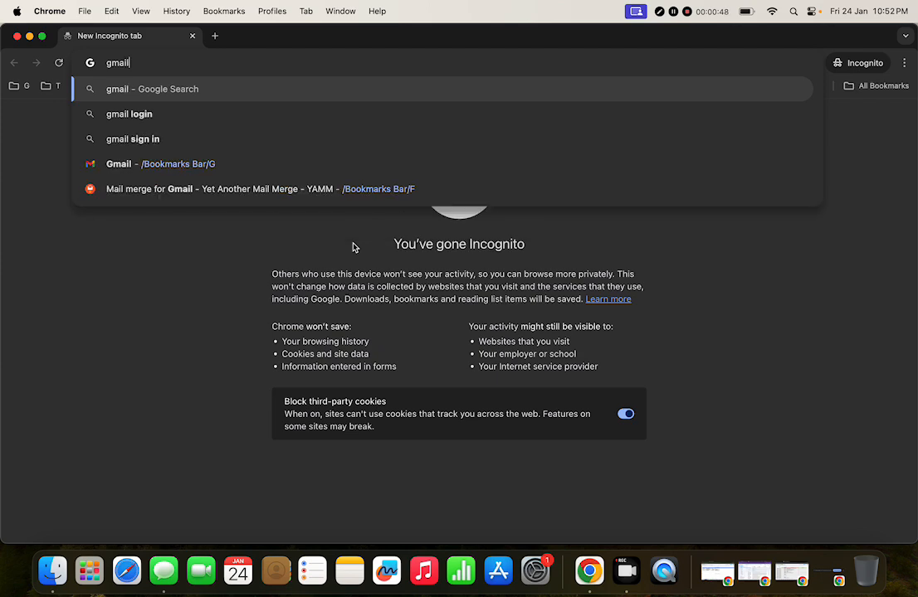
{"action": "key", "text": "Return"}
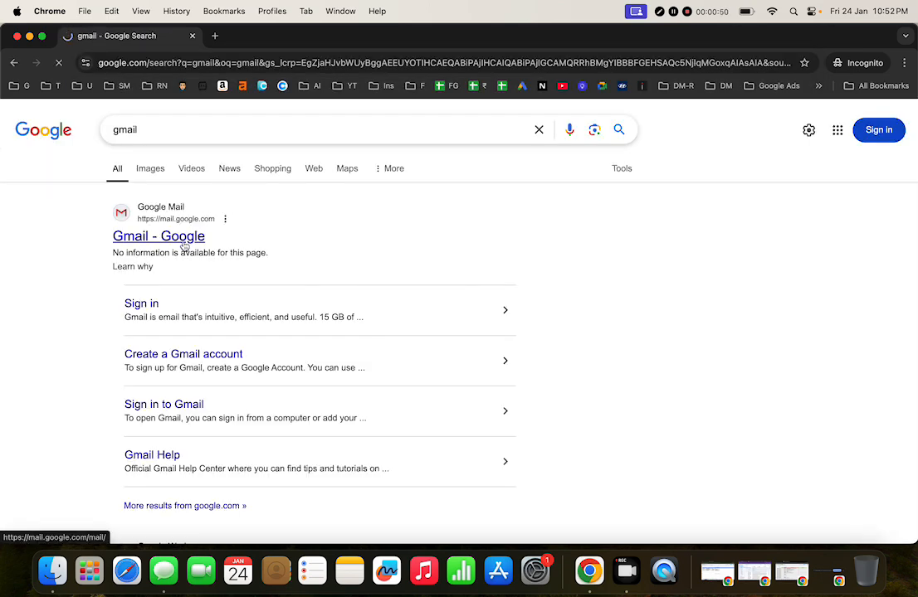
{"action": "left_click", "coordinate": [282, 240]}
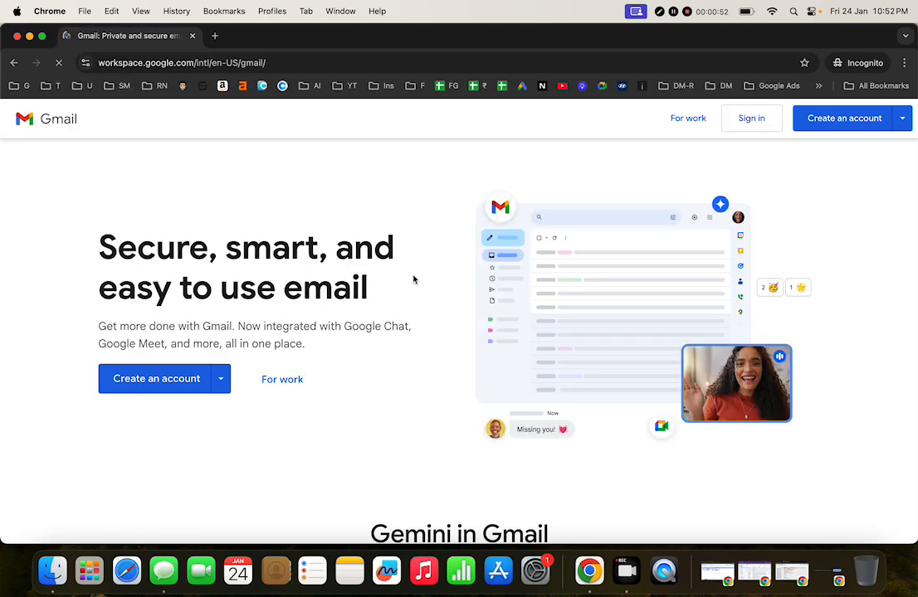
{"action": "left_click", "coordinate": [756, 123]}
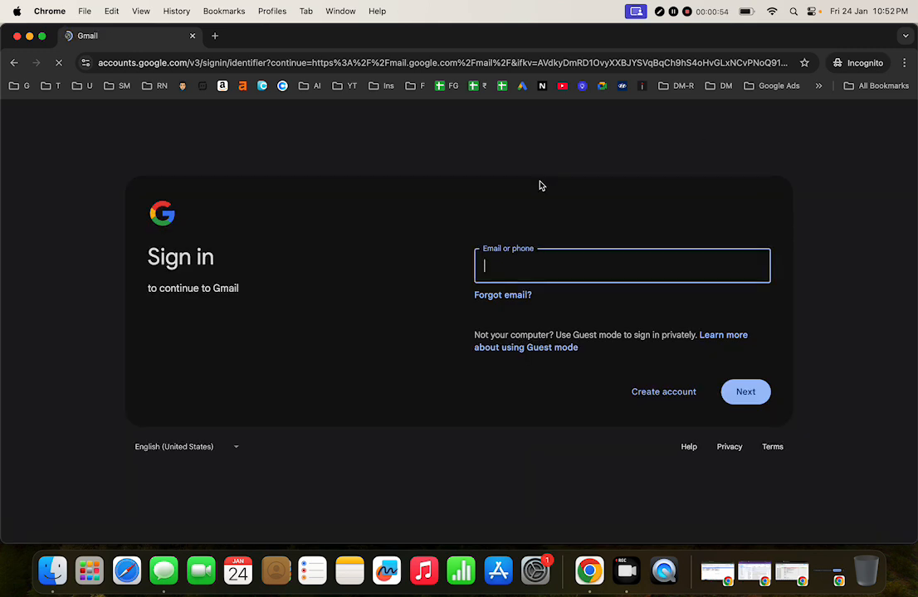
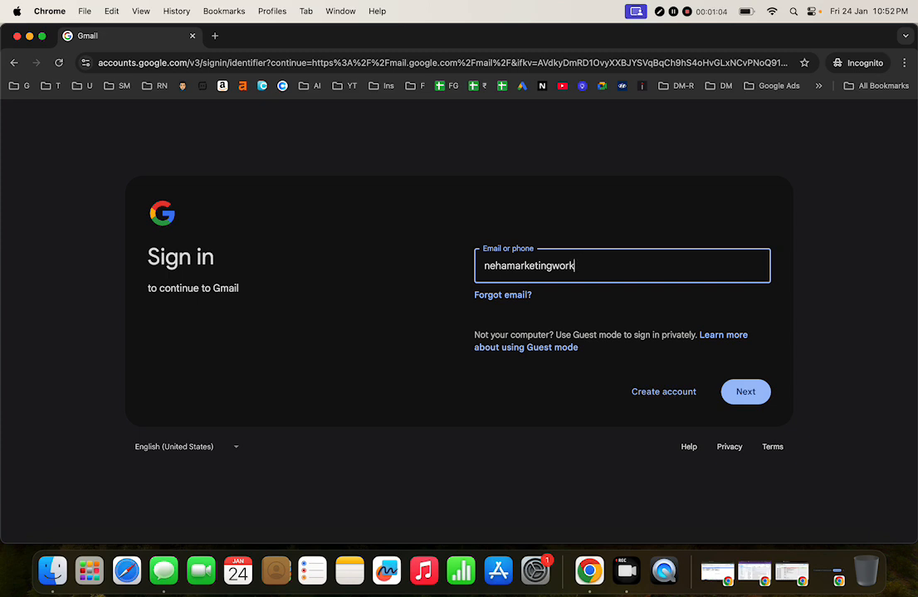
Step: Sign in with the account's email address and password
{"action": "key", "text": "Return"}
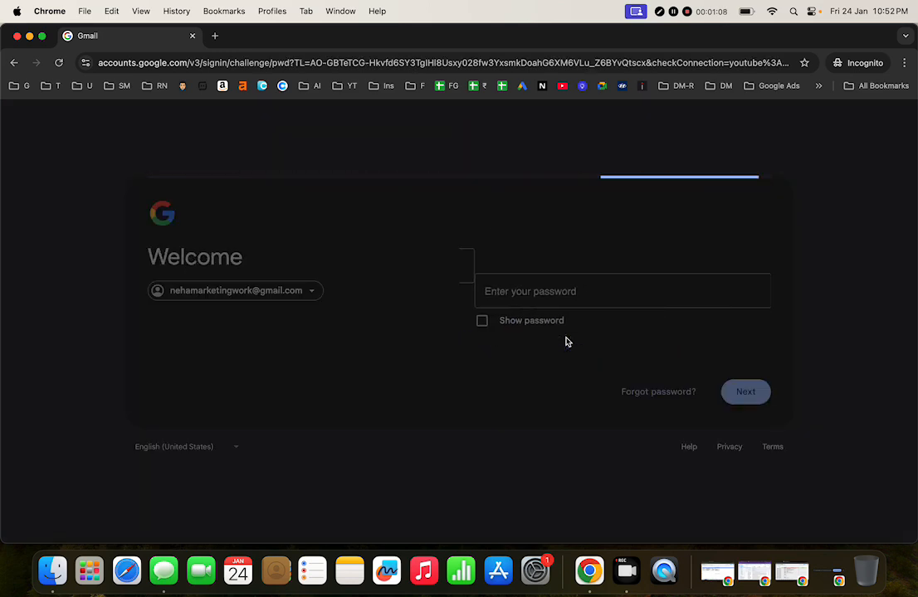
{"action": "type", "text": "•"}
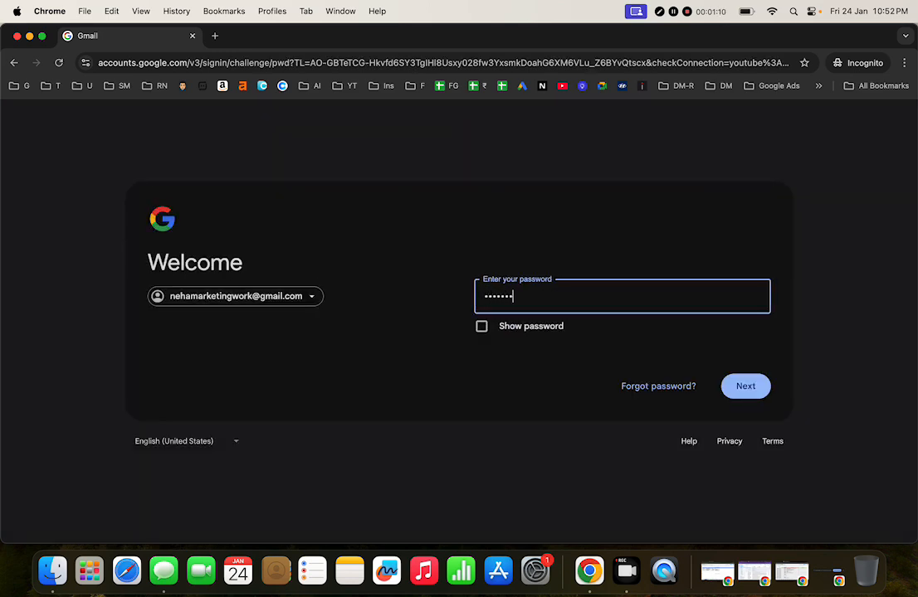
{"action": "key", "text": "Return"}
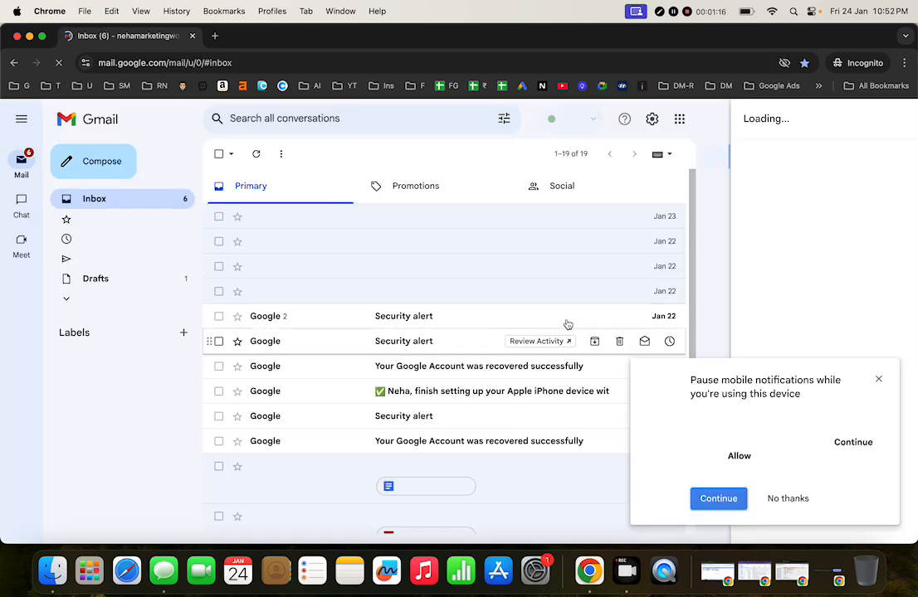
Step: Dismiss the mobile-notification prompt and Calendar panel, then open the Hostinger payment email
{"action": "left_click", "coordinate": [788, 498]}
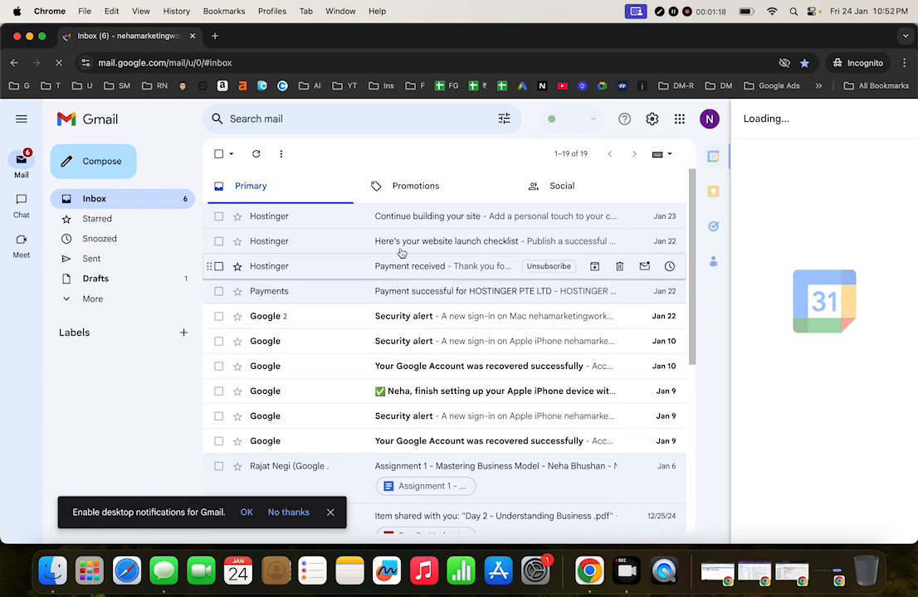
{"action": "left_click", "coordinate": [897, 120]}
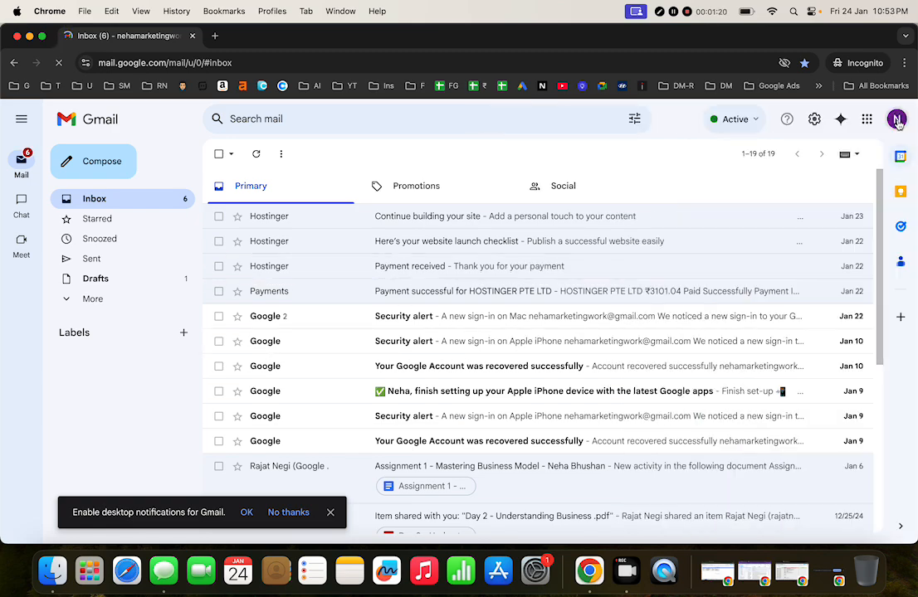
{"action": "left_click", "coordinate": [471, 301]}
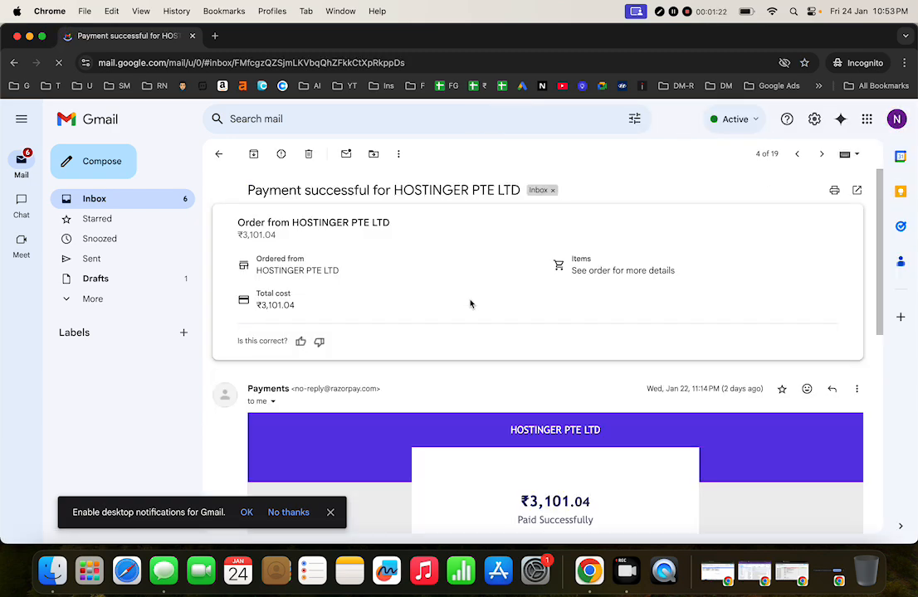
Step: Look over the Hostinger payment receipt and return to the inbox list
{"action": "scroll", "coordinate": [470, 304], "scroll_direction": "down", "scroll_amount": 2}
{"action": "scroll", "coordinate": [469, 303], "scroll_direction": "down", "scroll_amount": 4}
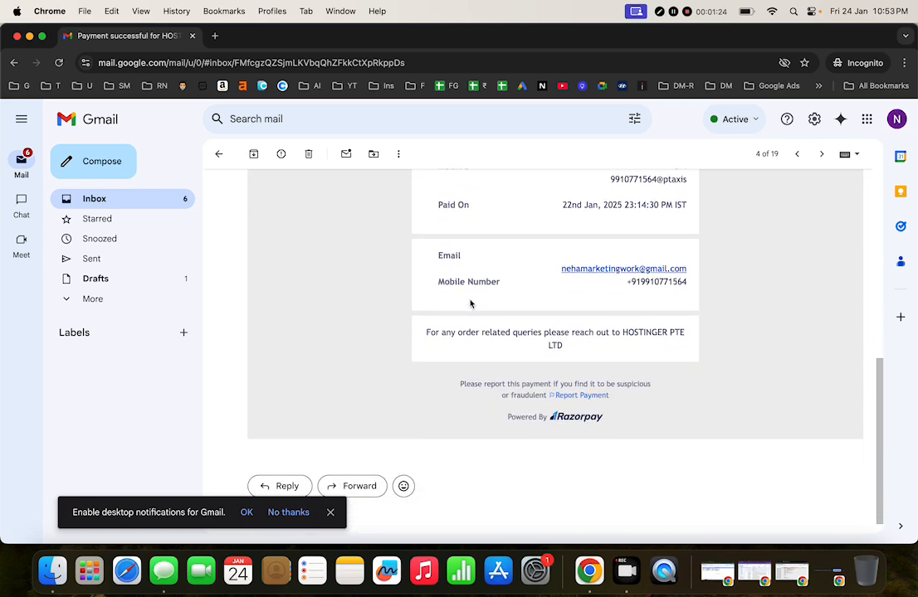
{"action": "scroll", "coordinate": [470, 304], "scroll_direction": "up", "scroll_amount": 2}
{"action": "scroll", "coordinate": [471, 304], "scroll_direction": "up", "scroll_amount": 4}
{"action": "left_click", "coordinate": [218, 154]}
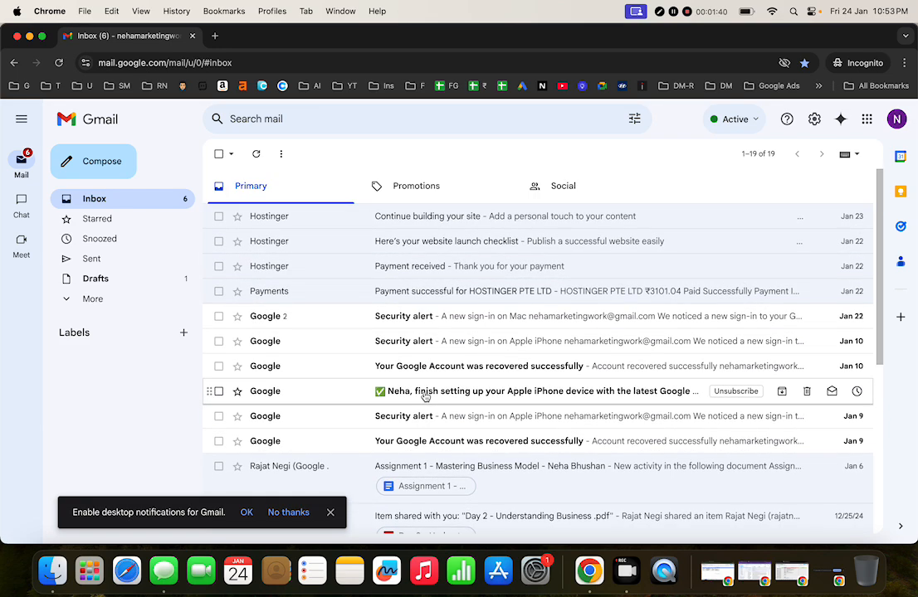
{"action": "scroll", "coordinate": [471, 319], "scroll_direction": "down", "scroll_amount": 5}
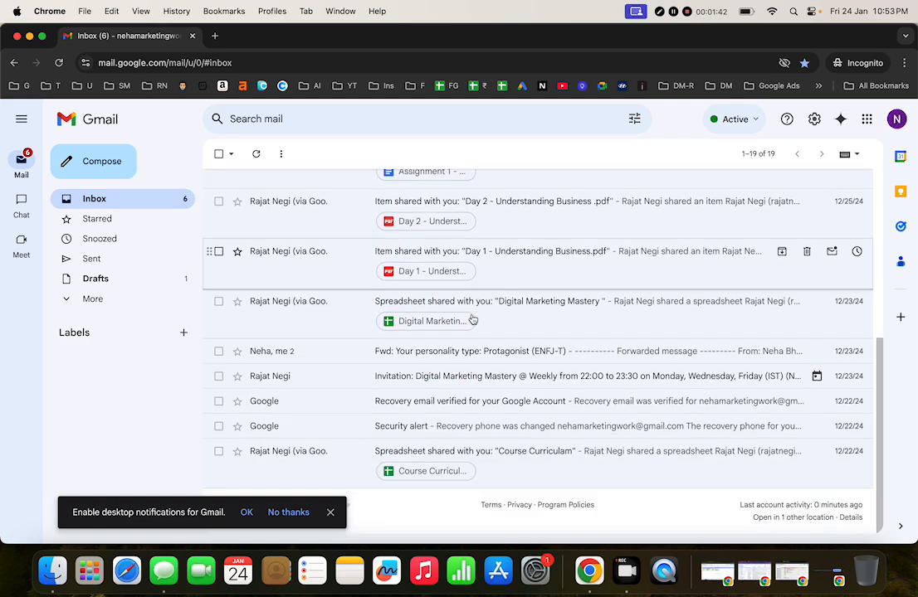
{"action": "scroll", "coordinate": [471, 320], "scroll_direction": "up", "scroll_amount": 5}
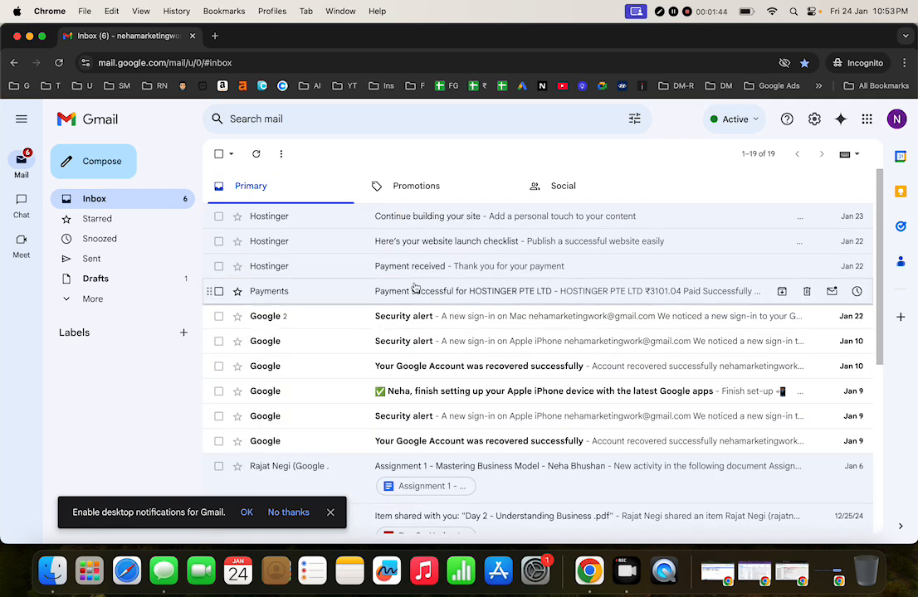
Step: Delete the Hostinger Payment received email
{"action": "left_click", "coordinate": [355, 272]}
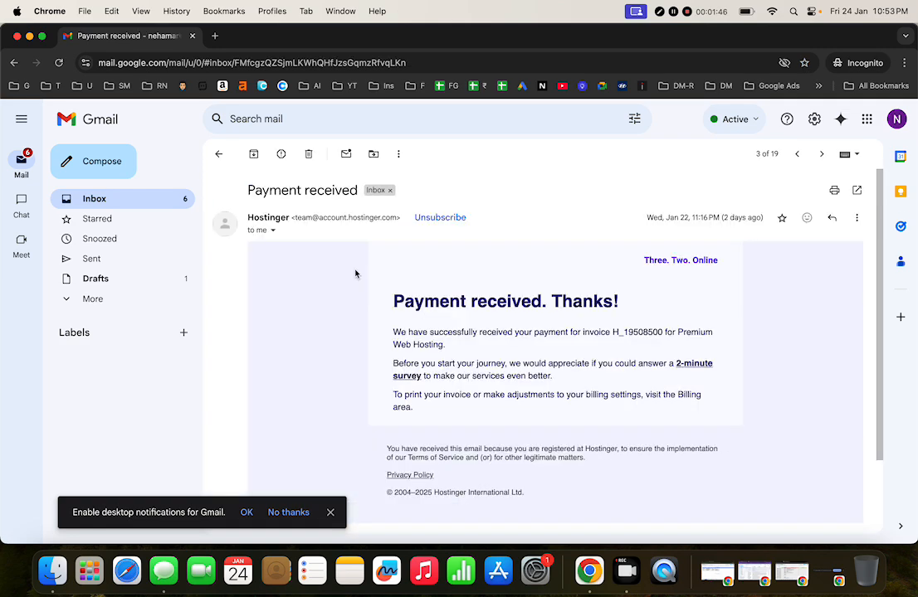
{"action": "left_click", "coordinate": [308, 155]}
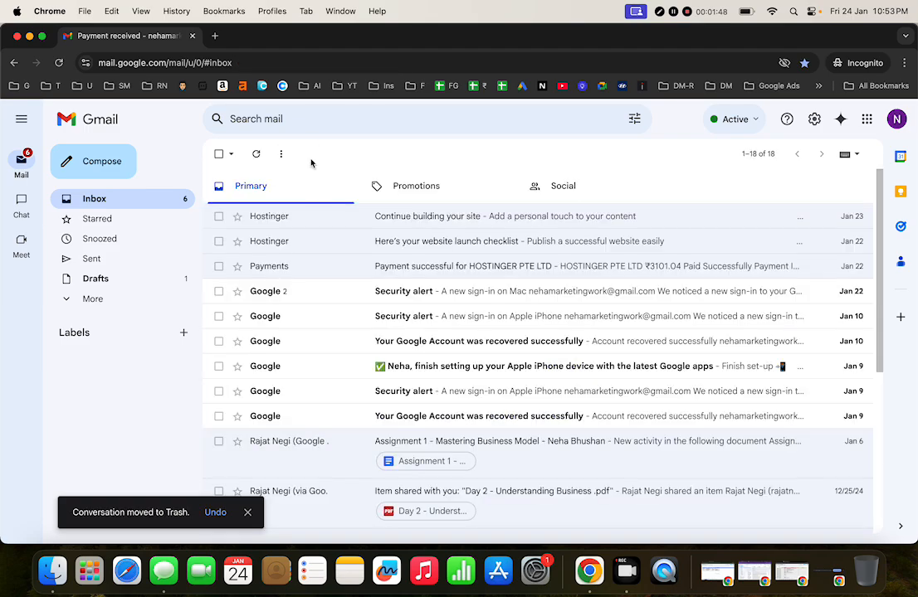
{"action": "left_click", "coordinate": [315, 264]}
{"action": "left_click", "coordinate": [219, 157]}
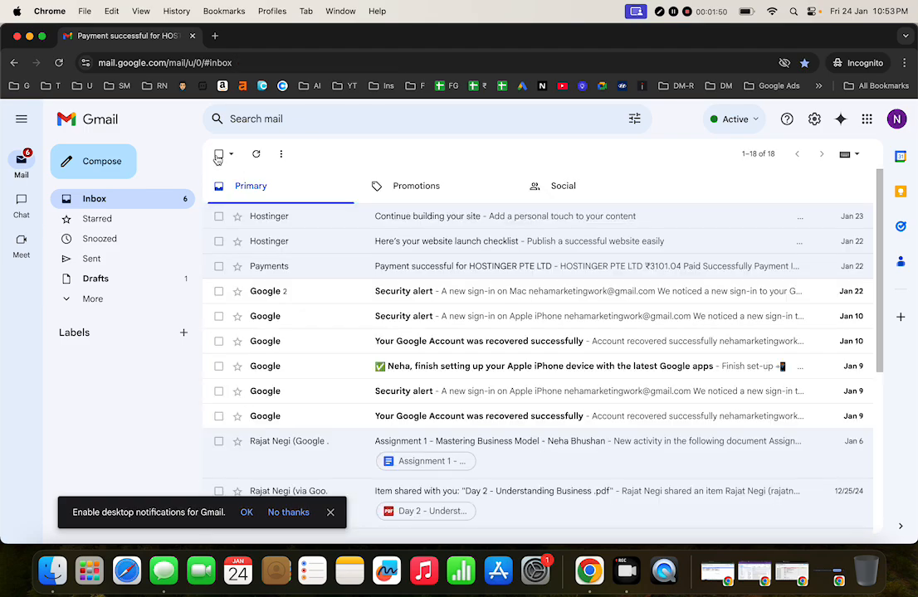
Step: Delete the website launch checklist and Continue building your site emails
{"action": "left_click", "coordinate": [303, 247]}
{"action": "scroll", "coordinate": [418, 344], "scroll_direction": "down", "scroll_amount": 5}
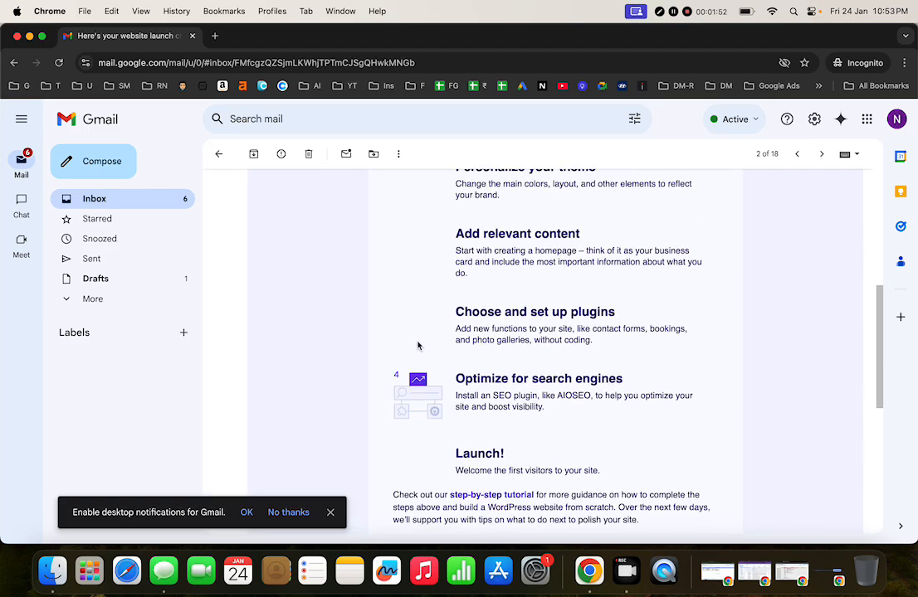
{"action": "scroll", "coordinate": [417, 345], "scroll_direction": "down", "scroll_amount": 3}
{"action": "scroll", "coordinate": [417, 345], "scroll_direction": "up", "scroll_amount": 10}
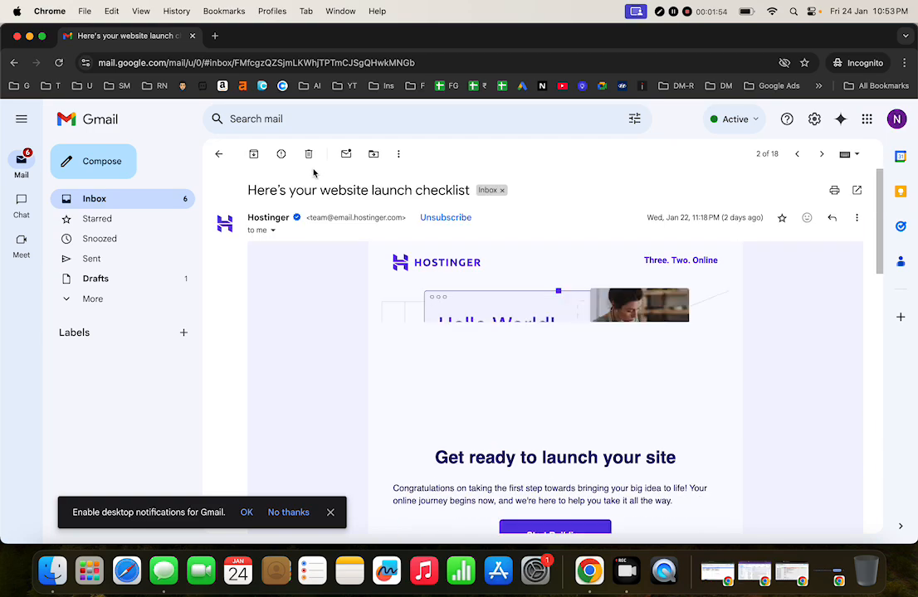
{"action": "left_click", "coordinate": [308, 155]}
{"action": "left_click", "coordinate": [303, 218]}
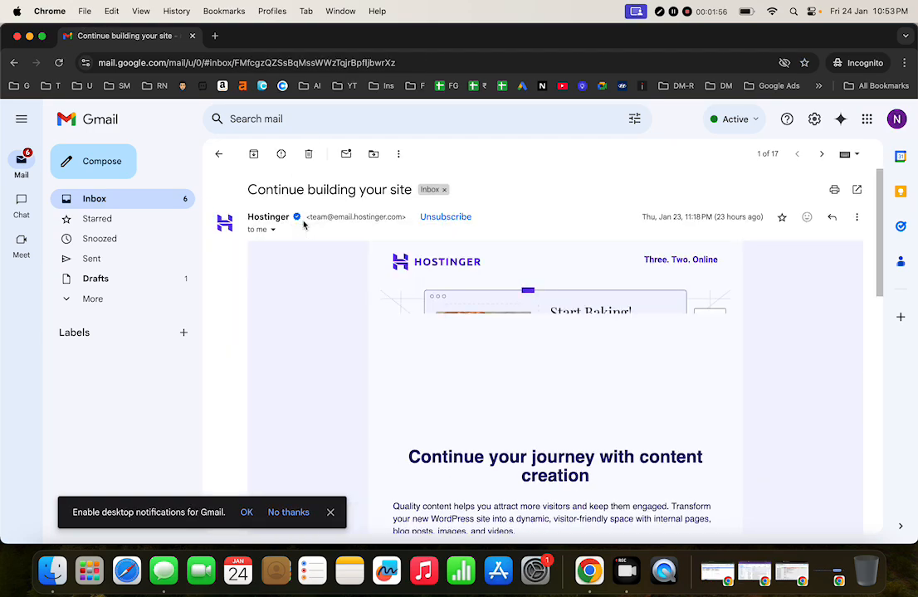
{"action": "left_click", "coordinate": [308, 154]}
Step: Reopen the Payment successful for HOSTINGER email
{"action": "left_click", "coordinate": [338, 214]}
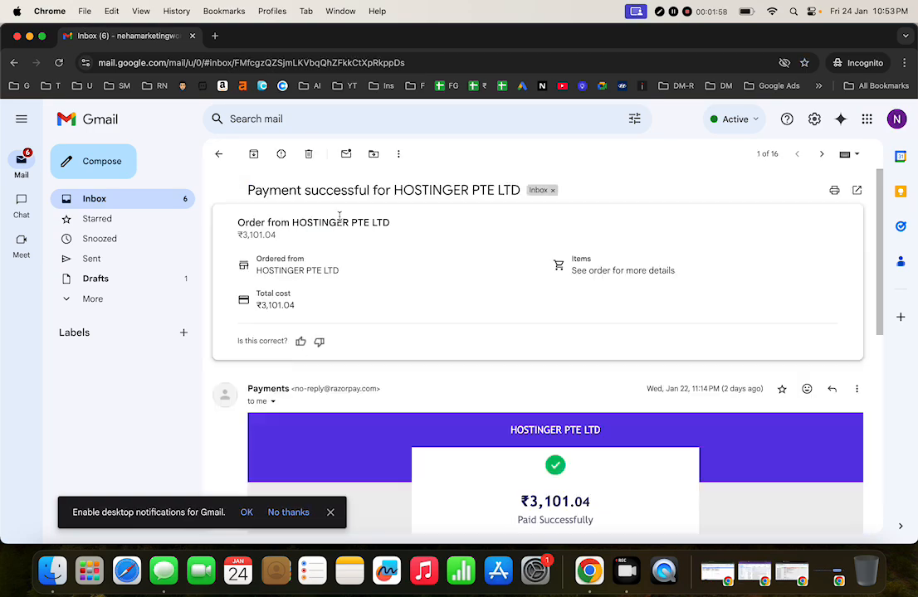
{"action": "left_click", "coordinate": [219, 154]}
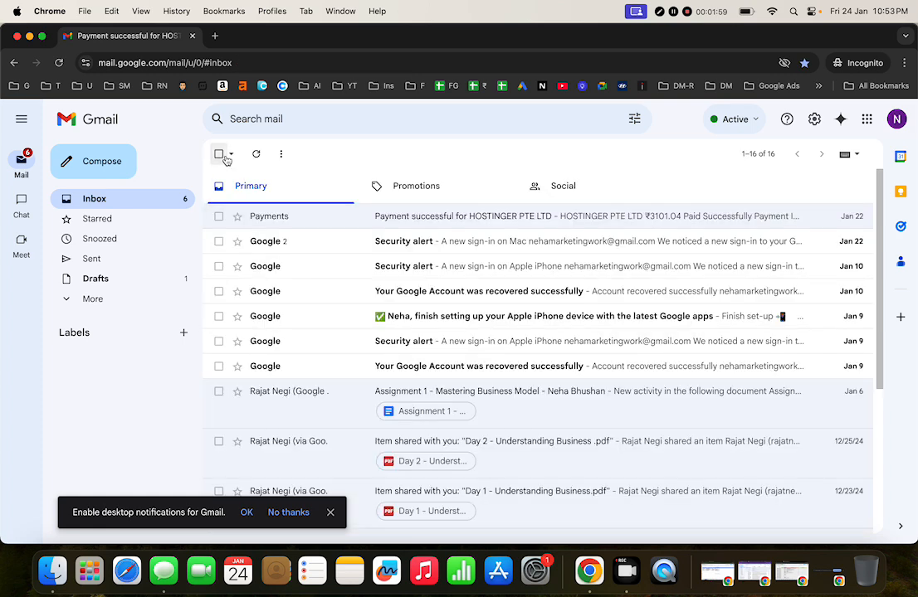
{"action": "left_click", "coordinate": [307, 219]}
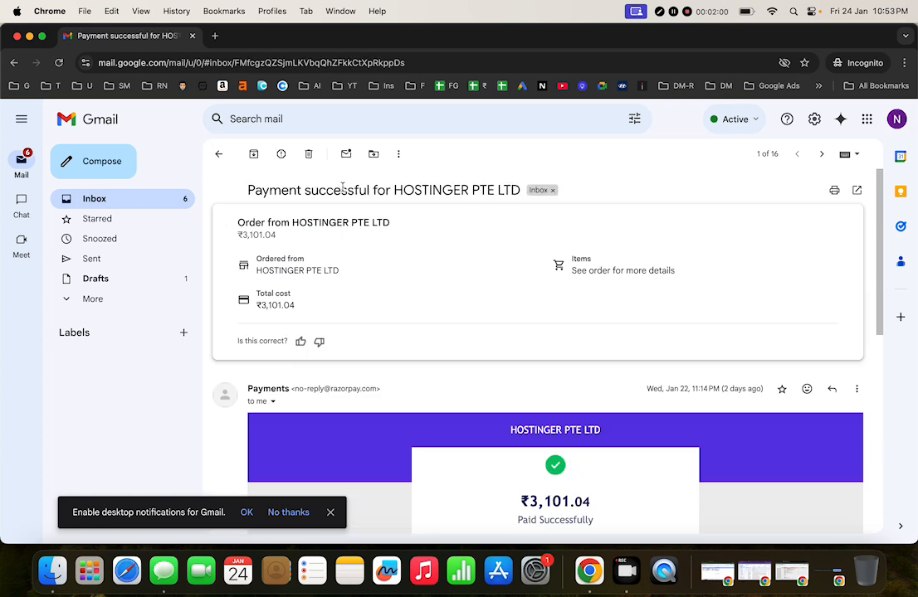
Step: Move the payment receipt into a newly created Hostinger label
{"action": "left_click", "coordinate": [374, 154]}
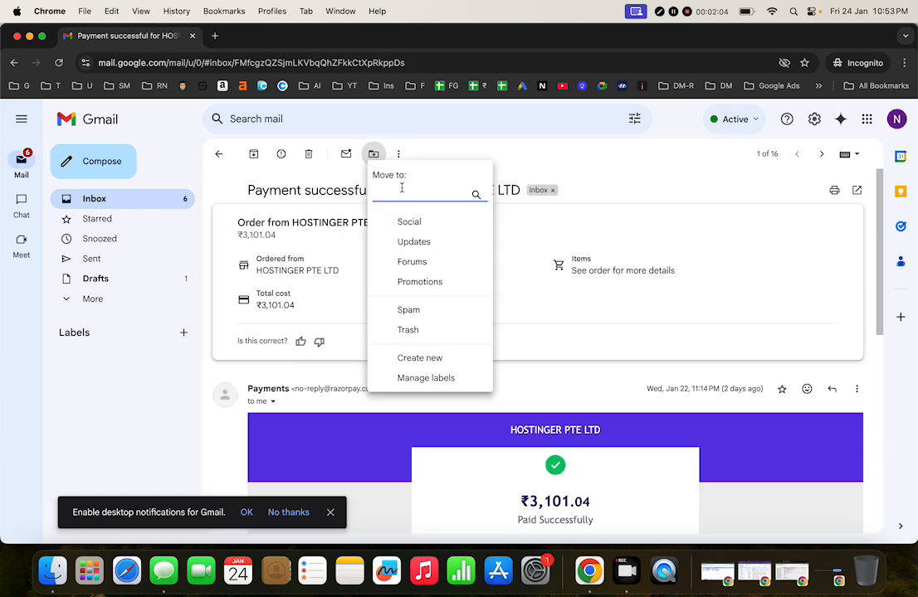
{"action": "type", "text": "Hostinger"}
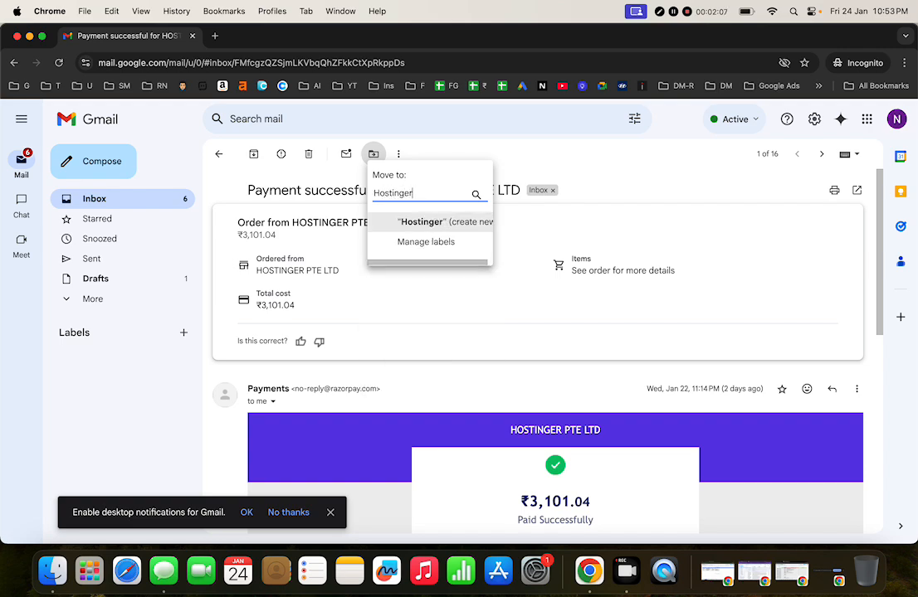
{"action": "key", "text": "Return"}
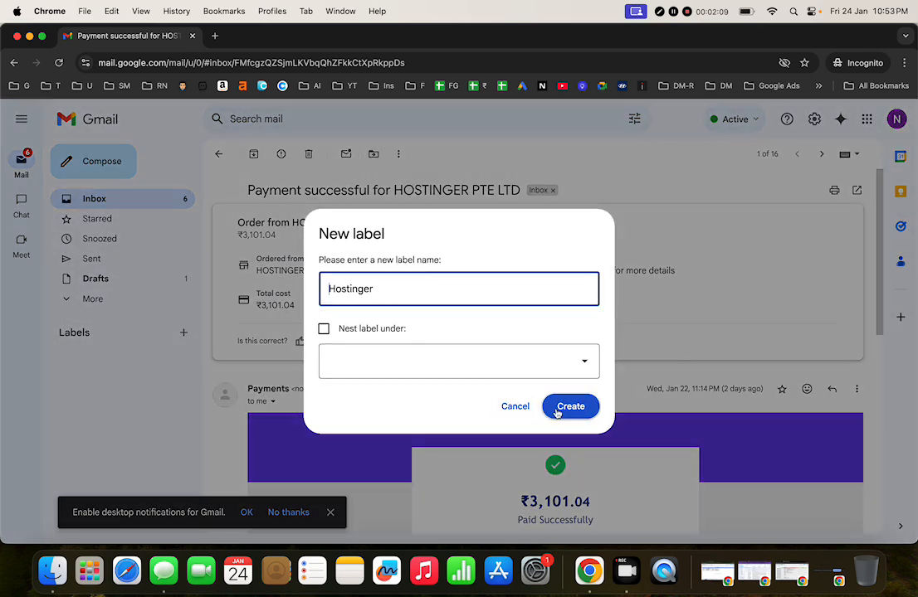
{"action": "left_click", "coordinate": [564, 406]}
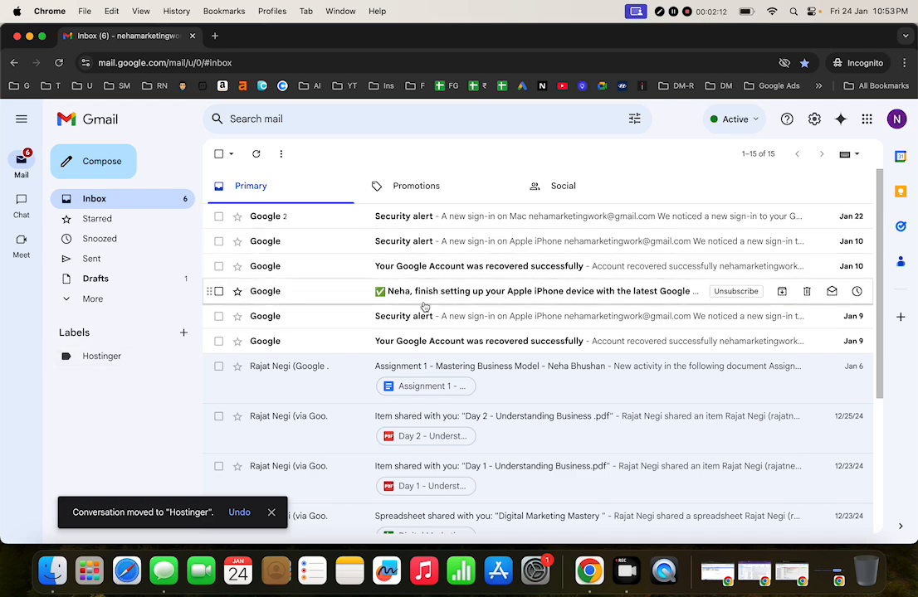
{"action": "scroll", "coordinate": [447, 371], "scroll_direction": "down", "scroll_amount": 10}
{"action": "scroll", "coordinate": [447, 370], "scroll_direction": "up", "scroll_amount": 10}
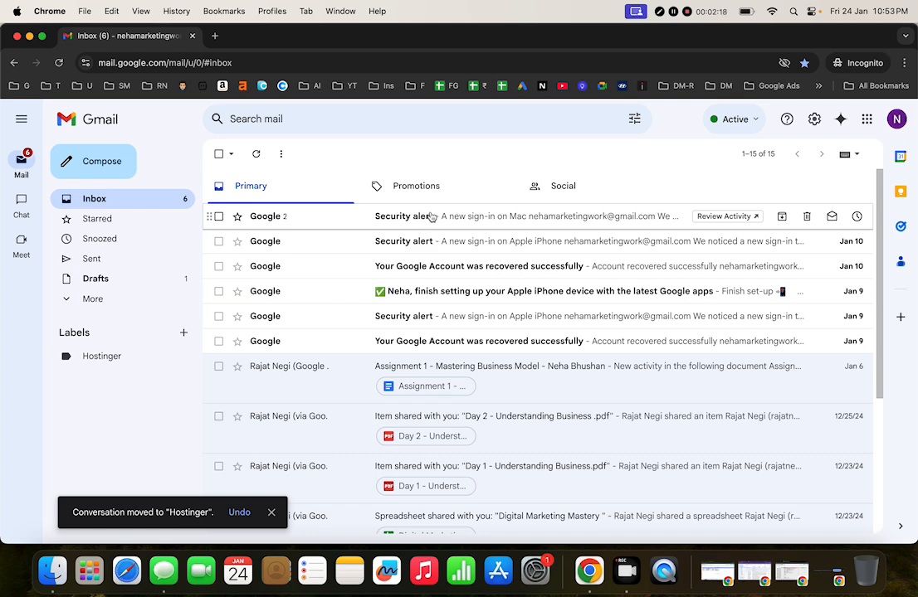
Step: Create a new Client label from the Security alert email, then return to the inbox
{"action": "left_click", "coordinate": [415, 221]}
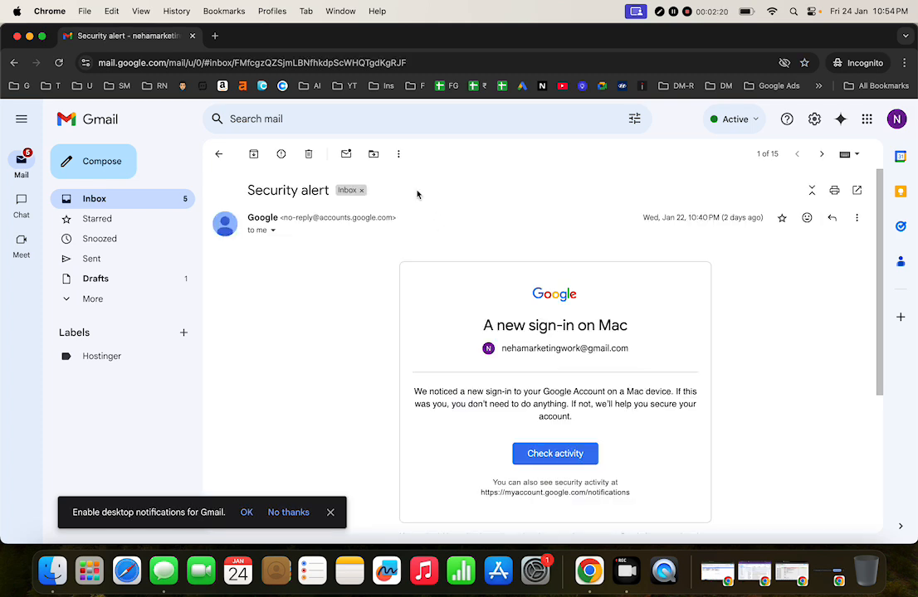
{"action": "left_click", "coordinate": [373, 153]}
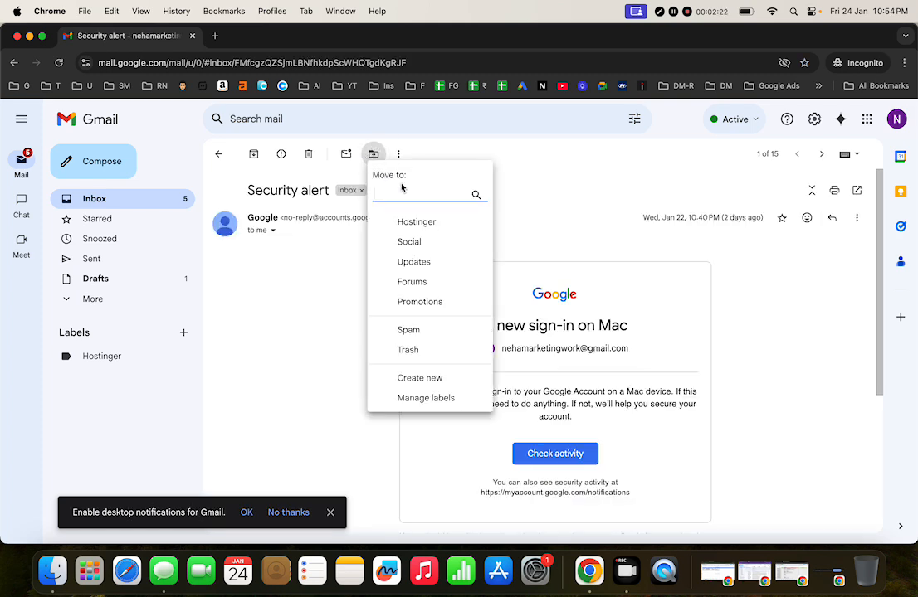
{"action": "type", "text": "Client"}
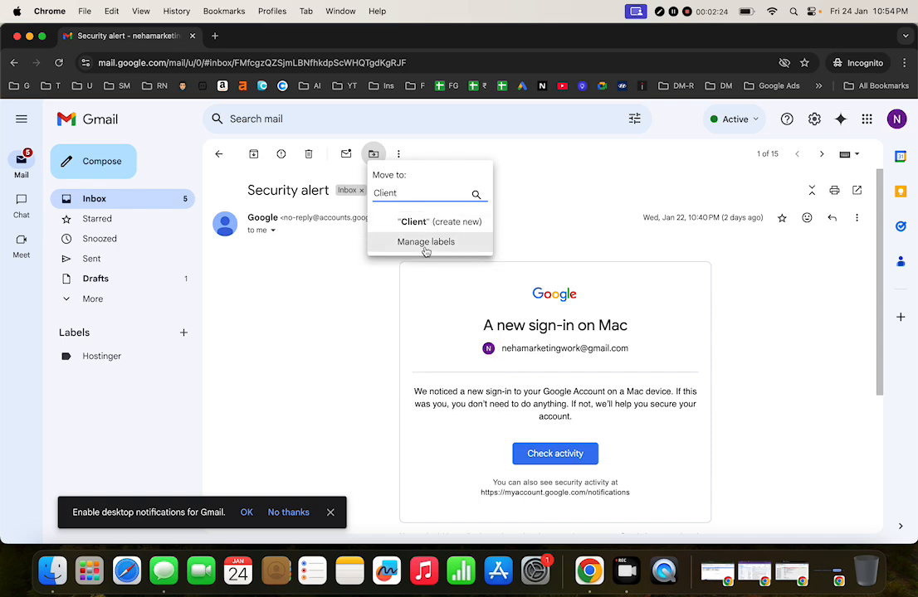
{"action": "left_click", "coordinate": [445, 232]}
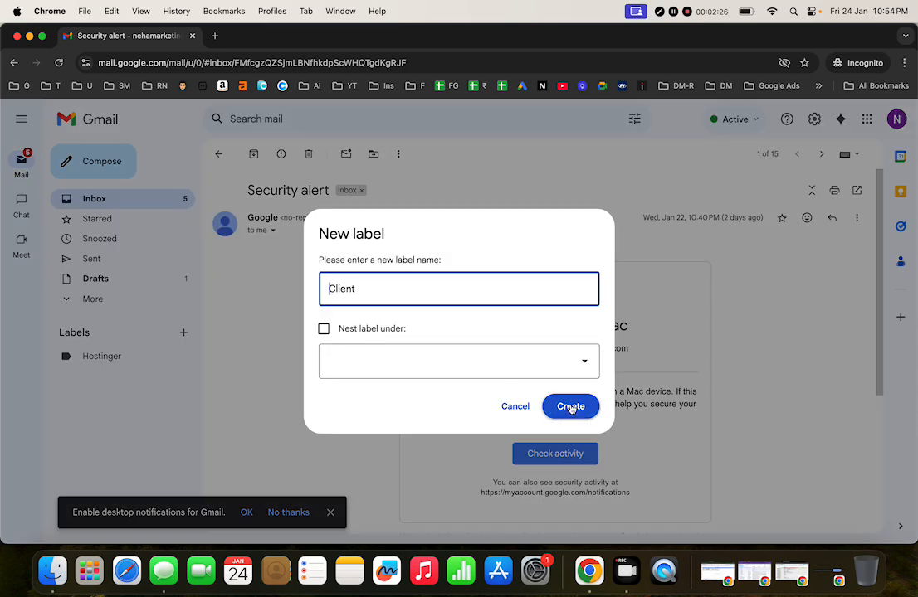
{"action": "left_click", "coordinate": [571, 407]}
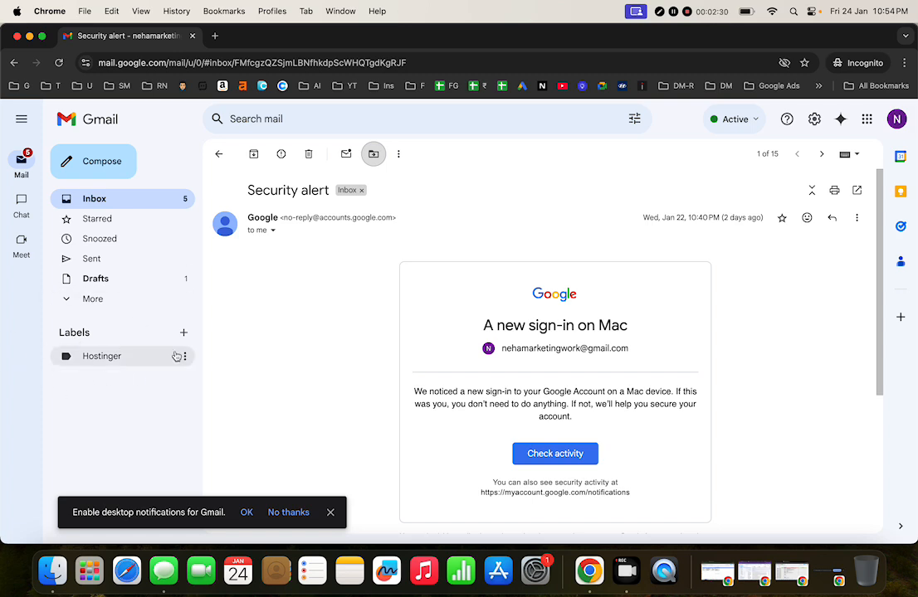
{"action": "left_click", "coordinate": [219, 154]}
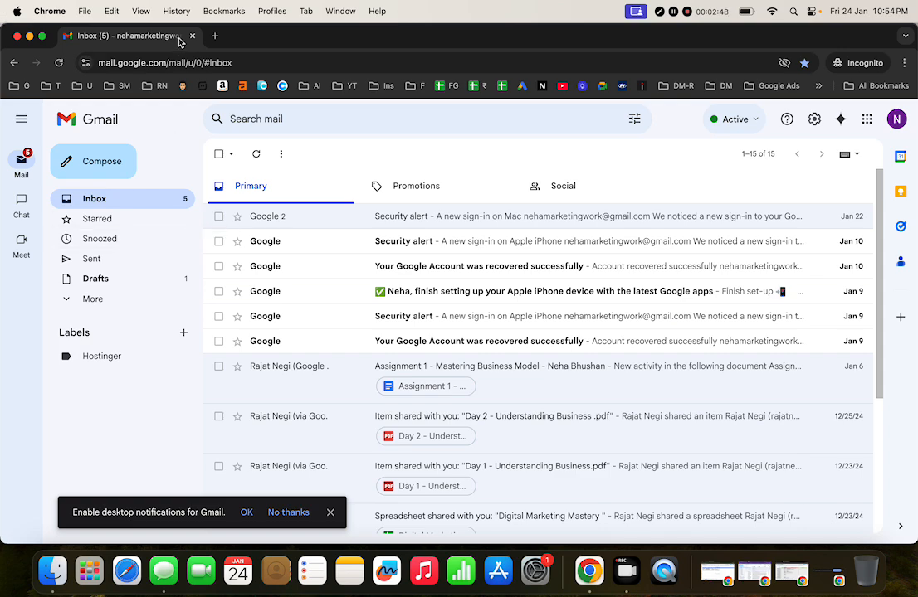
Step: Search Google for hostinger in a new tab and open hostinger.in, accepting its cookies
{"action": "left_click", "coordinate": [213, 37]}
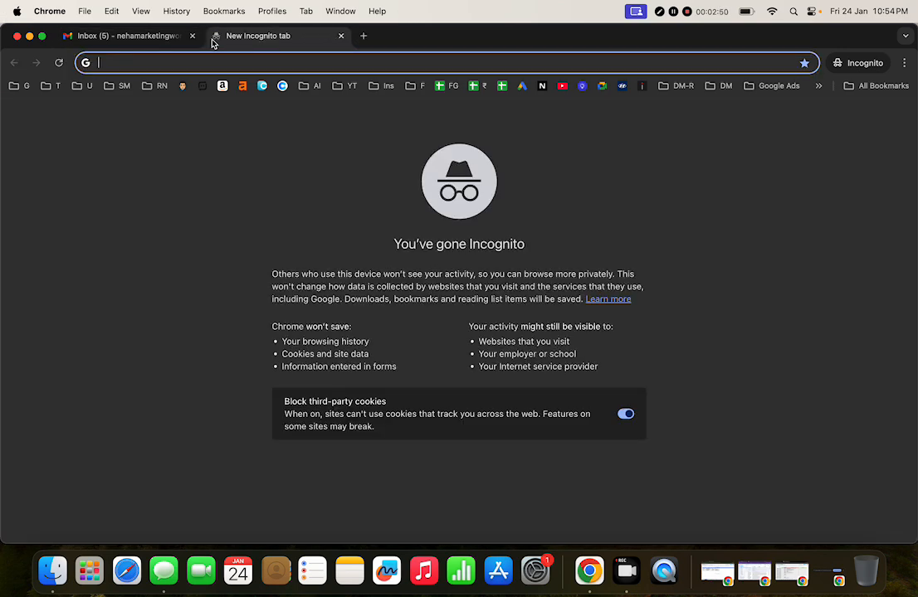
{"action": "type", "text": "hostinger"}
{"action": "key", "text": "Return"}
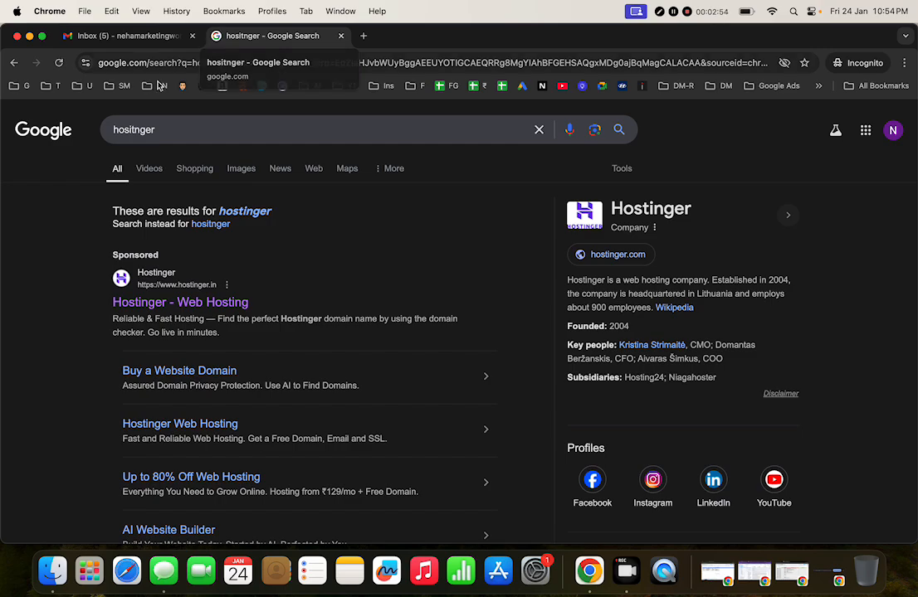
{"action": "scroll", "coordinate": [197, 365], "scroll_direction": "down", "scroll_amount": 5}
{"action": "scroll", "coordinate": [198, 366], "scroll_direction": "down", "scroll_amount": 2}
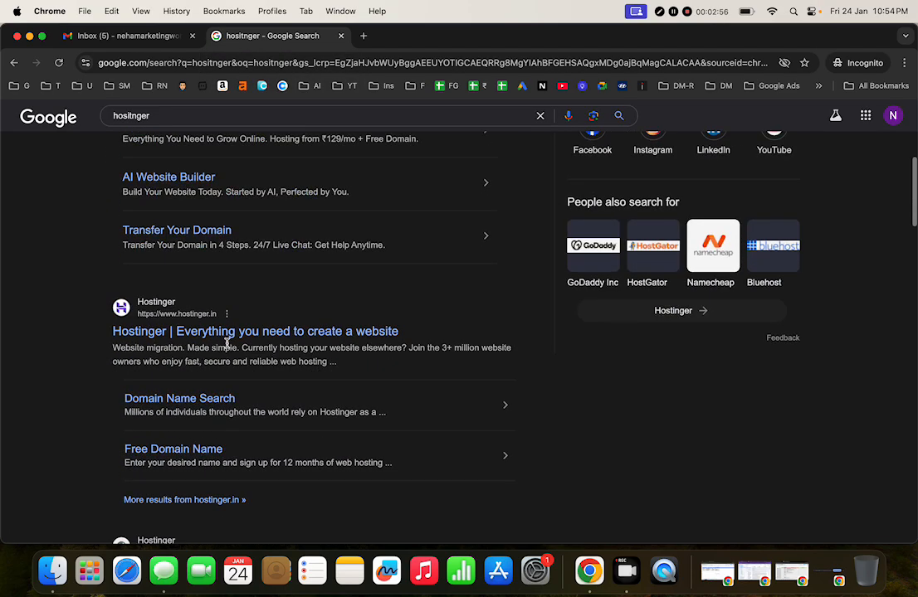
{"action": "left_click", "coordinate": [243, 332]}
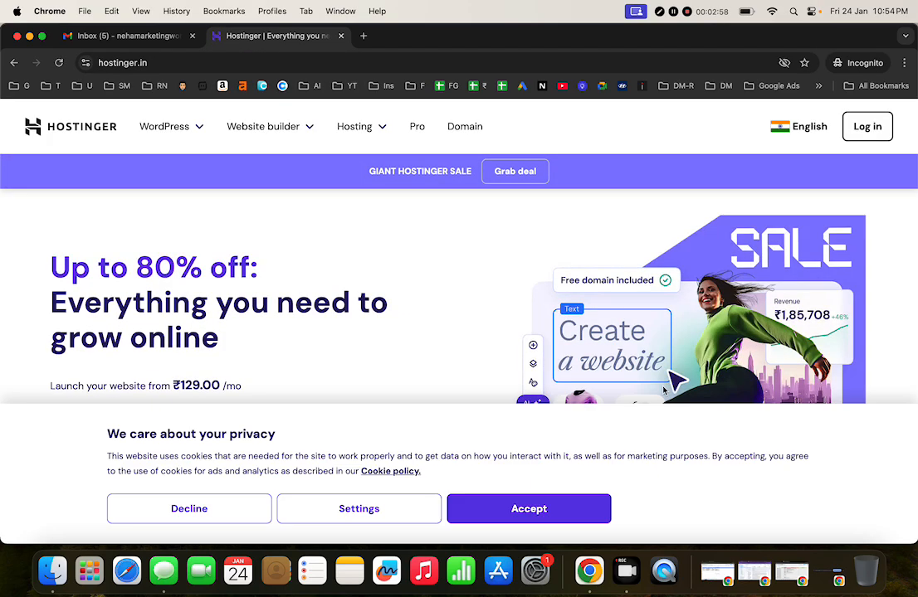
{"action": "left_click", "coordinate": [499, 510]}
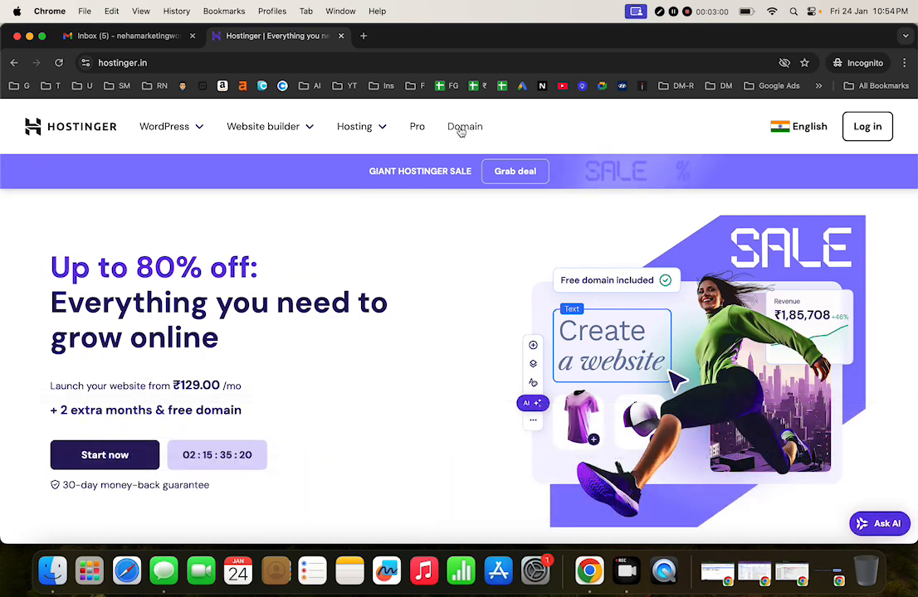
Step: Load instantdomainsearch.com in a new Incognito tab
{"action": "left_click", "coordinate": [364, 36]}
{"action": "type", "text": "d"}
{"action": "key", "text": "BackSpace"}
{"action": "key", "text": "BackSpace"}
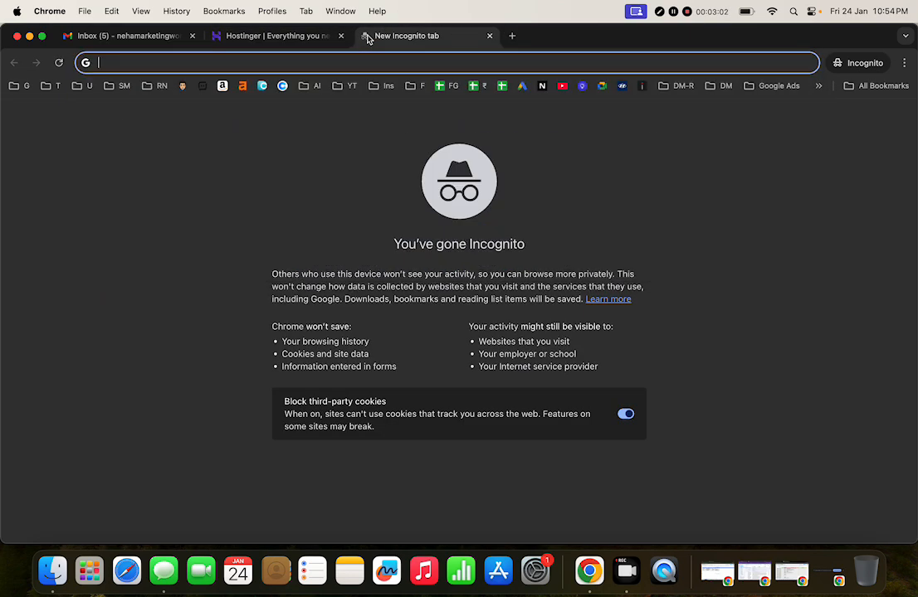
{"action": "type", "text": "isn"}
{"action": "key", "text": "BackSpace"}
{"action": "key", "text": "BackSpace"}
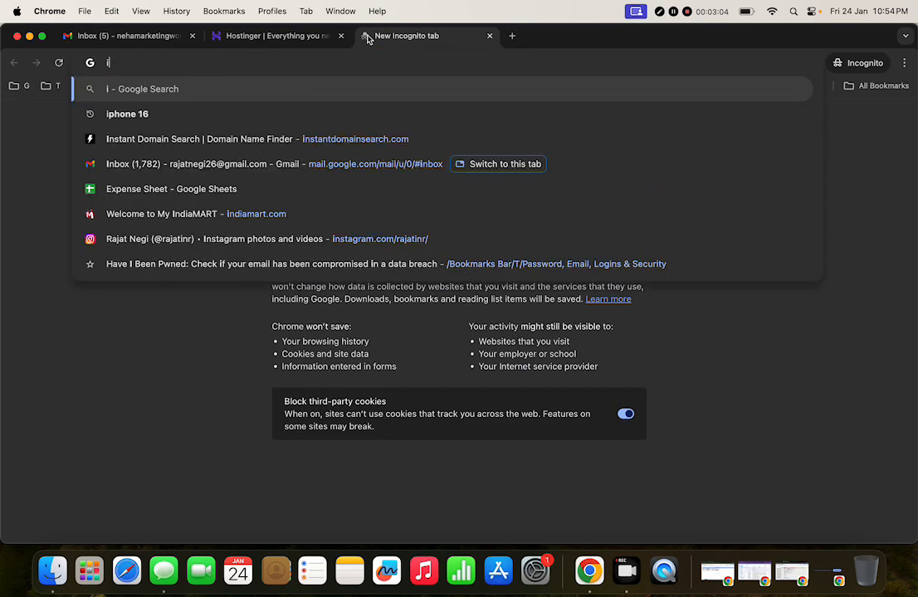
{"action": "type", "text": "nst"}
{"action": "key", "text": "Return"}
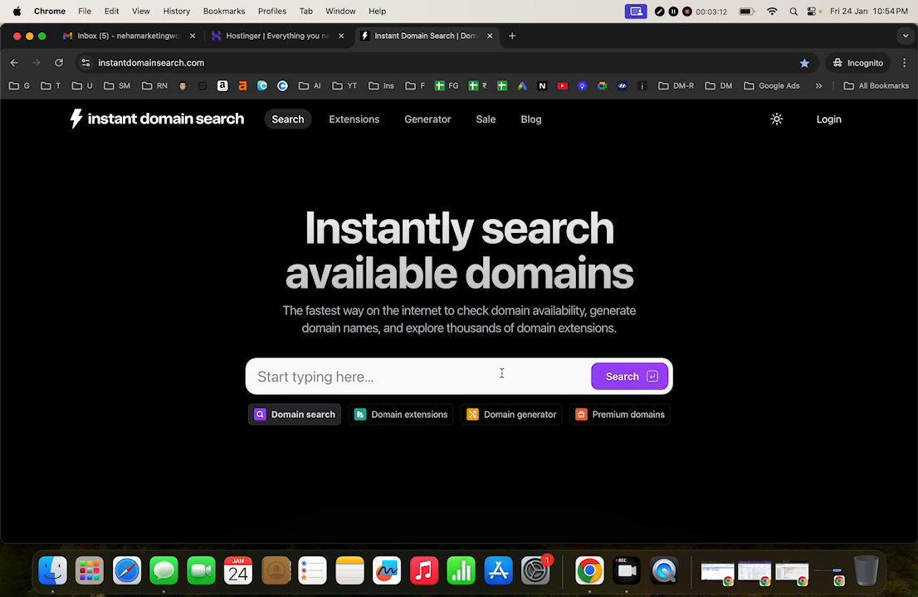
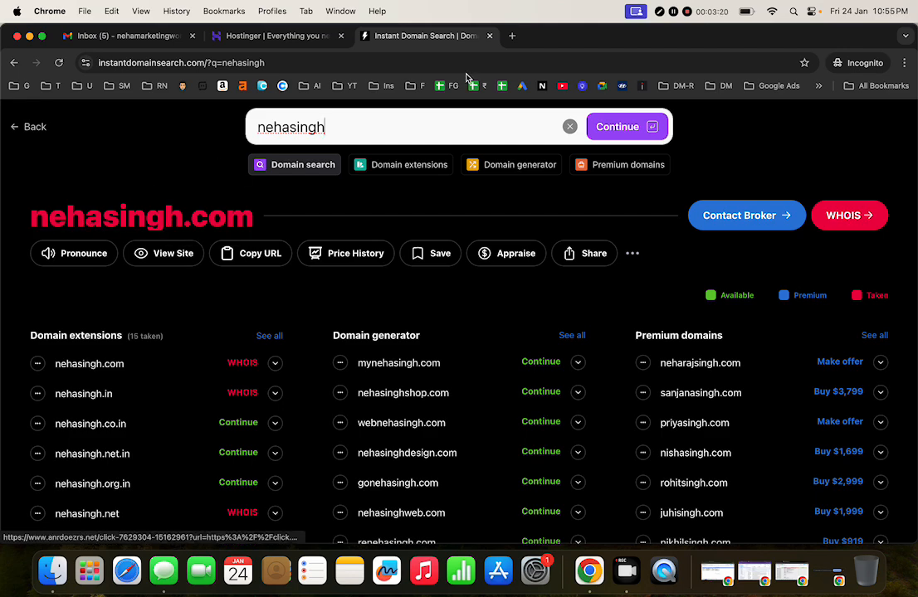
Step: Search the full-name domain, visit its taken .com in a tab, then close that tab
{"action": "left_click", "coordinate": [511, 36]}
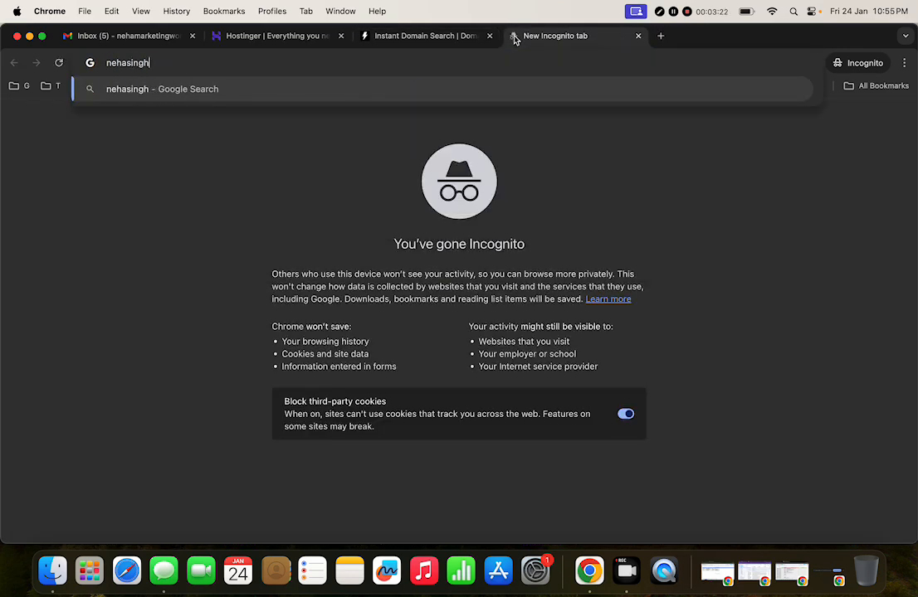
{"action": "key", "text": "Return"}
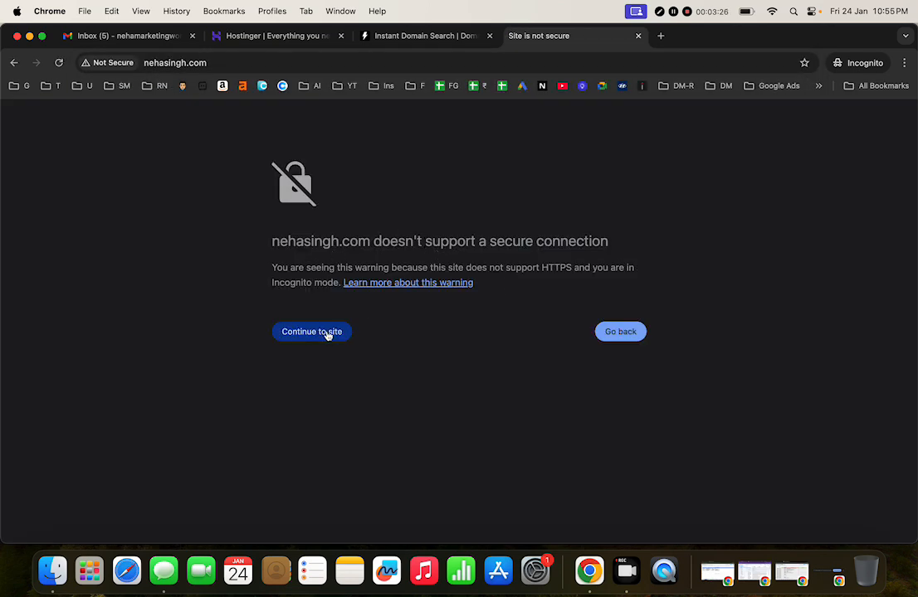
{"action": "left_click", "coordinate": [638, 36]}
Step: Check availability of nehastore, nehacosmetics and digitalneha, then clear the search box
{"action": "left_click", "coordinate": [379, 129]}
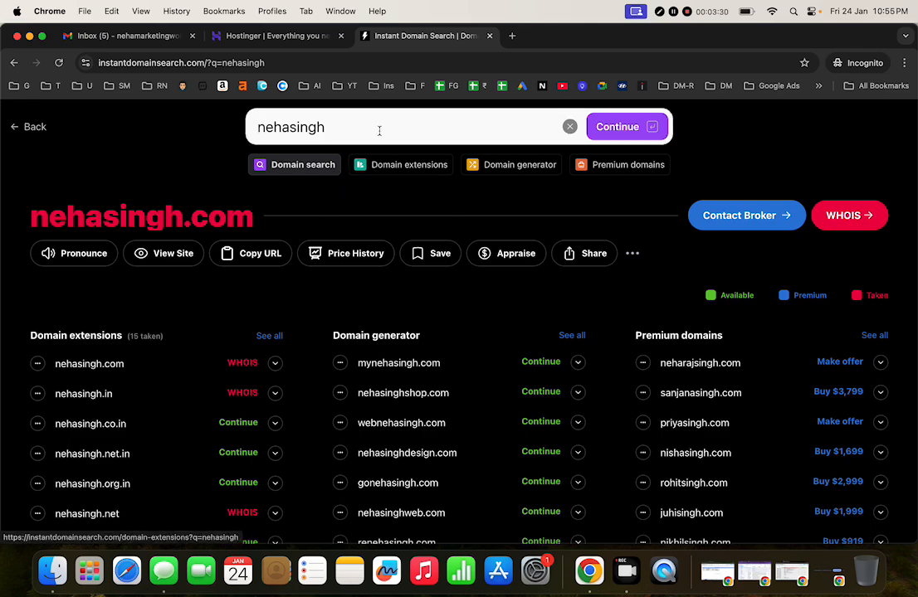
{"action": "key", "text": "BackSpace"}
{"action": "key", "text": "BackSpace"}
{"action": "key", "text": "BackSpace"}
{"action": "key", "text": "BackSpace"}
{"action": "key", "text": "BackSpace"}
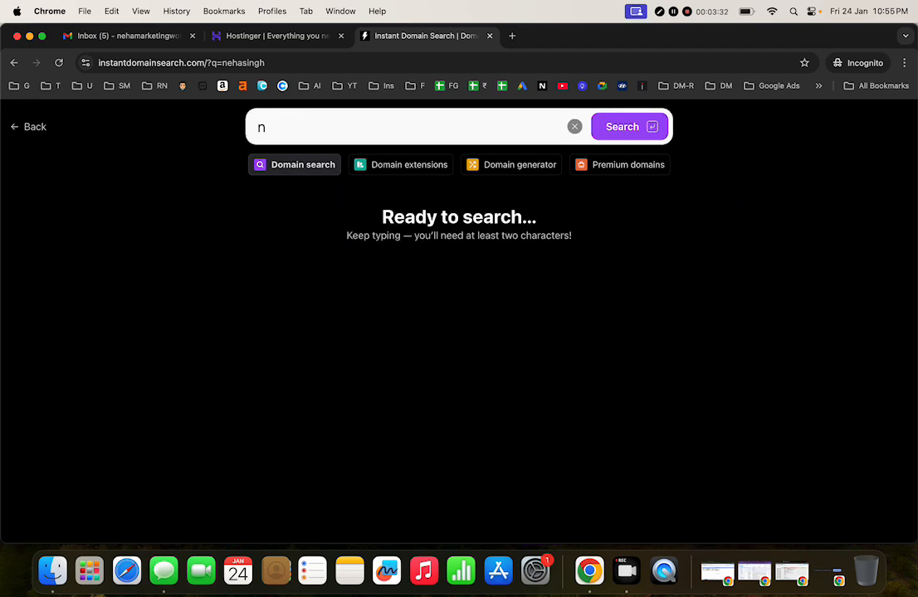
{"action": "key", "text": "BackSpace"}
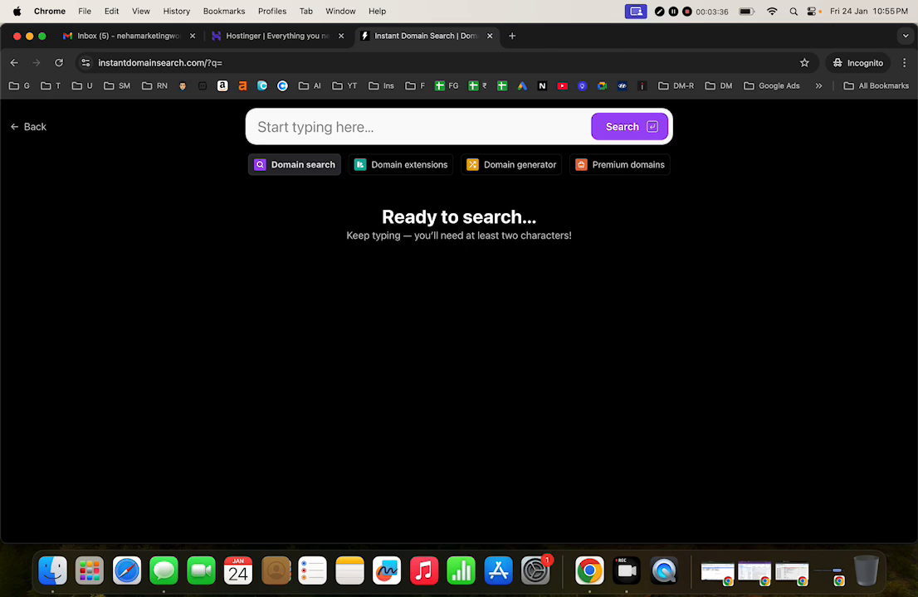
{"action": "type", "text": "nehastore"}
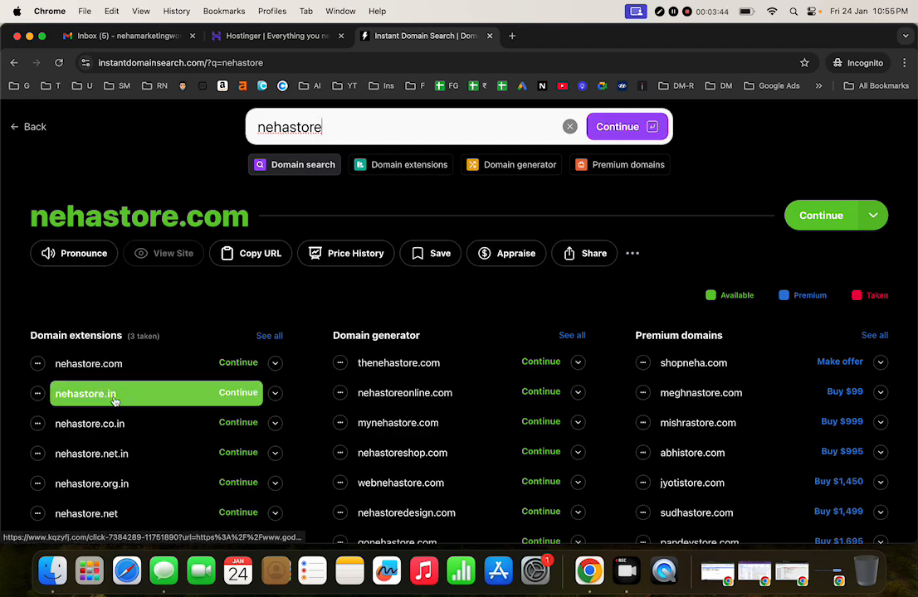
{"action": "scroll", "coordinate": [143, 419], "scroll_direction": "down", "scroll_amount": 2}
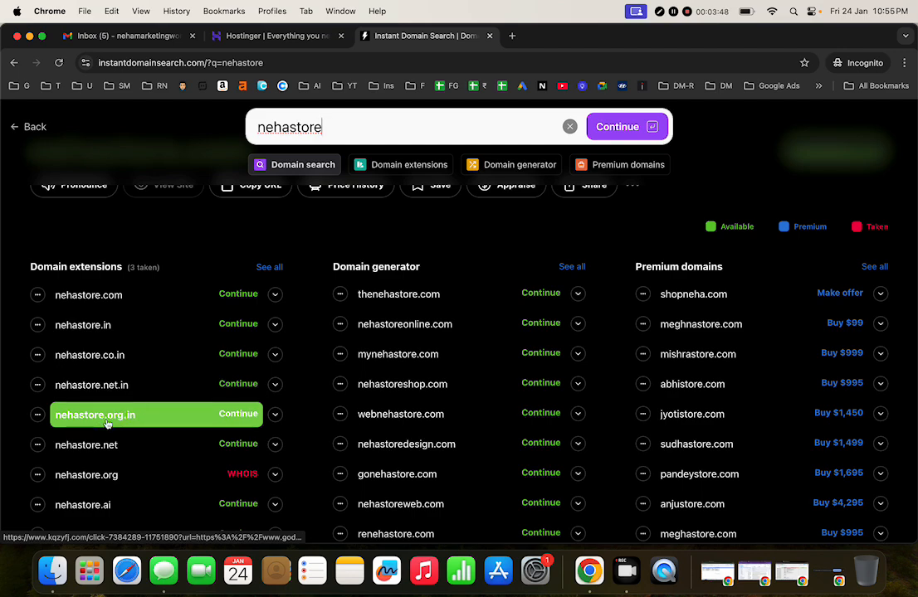
{"action": "scroll", "coordinate": [145, 419], "scroll_direction": "up", "scroll_amount": 3}
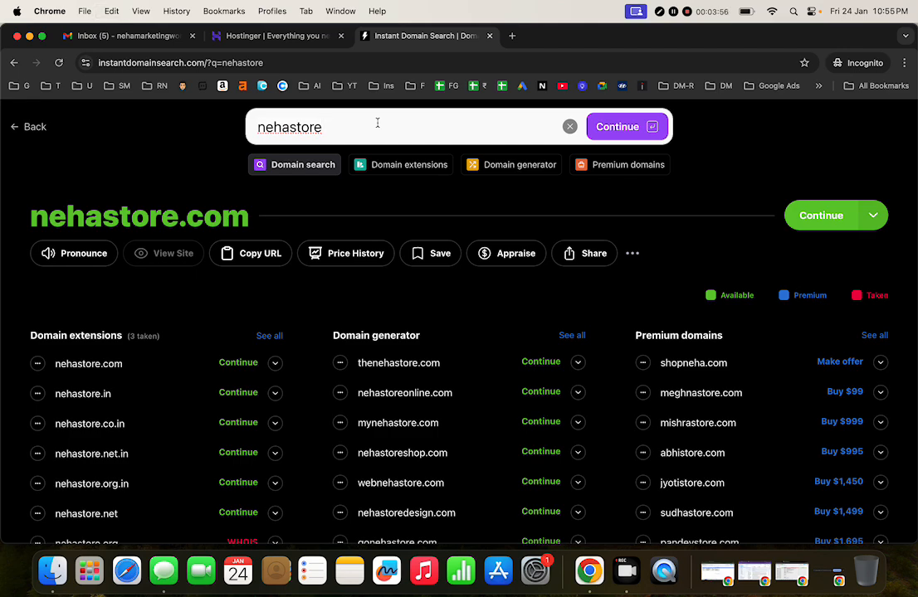
{"action": "key", "text": "super+a"}
{"action": "key", "text": "BackSpace"}
{"action": "type", "text": "neha"}
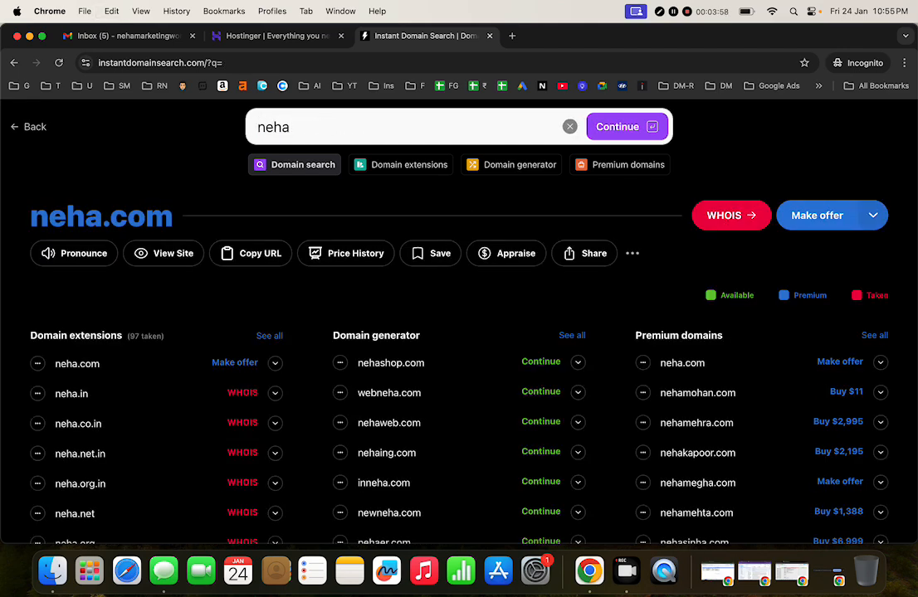
{"action": "type", "text": "cosme"}
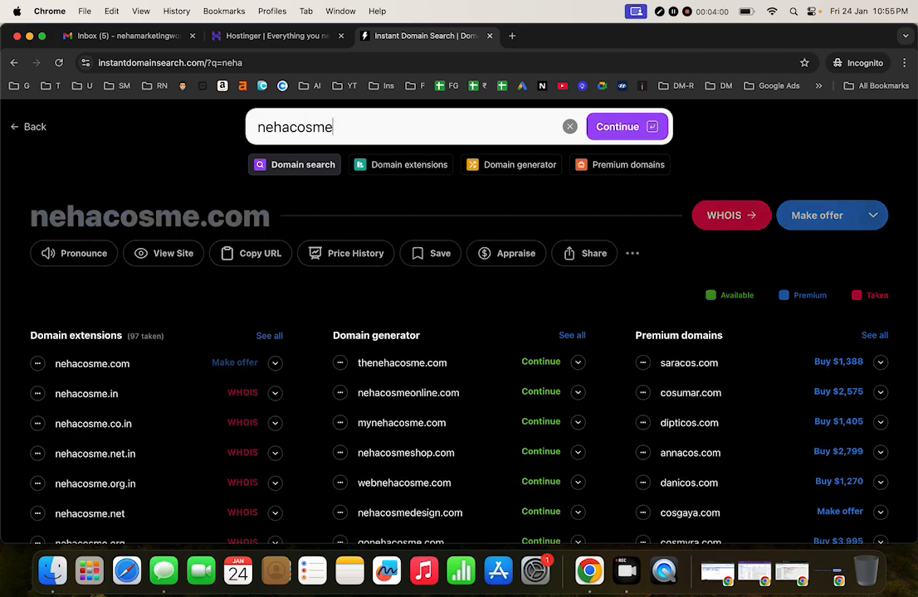
{"action": "type", "text": "tics"}
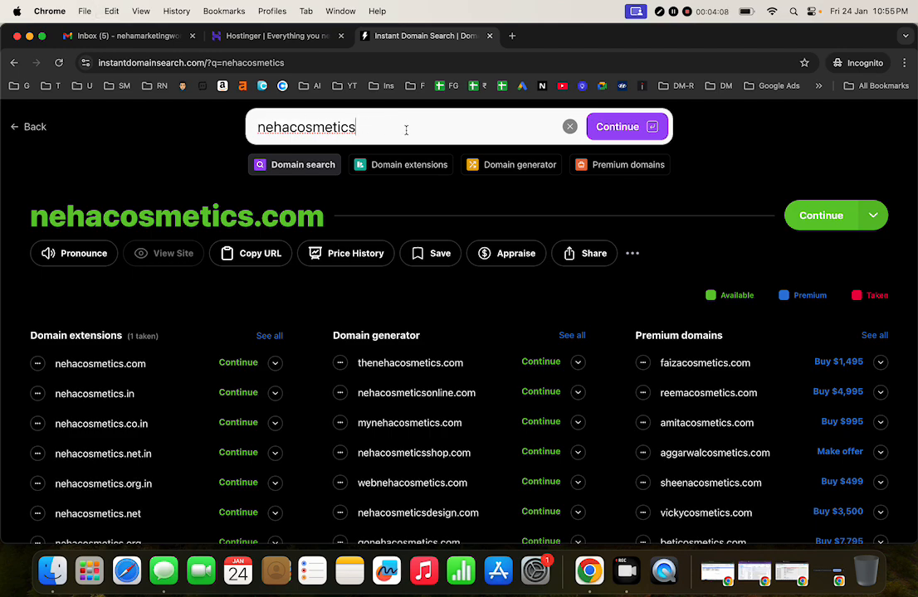
{"action": "key", "text": "BackSpace"}
{"action": "key", "text": "BackSpace"}
{"action": "key", "text": "BackSpace"}
{"action": "key", "text": "BackSpace"}
{"action": "key", "text": "BackSpace"}
{"action": "key", "text": "BackSpace"}
{"action": "key", "text": "BackSpace"}
{"action": "key", "text": "BackSpace"}
{"action": "key", "text": "BackSpace"}
{"action": "key", "text": "BackSpace"}
{"action": "key", "text": "BackSpace"}
{"action": "key", "text": "BackSpace"}
{"action": "key", "text": "BackSpace"}
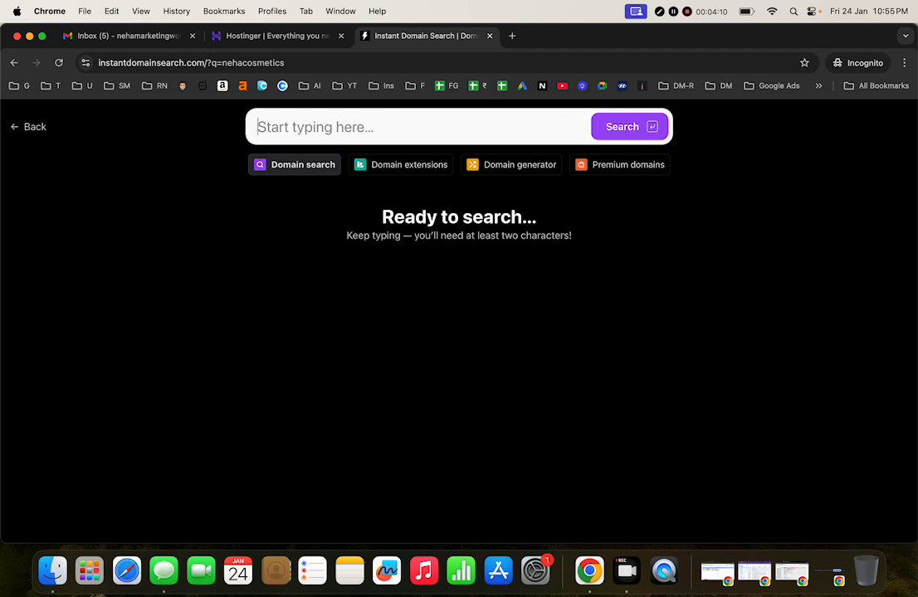
{"action": "type", "text": "d"}
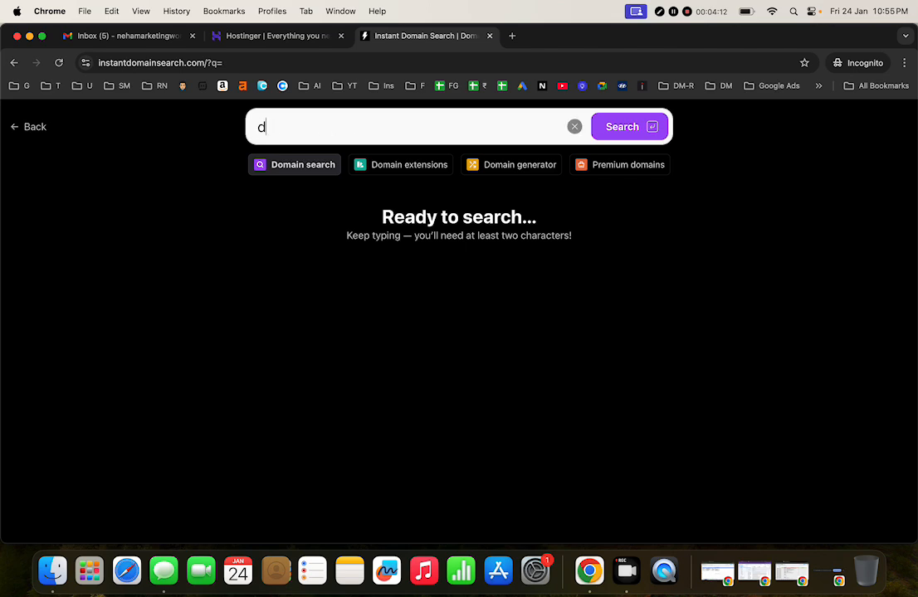
{"action": "type", "text": "igitalneha"}
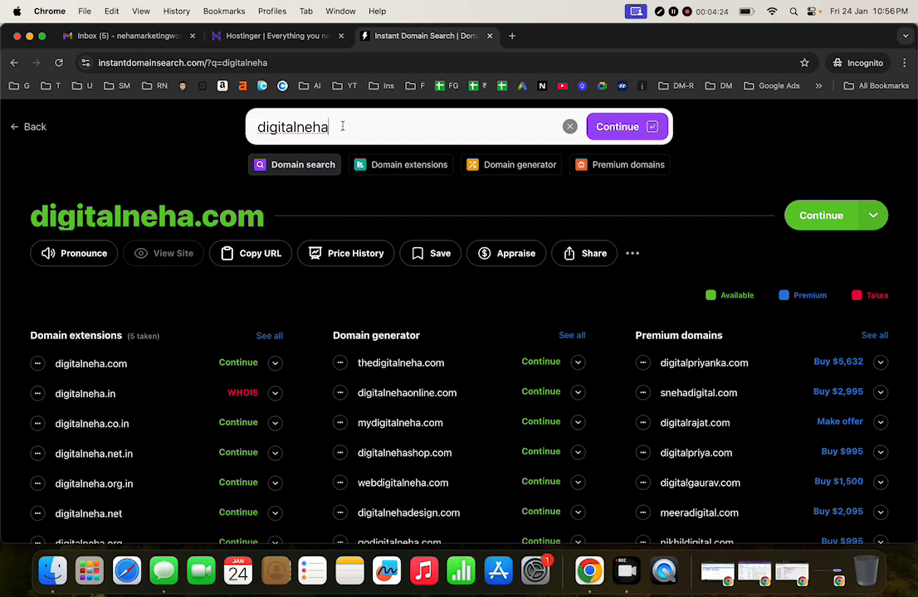
{"action": "key", "text": "BackSpace"}
{"action": "key", "text": "BackSpace"}
{"action": "key", "text": "BackSpace"}
{"action": "key", "text": "BackSpace"}
{"action": "key", "text": "BackSpace"}
{"action": "key", "text": "BackSpace"}
{"action": "key", "text": "BackSpace"}
{"action": "key", "text": "BackSpace"}
{"action": "key", "text": "BackSpace"}
{"action": "key", "text": "BackSpace"}
{"action": "key", "text": "BackSpace"}
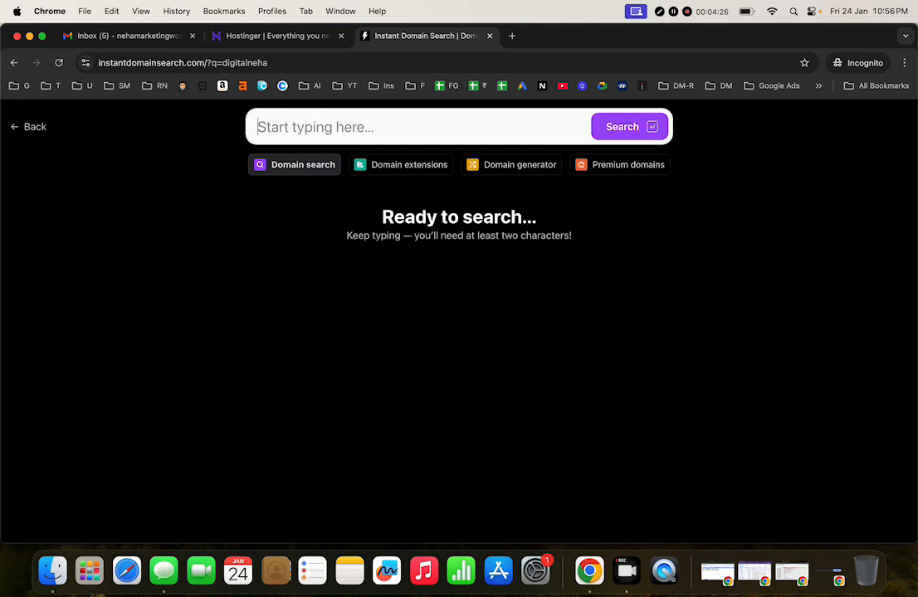
Step: Close the Kodee chat and log in to Hostinger with Google after the Cloudflare check
{"action": "left_click", "coordinate": [280, 38]}
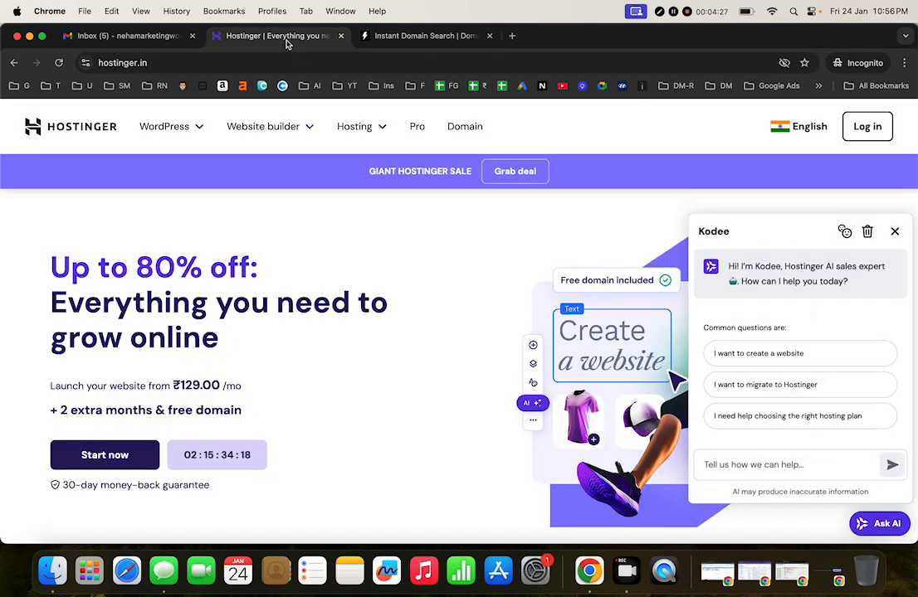
{"action": "left_click", "coordinate": [894, 231]}
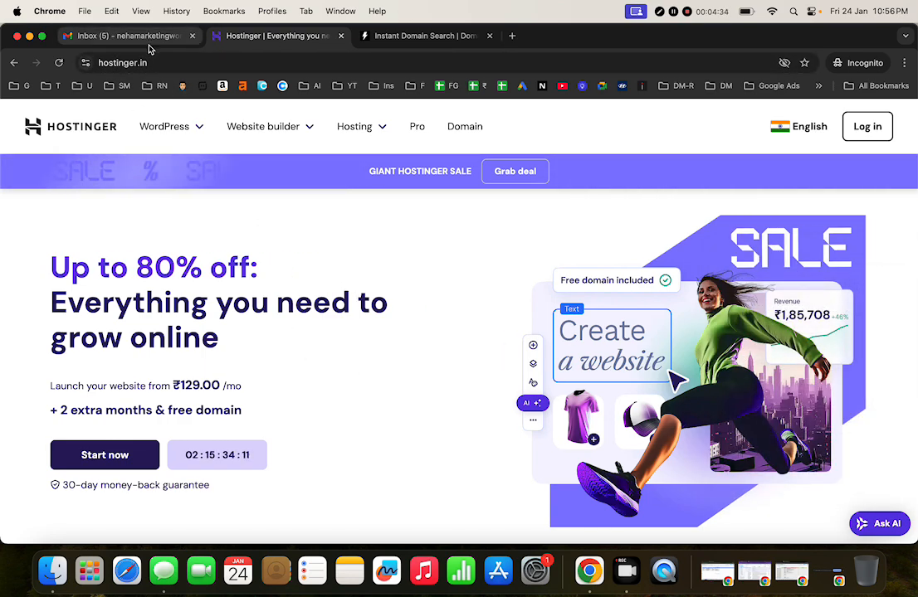
{"action": "left_click", "coordinate": [868, 130]}
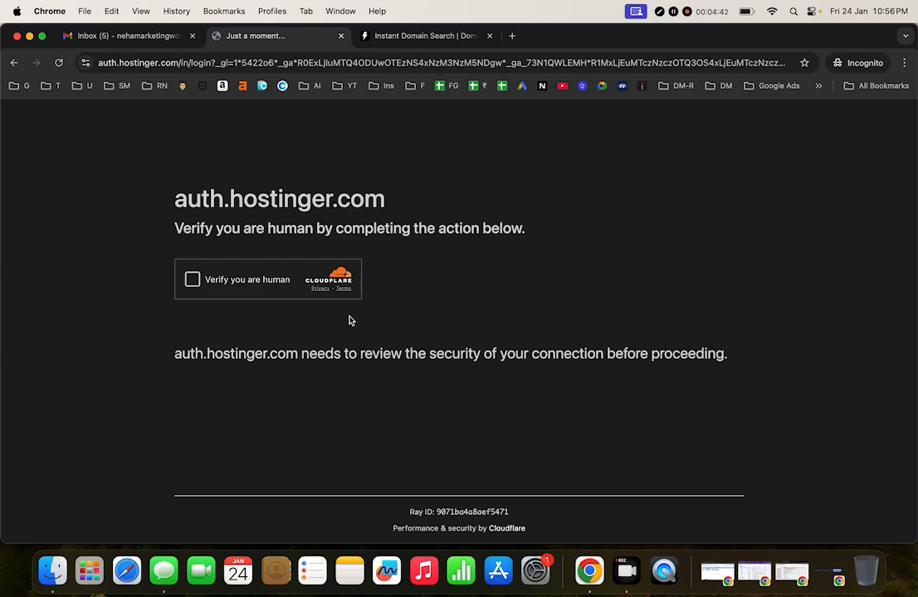
{"action": "left_click", "coordinate": [193, 279]}
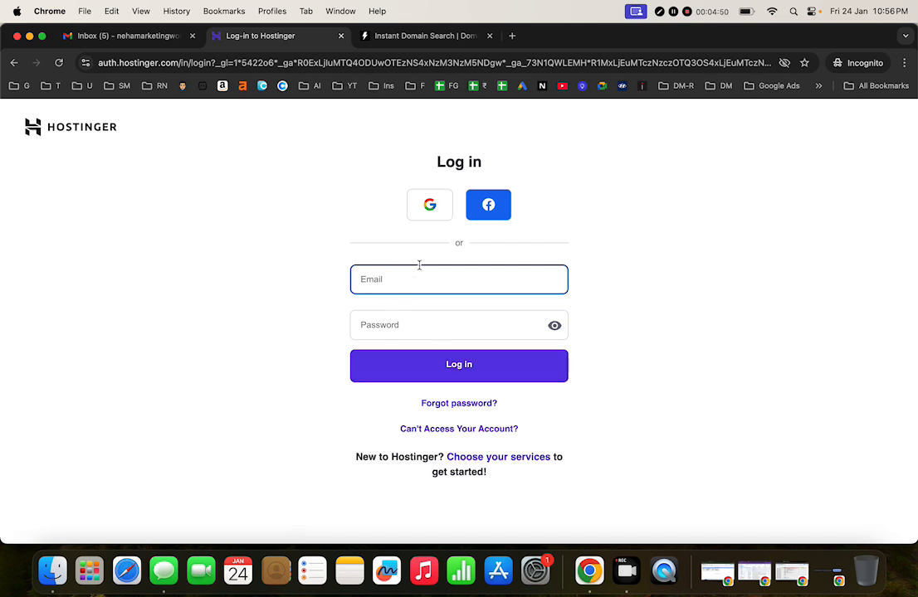
{"action": "left_click", "coordinate": [436, 207]}
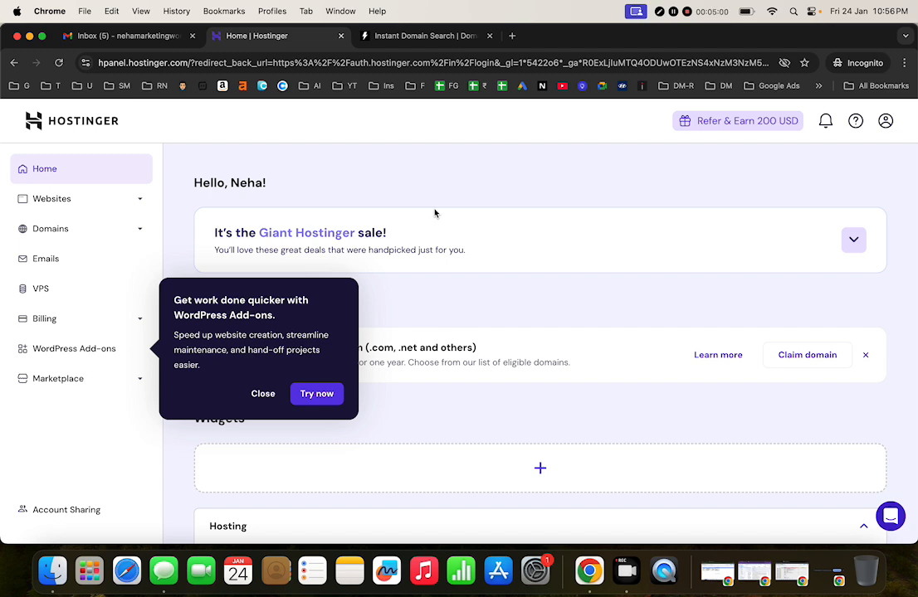
Step: Dismiss the Add-ons and collaboration tips and start claiming the free domain
{"action": "left_click", "coordinate": [263, 395]}
{"action": "left_click", "coordinate": [262, 506]}
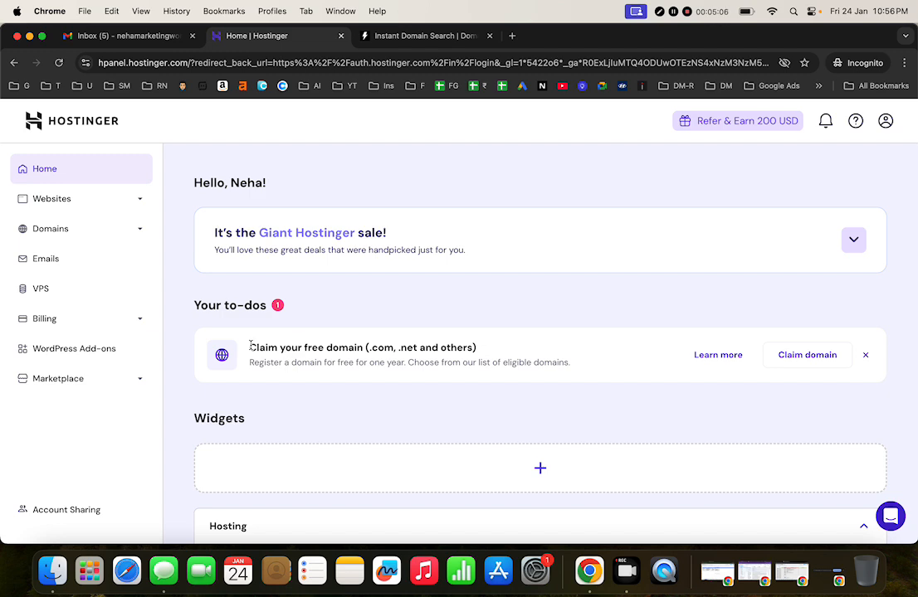
{"action": "left_click_drag", "start_coordinate": [251, 346], "coordinate": [502, 357]}
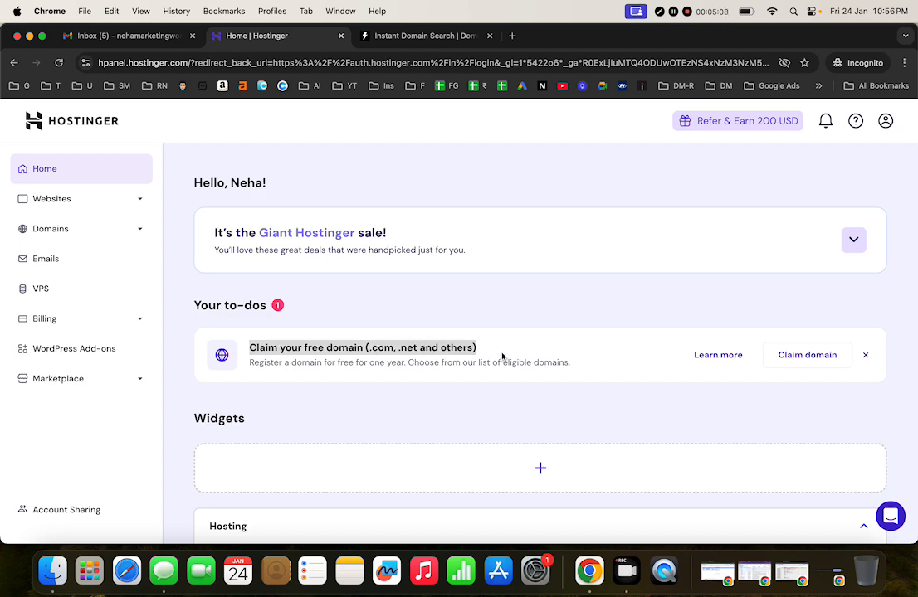
{"action": "left_click", "coordinate": [605, 404]}
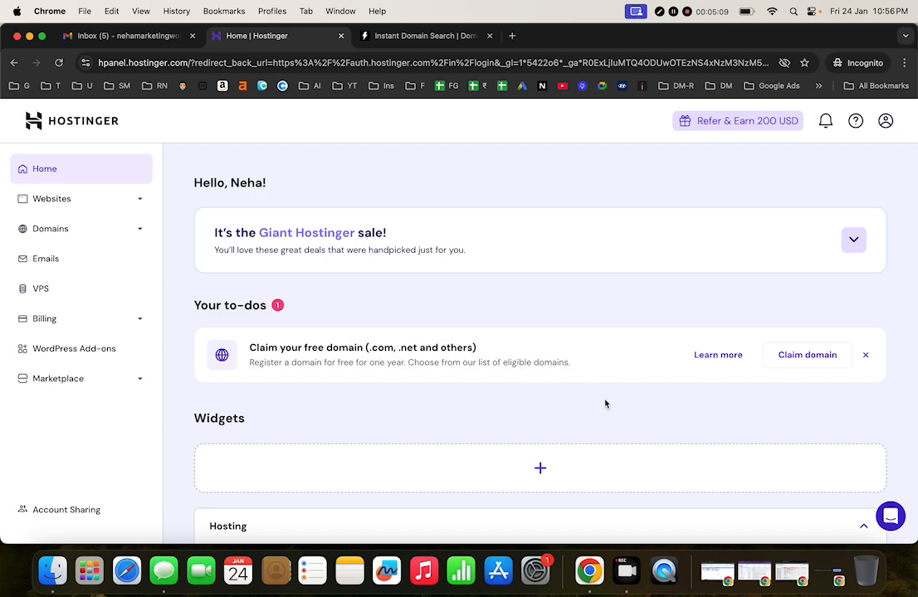
{"action": "left_click", "coordinate": [795, 355]}
Step: Check availability of digitalneha with the .com extension
{"action": "left_click", "coordinate": [454, 324]}
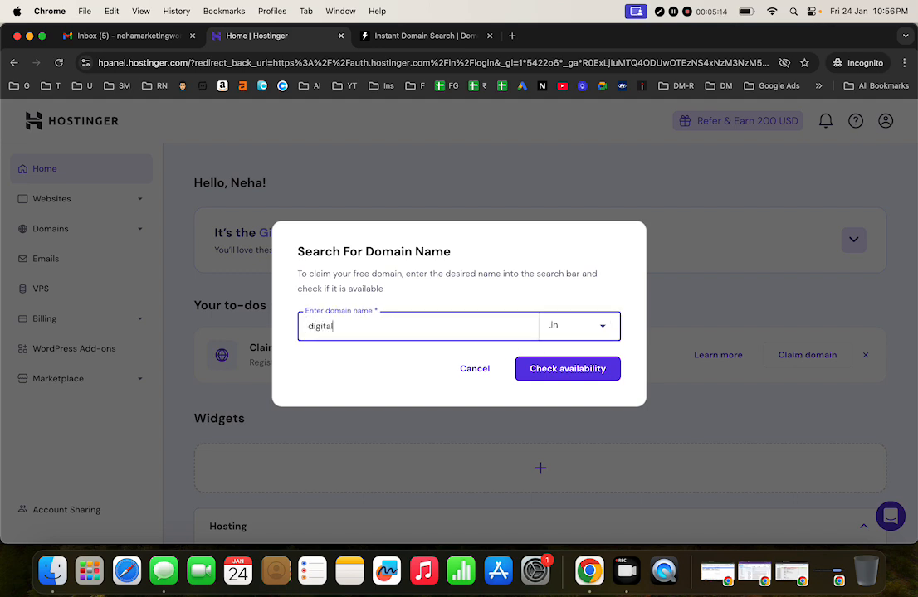
{"action": "left_click", "coordinate": [605, 331]}
{"action": "left_click", "coordinate": [576, 478]}
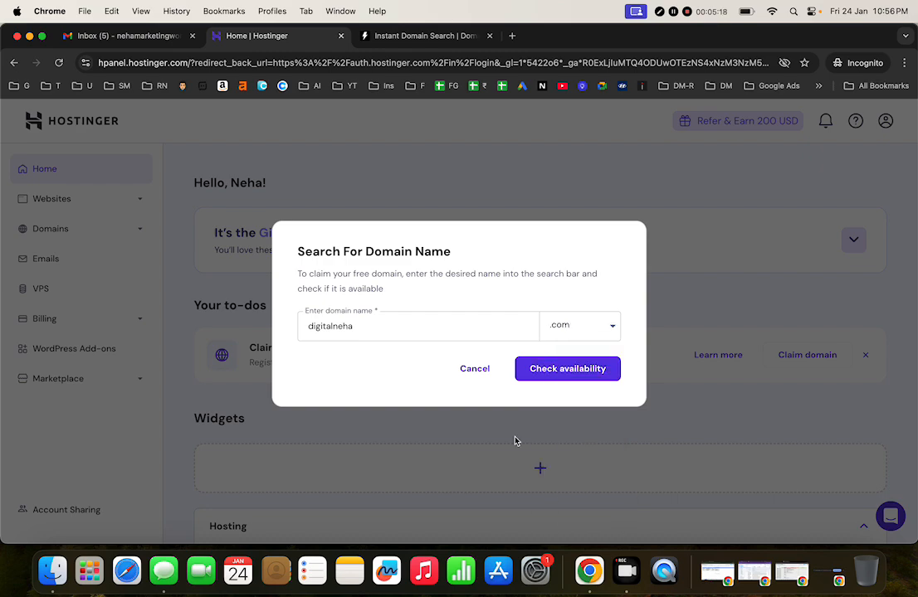
{"action": "scroll", "coordinate": [351, 333], "scroll_direction": "up", "scroll_amount": 3}
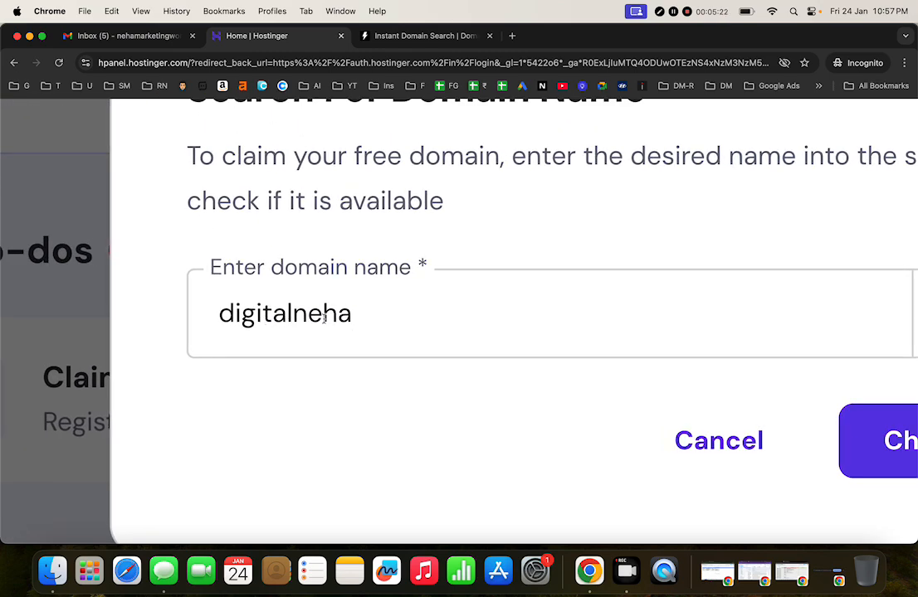
{"action": "scroll", "coordinate": [366, 326], "scroll_direction": "down", "scroll_amount": 3}
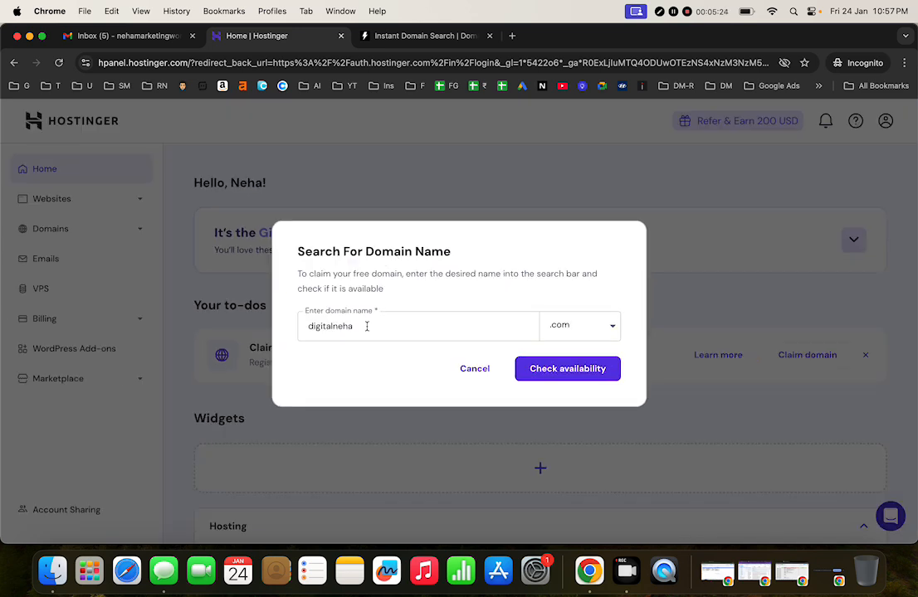
{"action": "left_click", "coordinate": [568, 370]}
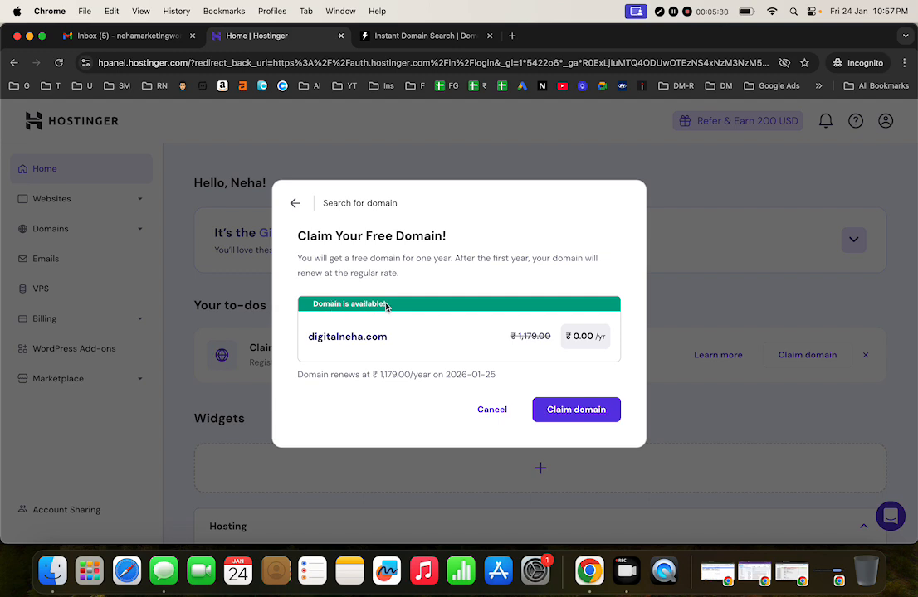
Step: Highlight the original ₹1,179.00 price and the free ₹0.00/yr price for digitalneha.com
{"action": "left_click_drag", "start_coordinate": [549, 337], "coordinate": [515, 333]}
{"action": "left_click", "coordinate": [519, 342]}
{"action": "left_click_drag", "start_coordinate": [570, 336], "coordinate": [614, 352]}
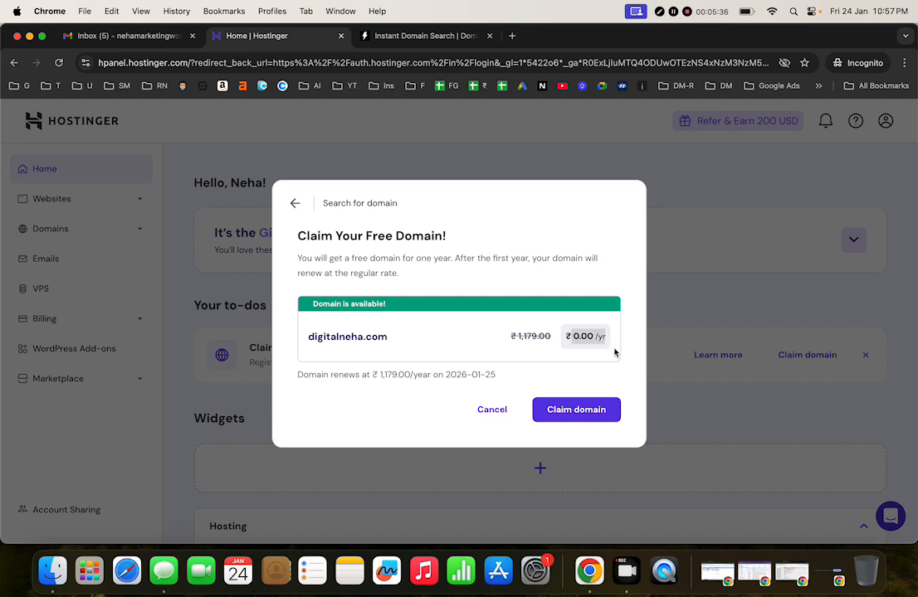
{"action": "left_click", "coordinate": [630, 341]}
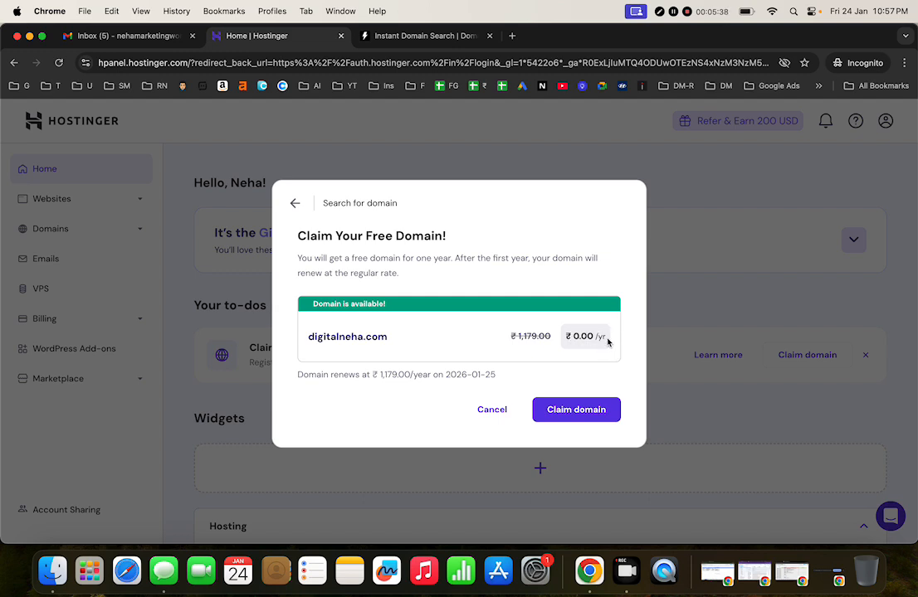
Step: Claim digitalneha.com, keeping India as the country, and move on to contact details
{"action": "left_click", "coordinate": [594, 409]}
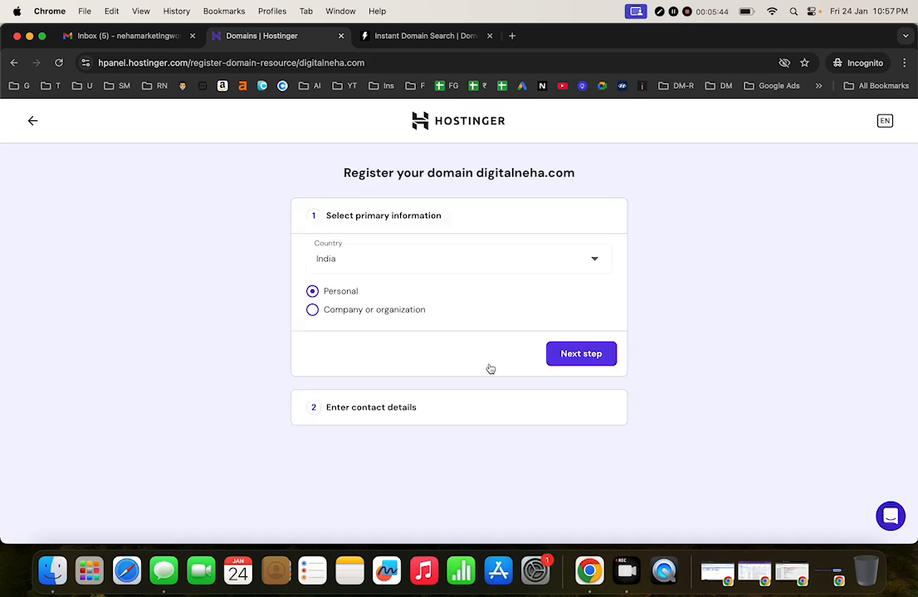
{"action": "left_click", "coordinate": [351, 269]}
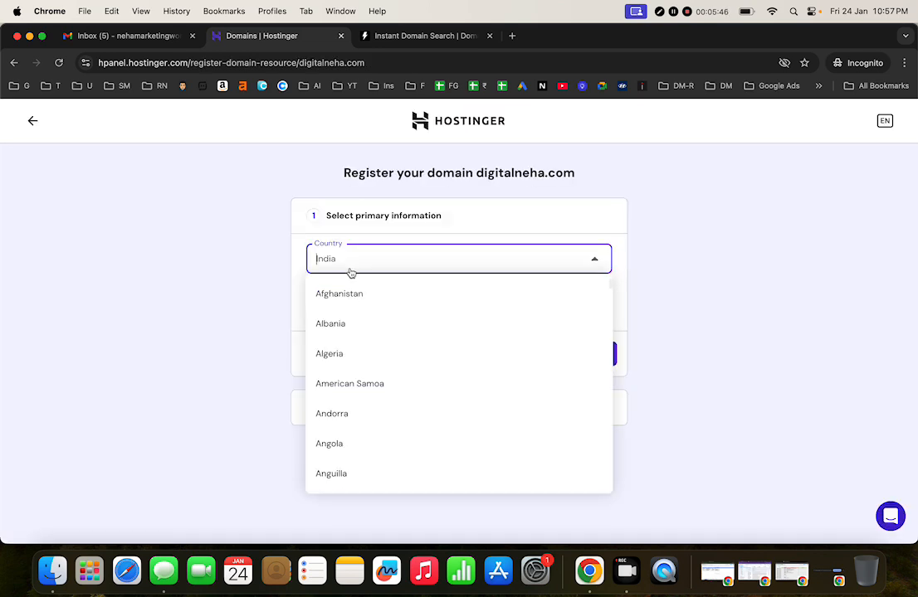
{"action": "left_click", "coordinate": [230, 278]}
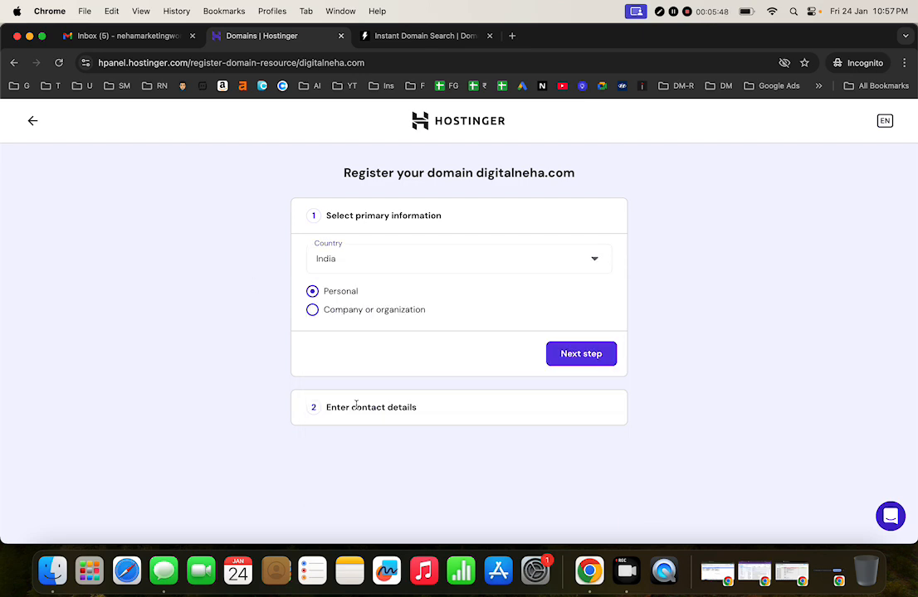
{"action": "left_click", "coordinate": [583, 363]}
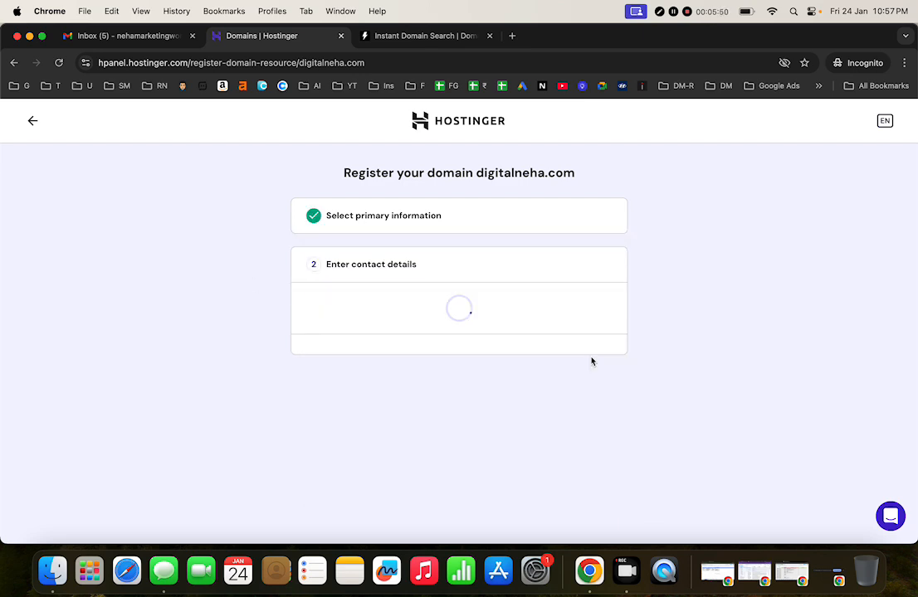
Step: Set the contact details' Region/State/Province to Delhi
{"action": "scroll", "coordinate": [591, 357], "scroll_direction": "up", "scroll_amount": 1}
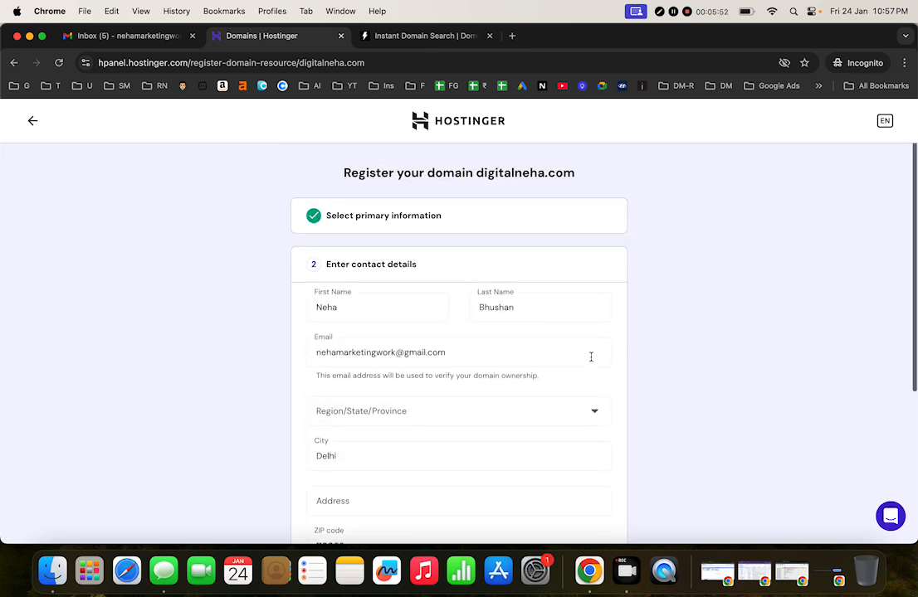
{"action": "left_click", "coordinate": [565, 412]}
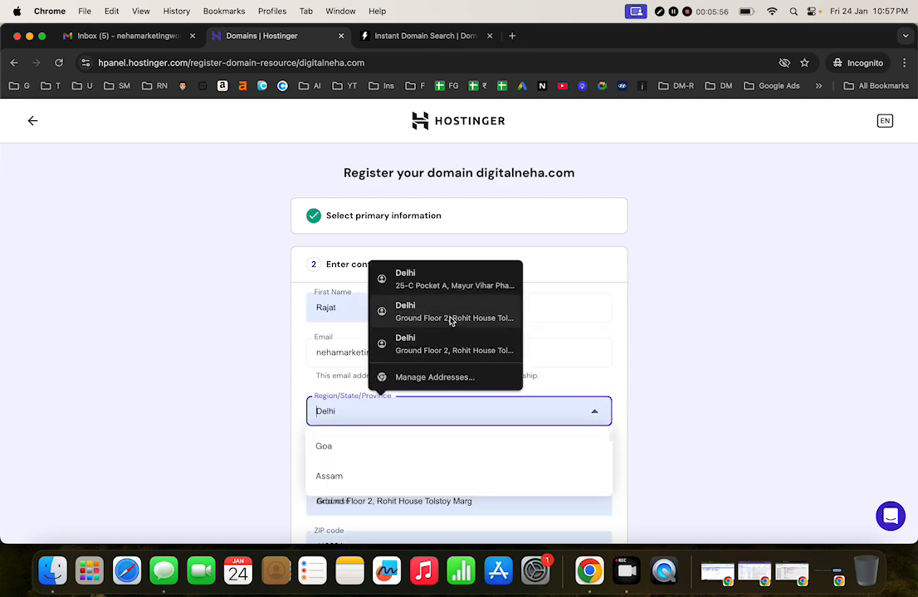
{"action": "left_click", "coordinate": [686, 286]}
{"action": "left_click", "coordinate": [460, 415]}
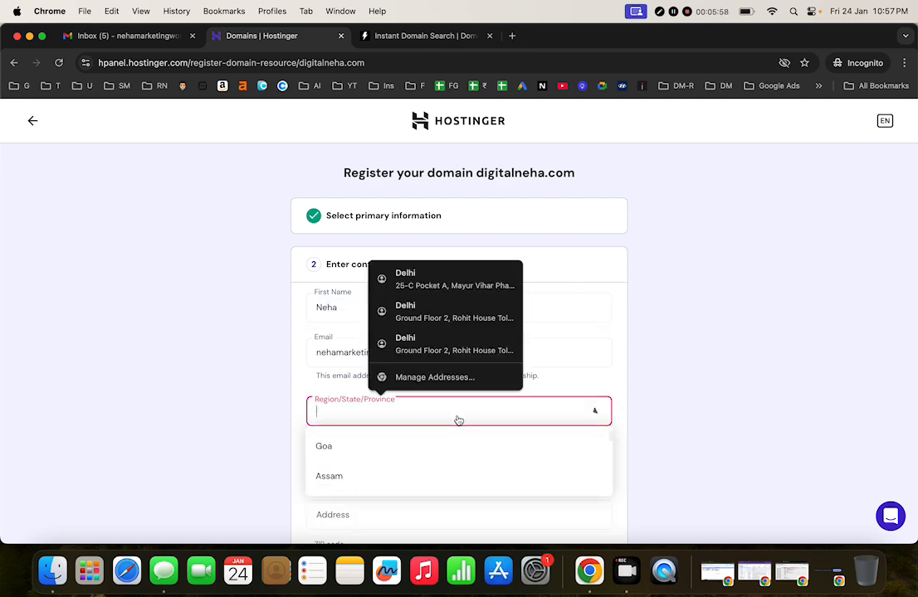
{"action": "type", "text": "d"}
{"action": "left_click", "coordinate": [371, 448]}
{"action": "scroll", "coordinate": [371, 448], "scroll_direction": "down", "scroll_amount": 5}
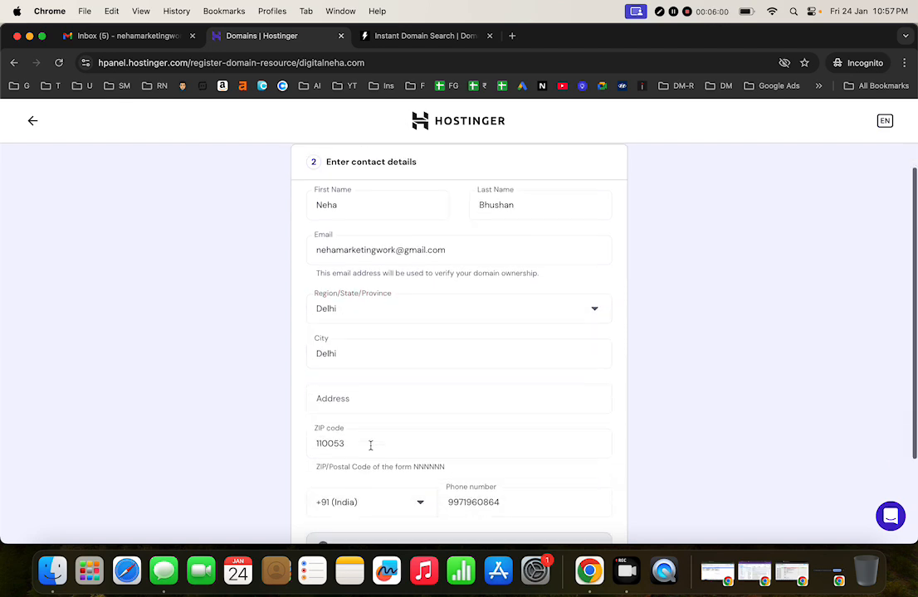
{"action": "scroll", "coordinate": [370, 447], "scroll_direction": "up", "scroll_amount": 5}
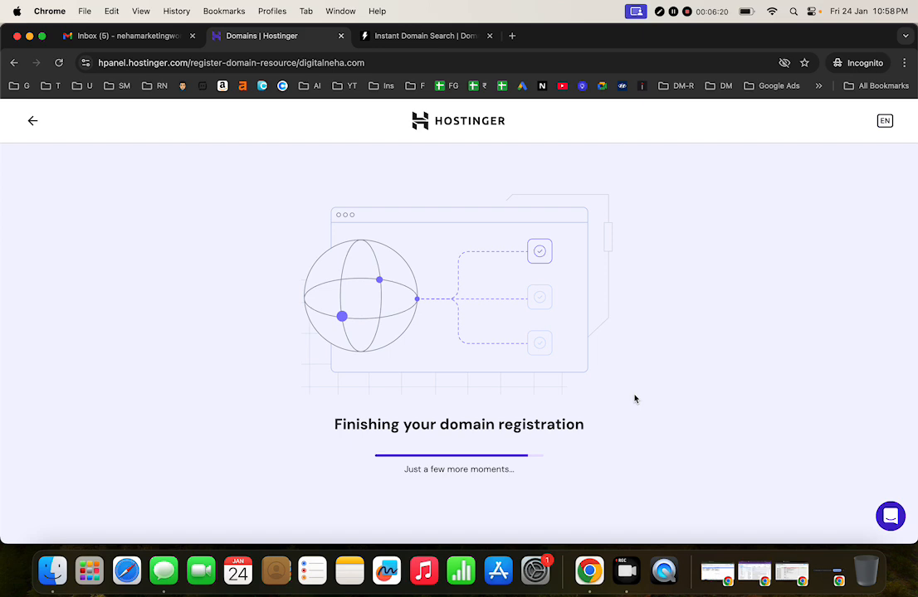
Step: Continue to the digitalneha.com Domain Overview, then switch to the Gmail inbox
{"action": "key", "text": "XF86AudioRaiseVolume"}
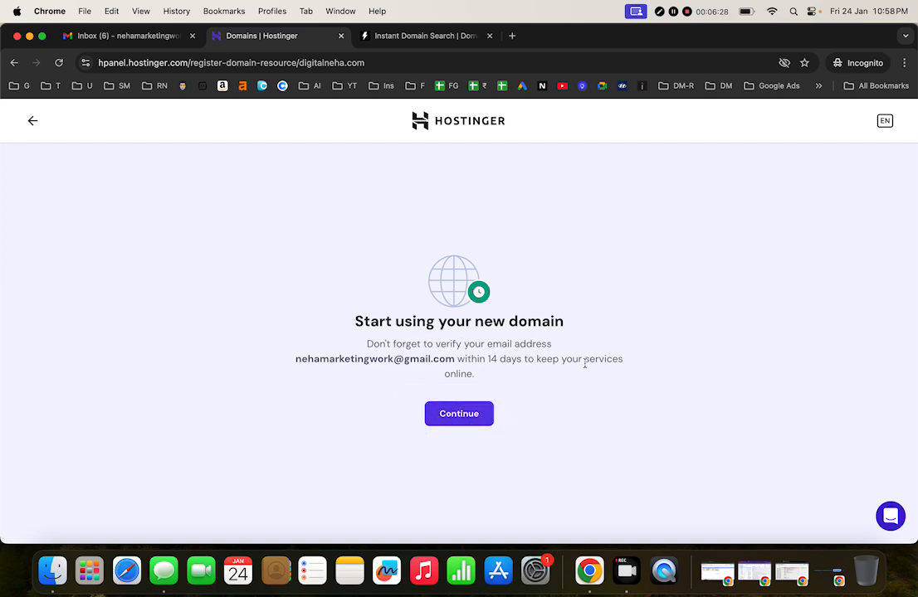
{"action": "left_click", "coordinate": [469, 415]}
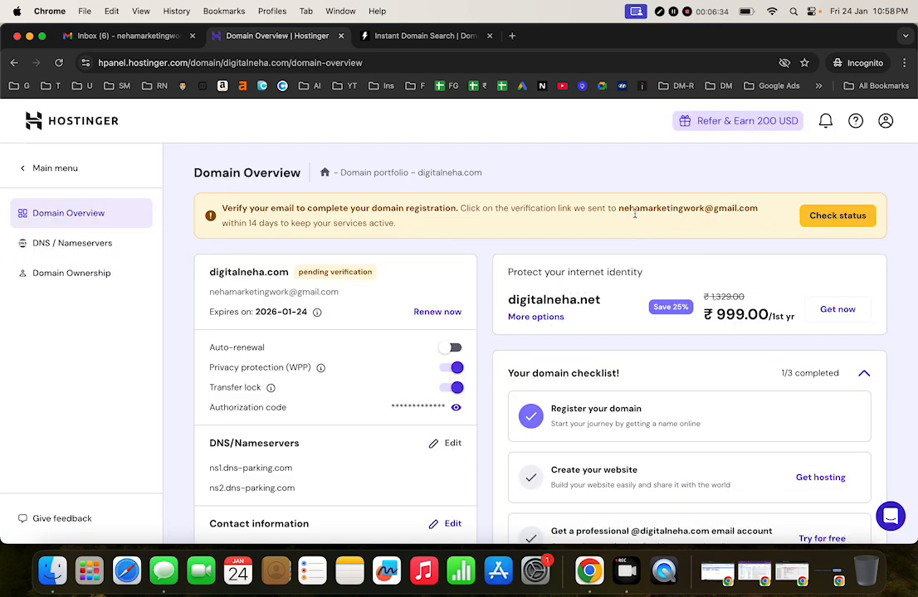
{"action": "left_click", "coordinate": [180, 39]}
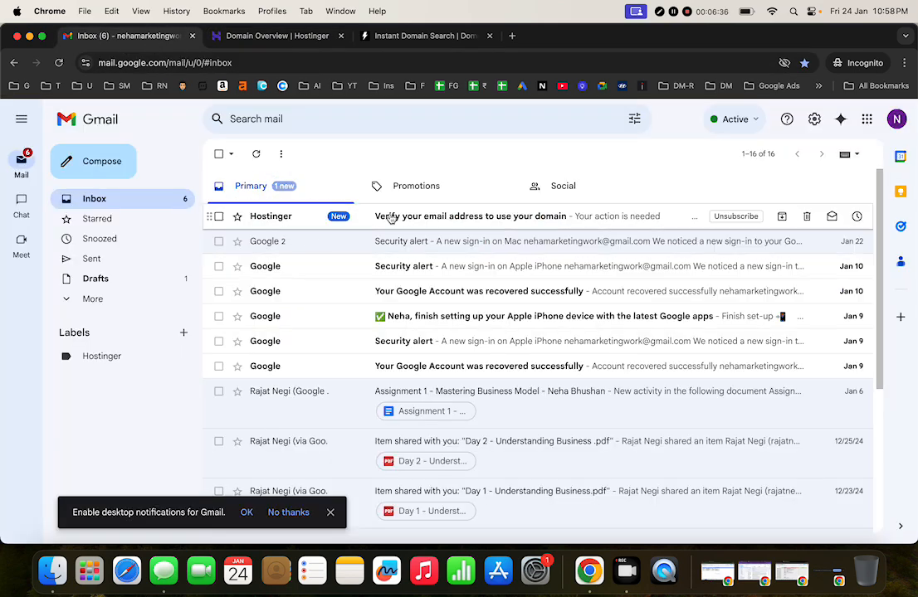
Step: Verify the contact email via Hostinger's message, then return to the digitalneha.com Domain Overview
{"action": "left_click", "coordinate": [399, 216]}
{"action": "scroll", "coordinate": [460, 381], "scroll_direction": "down", "scroll_amount": 3}
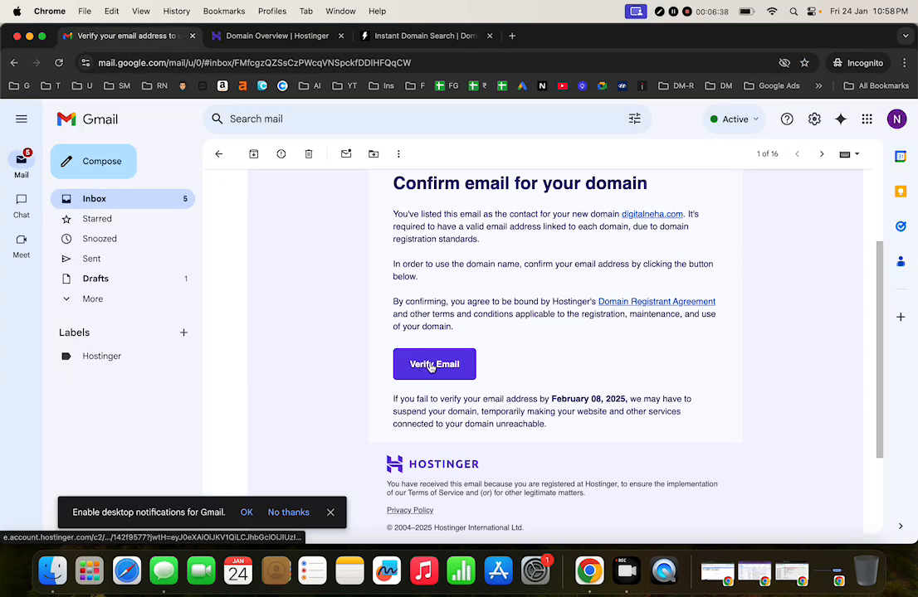
{"action": "scroll", "coordinate": [435, 366], "scroll_direction": "up", "scroll_amount": 2}
{"action": "scroll", "coordinate": [438, 368], "scroll_direction": "down", "scroll_amount": 2}
{"action": "left_click", "coordinate": [444, 330]}
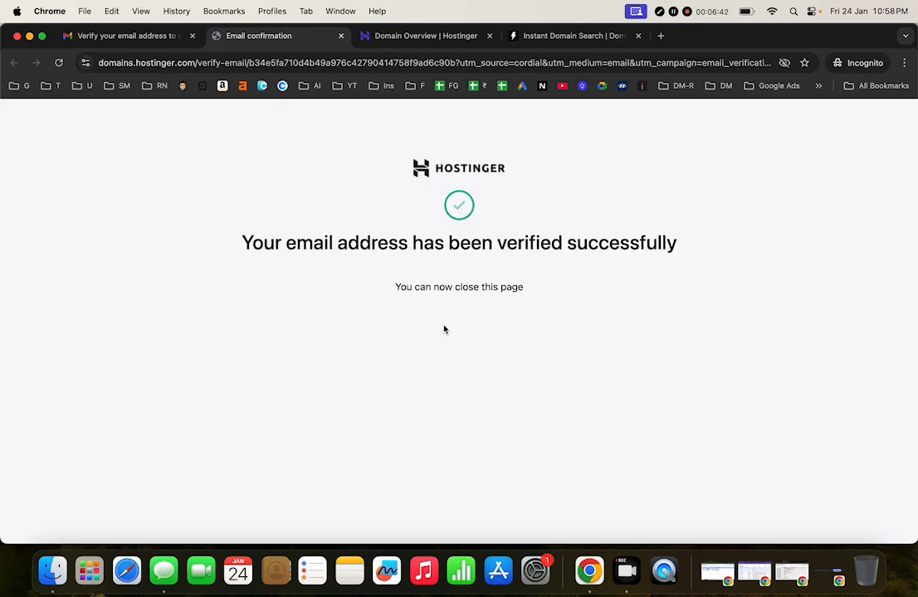
{"action": "left_click", "coordinate": [341, 36]}
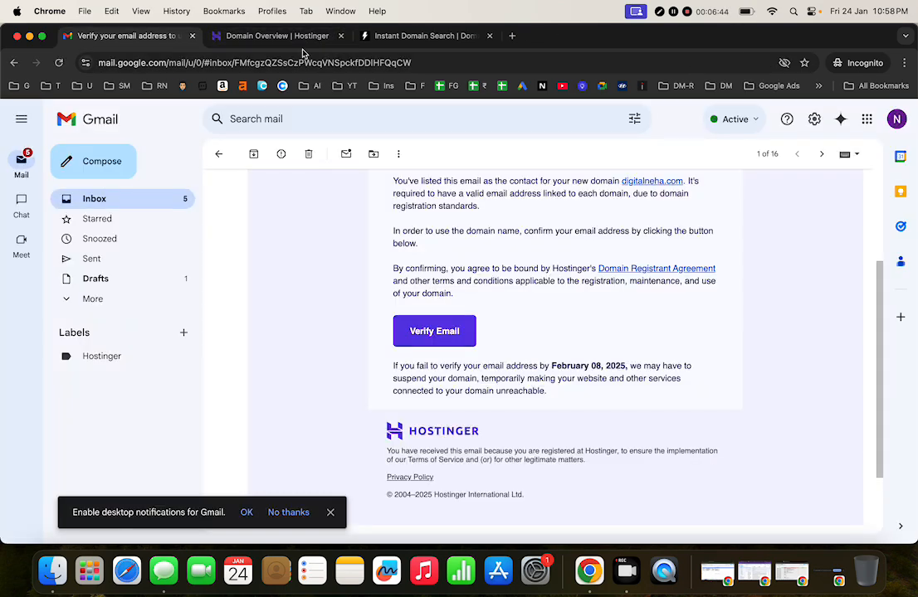
{"action": "left_click", "coordinate": [307, 42]}
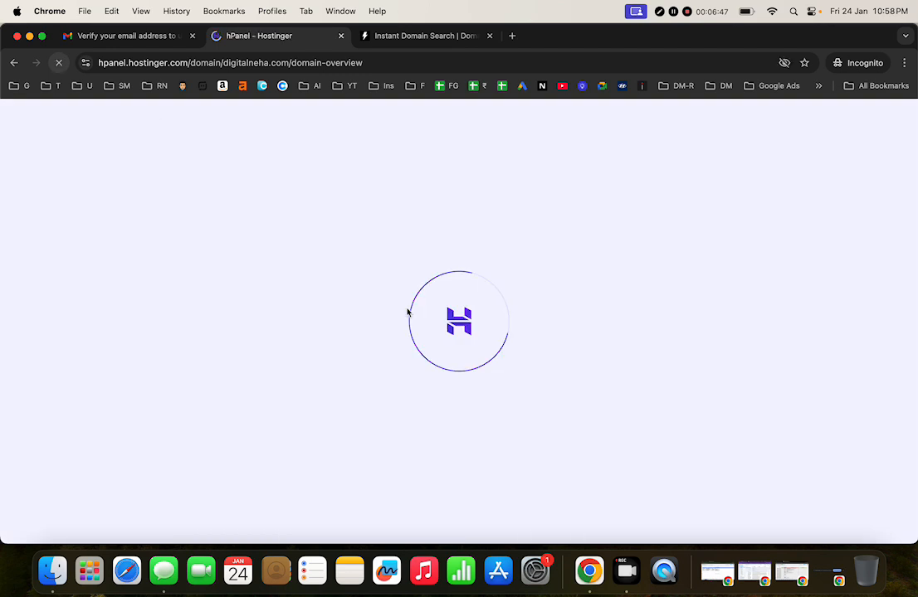
{"action": "left_click", "coordinate": [58, 63]}
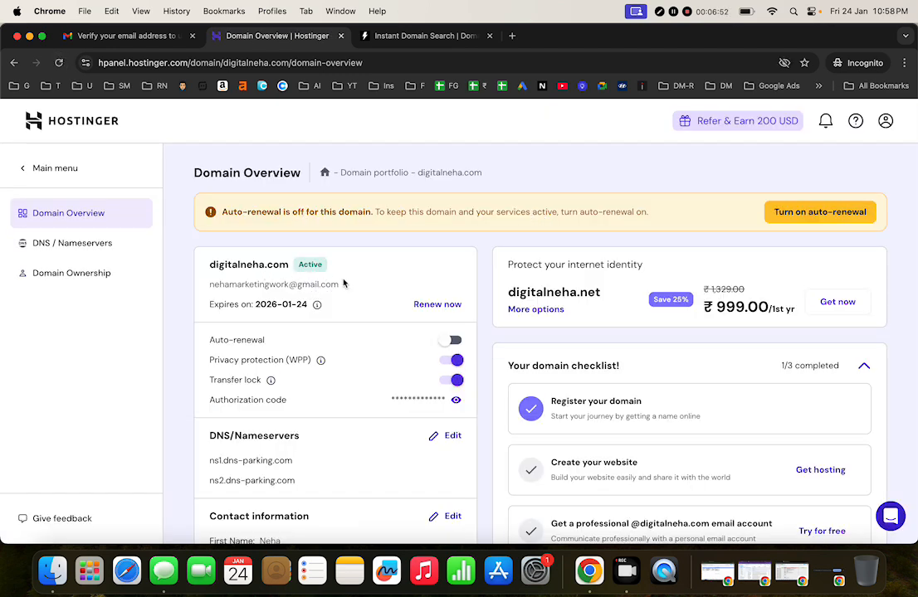
{"action": "scroll", "coordinate": [417, 274], "scroll_direction": "down", "scroll_amount": 4}
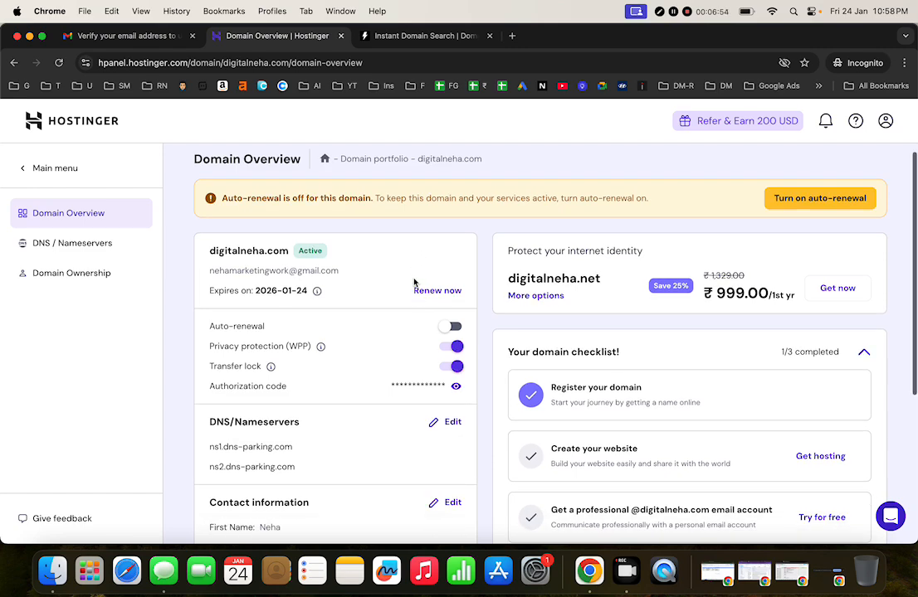
{"action": "scroll", "coordinate": [414, 283], "scroll_direction": "down", "scroll_amount": 2}
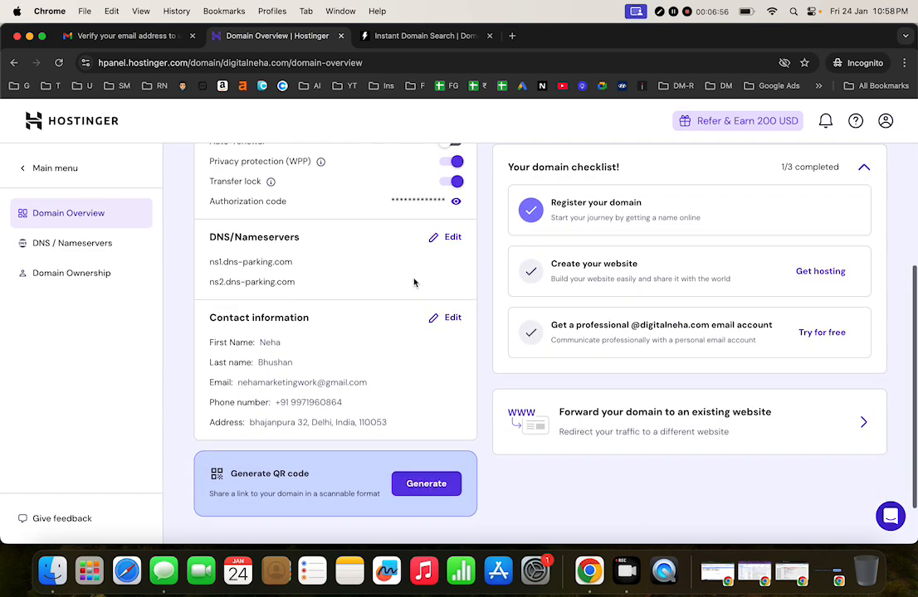
{"action": "scroll", "coordinate": [299, 257], "scroll_direction": "up", "scroll_amount": 6}
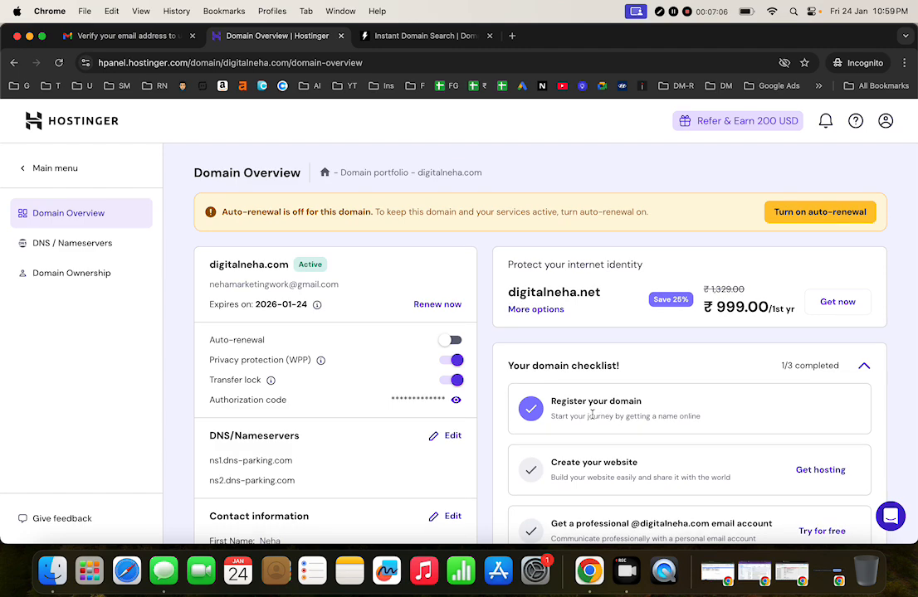
{"action": "scroll", "coordinate": [591, 416], "scroll_direction": "down", "scroll_amount": 1}
{"action": "scroll", "coordinate": [592, 416], "scroll_direction": "up", "scroll_amount": 1}
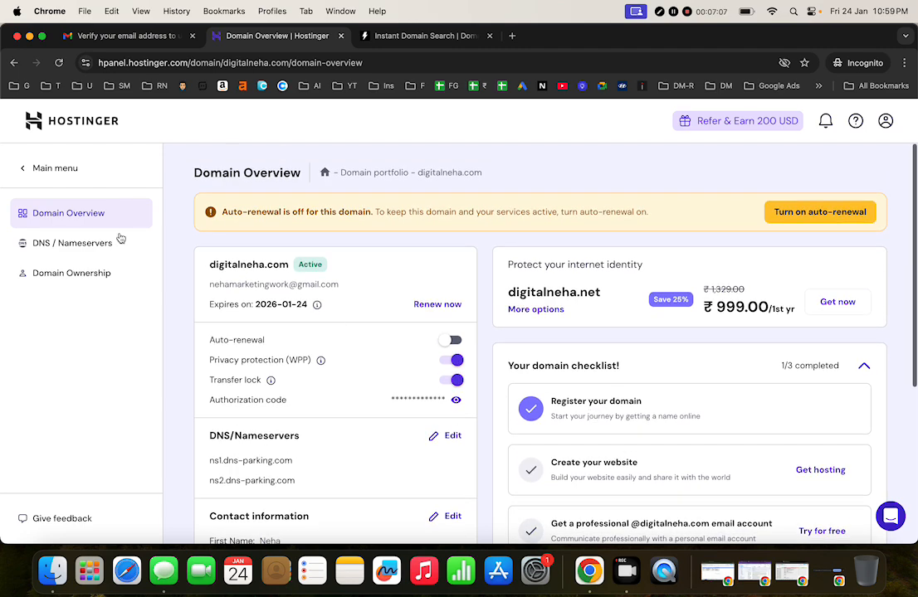
Step: Navigate through the main menu to the Websites list
{"action": "left_click", "coordinate": [39, 169]}
{"action": "left_click", "coordinate": [40, 210]}
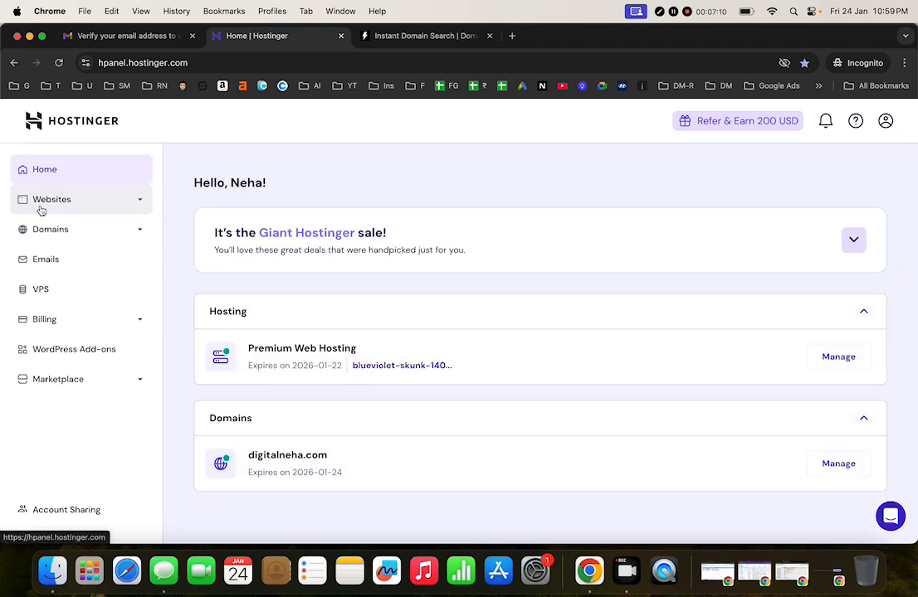
{"action": "scroll", "coordinate": [410, 297], "scroll_direction": "down", "scroll_amount": 3}
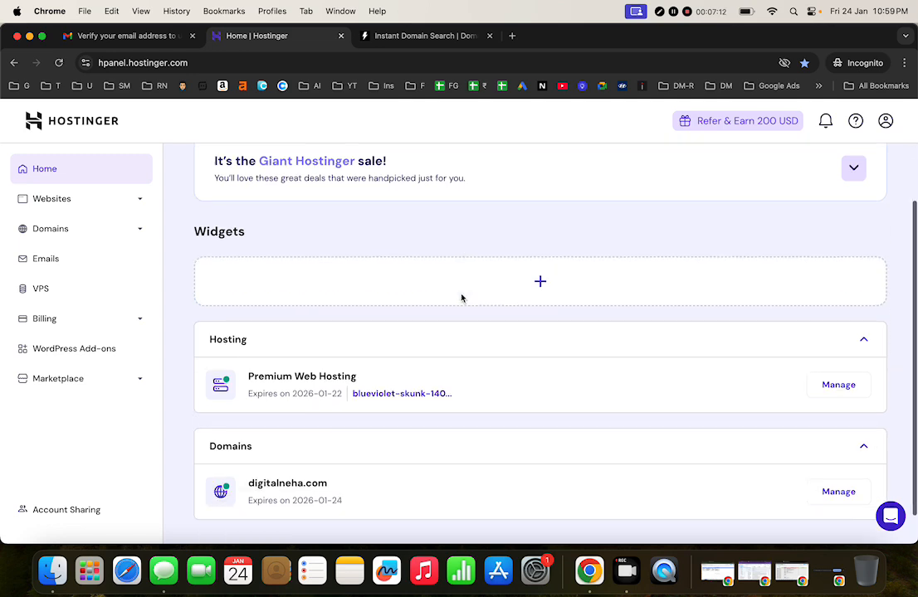
{"action": "scroll", "coordinate": [430, 433], "scroll_direction": "up", "scroll_amount": 3}
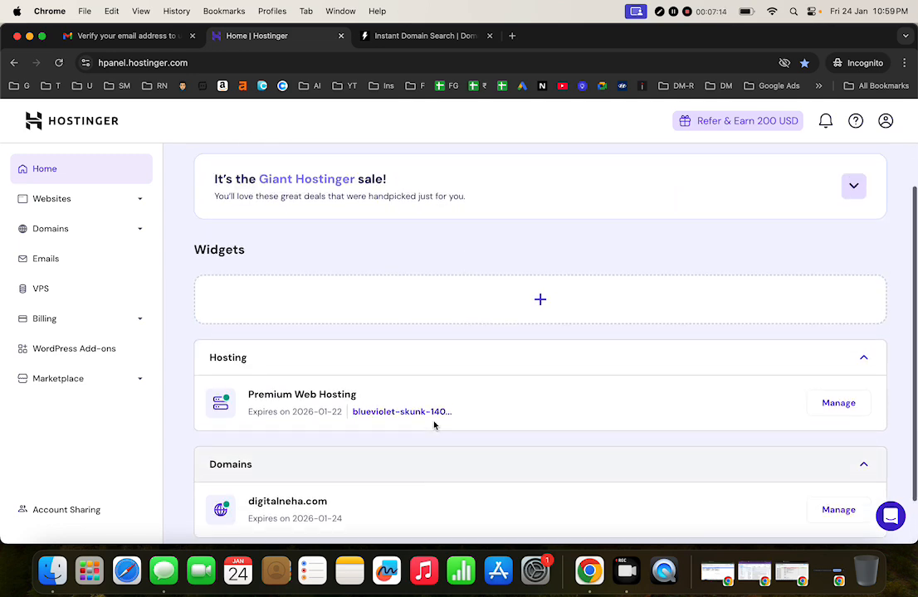
{"action": "left_click", "coordinate": [52, 207]}
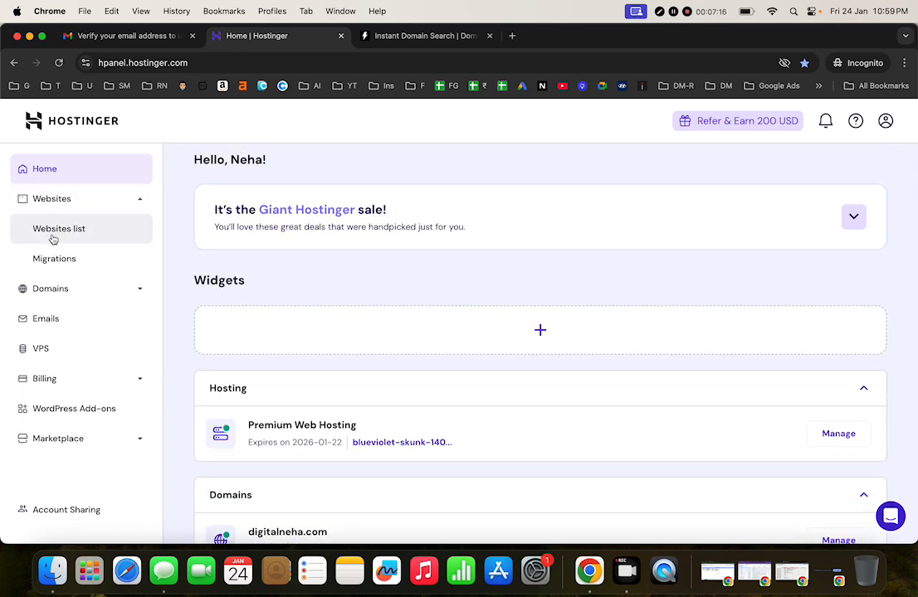
{"action": "left_click", "coordinate": [53, 238]}
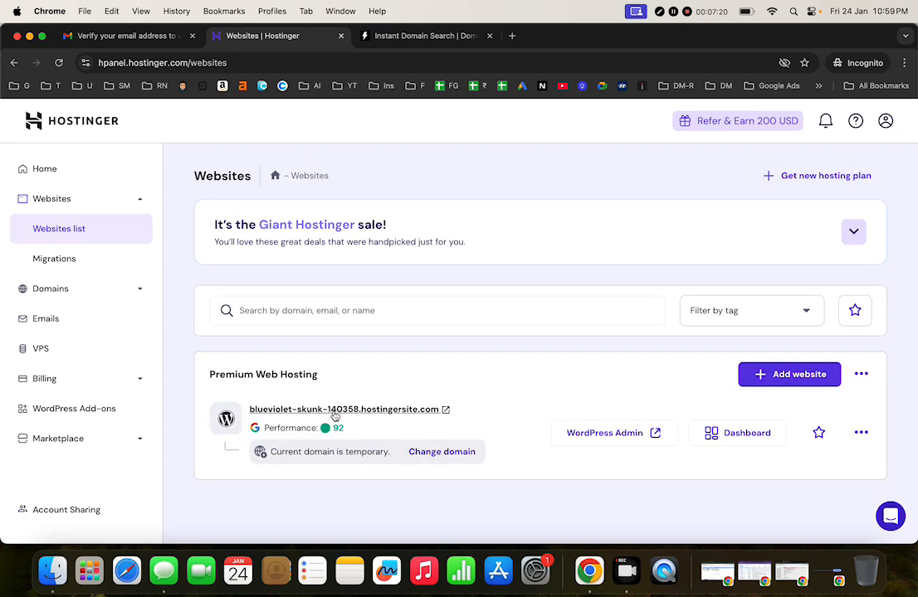
Step: Delete blueviolet-skunk-140358.hostingersite.com, acknowledging data loss, and reload to confirm it's gone
{"action": "left_click", "coordinate": [861, 433]}
{"action": "left_click", "coordinate": [796, 523]}
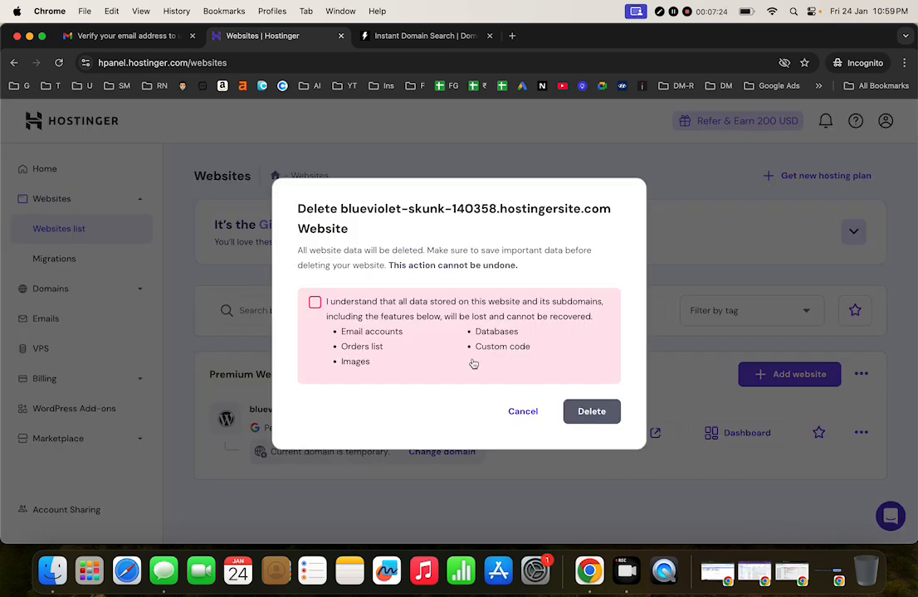
{"action": "left_click", "coordinate": [315, 303]}
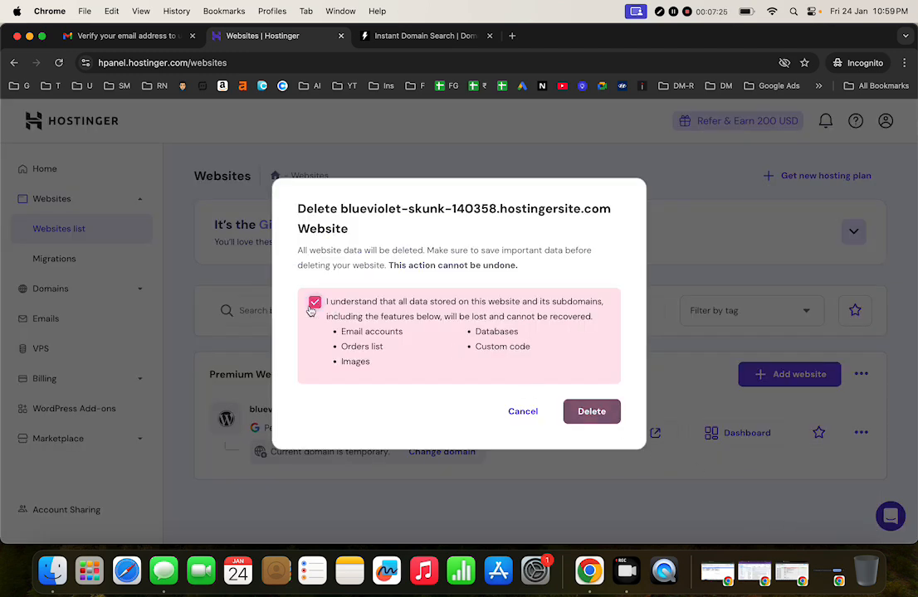
{"action": "left_click", "coordinate": [591, 414]}
{"action": "left_click", "coordinate": [457, 379]}
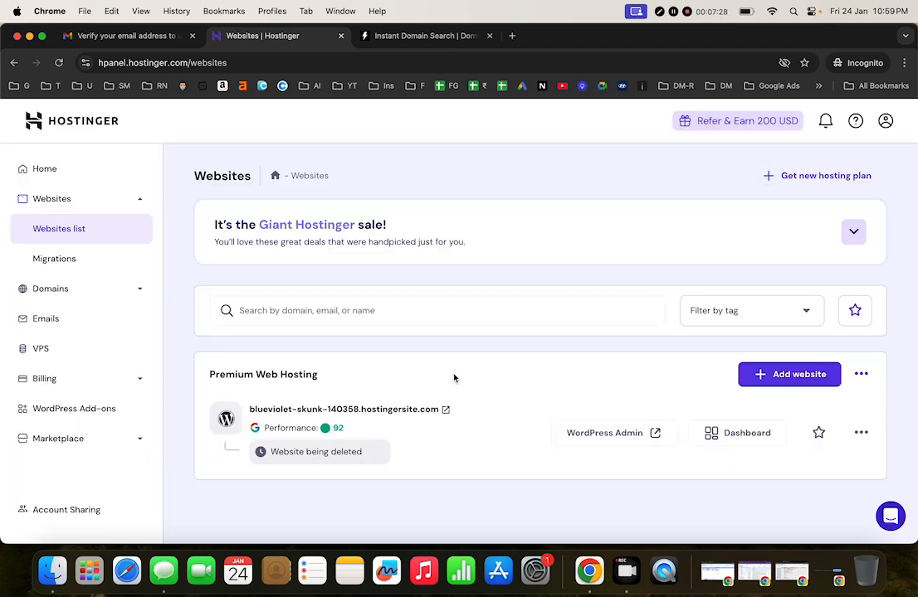
{"action": "left_click", "coordinate": [59, 65]}
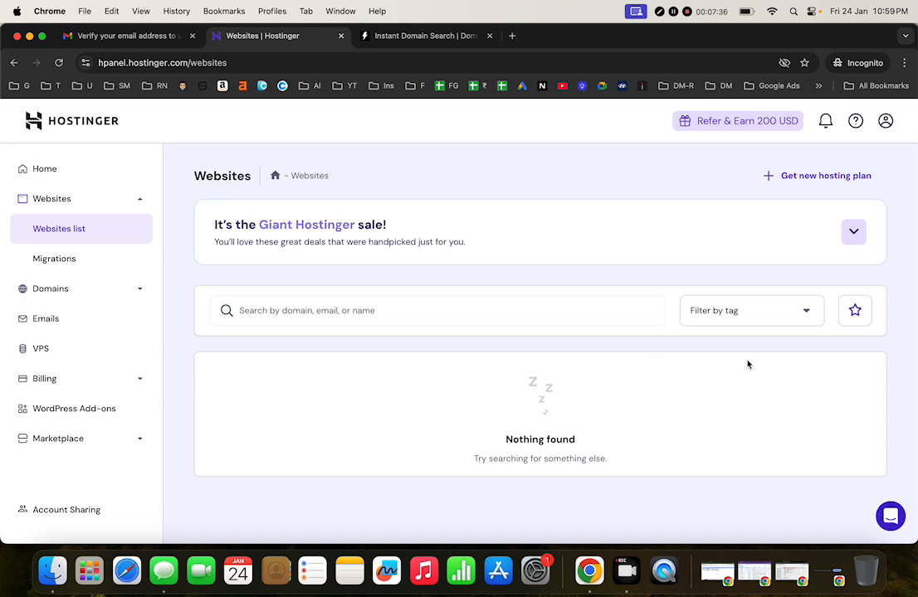
Step: Browse the website migrations, Websites list and available hosting plans pages
{"action": "left_click", "coordinate": [90, 264]}
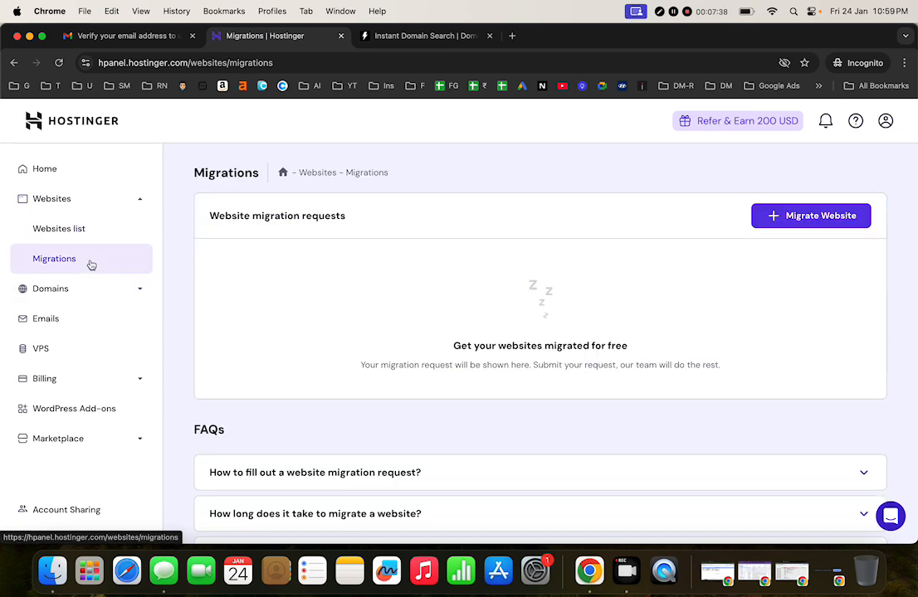
{"action": "left_click", "coordinate": [103, 234]}
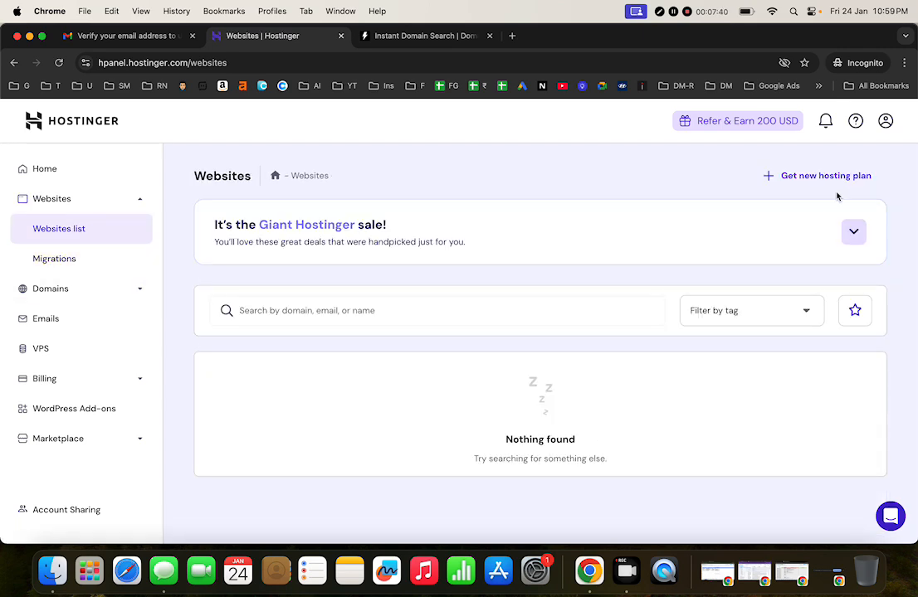
{"action": "left_click", "coordinate": [835, 175]}
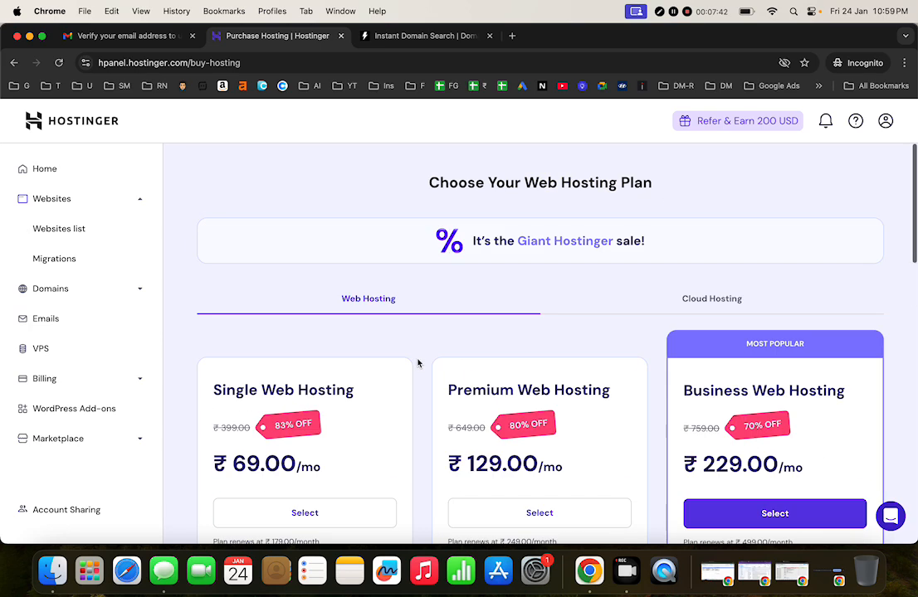
{"action": "left_click", "coordinate": [30, 177]}
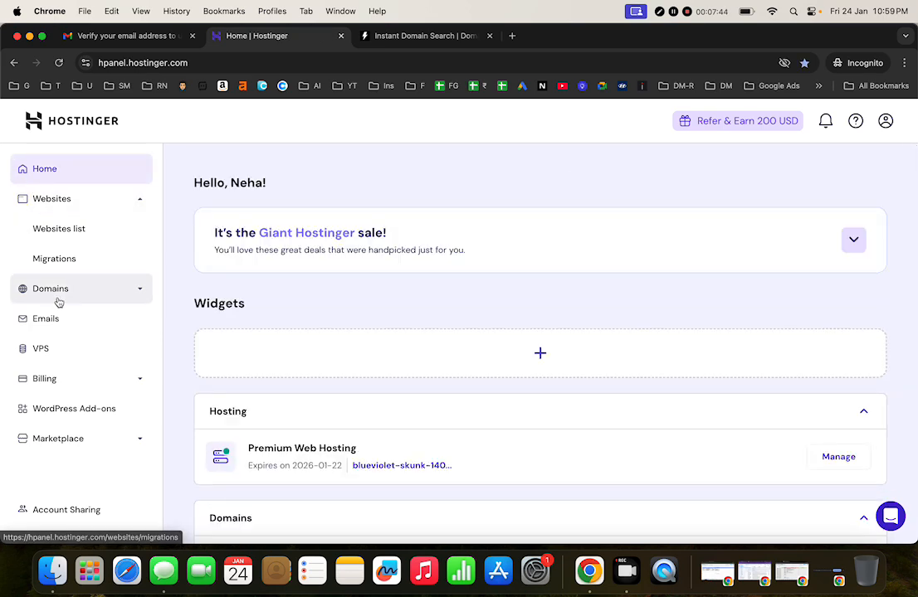
{"action": "left_click", "coordinate": [59, 301]}
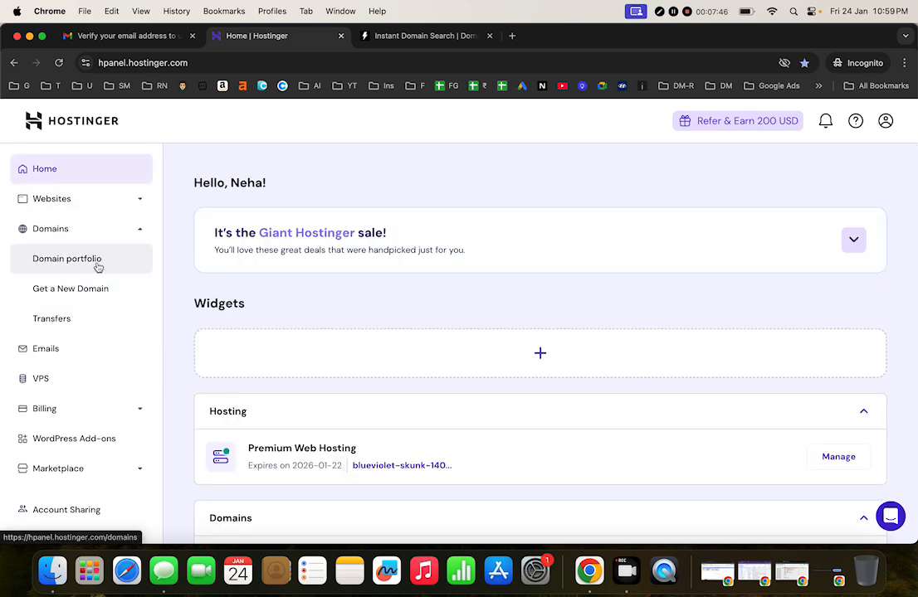
{"action": "scroll", "coordinate": [419, 435], "scroll_direction": "down", "scroll_amount": 2}
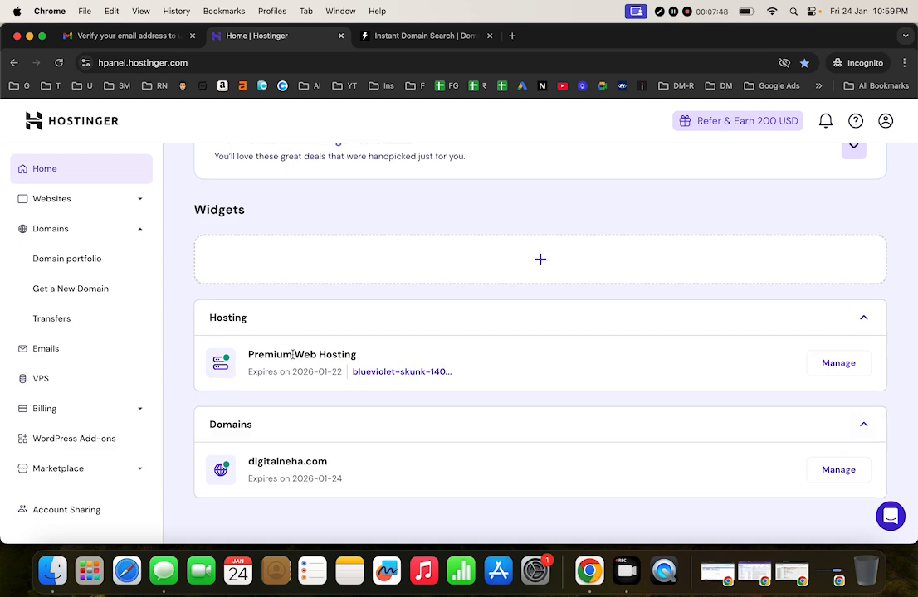
Step: Open the Premium Web Hosting dashboard, dismiss its announcement and error toasts, then the Domain portfolio
{"action": "left_click", "coordinate": [841, 365]}
{"action": "left_click", "coordinate": [689, 373]}
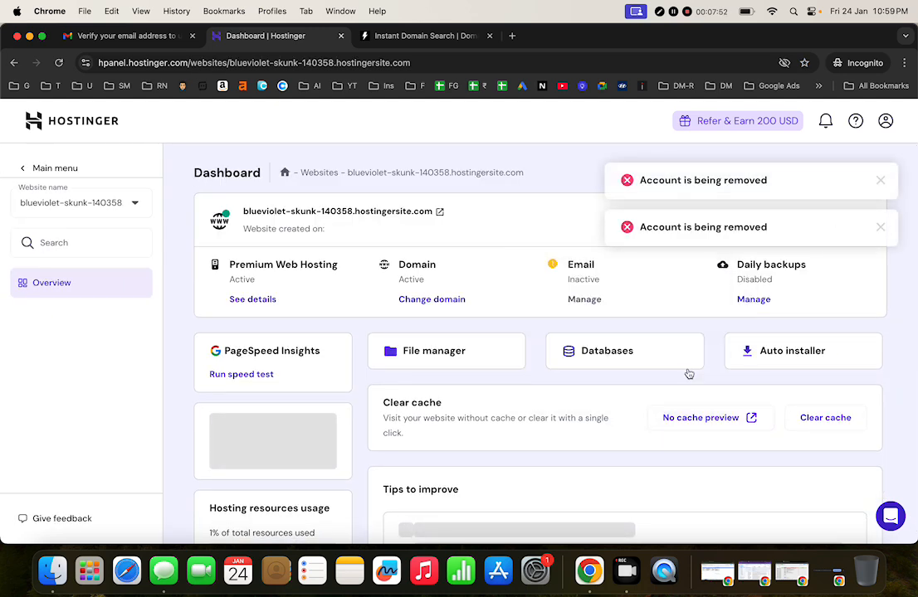
{"action": "left_click", "coordinate": [881, 181]}
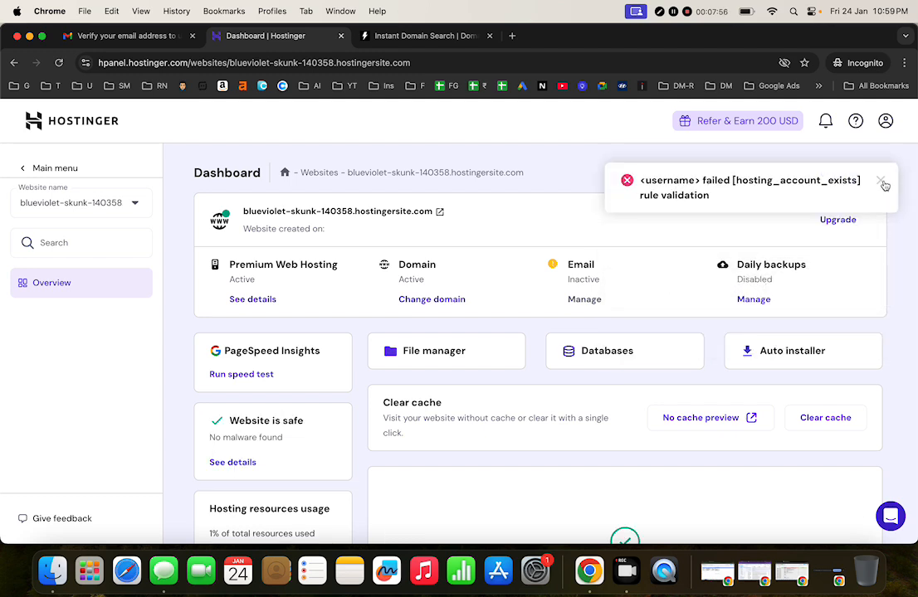
{"action": "left_click", "coordinate": [883, 181]}
{"action": "scroll", "coordinate": [358, 338], "scroll_direction": "down", "scroll_amount": 4}
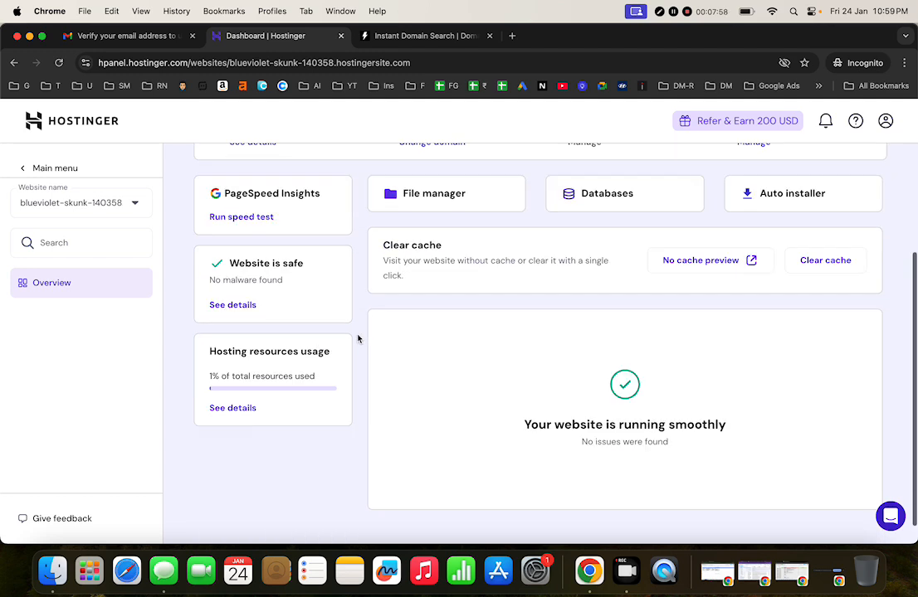
{"action": "left_click", "coordinate": [24, 170]}
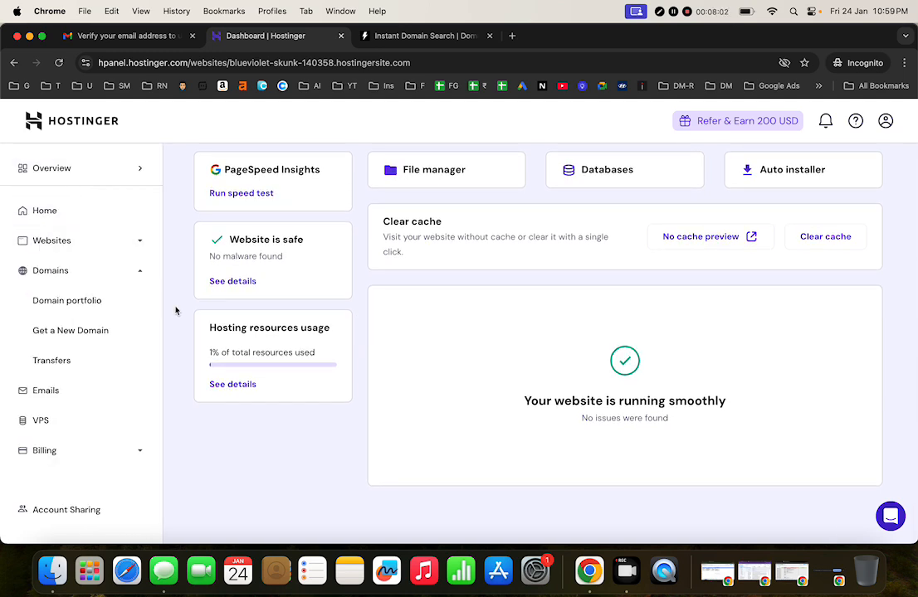
{"action": "left_click", "coordinate": [109, 304]}
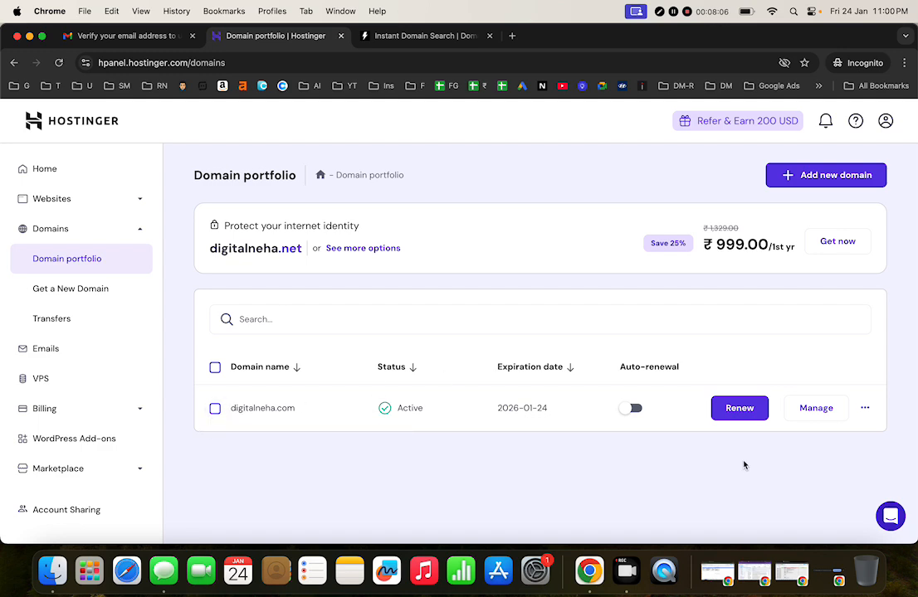
Step: Open and close digitalneha.com's Grant access form without inviting anyone, then select the domain row
{"action": "left_click", "coordinate": [866, 409]}
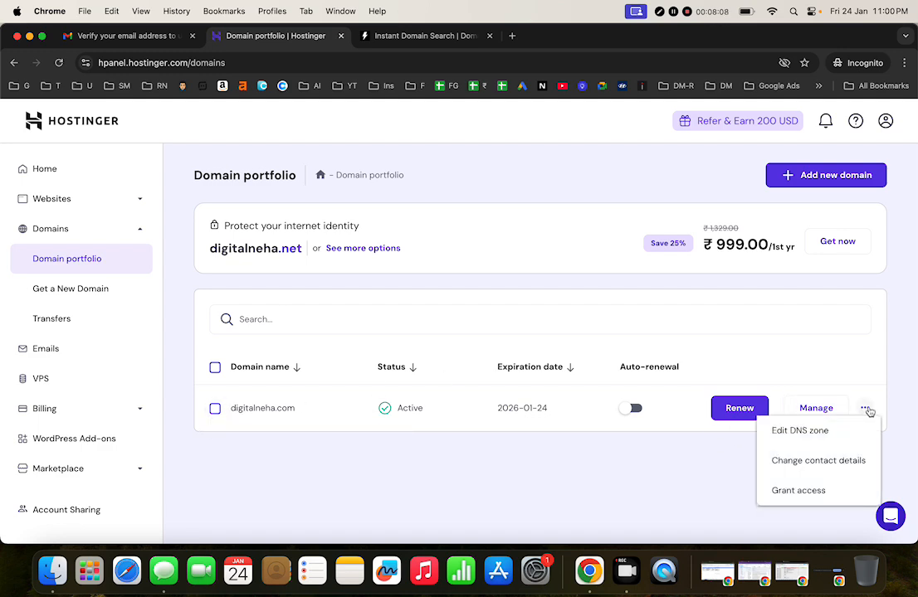
{"action": "left_click", "coordinate": [813, 493]}
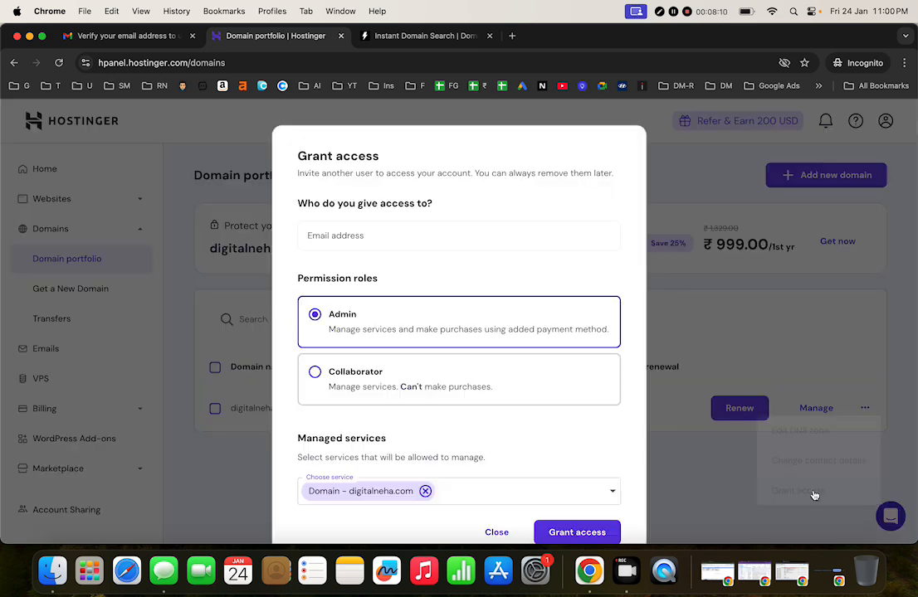
{"action": "scroll", "coordinate": [486, 387], "scroll_direction": "down", "scroll_amount": 2}
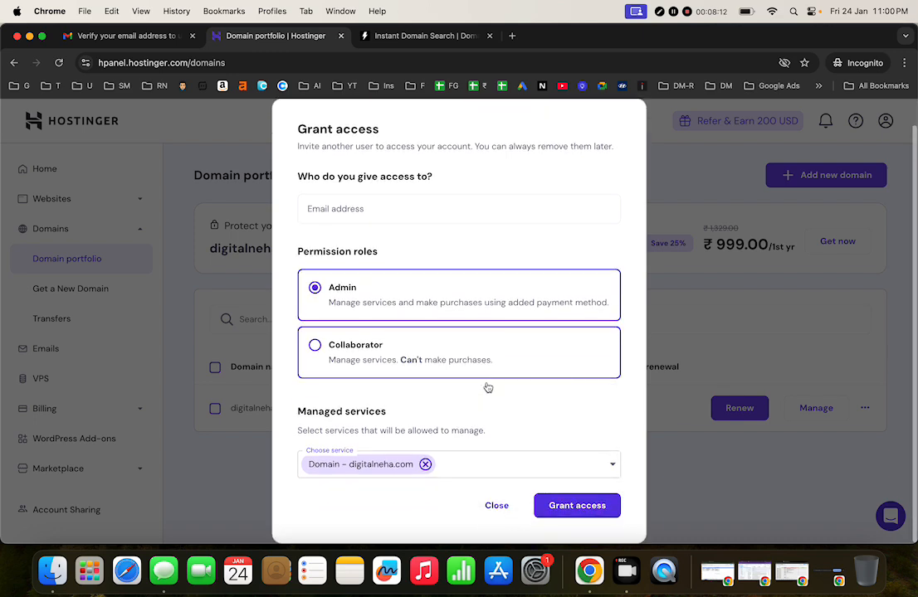
{"action": "left_click", "coordinate": [496, 505]}
{"action": "left_click", "coordinate": [215, 410]}
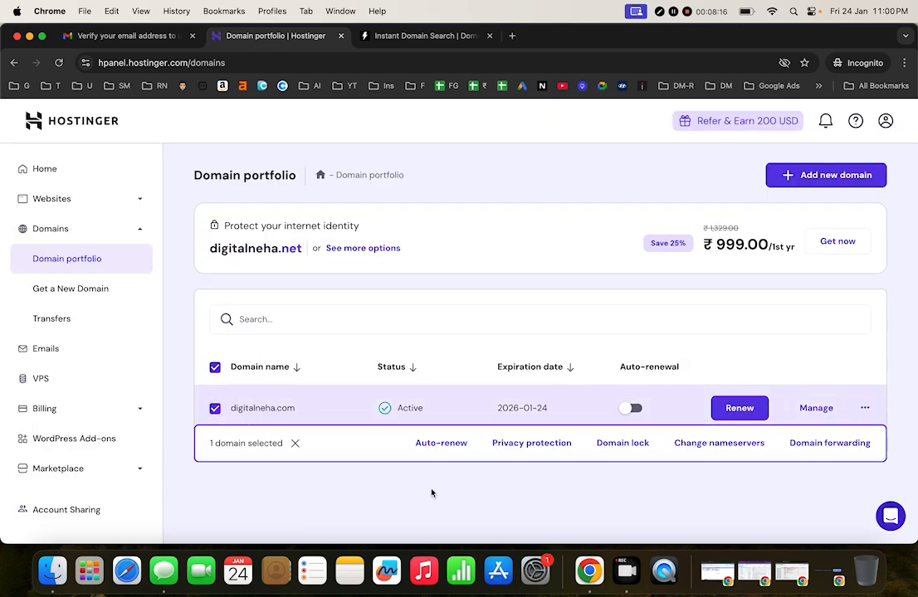
Step: Go to the Websites list and choose Add website to see the site types
{"action": "left_click", "coordinate": [97, 198]}
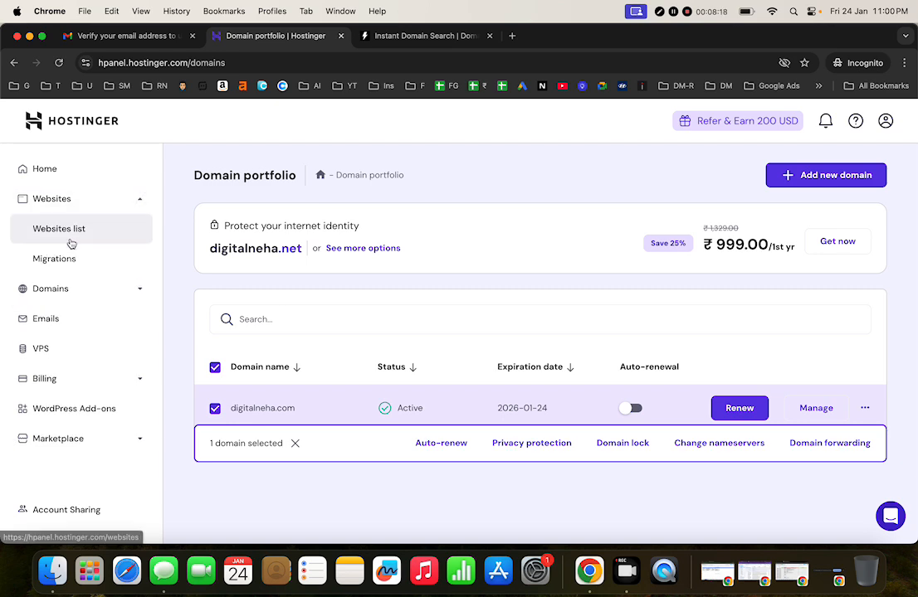
{"action": "left_click", "coordinate": [70, 240]}
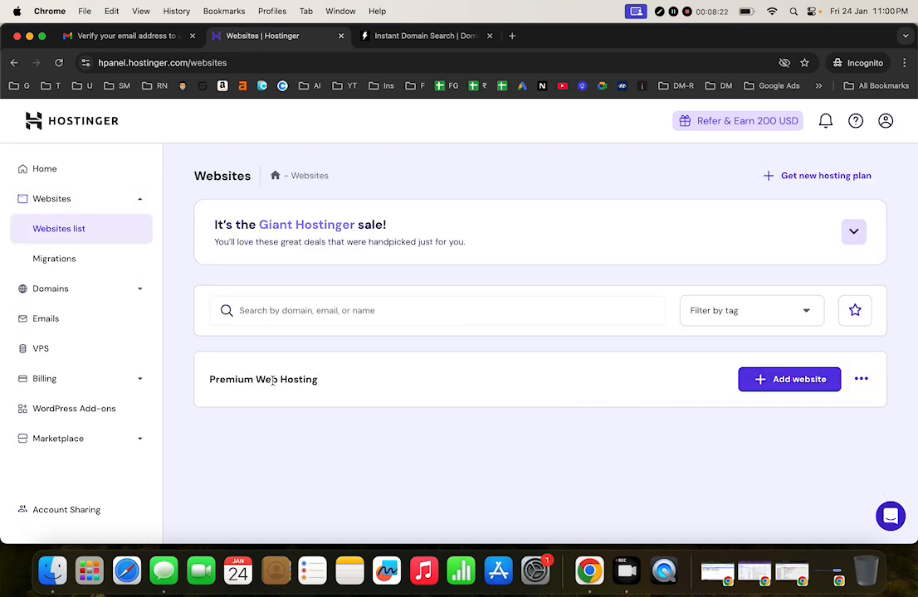
{"action": "left_click", "coordinate": [770, 387]}
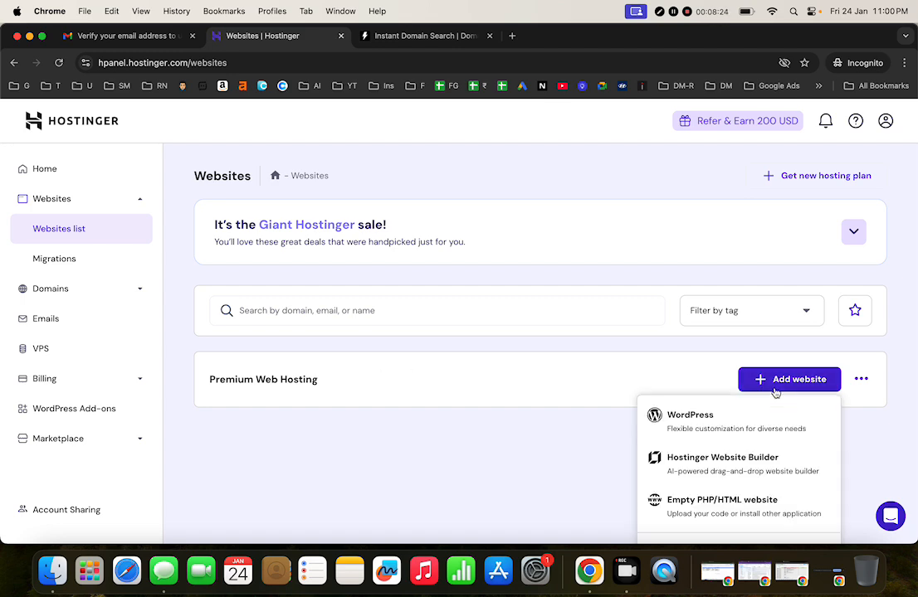
{"action": "scroll", "coordinate": [707, 424], "scroll_direction": "down", "scroll_amount": 1}
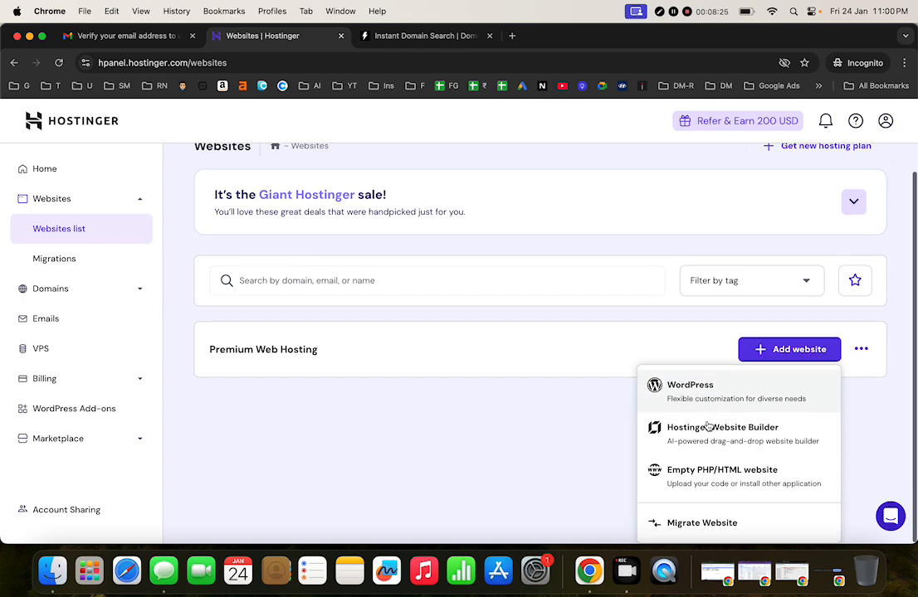
Step: Start setting up a new WordPress website with quick install
{"action": "left_click", "coordinate": [673, 394]}
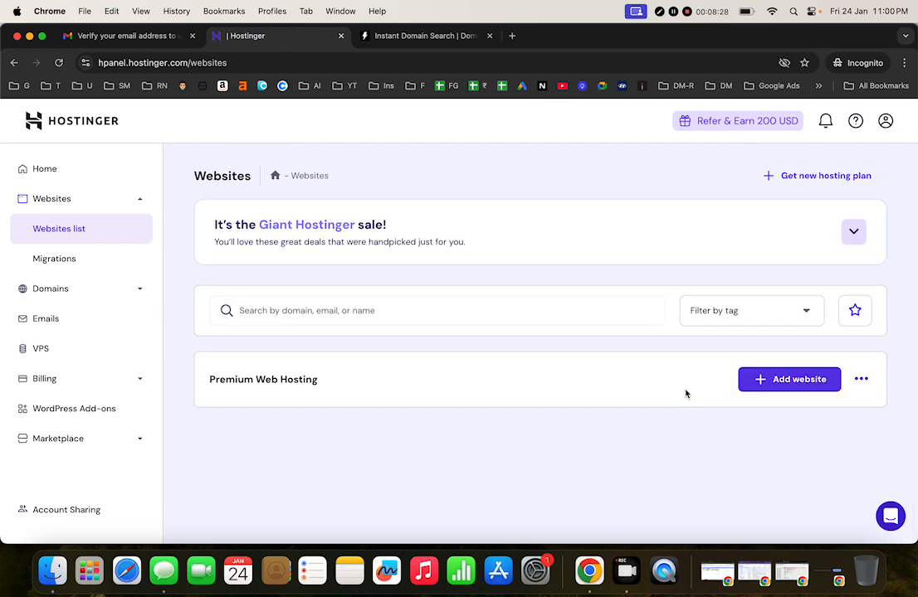
{"action": "left_click", "coordinate": [783, 386]}
{"action": "left_click", "coordinate": [712, 419]}
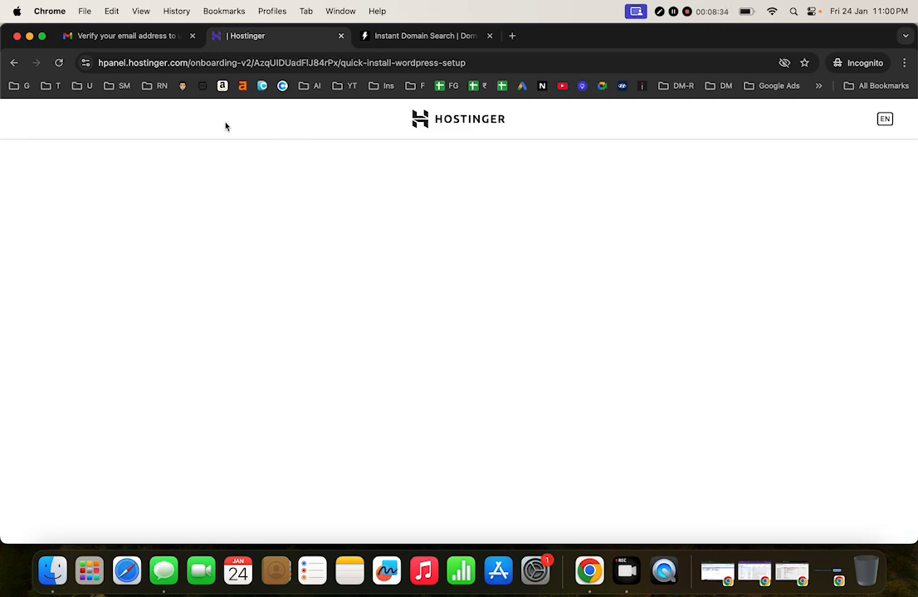
Step: Glance at Gmail, zoom Chrome out to 90%, and reload the blank onboarding page
{"action": "left_click", "coordinate": [133, 36]}
{"action": "left_click", "coordinate": [252, 37]}
{"action": "left_click", "coordinate": [903, 62]}
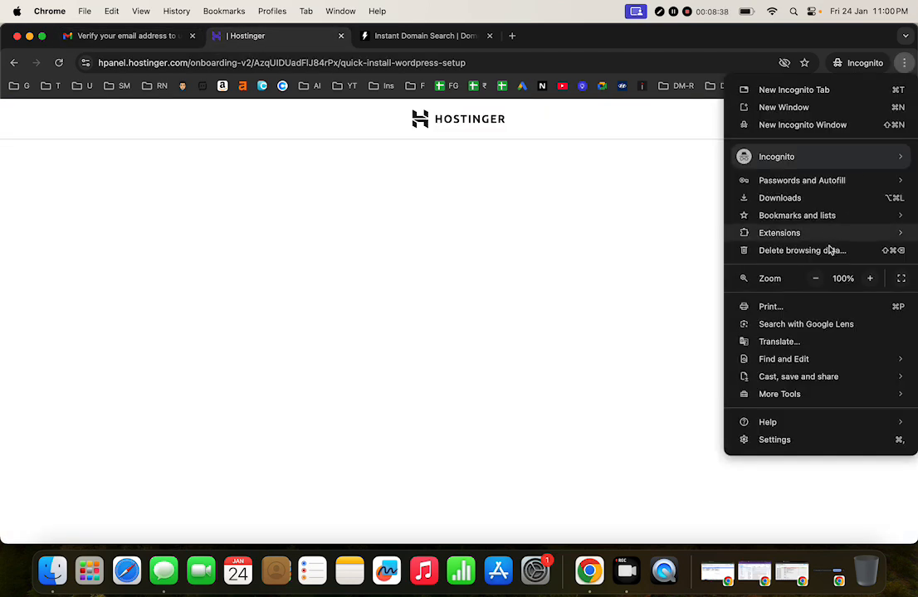
{"action": "left_click", "coordinate": [817, 279]}
{"action": "key", "text": "Escape"}
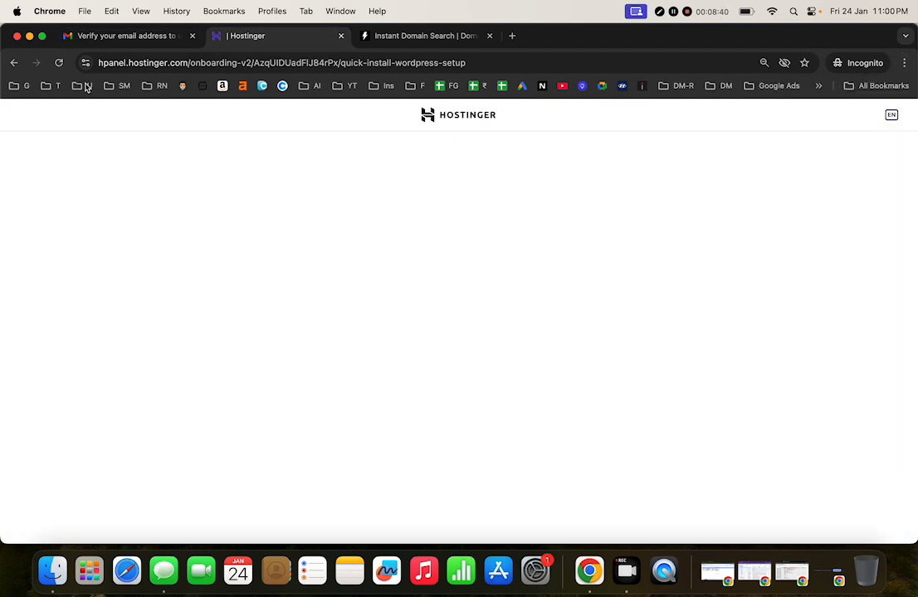
{"action": "left_click", "coordinate": [59, 63]}
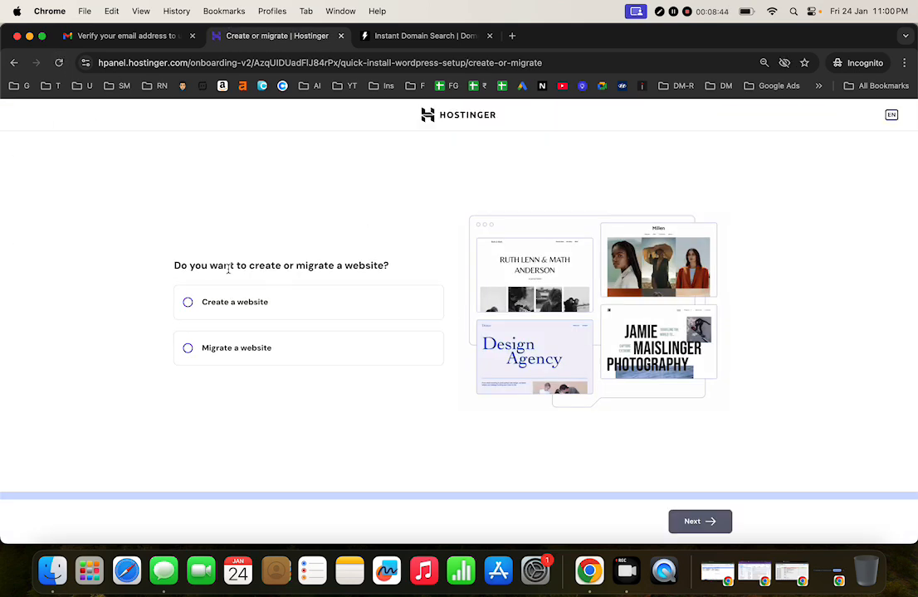
Step: Choose to create a new website on WordPress
{"action": "left_click", "coordinate": [219, 304]}
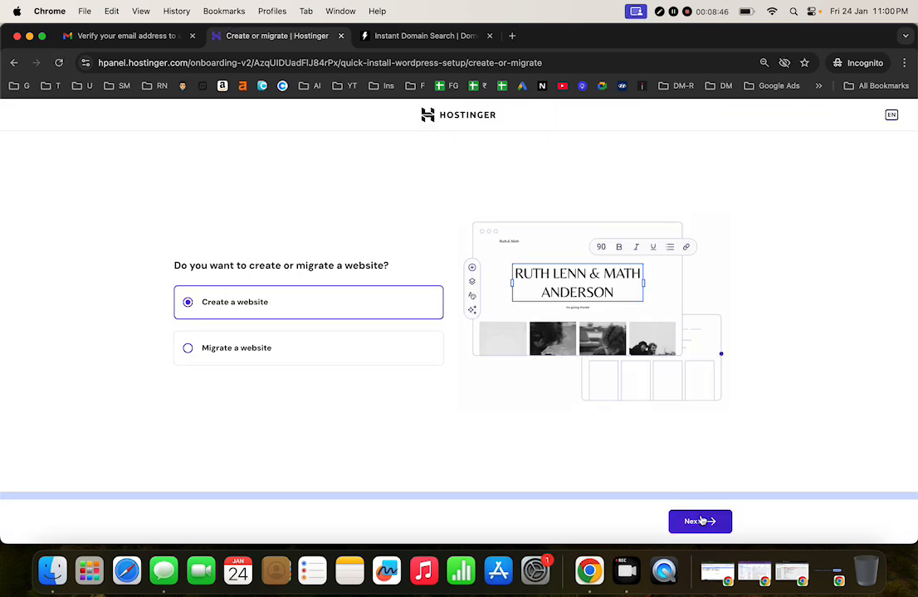
{"action": "left_click", "coordinate": [701, 520]}
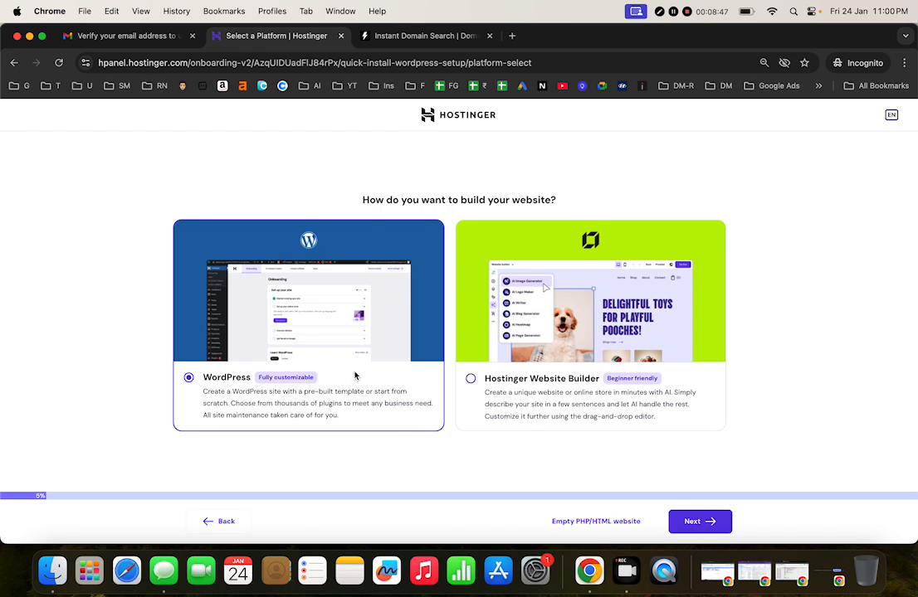
{"action": "left_click", "coordinate": [703, 522]}
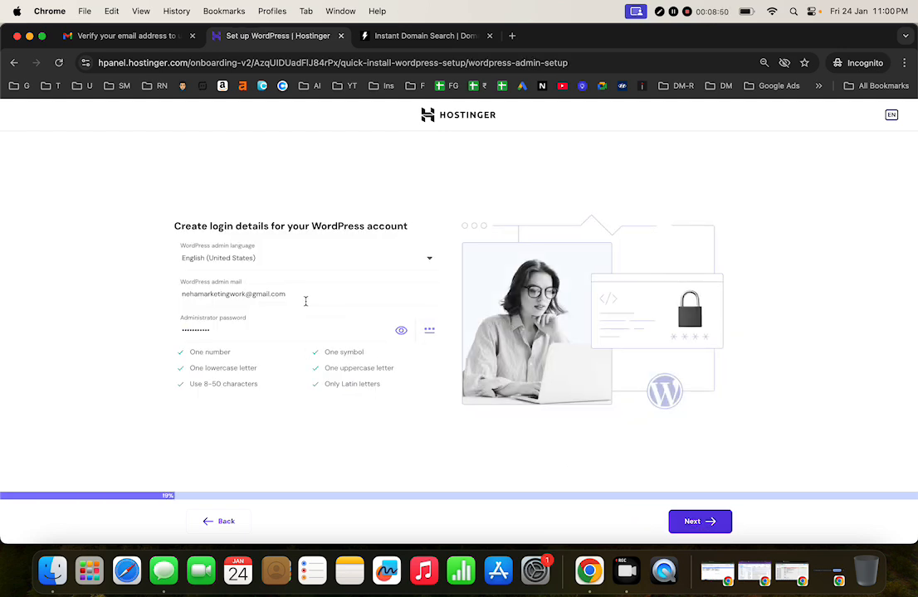
Step: Review the admin email and replace the administrator password with a new one
{"action": "left_click", "coordinate": [319, 295]}
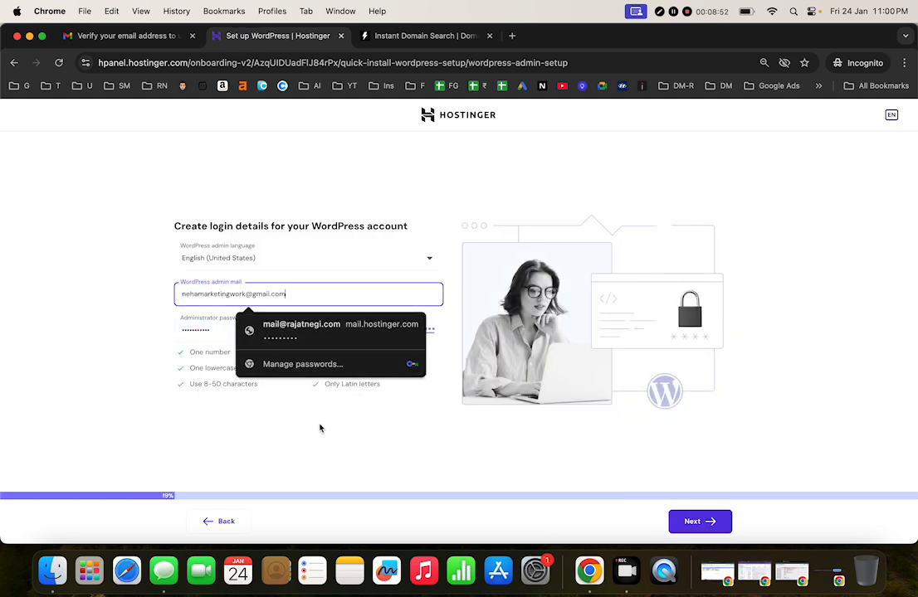
{"action": "left_click", "coordinate": [241, 306]}
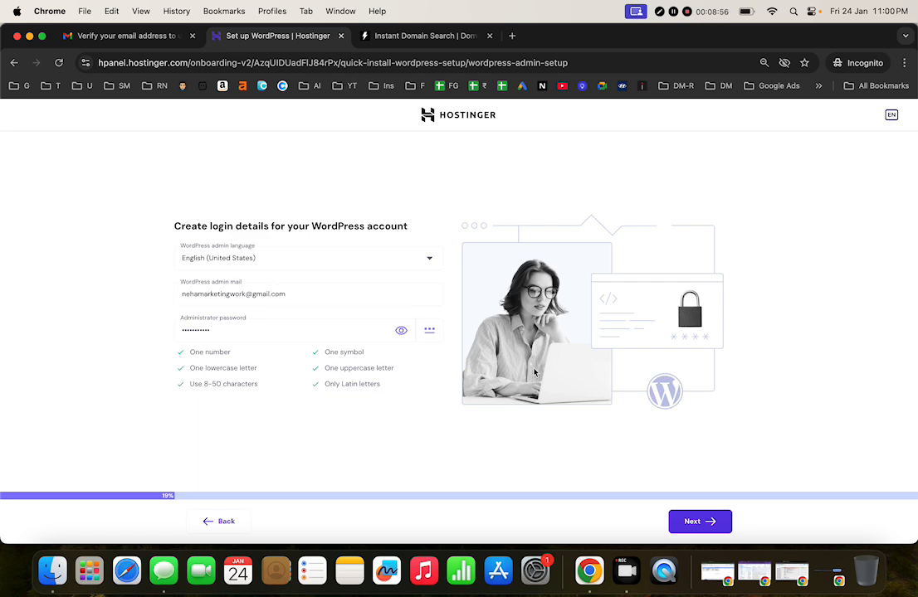
{"action": "left_click", "coordinate": [290, 332]}
{"action": "key", "text": "super+a"}
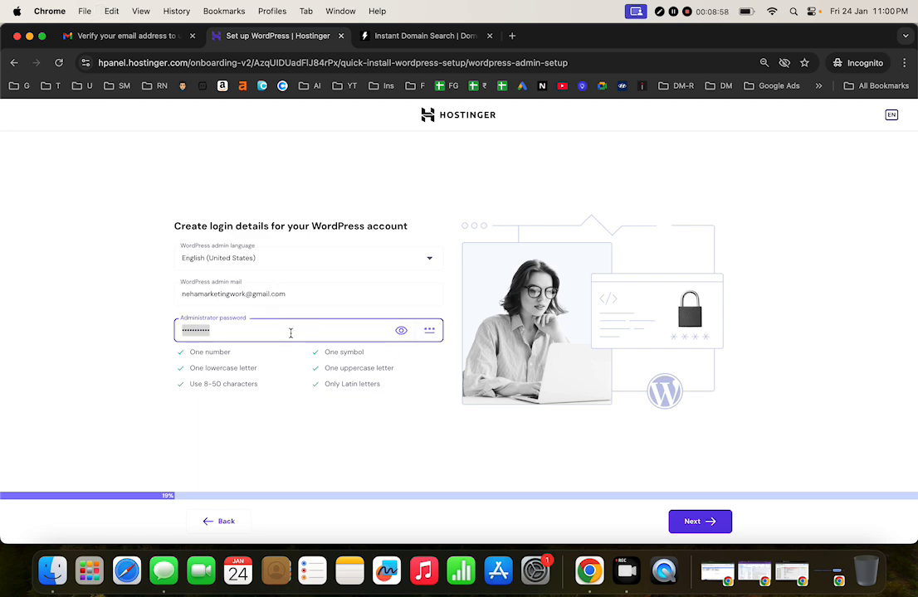
{"action": "key", "text": "BackSpace"}
{"action": "type", "text": "•"}
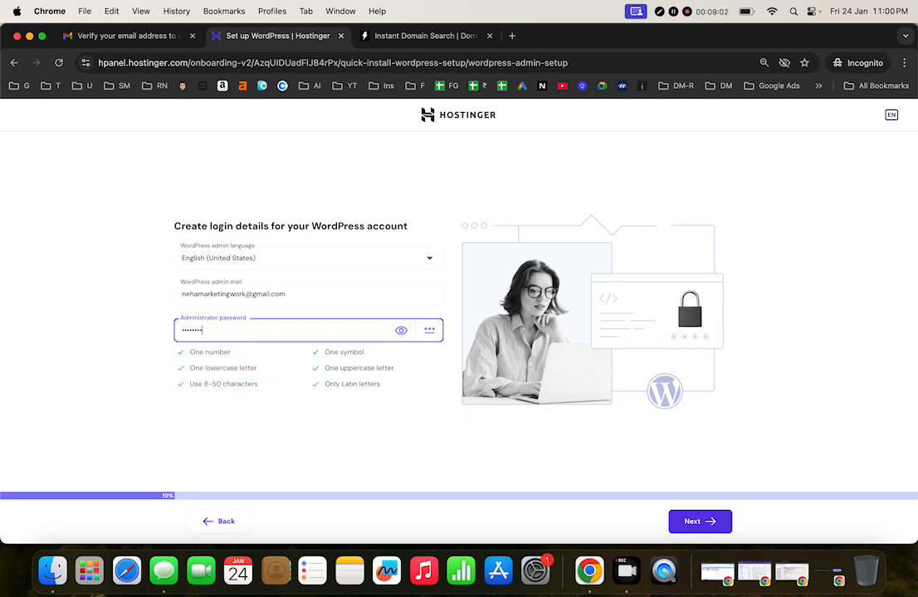
{"action": "left_click", "coordinate": [718, 525]}
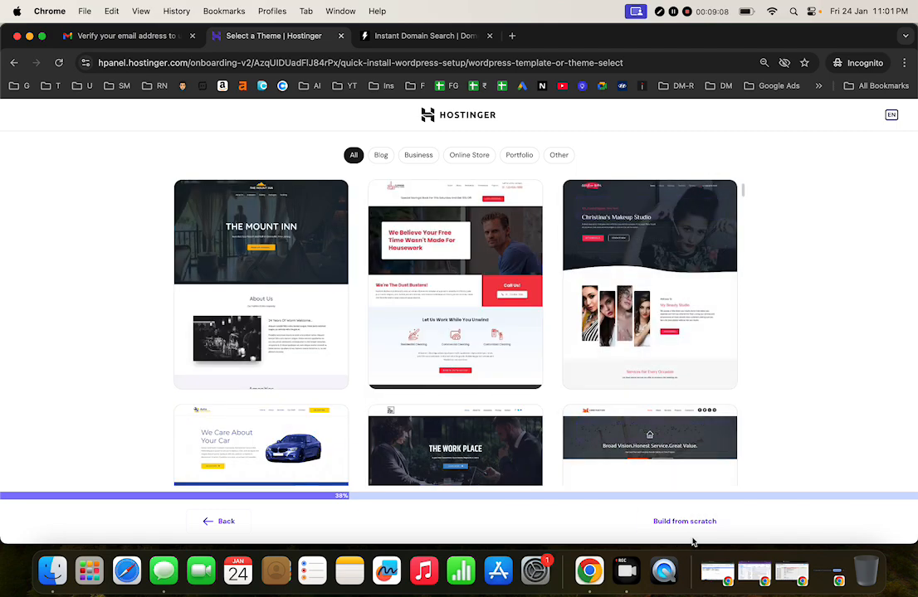
Step: Build from scratch using the Astra theme
{"action": "left_click", "coordinate": [702, 524]}
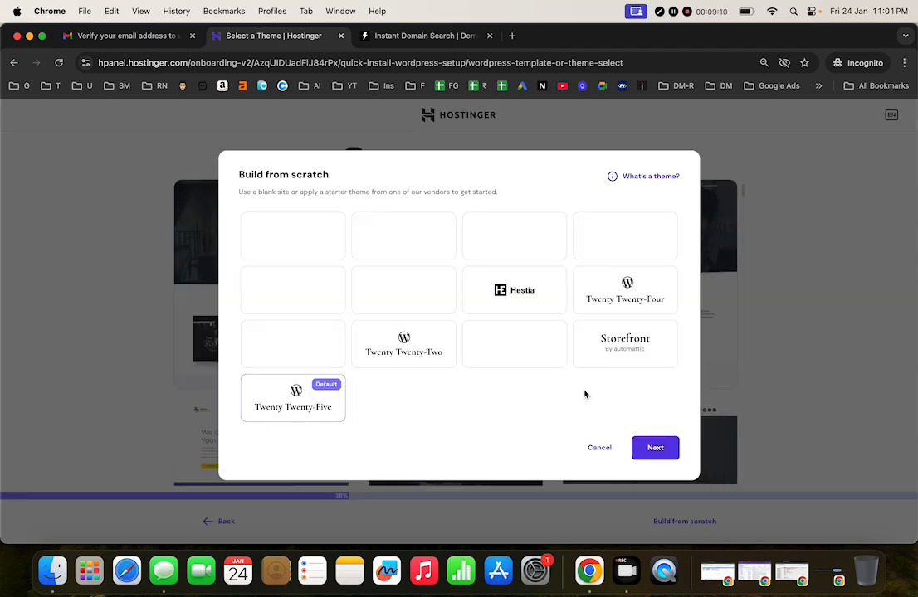
{"action": "left_click", "coordinate": [294, 238]}
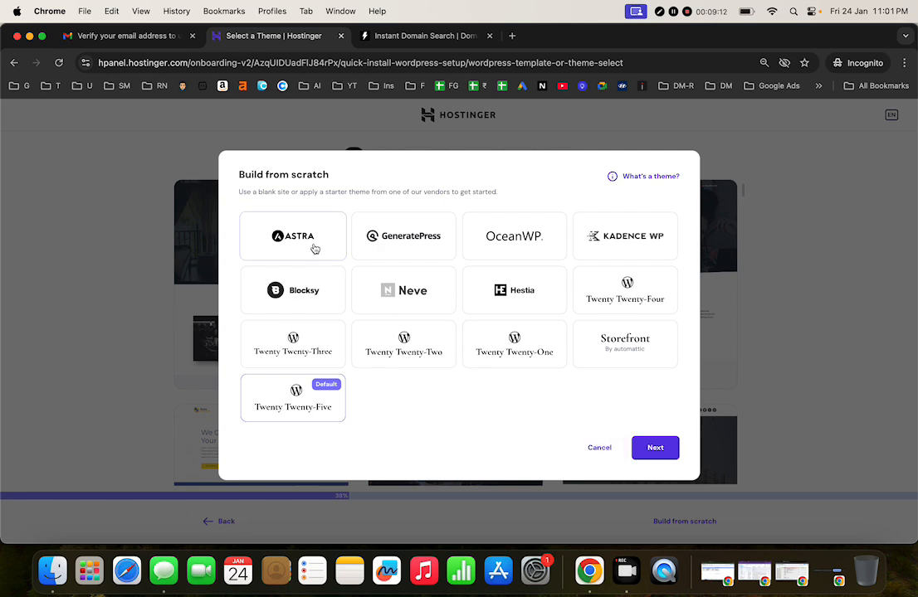
{"action": "left_click", "coordinate": [660, 451]}
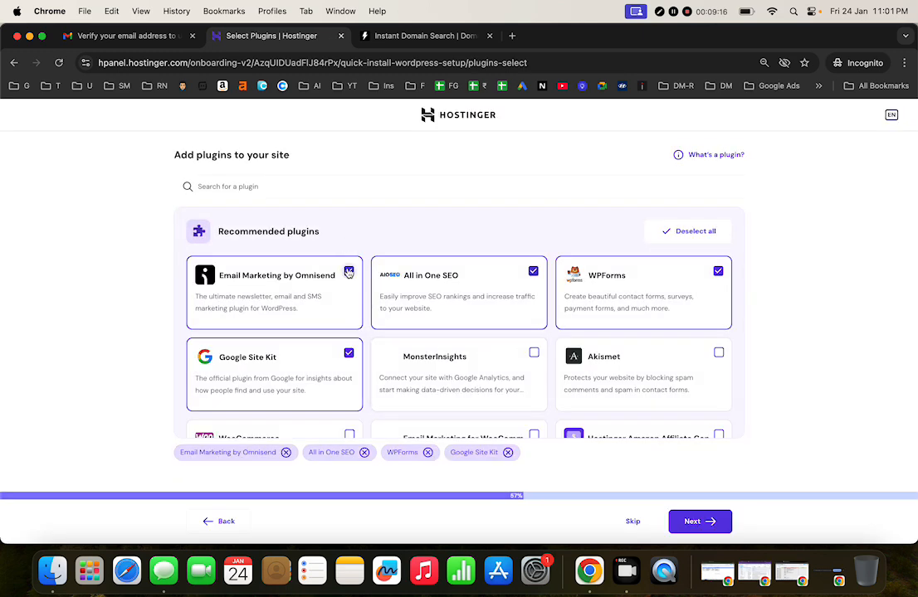
Step: Deselect all four recommended plugins: Omnisend, All in One SEO, Google Site Kit and WPForms
{"action": "left_click", "coordinate": [349, 271]}
{"action": "left_click", "coordinate": [533, 271]}
{"action": "left_click", "coordinate": [348, 353]}
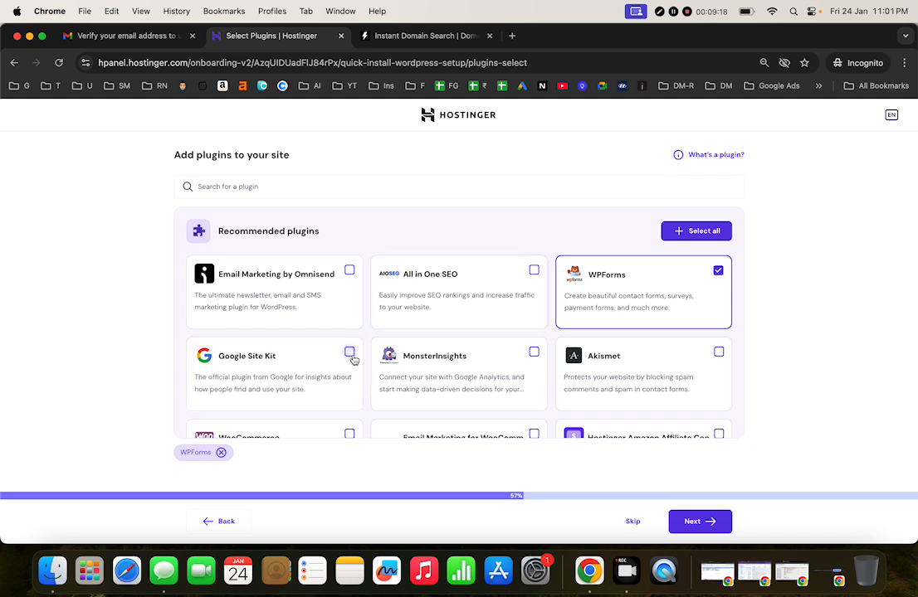
{"action": "left_click", "coordinate": [718, 271]}
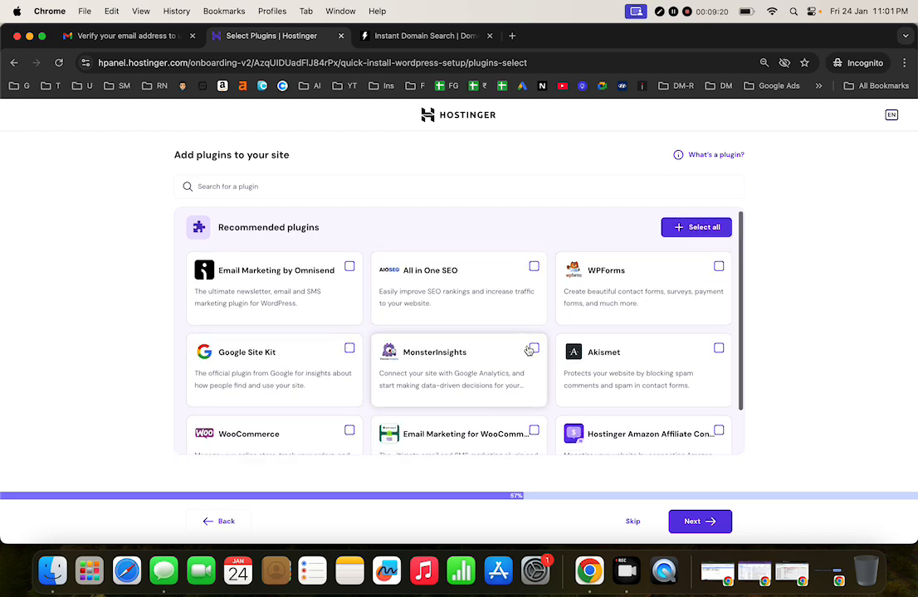
{"action": "scroll", "coordinate": [531, 349], "scroll_direction": "down", "scroll_amount": 2}
{"action": "scroll", "coordinate": [529, 351], "scroll_direction": "up", "scroll_amount": 2}
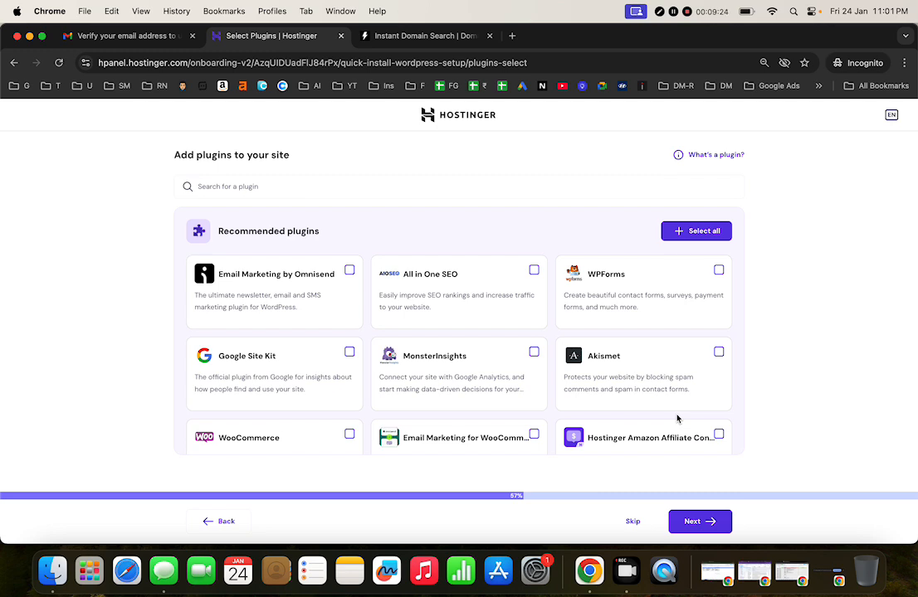
{"action": "left_click", "coordinate": [707, 521]}
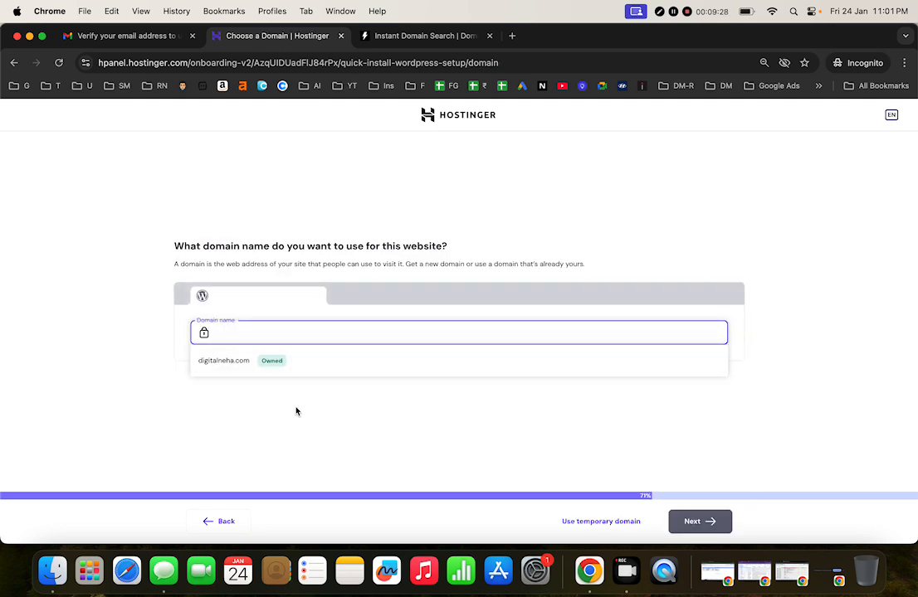
Step: Use the owned domain digitalneha.com, keep India as the server country, and start the WordPress build
{"action": "left_click", "coordinate": [223, 363]}
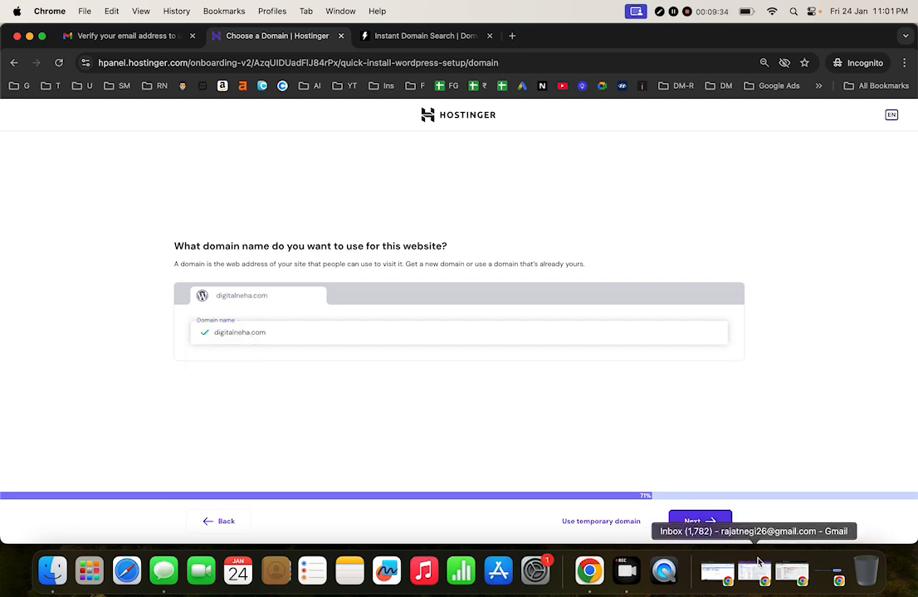
{"action": "left_click", "coordinate": [700, 522]}
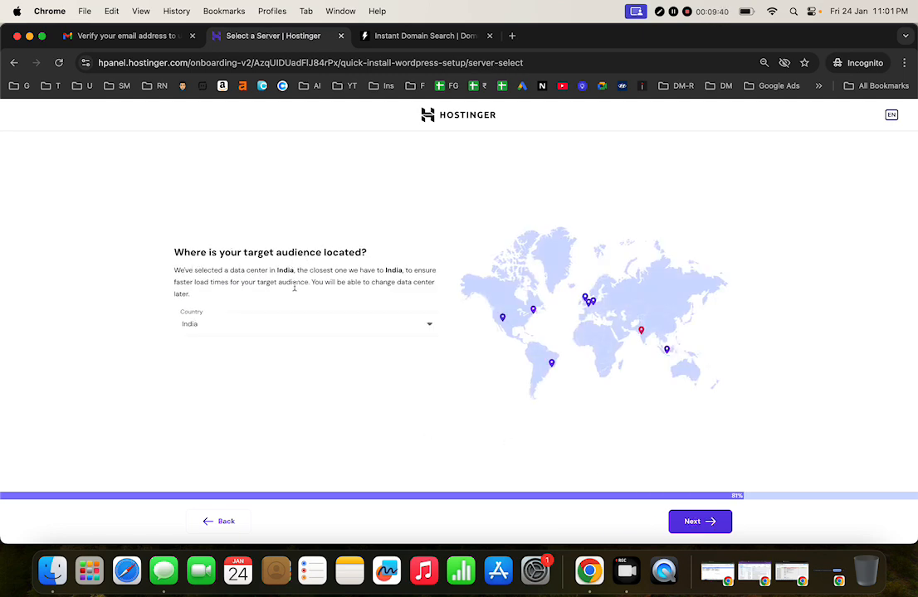
{"action": "left_click", "coordinate": [308, 330]}
{"action": "left_click", "coordinate": [307, 330]}
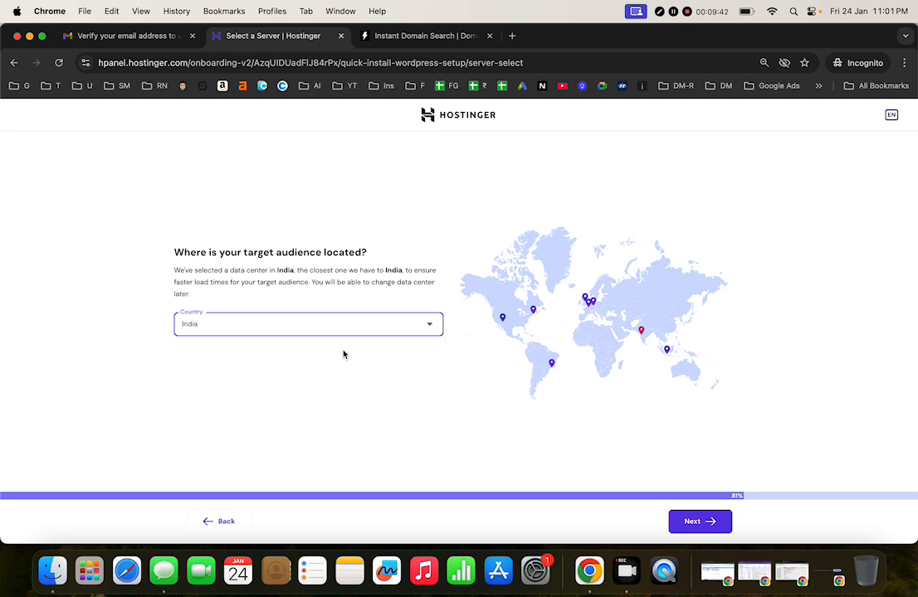
{"action": "left_click", "coordinate": [691, 522]}
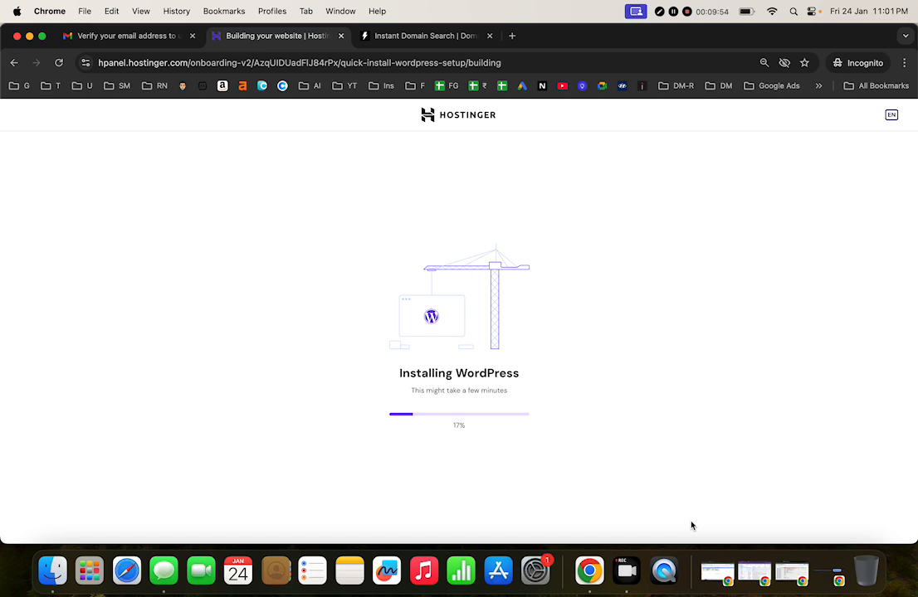
Step: Close the Instant Domain Search tab while the WordPress site finishes building
{"action": "left_click", "coordinate": [489, 35]}
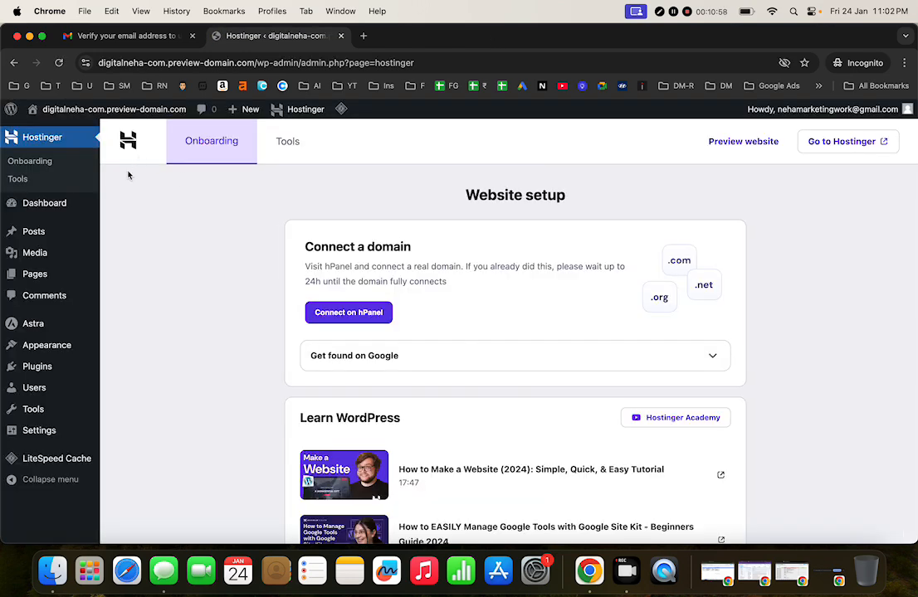
Step: Preview the new site's Hello world post, dismiss the preview notice, and return to the Dashboard
{"action": "mouse_move", "coordinate": [119, 113]}
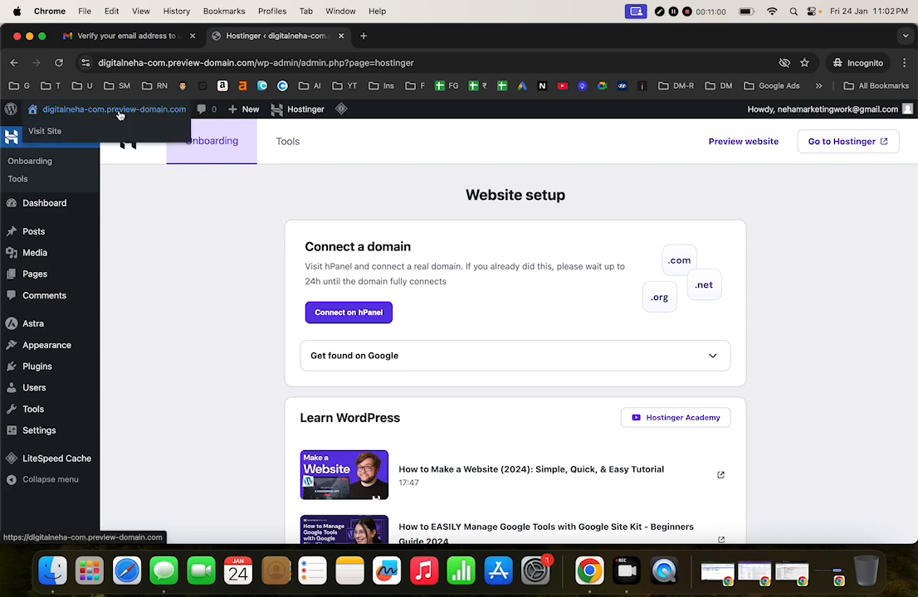
{"action": "scroll", "coordinate": [477, 403], "scroll_direction": "down", "scroll_amount": 5}
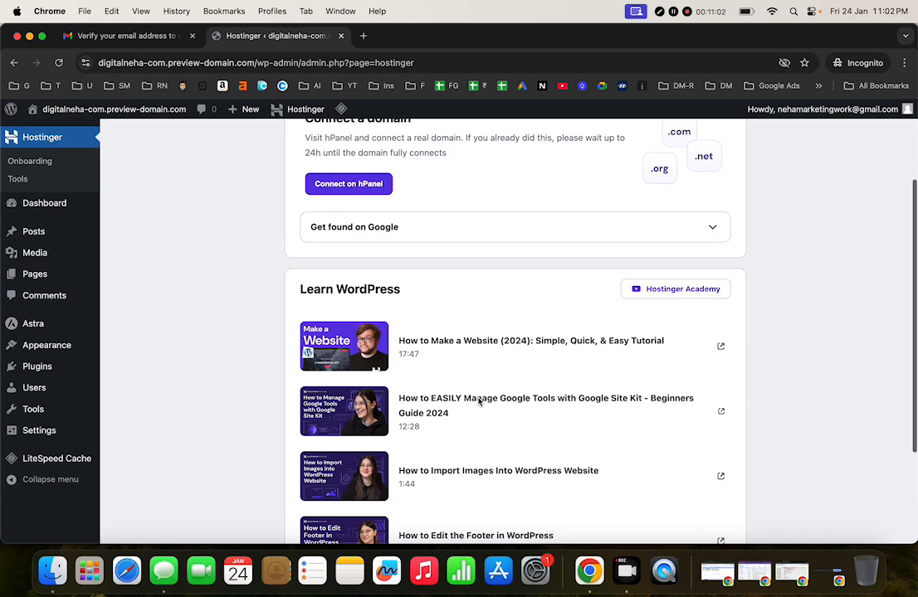
{"action": "scroll", "coordinate": [478, 404], "scroll_direction": "up", "scroll_amount": 5}
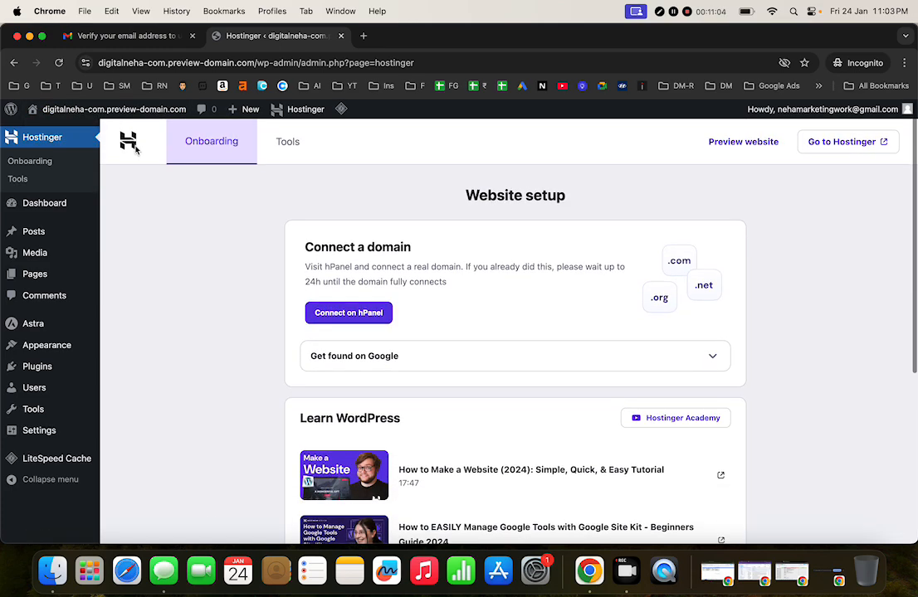
{"action": "left_click", "coordinate": [119, 111]}
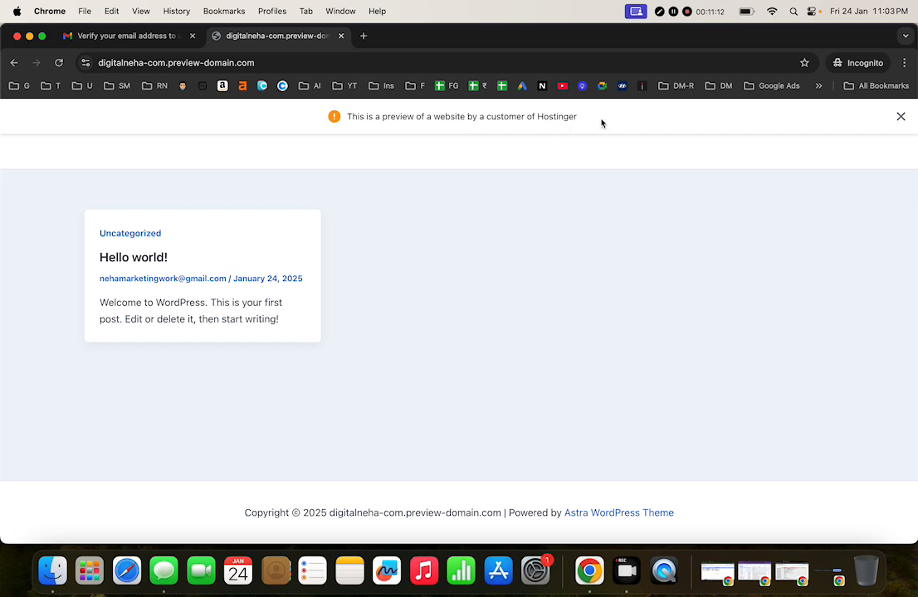
{"action": "left_click", "coordinate": [900, 117]}
{"action": "left_click", "coordinate": [94, 116]}
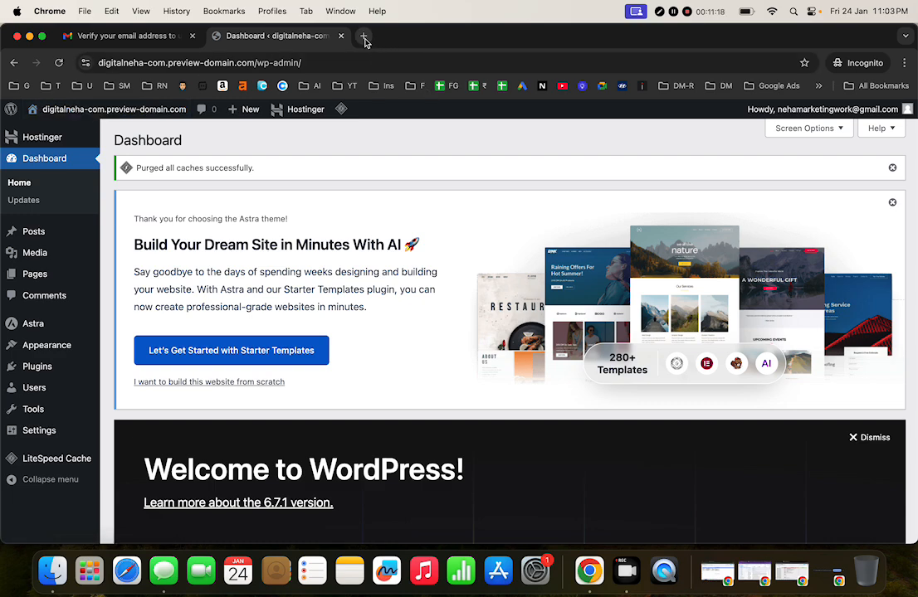
Step: Open Hostinger in a new tab and sign in to hPanel with Google
{"action": "left_click", "coordinate": [365, 37]}
{"action": "type", "text": "hosti"}
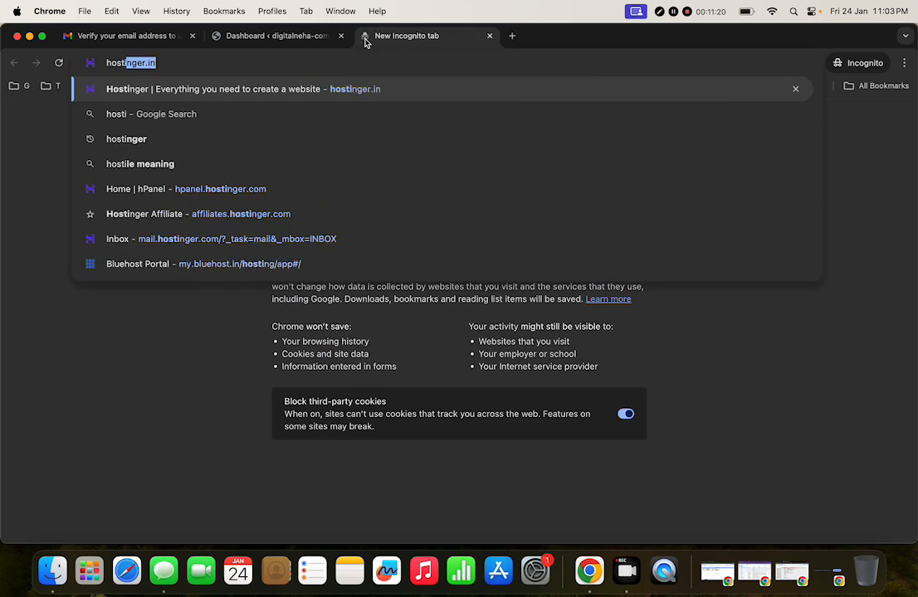
{"action": "key", "text": "Return"}
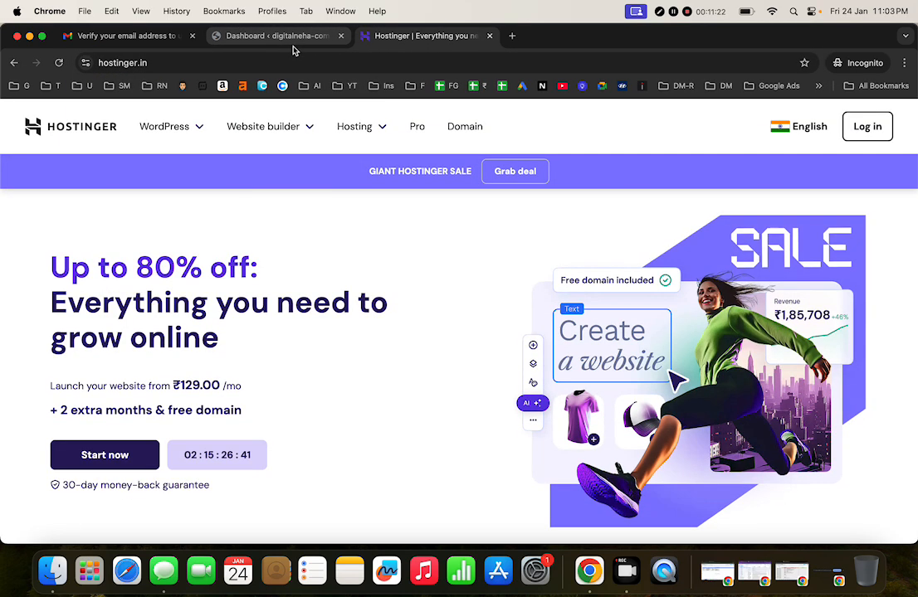
{"action": "left_click", "coordinate": [886, 131]}
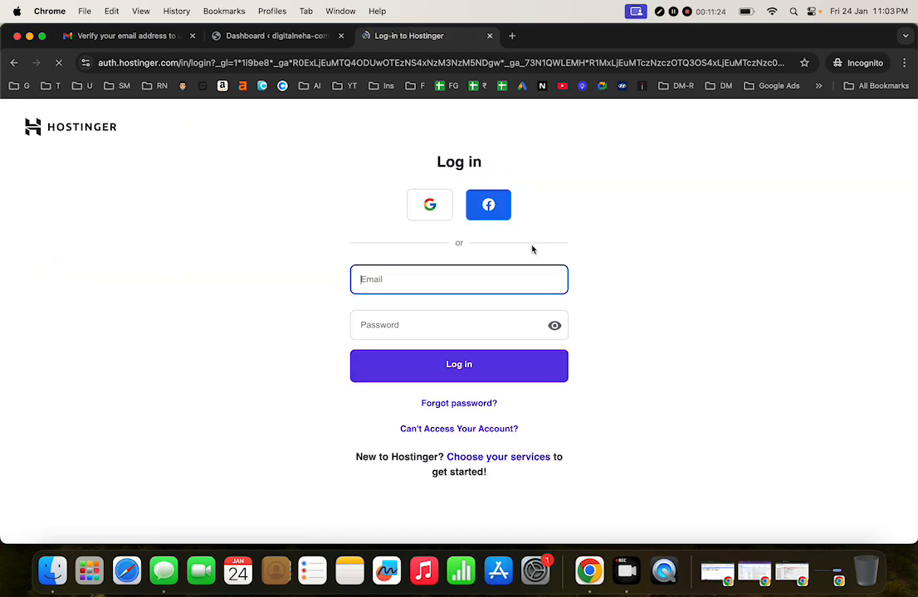
{"action": "left_click", "coordinate": [420, 200]}
Step: Open the website dashboard for the digitalneha.com Premium Web Hosting plan
{"action": "left_click", "coordinate": [251, 37]}
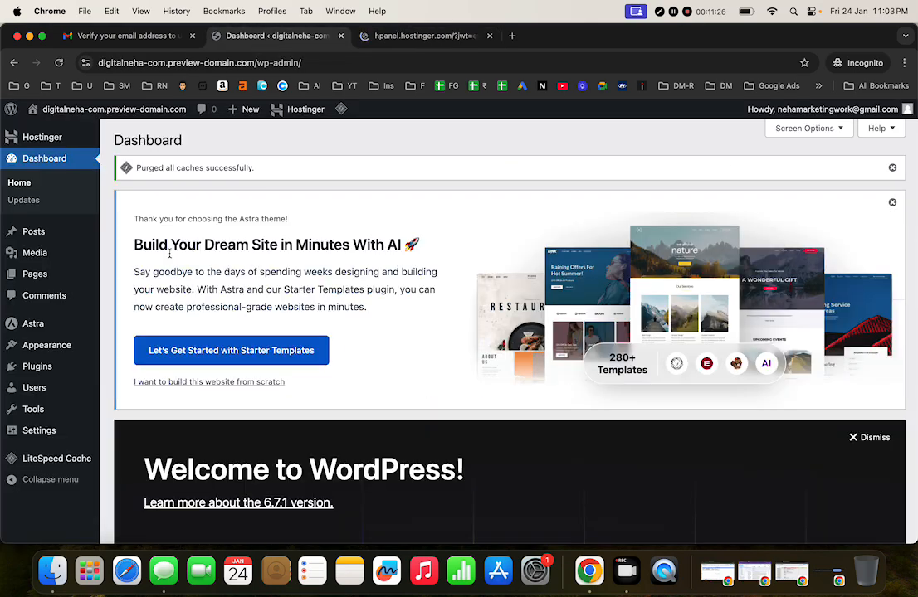
{"action": "scroll", "coordinate": [262, 365], "scroll_direction": "down", "scroll_amount": 10}
{"action": "scroll", "coordinate": [264, 364], "scroll_direction": "up", "scroll_amount": 10}
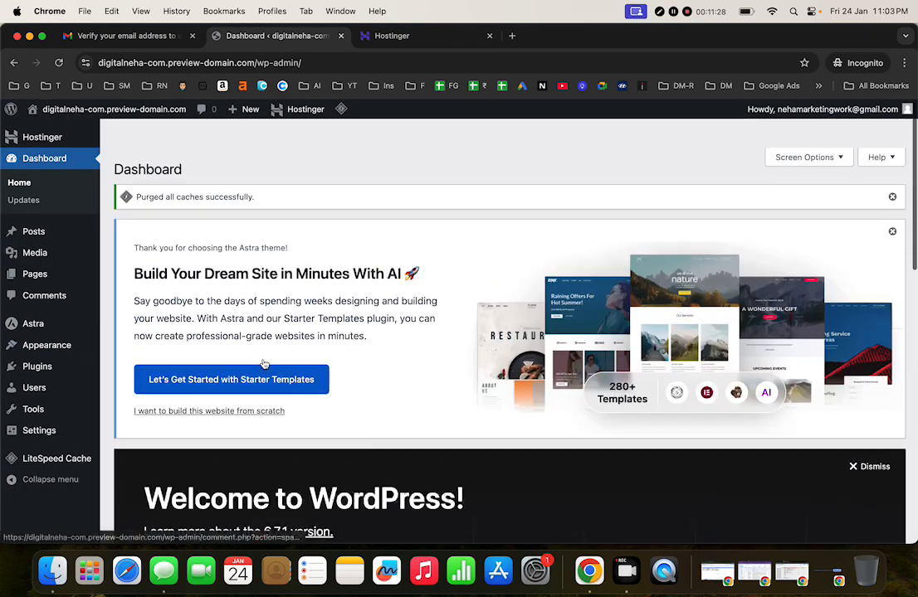
{"action": "left_click", "coordinate": [423, 37]}
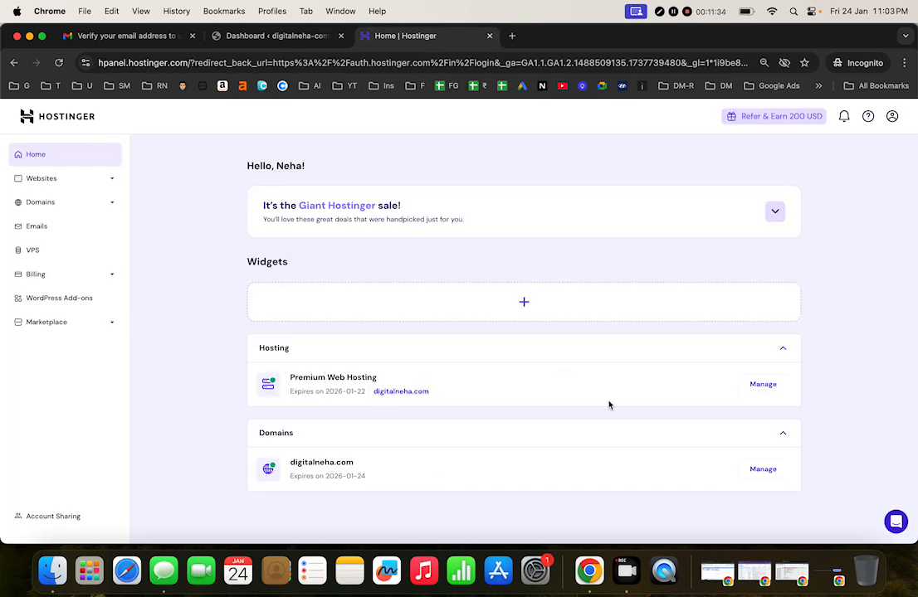
{"action": "left_click", "coordinate": [771, 386]}
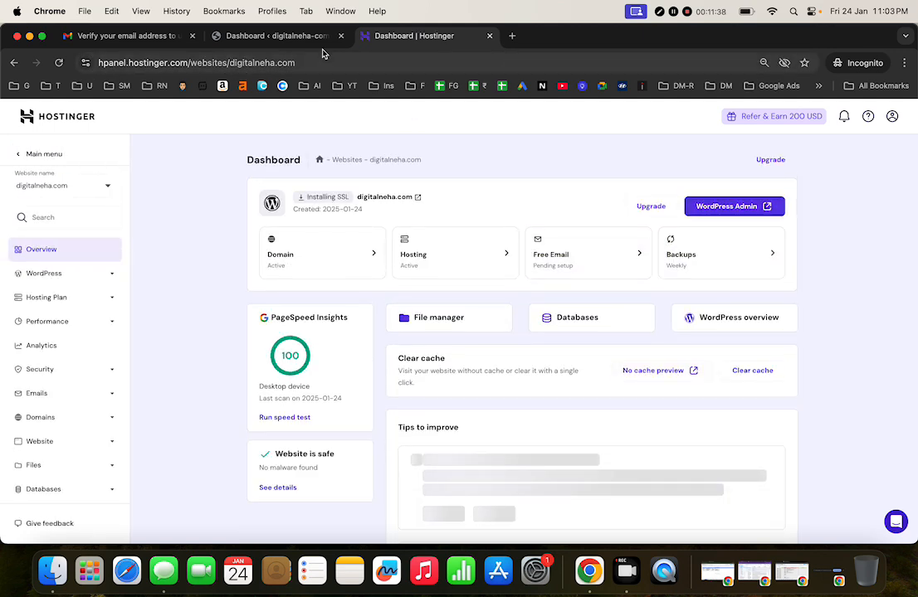
Step: Log out of the WordPress admin, close its tab, and return to the digitalneha.com hPanel dashboard
{"action": "left_click", "coordinate": [309, 42]}
{"action": "mouse_move", "coordinate": [757, 110]}
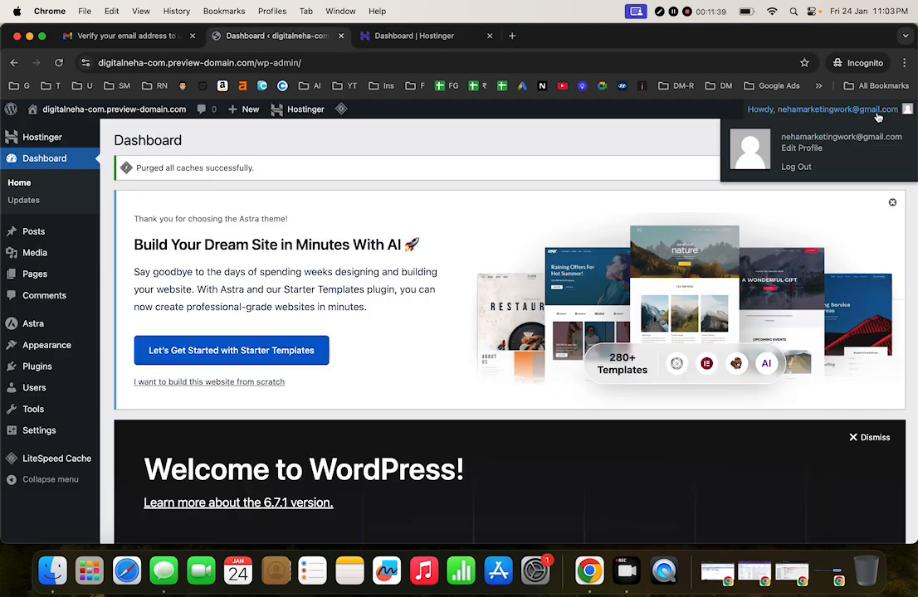
{"action": "left_click", "coordinate": [795, 168]}
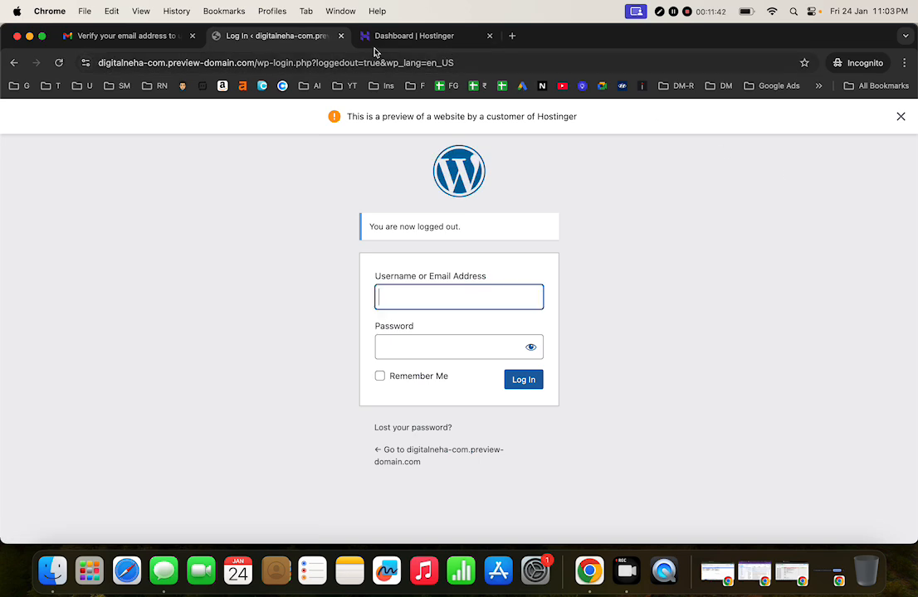
{"action": "left_click", "coordinate": [341, 37]}
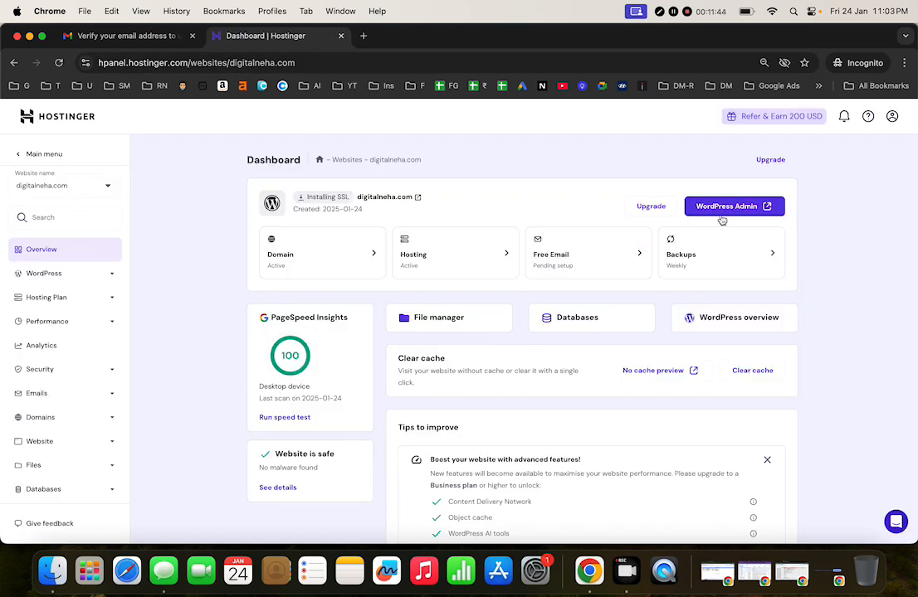
{"action": "left_click", "coordinate": [76, 193]}
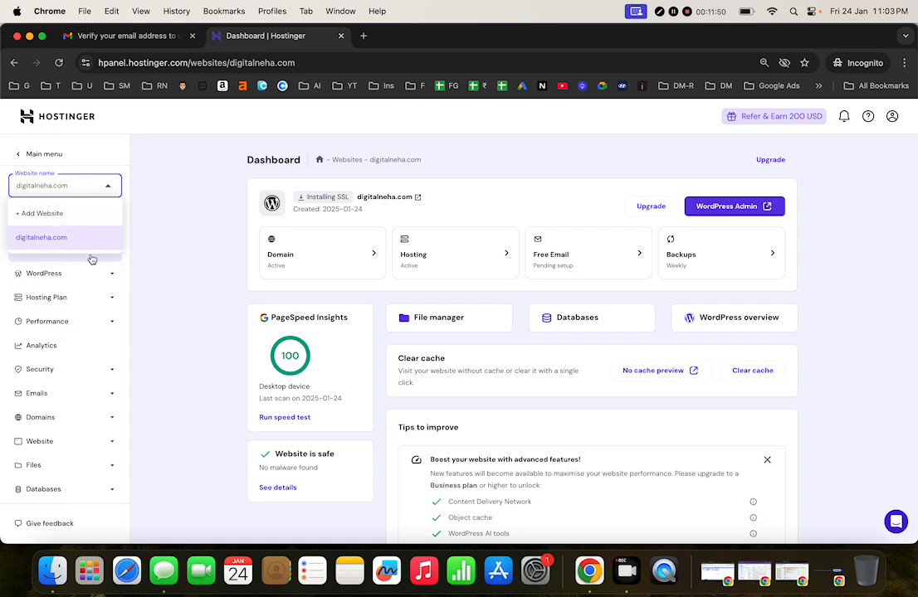
{"action": "left_click", "coordinate": [156, 319]}
{"action": "scroll", "coordinate": [442, 418], "scroll_direction": "down", "scroll_amount": 2}
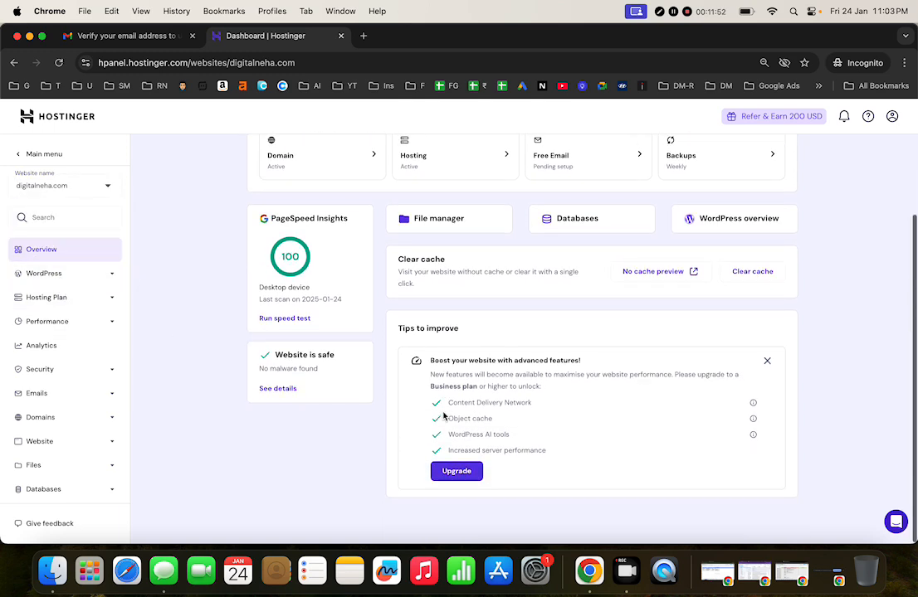
{"action": "left_click", "coordinate": [448, 221]}
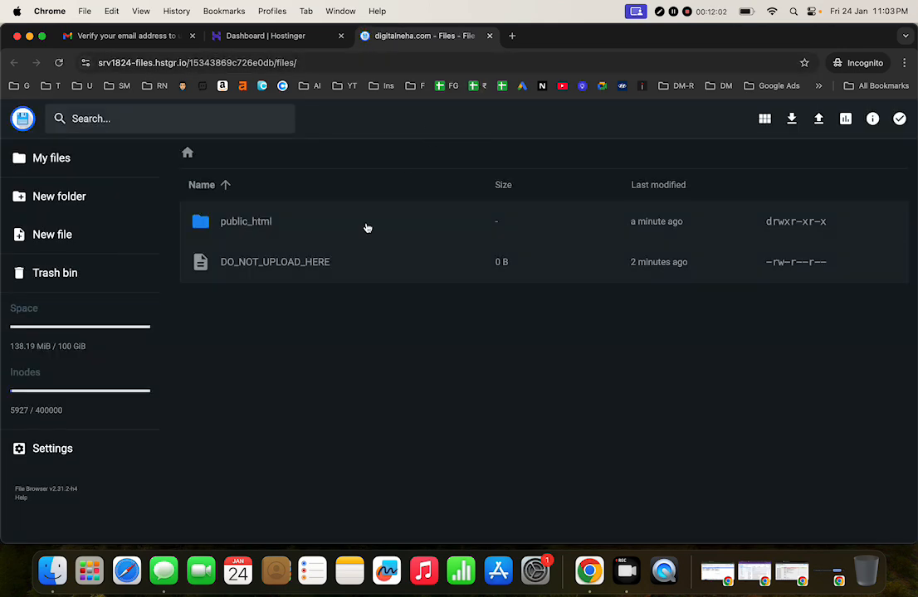
{"action": "double_click", "coordinate": [290, 236]}
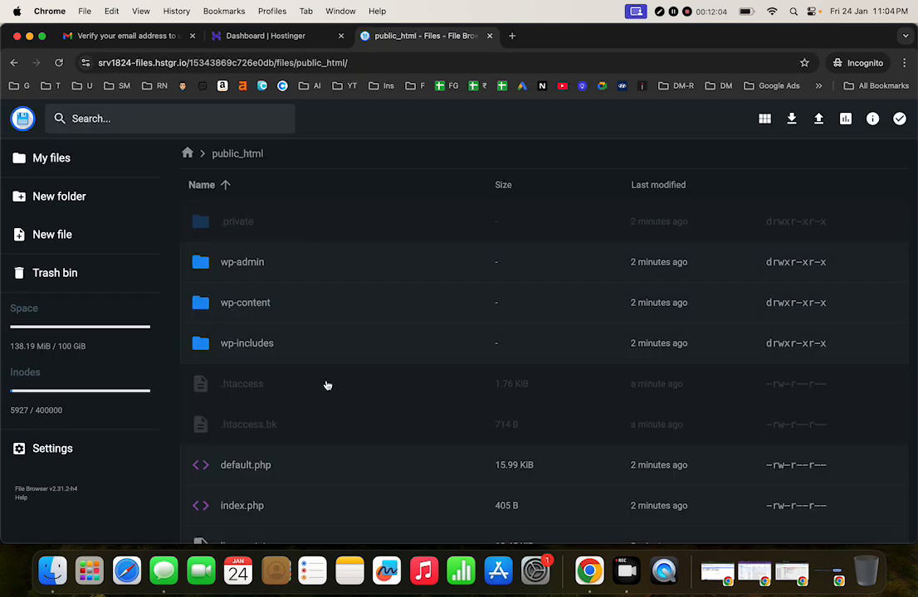
{"action": "scroll", "coordinate": [327, 385], "scroll_direction": "down", "scroll_amount": 4}
{"action": "scroll", "coordinate": [327, 385], "scroll_direction": "up", "scroll_amount": 4}
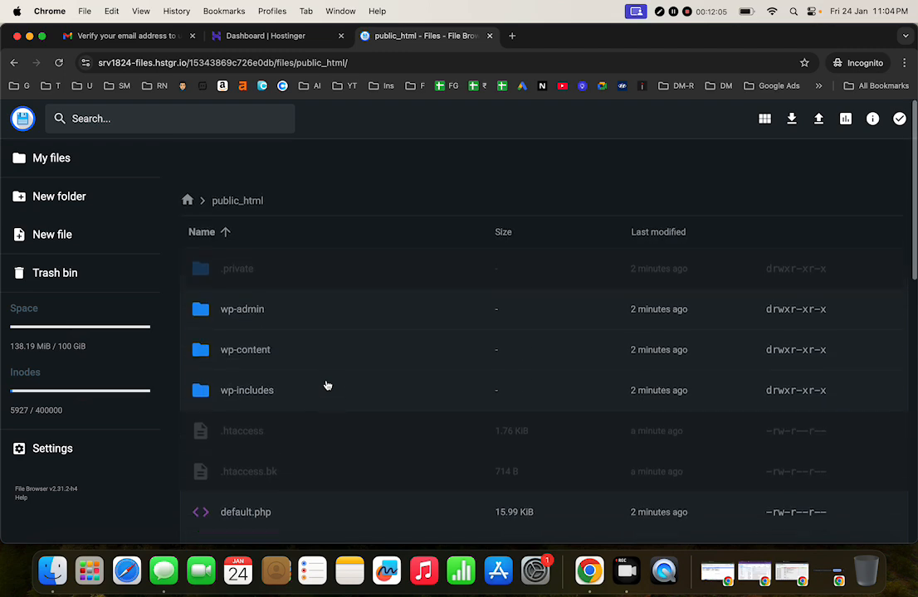
{"action": "left_click", "coordinate": [489, 36]}
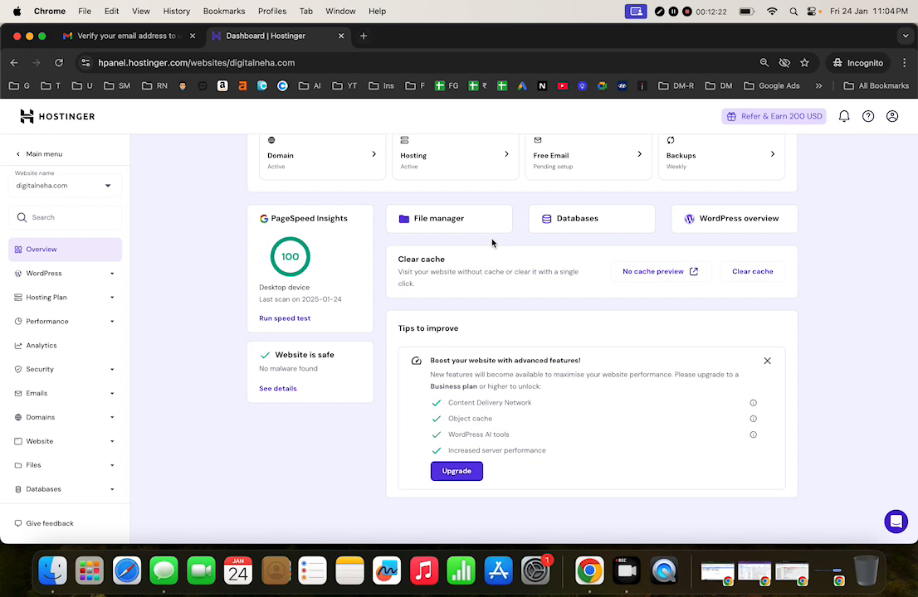
Step: Close the file manager redirect tab and open the Websites list showing digitalneha.com
{"action": "left_click", "coordinate": [440, 221]}
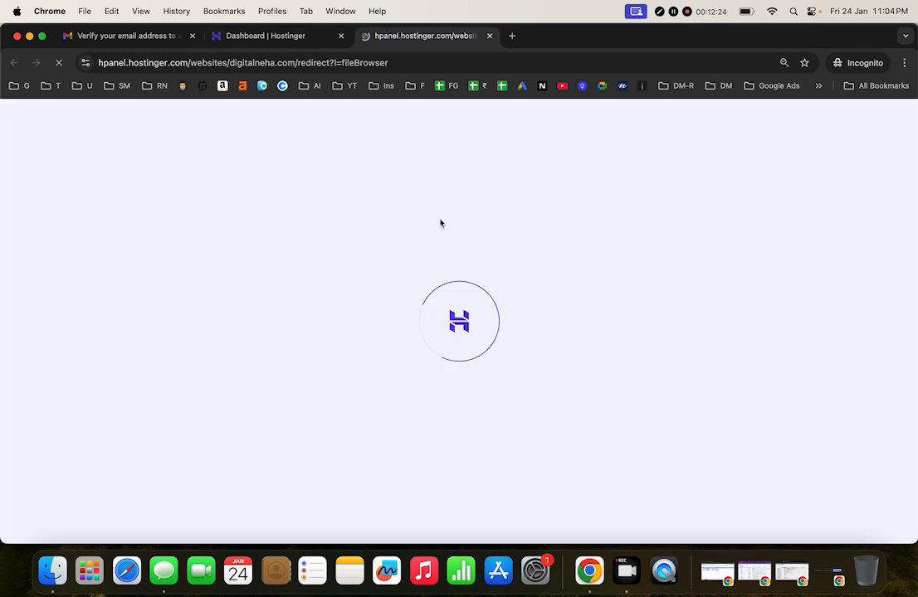
{"action": "left_click", "coordinate": [490, 35]}
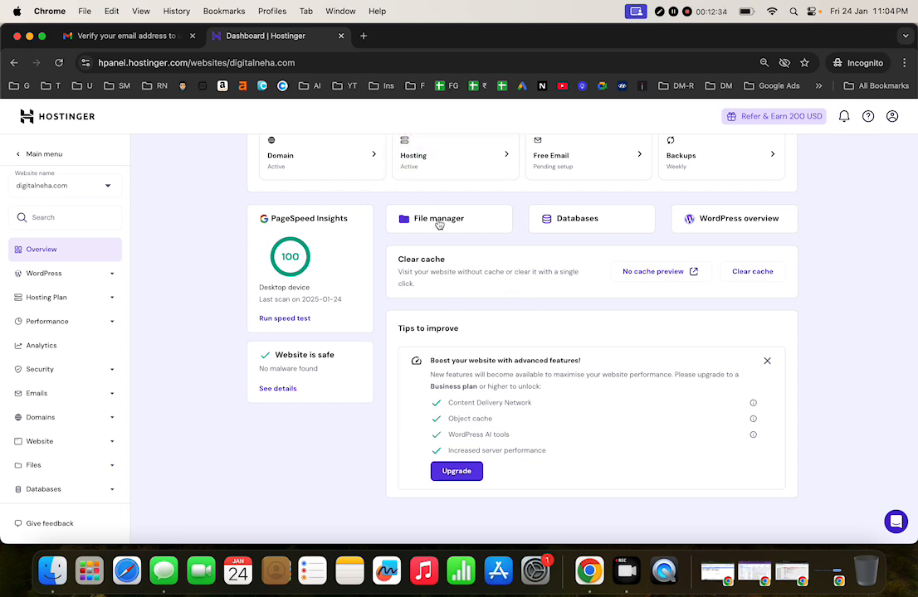
{"action": "scroll", "coordinate": [485, 449], "scroll_direction": "down", "scroll_amount": 1}
{"action": "scroll", "coordinate": [461, 258], "scroll_direction": "up", "scroll_amount": 3}
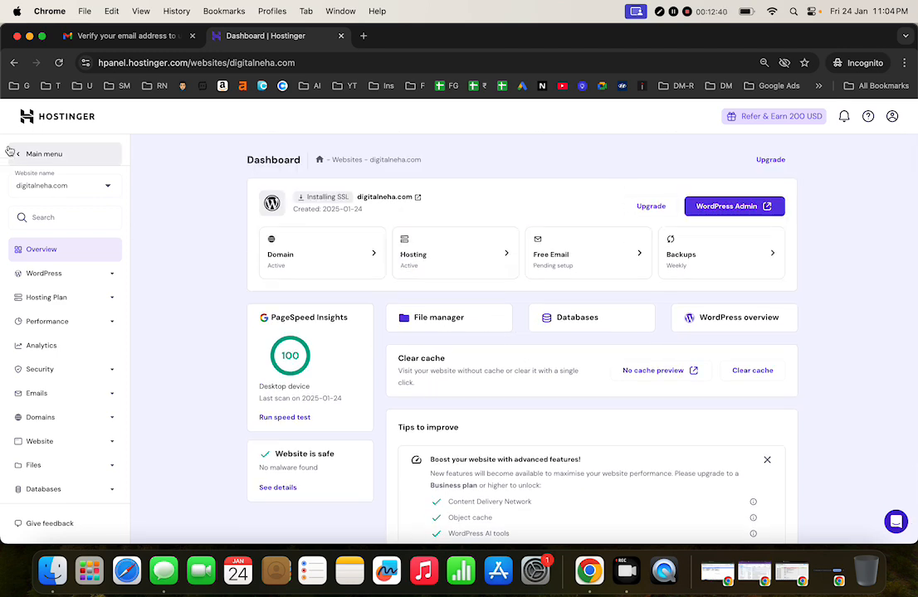
{"action": "left_click", "coordinate": [48, 125]}
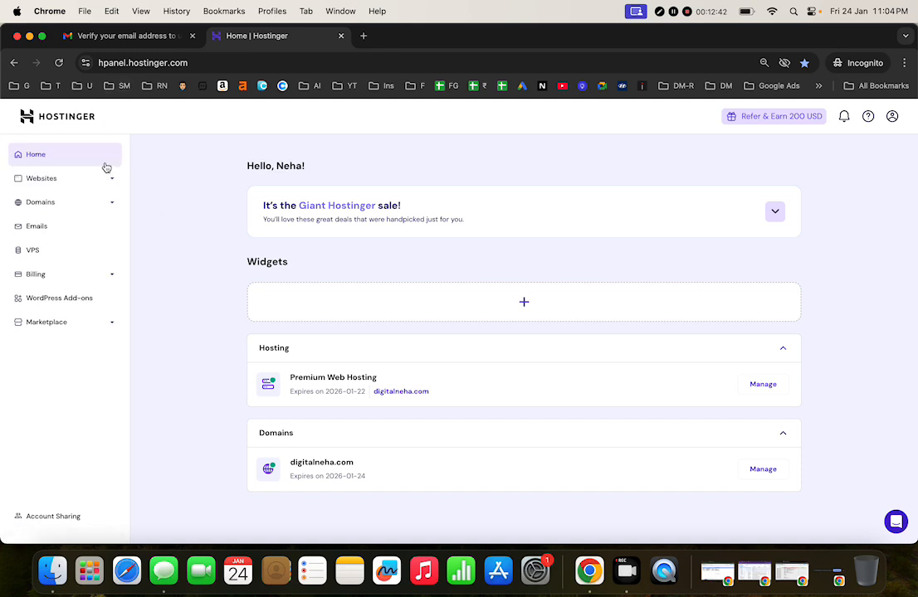
{"action": "left_click", "coordinate": [76, 183]}
{"action": "left_click", "coordinate": [54, 226]}
{"action": "left_click", "coordinate": [50, 201]}
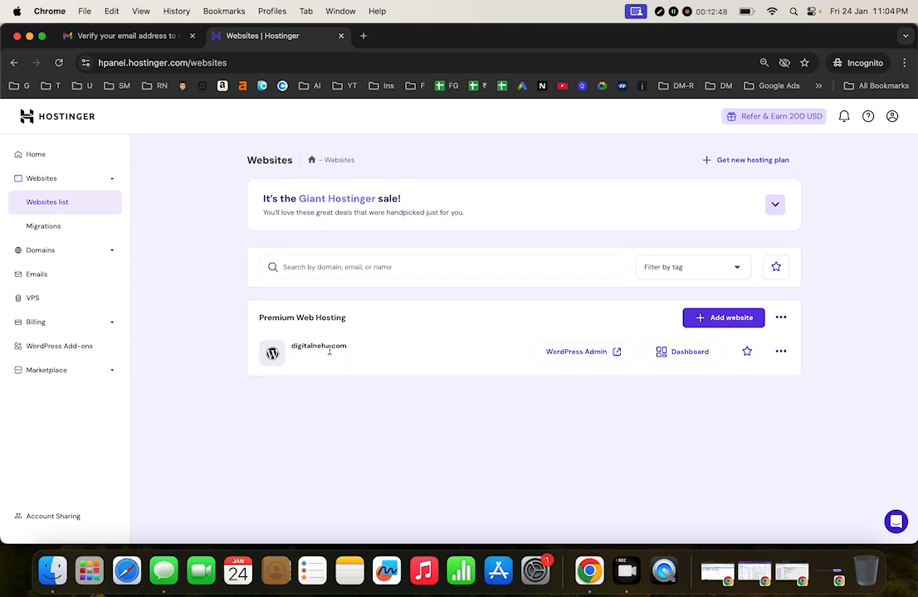
Step: Open the digitalneha.com WordPress admin and log out of it
{"action": "left_click", "coordinate": [568, 361]}
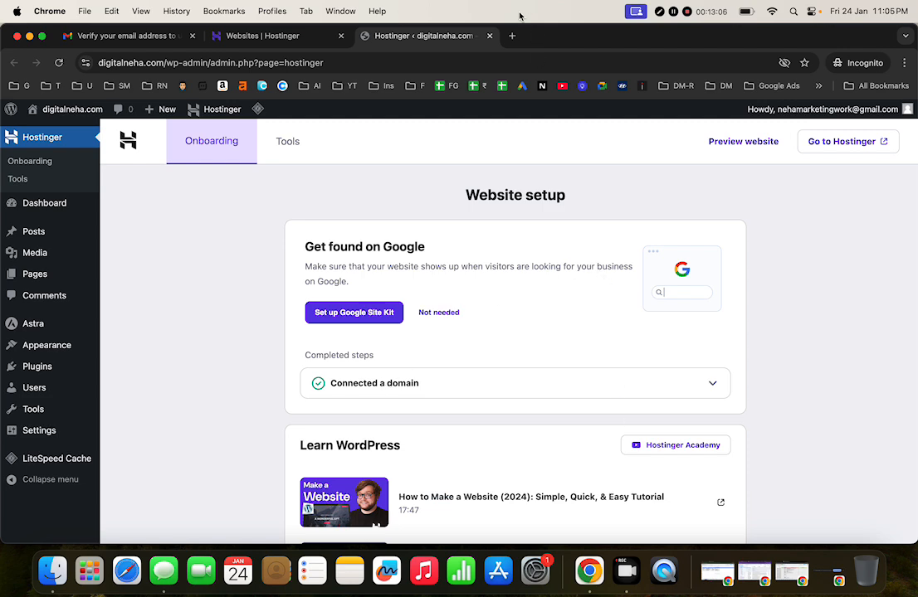
{"action": "left_click", "coordinate": [309, 38]}
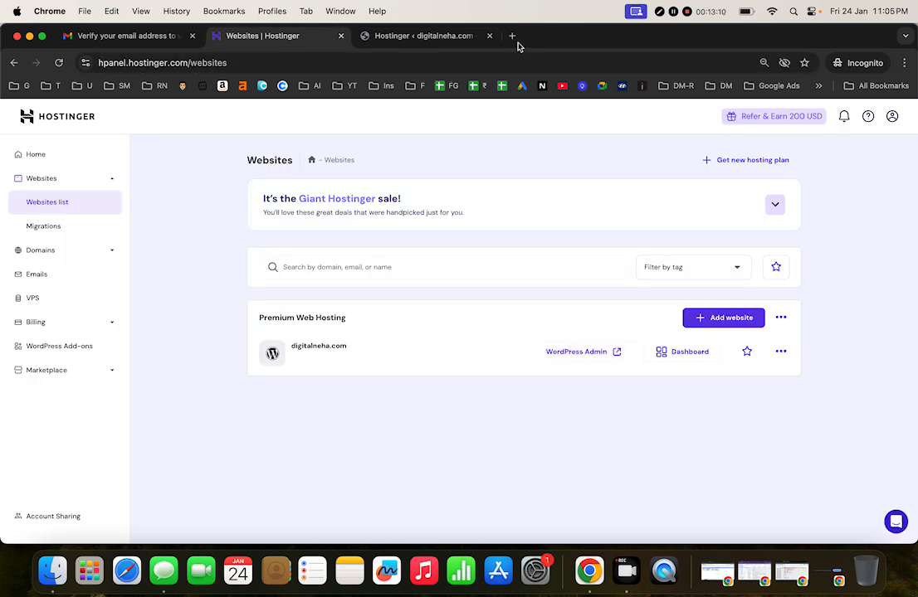
{"action": "left_click", "coordinate": [455, 37]}
{"action": "mouse_move", "coordinate": [858, 122]}
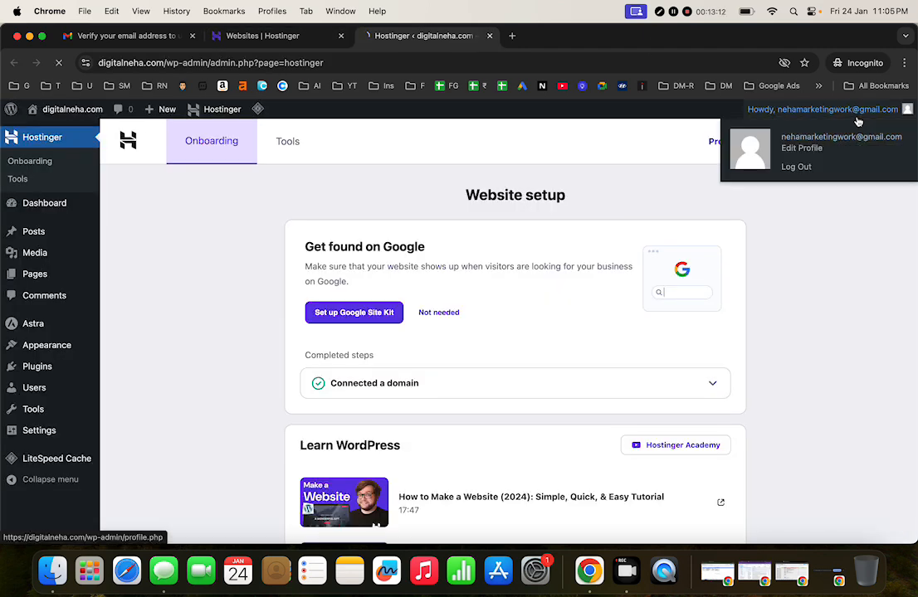
{"action": "left_click", "coordinate": [826, 110]}
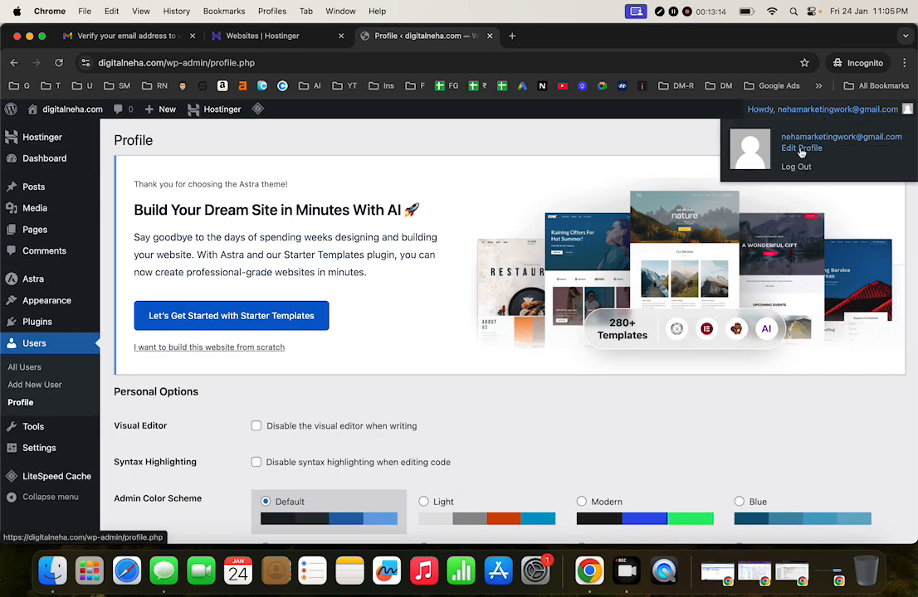
{"action": "left_click", "coordinate": [795, 166]}
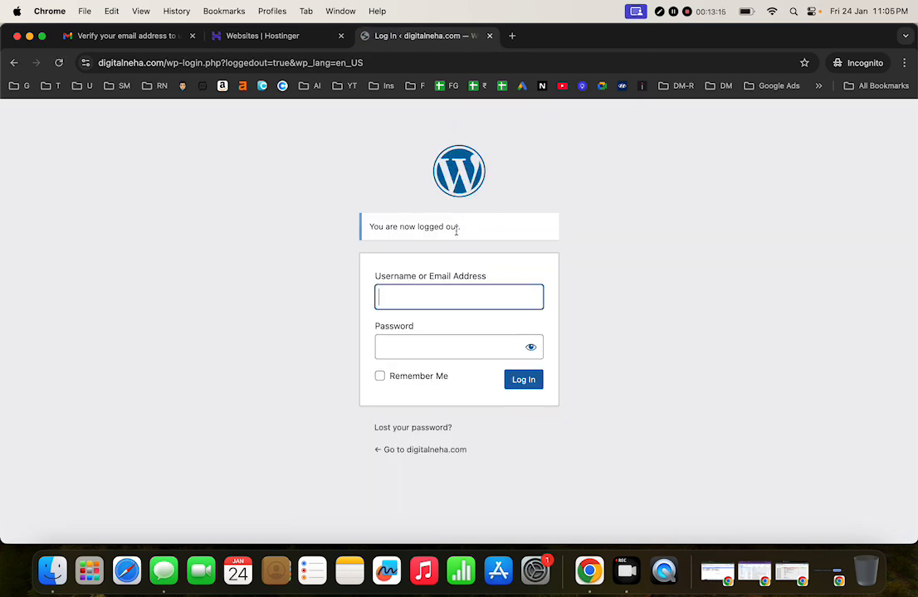
Step: Close the WordPress and Websites list tabs, leaving a new Incognito tab
{"action": "left_click", "coordinate": [489, 37]}
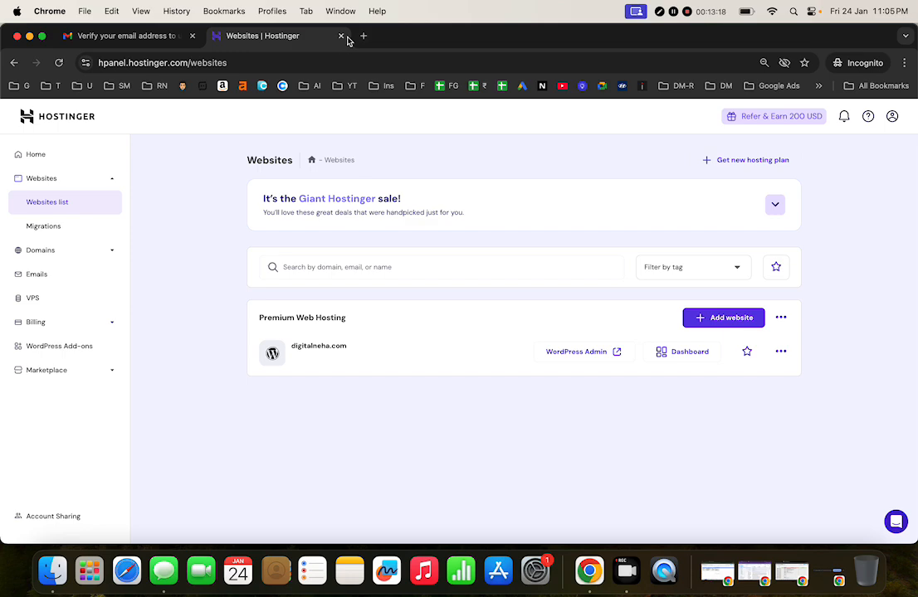
{"action": "left_click", "coordinate": [340, 36]}
{"action": "left_click", "coordinate": [213, 38]}
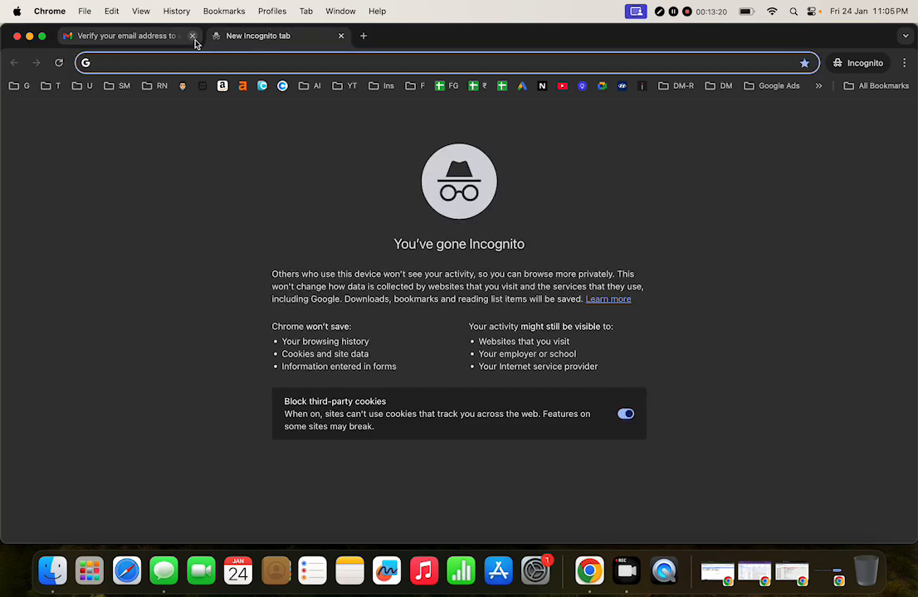
Step: Close the Gmail tab and load the live digitalneha.com Hello world homepage
{"action": "left_click", "coordinate": [193, 36]}
{"action": "type", "text": "d"}
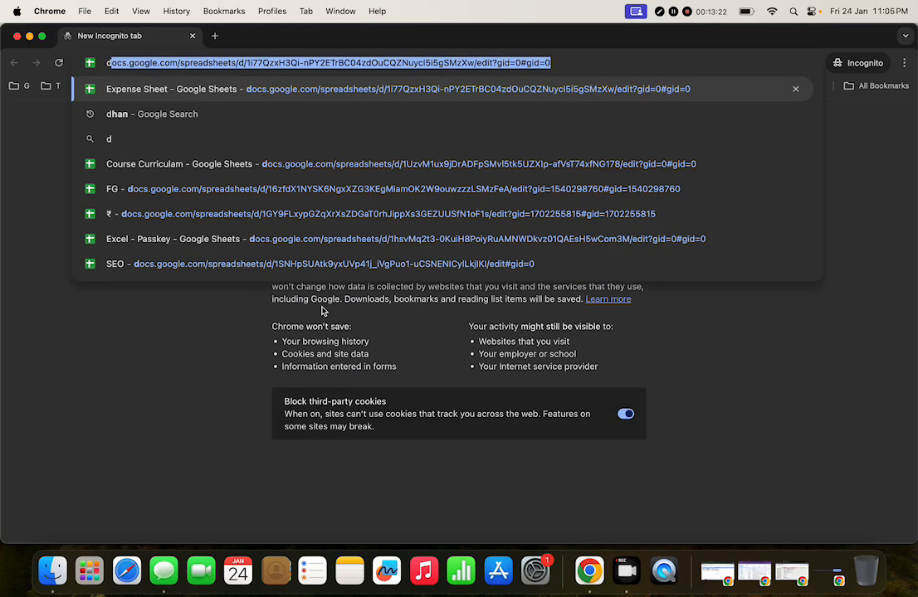
{"action": "type", "text": "igitalneha.com"}
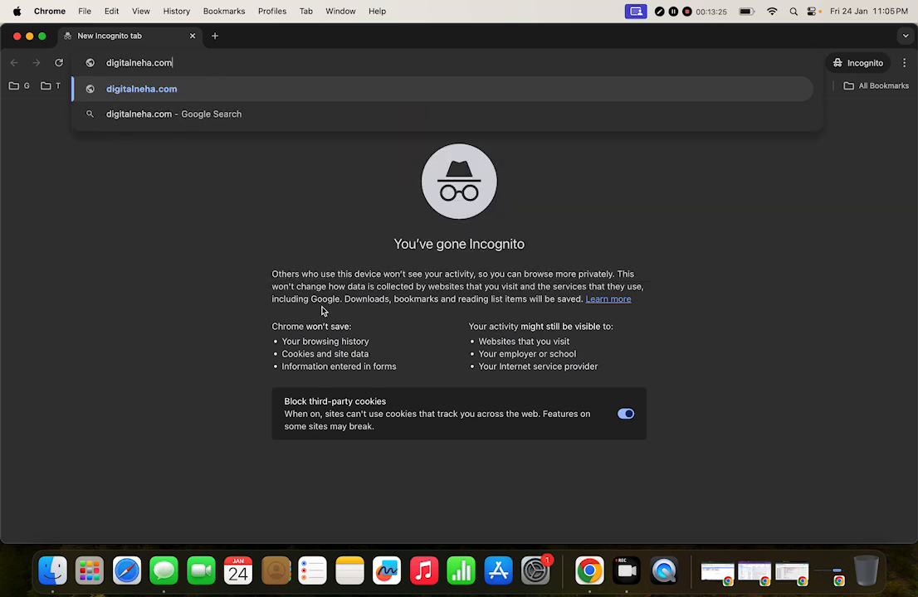
{"action": "key", "text": "Return"}
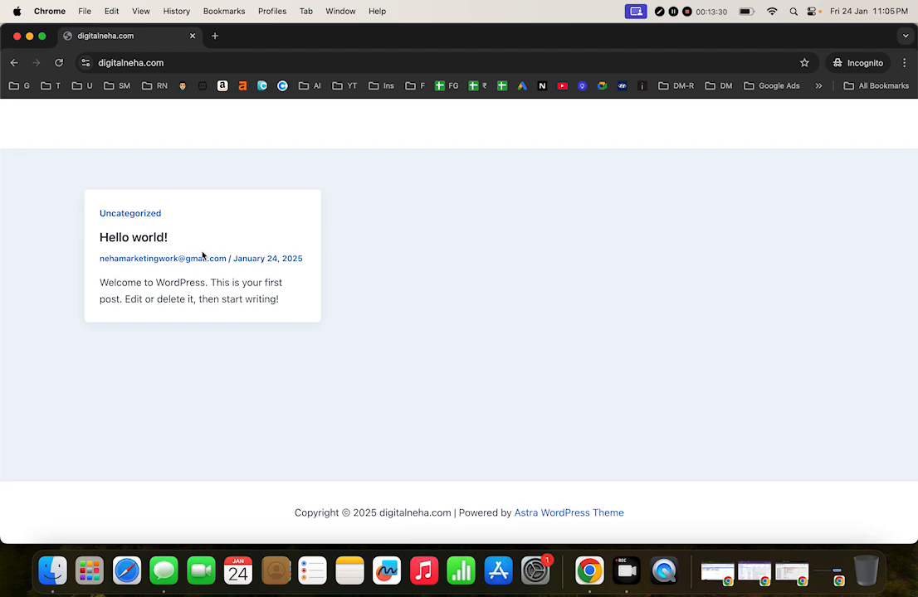
{"action": "scroll", "coordinate": [243, 370], "scroll_direction": "down", "scroll_amount": 1}
Step: Go to digitalneha.com/wp-admin/ to reach the WordPress login page
{"action": "left_click", "coordinate": [158, 63]}
{"action": "left_click", "coordinate": [197, 64]}
{"action": "type", "text": "/wp"}
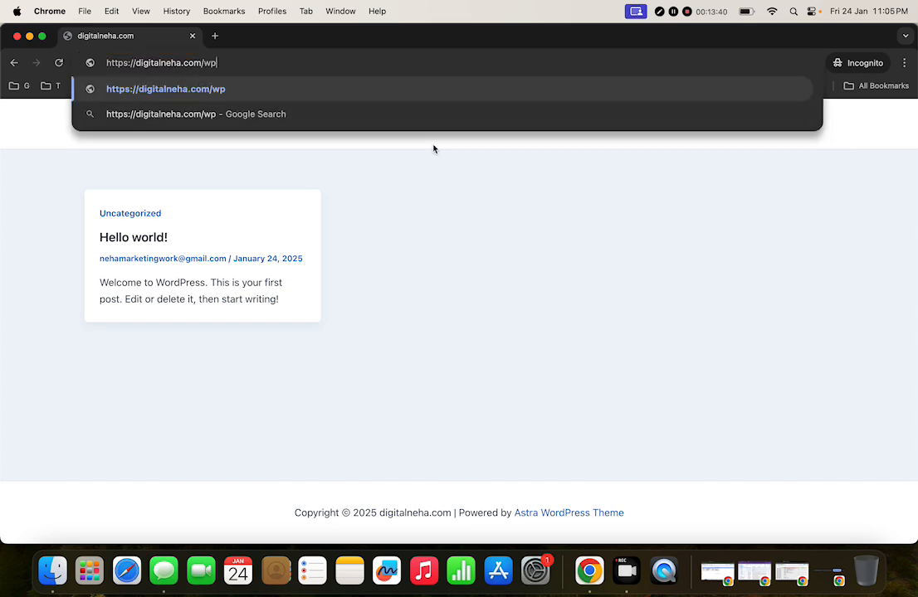
{"action": "type", "text": "-admin/"}
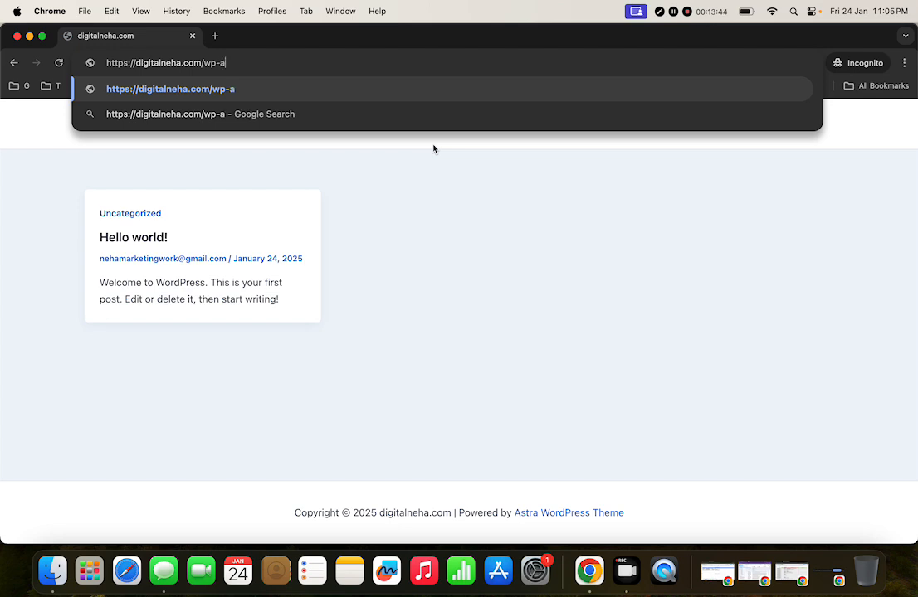
{"action": "key", "text": "Return"}
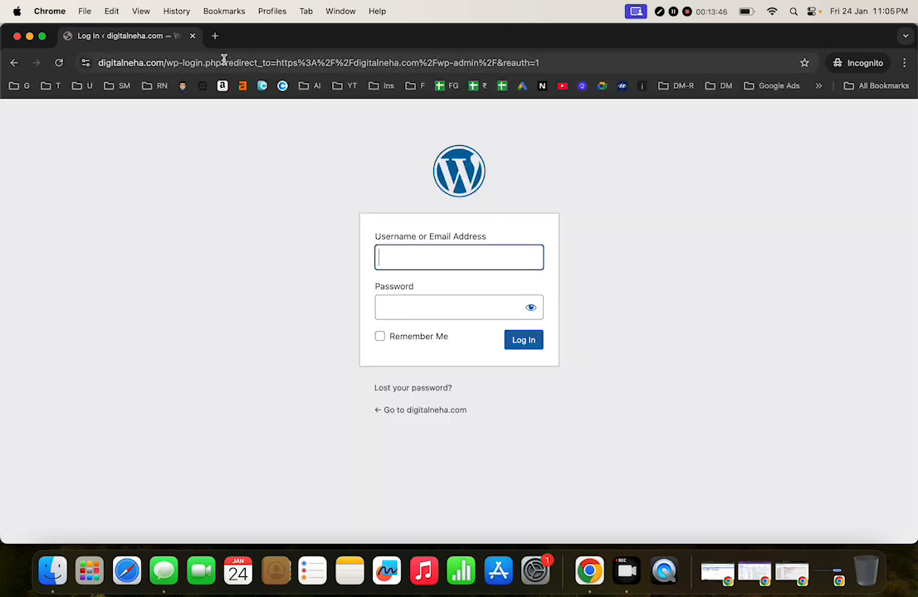
Step: Log in to the digitalneha.com admin with the account e-mail and password
{"action": "left_click", "coordinate": [469, 258]}
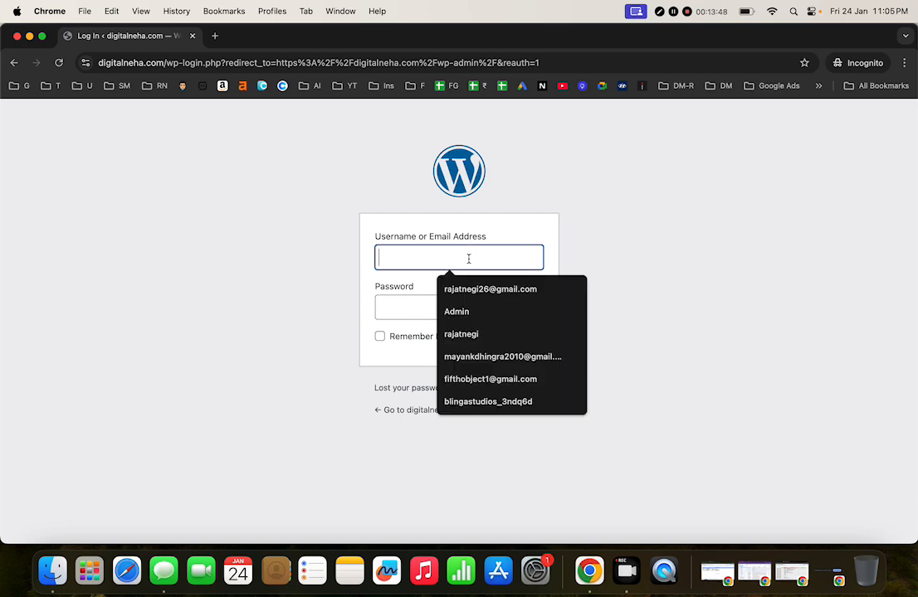
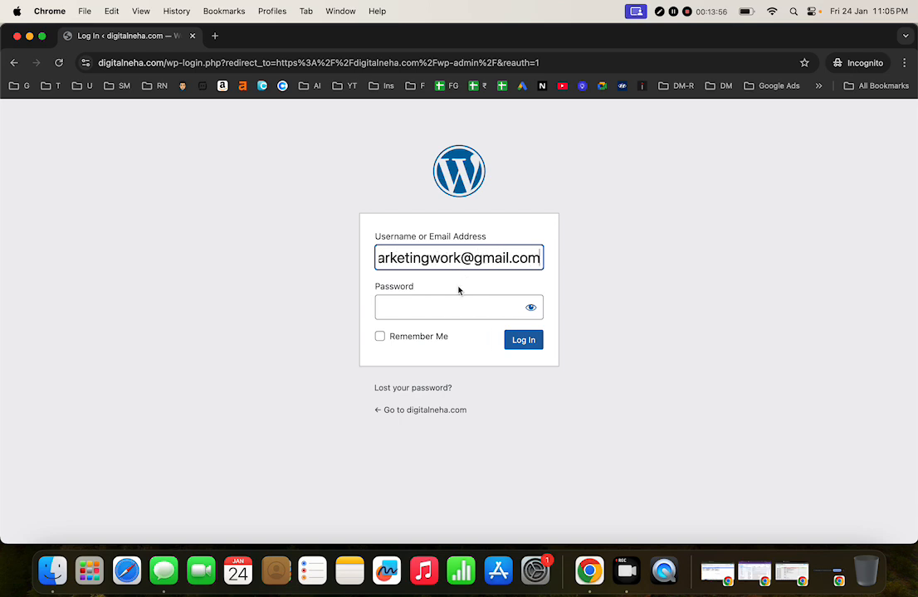
{"action": "left_click", "coordinate": [464, 311]}
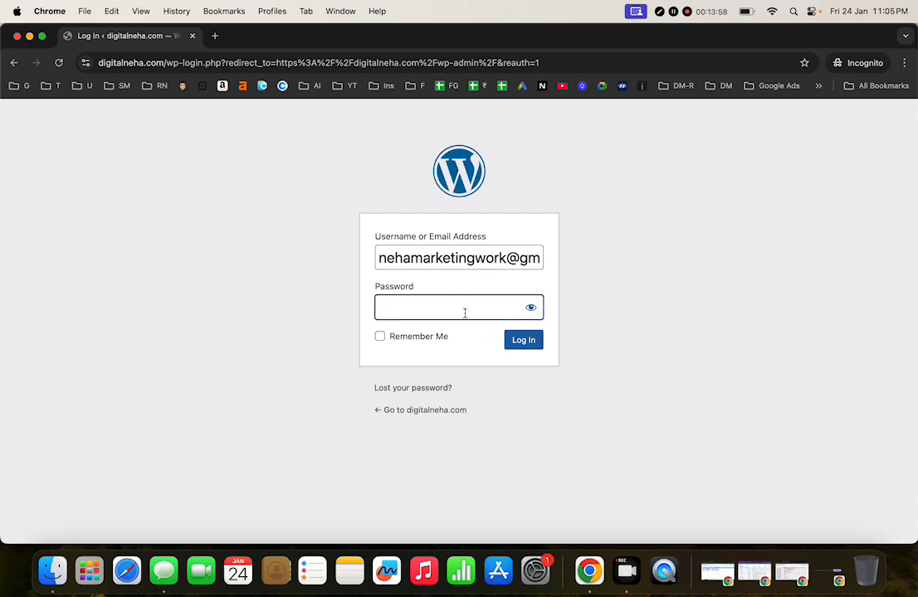
{"action": "type", "text": "•••••••"}
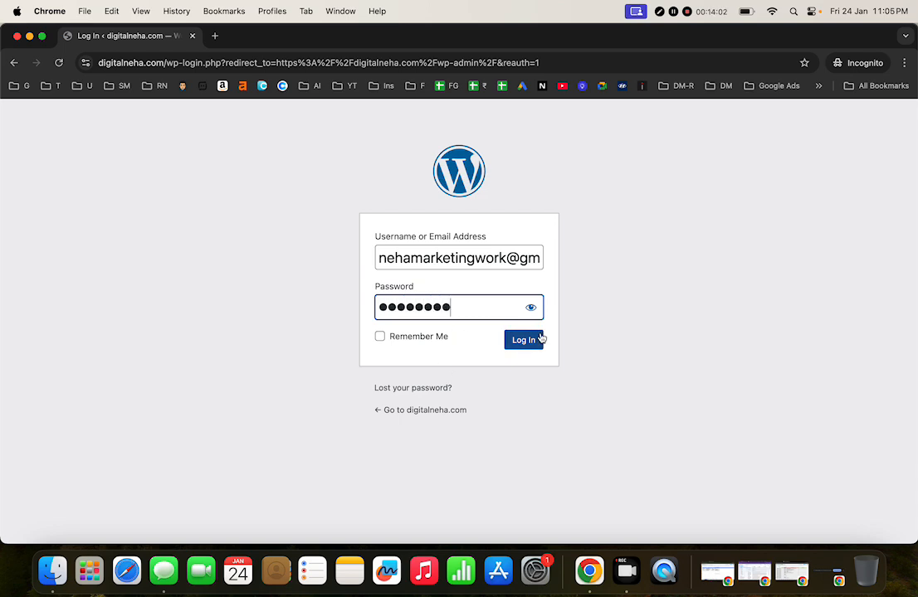
{"action": "left_click", "coordinate": [533, 343]}
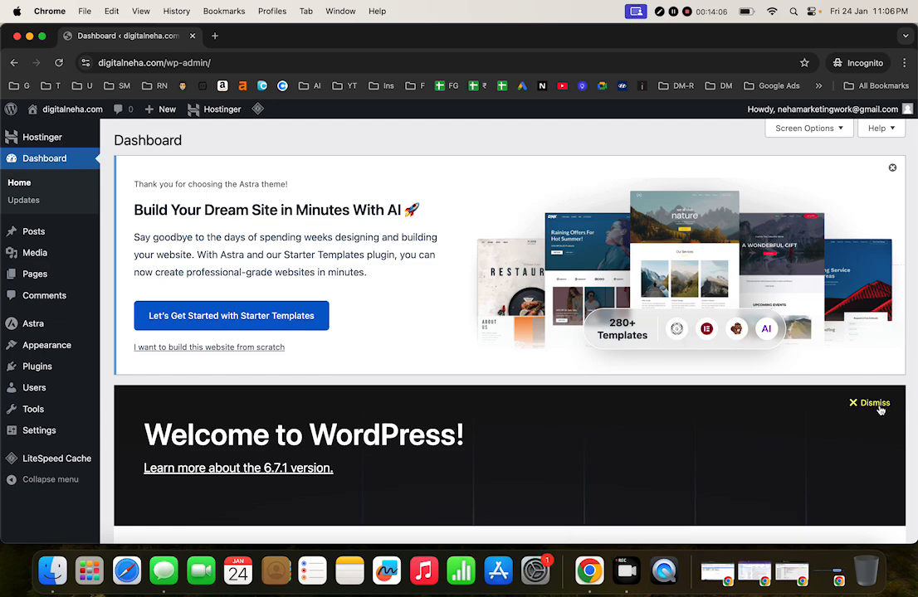
Step: Dismiss the Welcome to WordPress panel on the Dashboard
{"action": "left_click", "coordinate": [872, 403]}
{"action": "scroll", "coordinate": [672, 384], "scroll_direction": "down", "scroll_amount": 10}
{"action": "scroll", "coordinate": [673, 384], "scroll_direction": "up", "scroll_amount": 10}
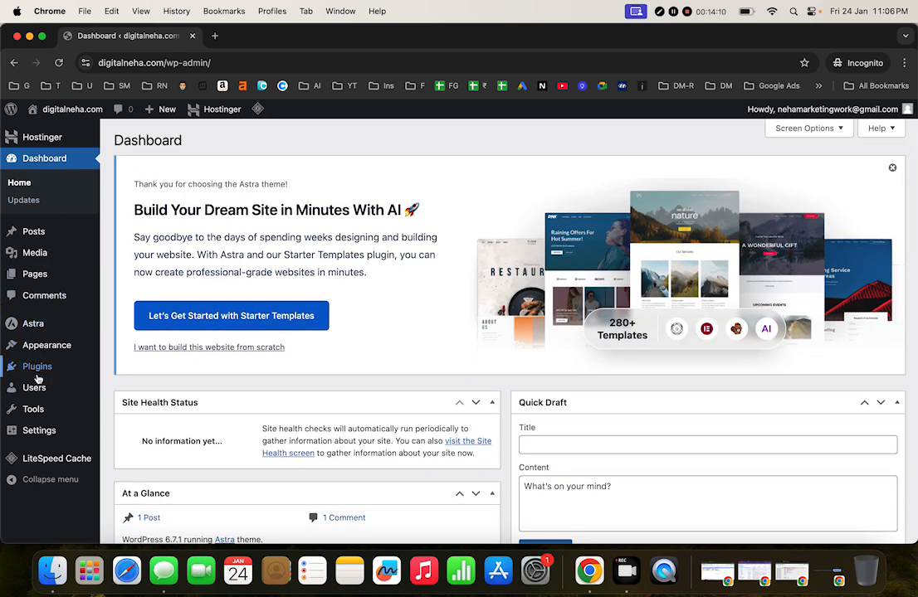
{"action": "mouse_move", "coordinate": [20, 407]}
{"action": "mouse_move", "coordinate": [34, 436]}
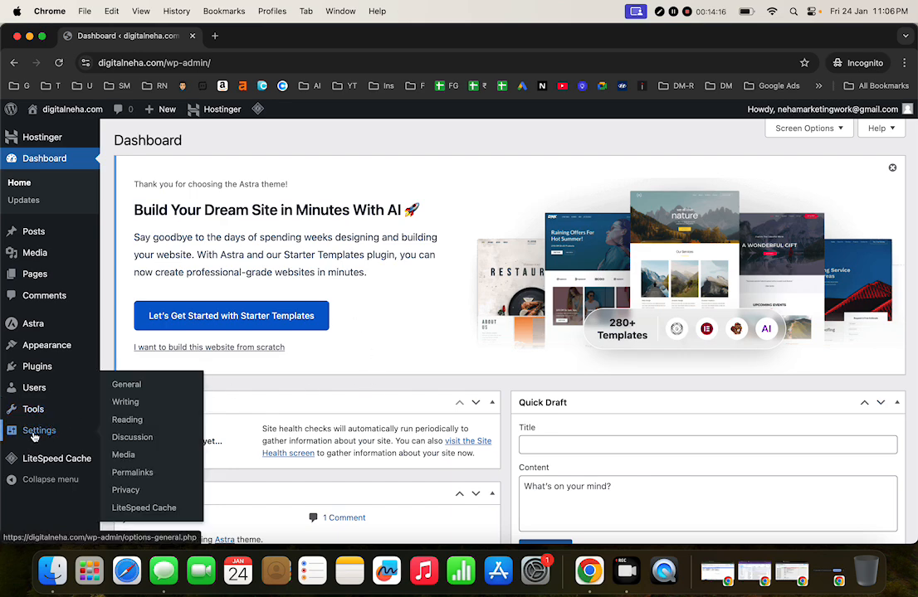
Step: In Settings > General, change the Site Title from digitalneha.com to 'Work with Digital Neha'
{"action": "left_click", "coordinate": [37, 432]}
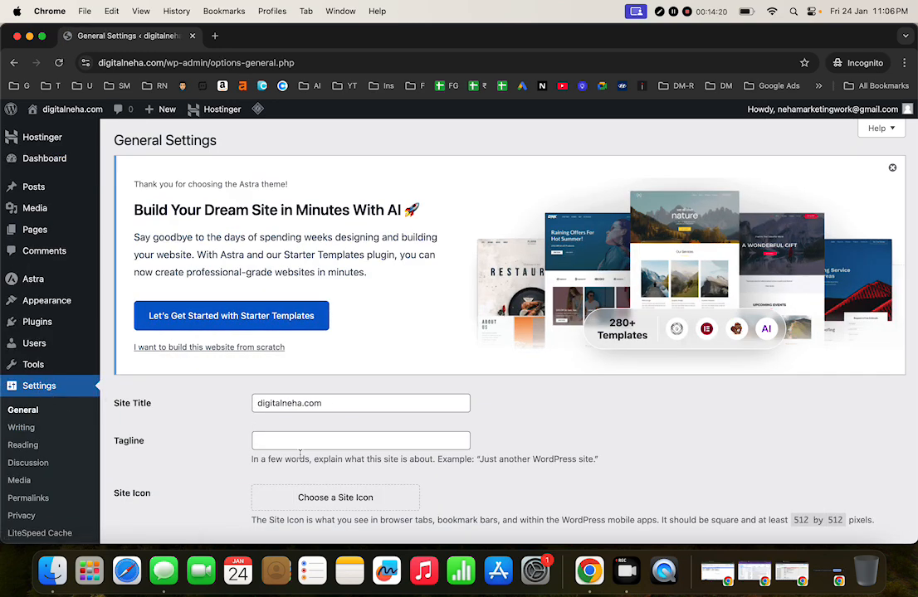
{"action": "scroll", "coordinate": [300, 455], "scroll_direction": "down", "scroll_amount": 2}
{"action": "scroll", "coordinate": [301, 453], "scroll_direction": "down", "scroll_amount": 3}
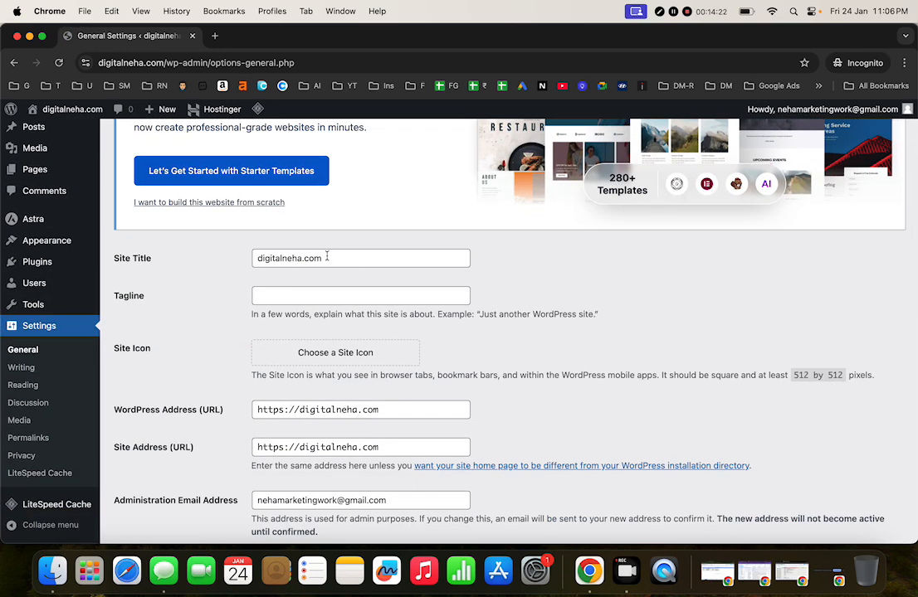
{"action": "left_click", "coordinate": [366, 260]}
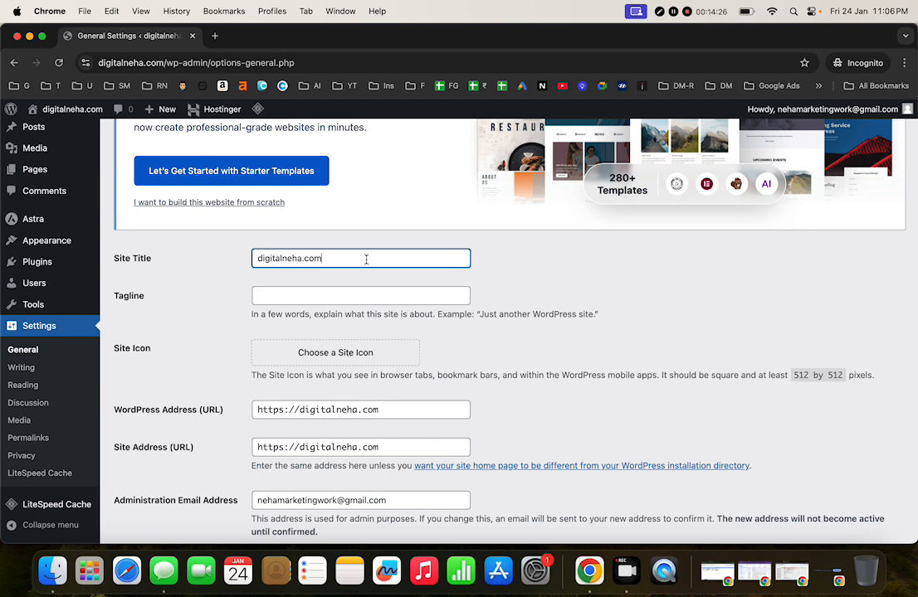
{"action": "left_click_drag", "start_coordinate": [366, 260], "coordinate": [252, 260]}
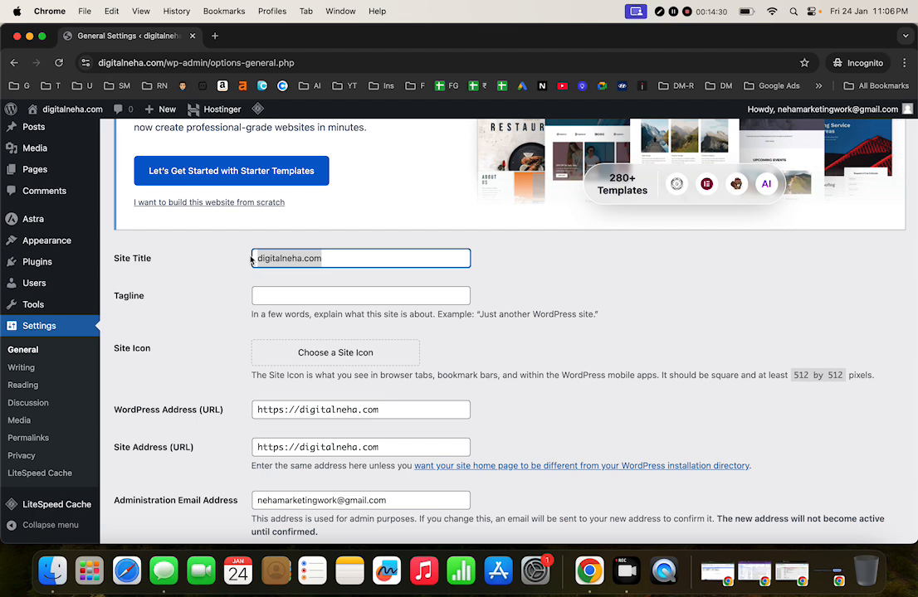
{"action": "type", "text": "Dig"}
{"action": "key", "text": "BackSpace"}
{"action": "key", "text": "BackSpace"}
{"action": "key", "text": "BackSpace"}
{"action": "type", "text": "Work"}
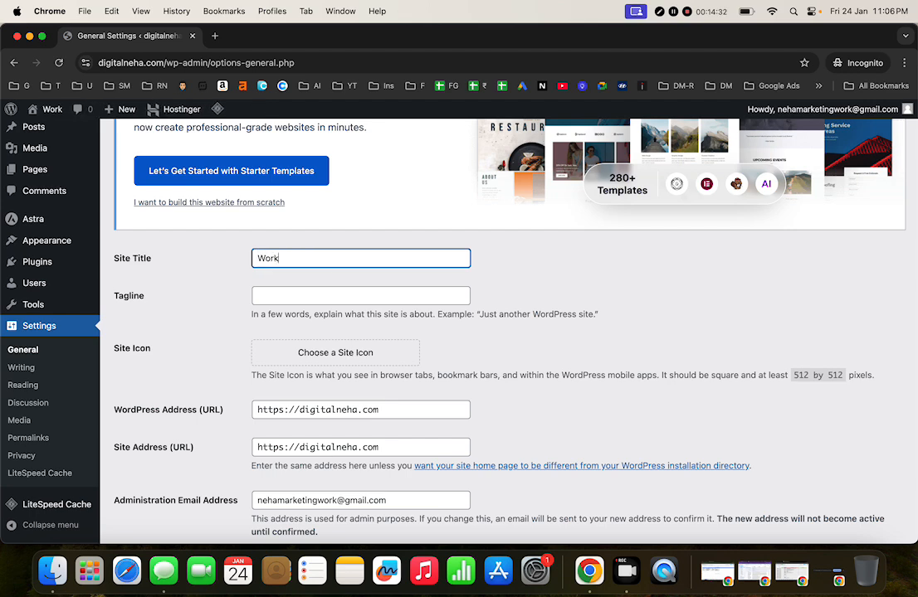
{"action": "type", "text": " with Digi"}
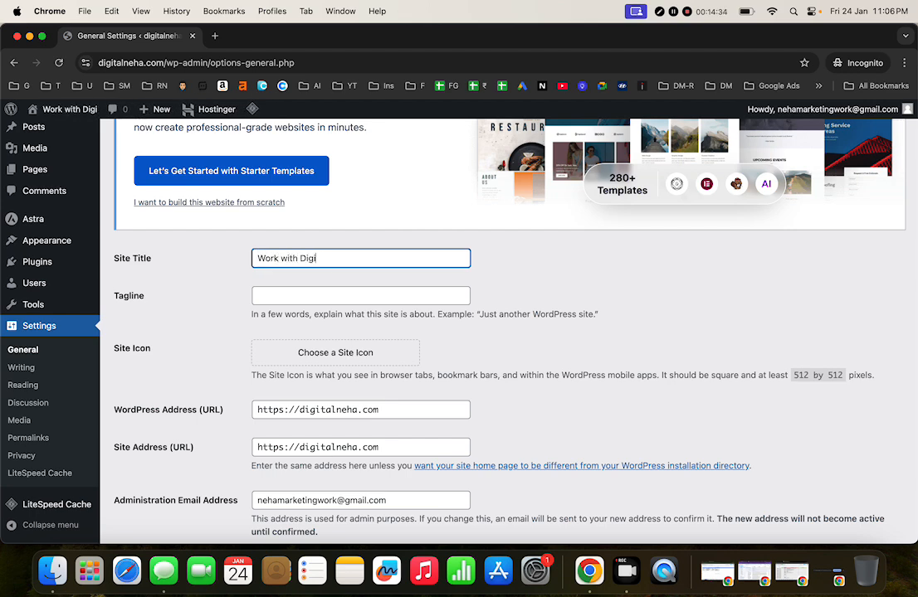
{"action": "type", "text": "tal Neha"}
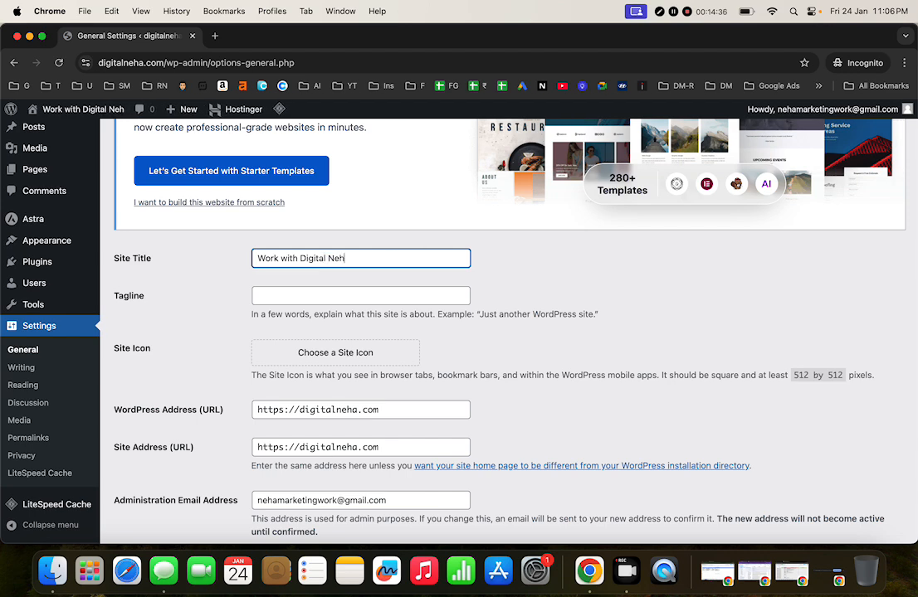
Step: Enter the tagline 'Helping Brands to Scale with Digital Marketing'
{"action": "left_click", "coordinate": [322, 295]}
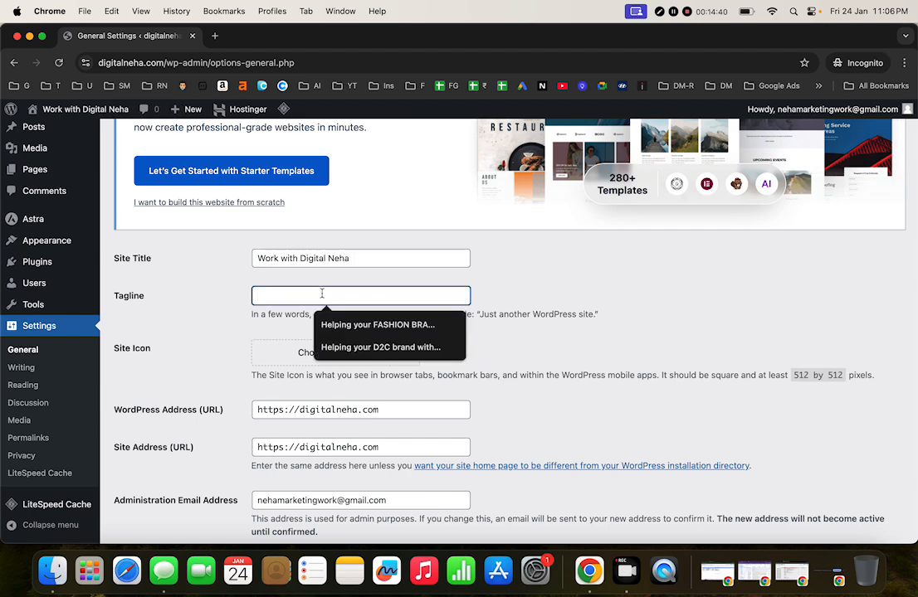
{"action": "type", "text": "Helping Brands to Scale with Digital Marketing"}
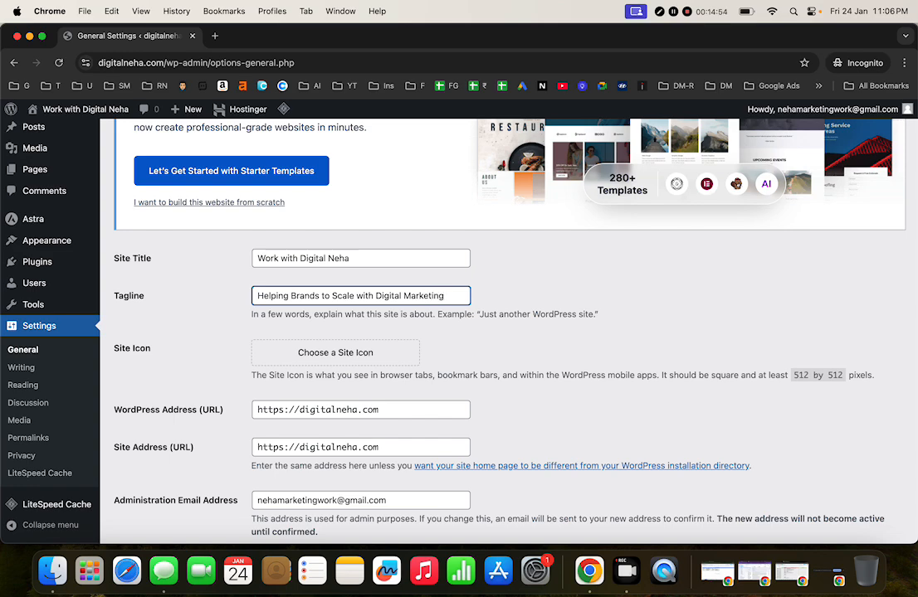
{"action": "scroll", "coordinate": [388, 372], "scroll_direction": "down", "scroll_amount": 3}
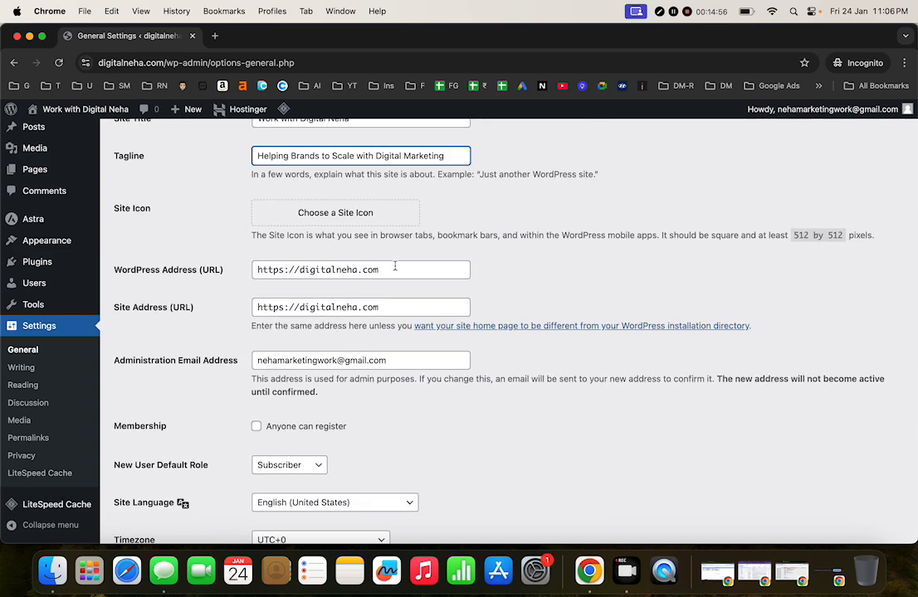
Step: Set the site timezone to UTC+5:30
{"action": "scroll", "coordinate": [359, 382], "scroll_direction": "down", "scroll_amount": 7}
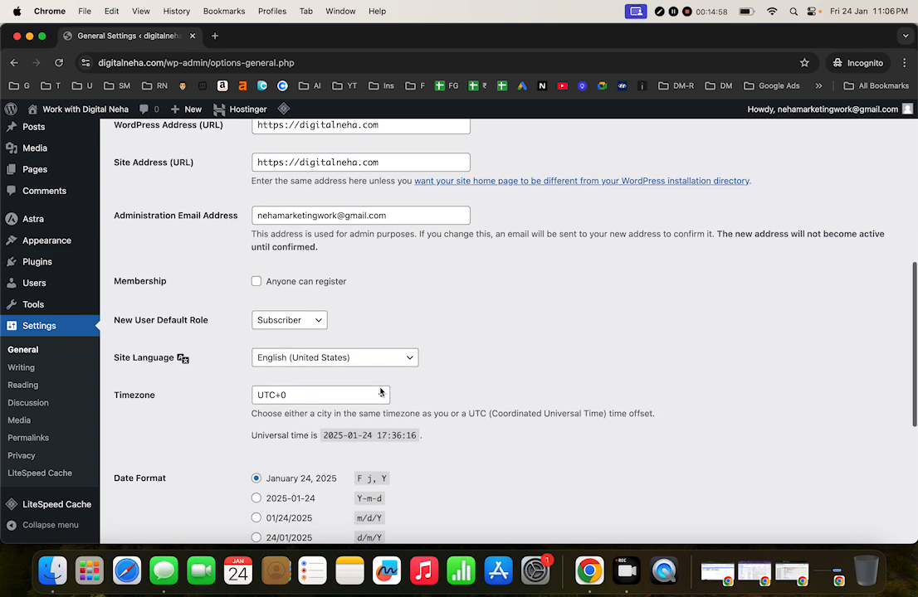
{"action": "scroll", "coordinate": [381, 392], "scroll_direction": "down", "scroll_amount": 3}
{"action": "scroll", "coordinate": [380, 391], "scroll_direction": "up", "scroll_amount": 3}
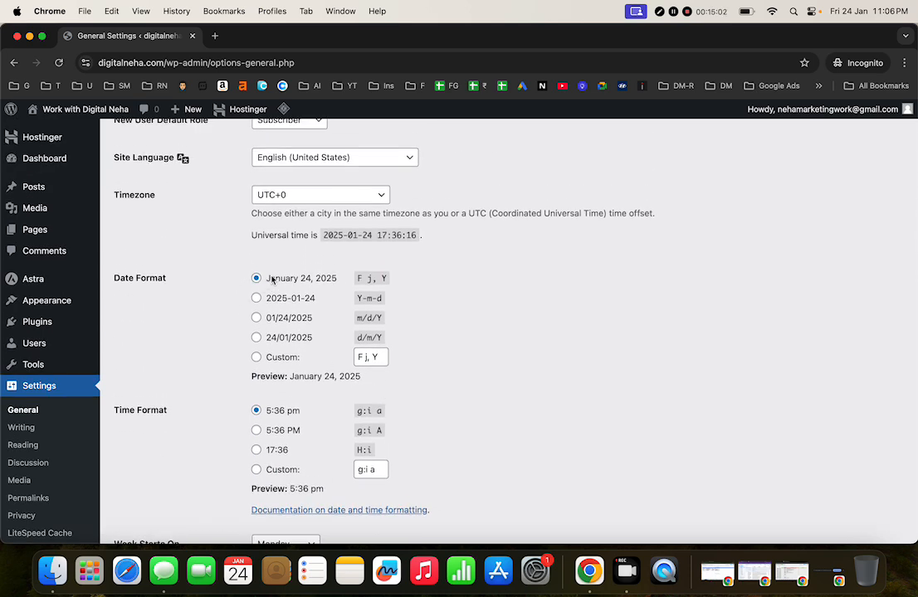
{"action": "scroll", "coordinate": [318, 304], "scroll_direction": "down", "scroll_amount": 1}
{"action": "scroll", "coordinate": [321, 309], "scroll_direction": "up", "scroll_amount": 3}
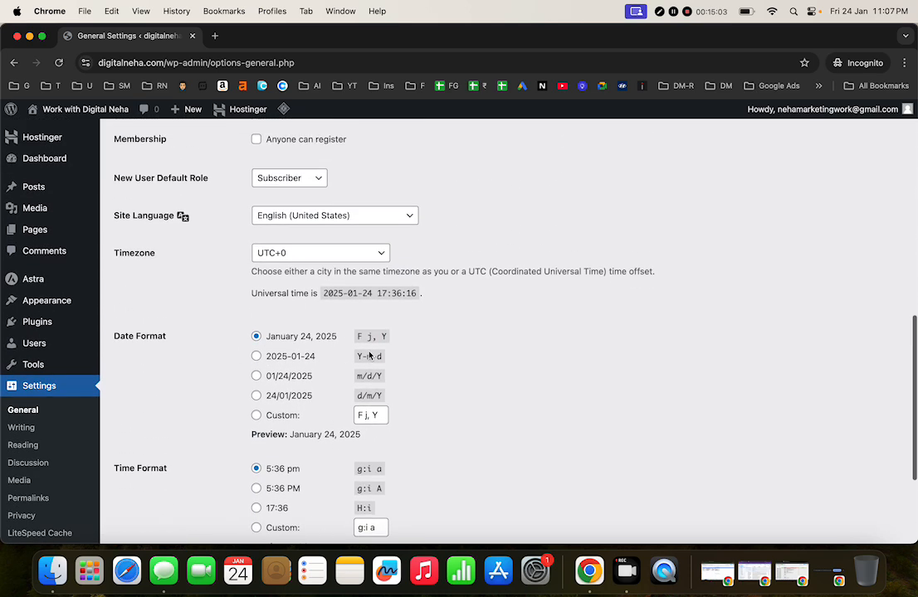
{"action": "left_click", "coordinate": [308, 259]}
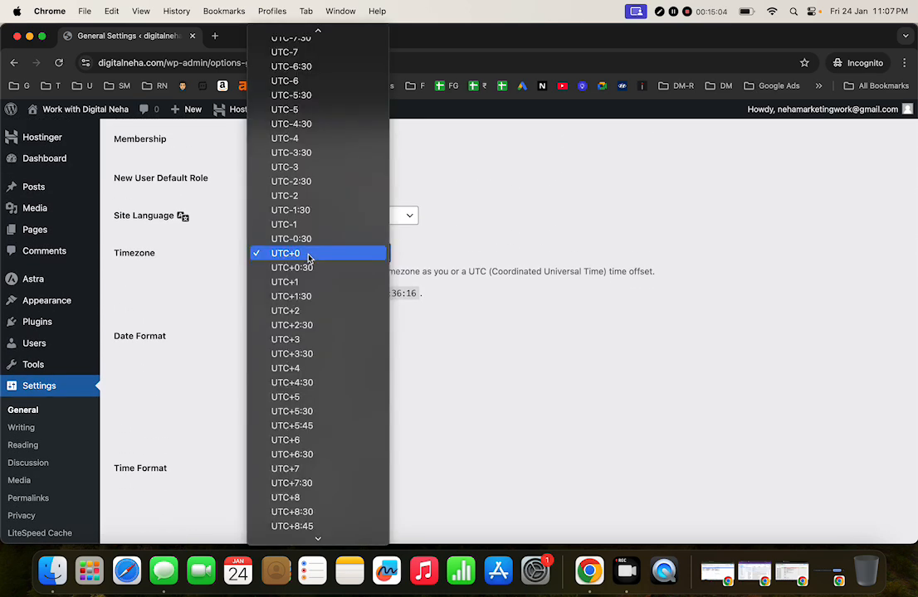
{"action": "left_click", "coordinate": [302, 414]}
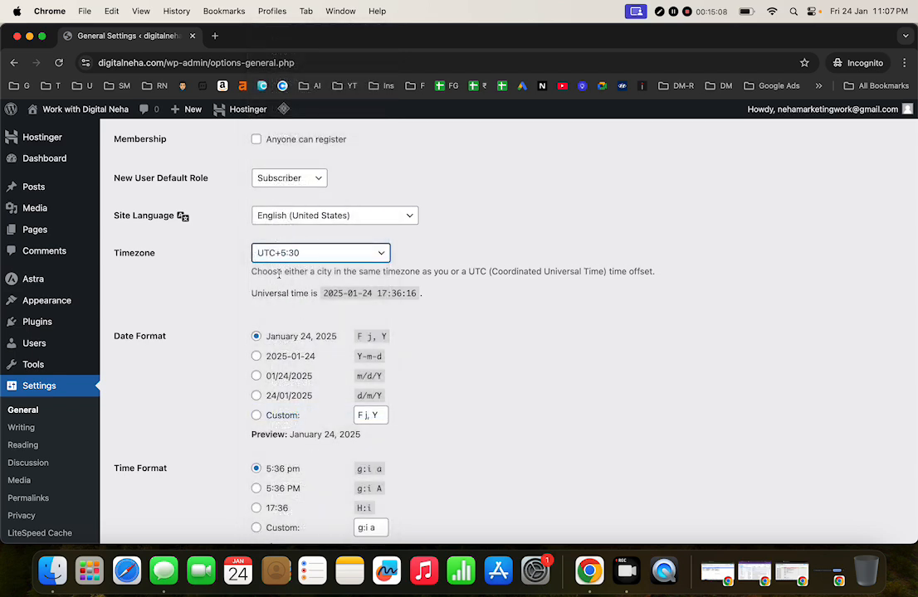
Step: Keep the site language as English (United States) and save the general settings
{"action": "left_click", "coordinate": [316, 215]}
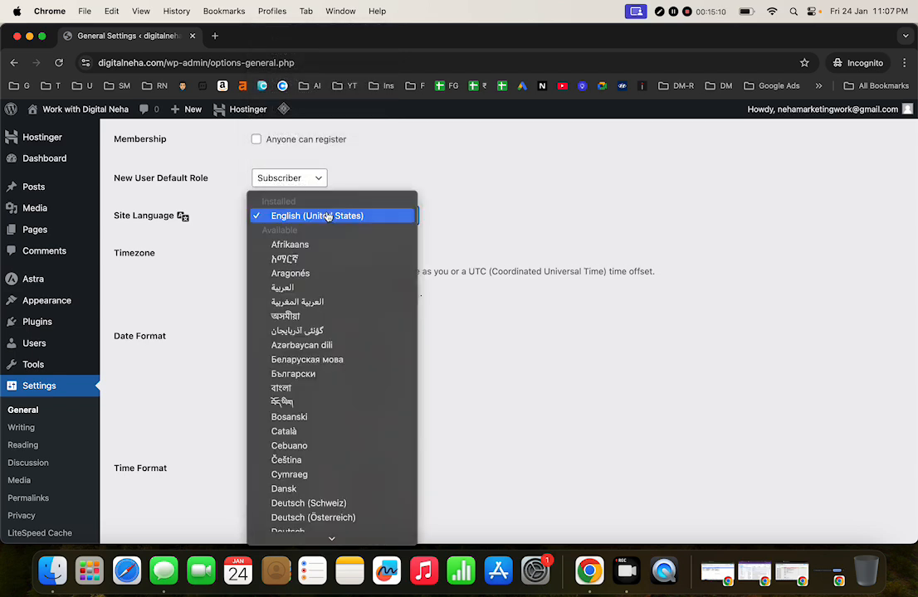
{"action": "scroll", "coordinate": [380, 410], "scroll_direction": "down", "scroll_amount": 3}
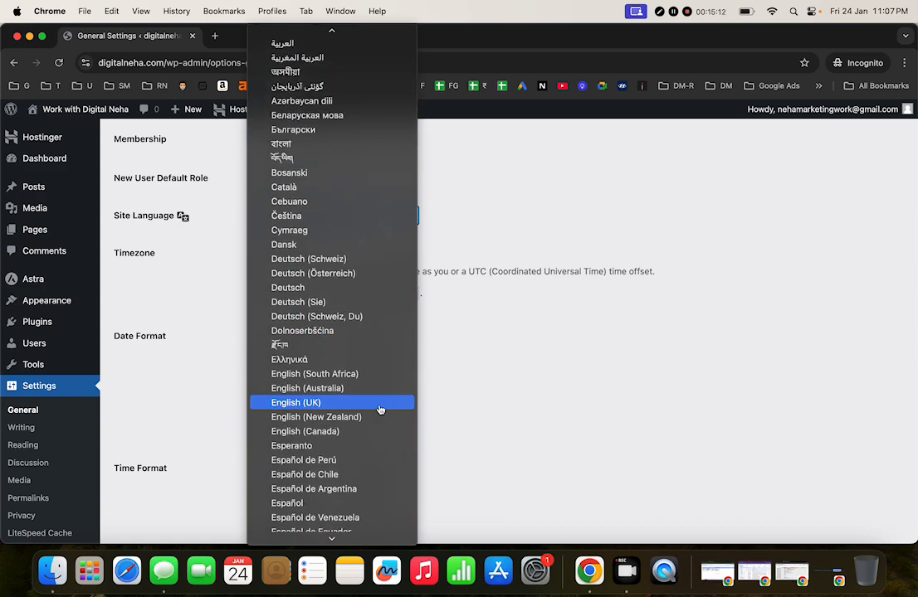
{"action": "key", "text": "e"}
{"action": "key", "text": "e"}
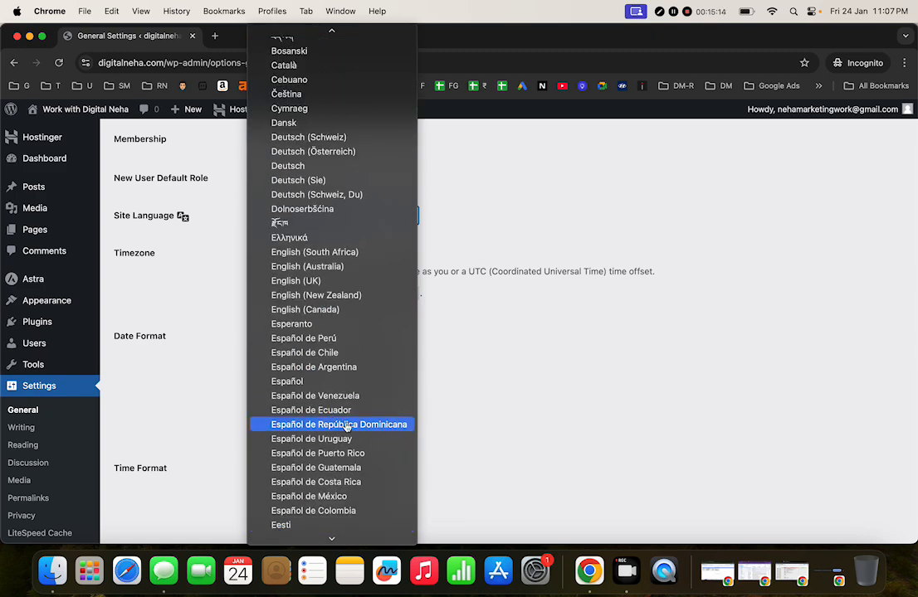
{"action": "left_click", "coordinate": [362, 280]}
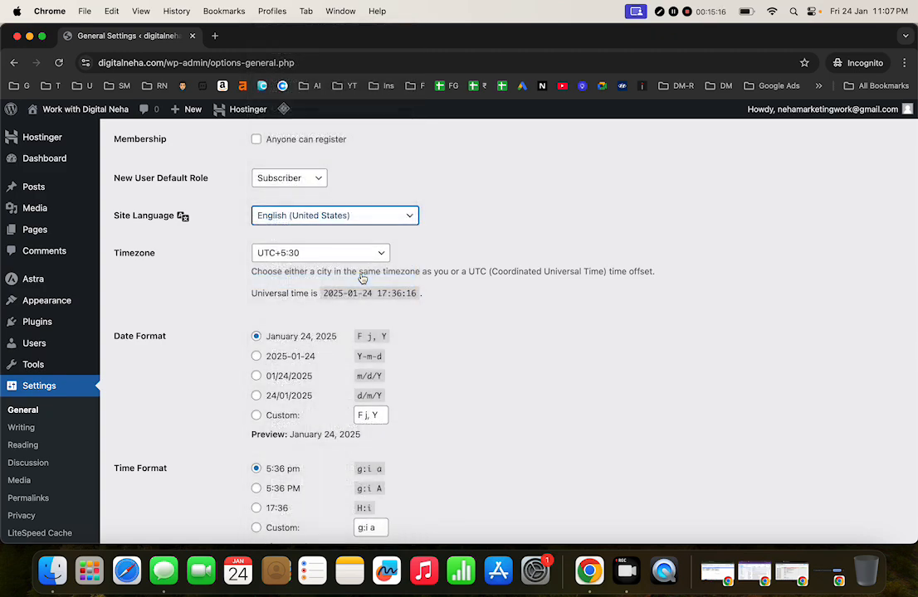
{"action": "scroll", "coordinate": [508, 402], "scroll_direction": "down", "scroll_amount": 2}
{"action": "scroll", "coordinate": [508, 402], "scroll_direction": "down", "scroll_amount": 2}
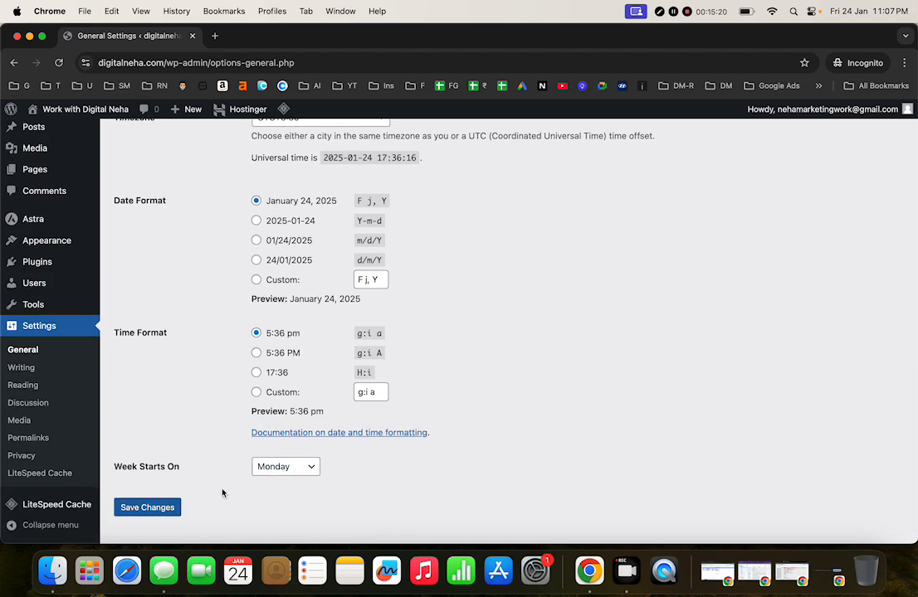
{"action": "scroll", "coordinate": [276, 471], "scroll_direction": "up", "scroll_amount": 6}
{"action": "scroll", "coordinate": [274, 471], "scroll_direction": "up", "scroll_amount": 3}
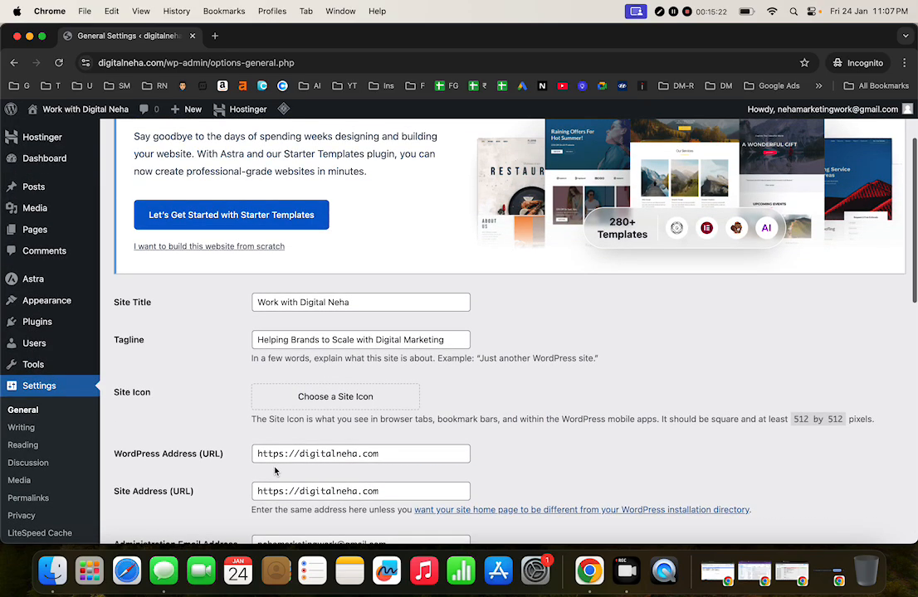
{"action": "scroll", "coordinate": [275, 471], "scroll_direction": "down", "scroll_amount": 10}
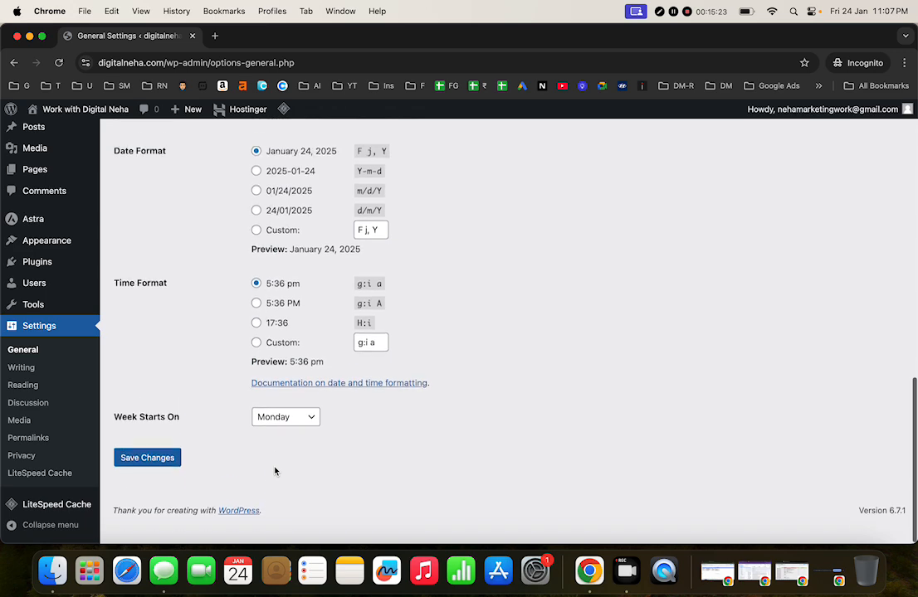
{"action": "left_click", "coordinate": [148, 487]}
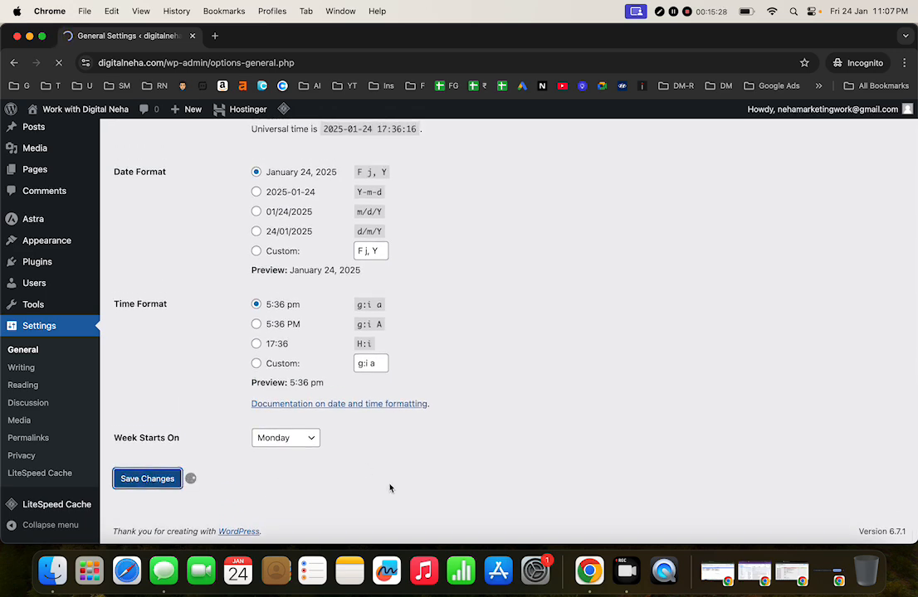
{"action": "scroll", "coordinate": [429, 335], "scroll_direction": "down", "scroll_amount": 5}
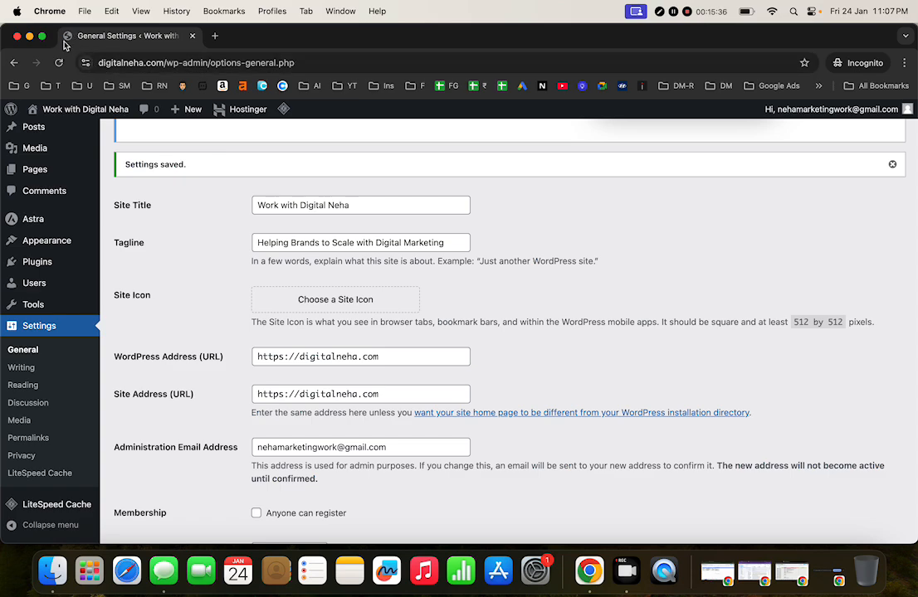
Step: In a new tab, load the example marketer's site ('raja'), then return to General Settings
{"action": "left_click", "coordinate": [215, 37]}
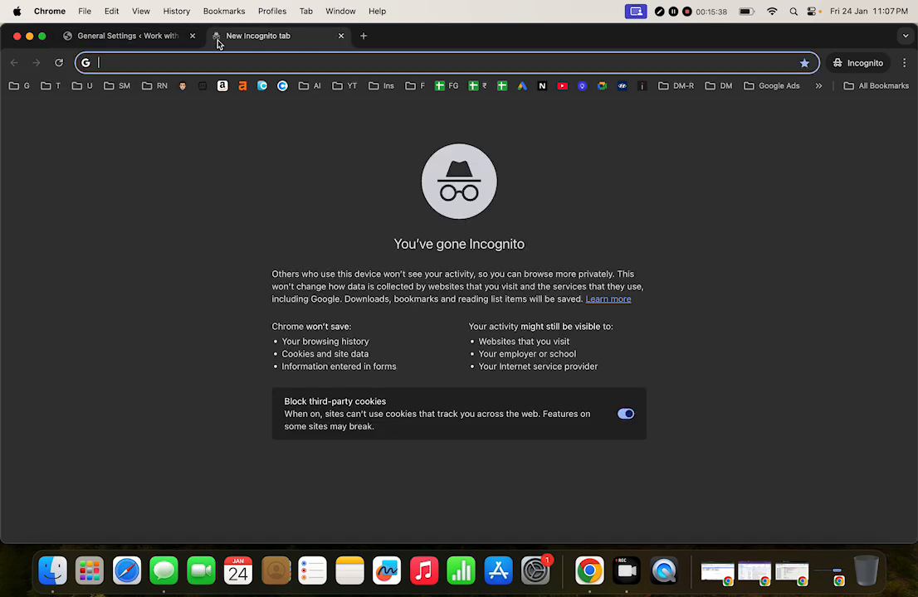
{"action": "type", "text": "raja"}
{"action": "key", "text": "Return"}
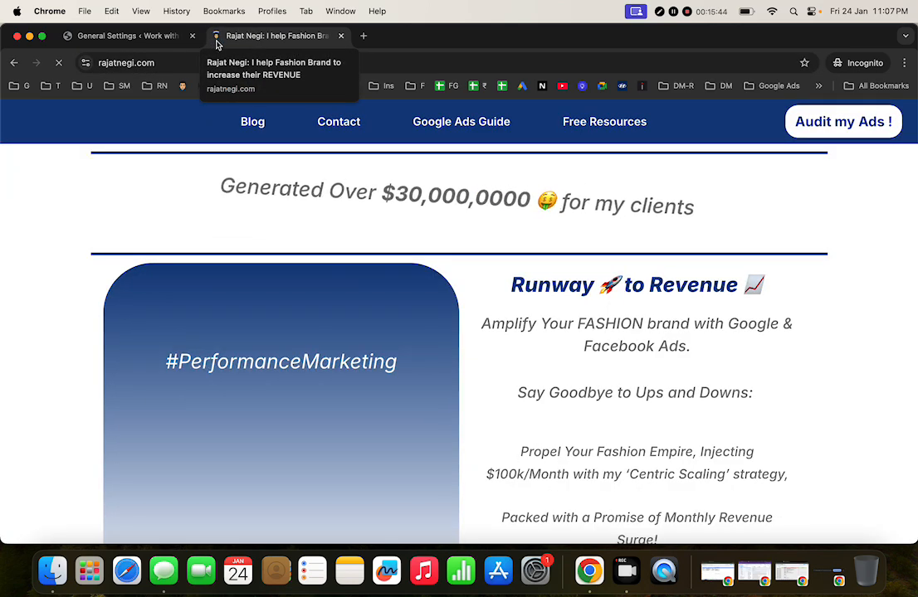
{"action": "left_click", "coordinate": [165, 36]}
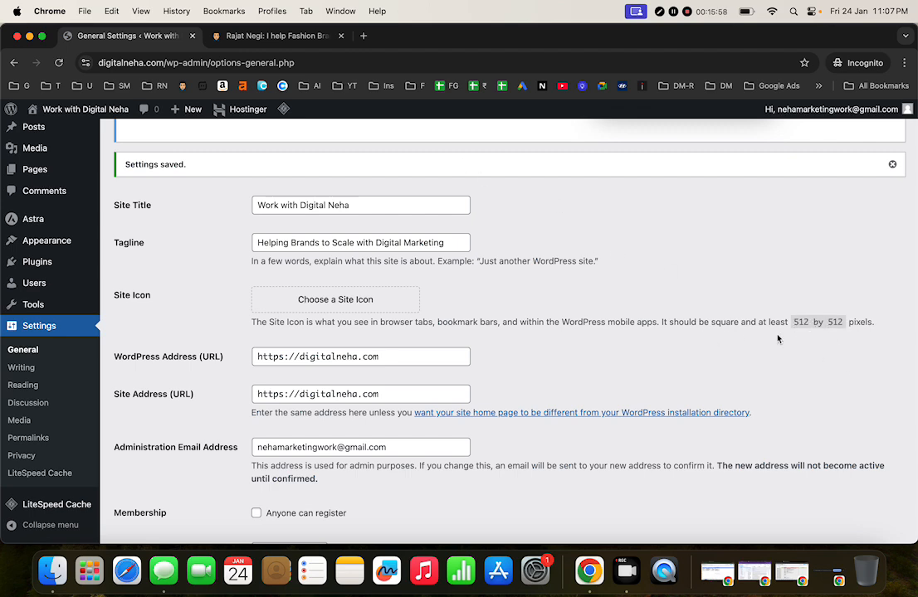
Step: Close the example website tab and dismiss the Astra promotion, settings-saved and cache purge notices
{"action": "left_click", "coordinate": [262, 35]}
{"action": "left_click", "coordinate": [340, 35]}
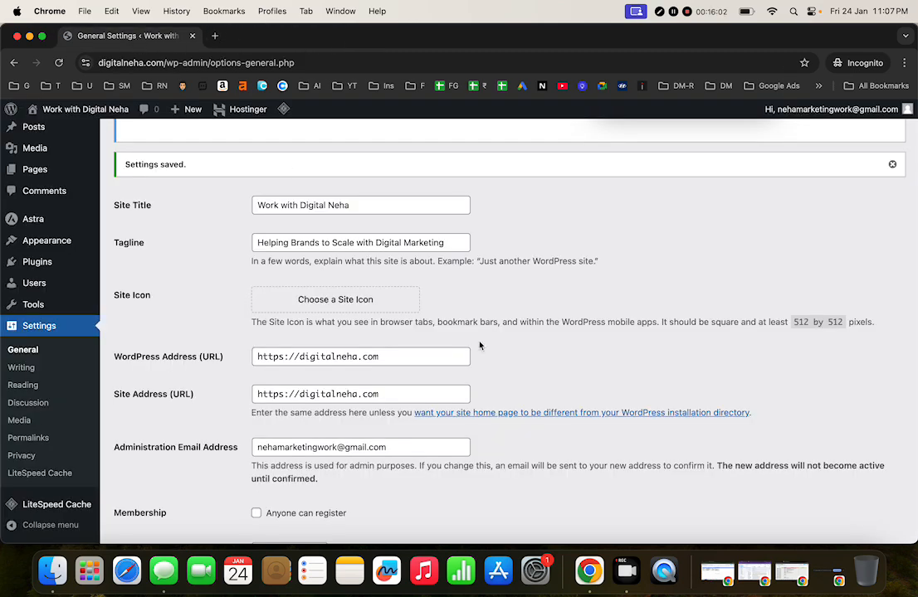
{"action": "scroll", "coordinate": [479, 346], "scroll_direction": "up", "scroll_amount": 5}
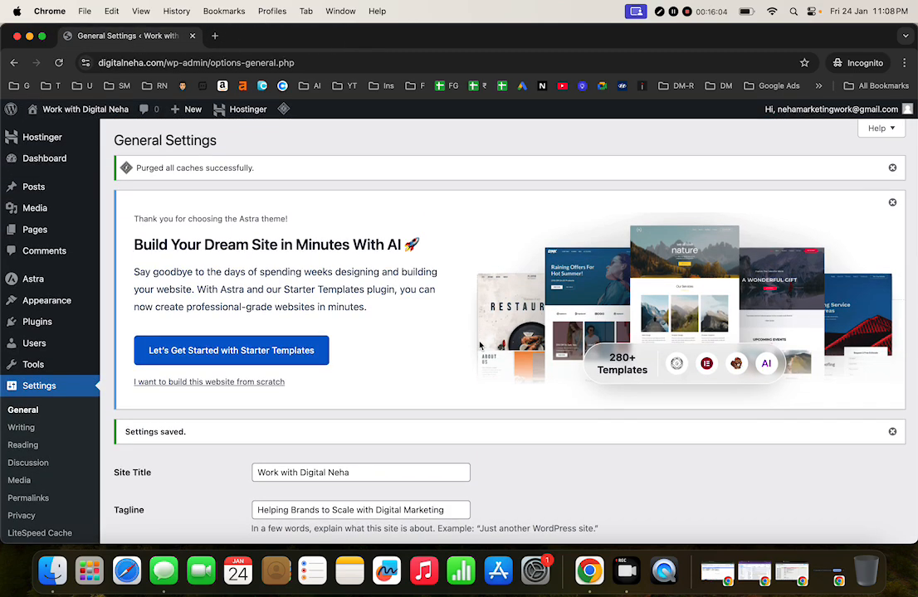
{"action": "left_click", "coordinate": [892, 202]}
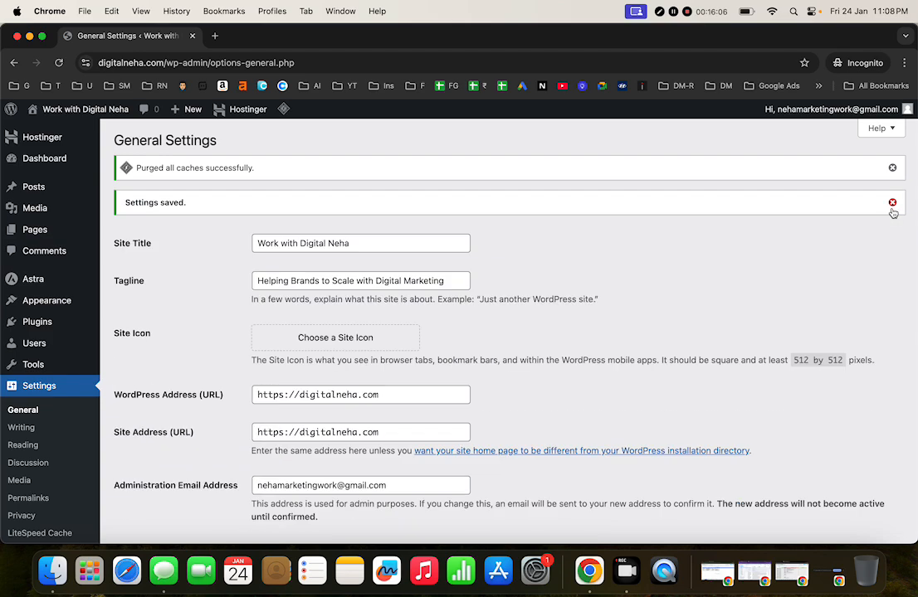
{"action": "left_click", "coordinate": [892, 199]}
{"action": "left_click", "coordinate": [892, 168]}
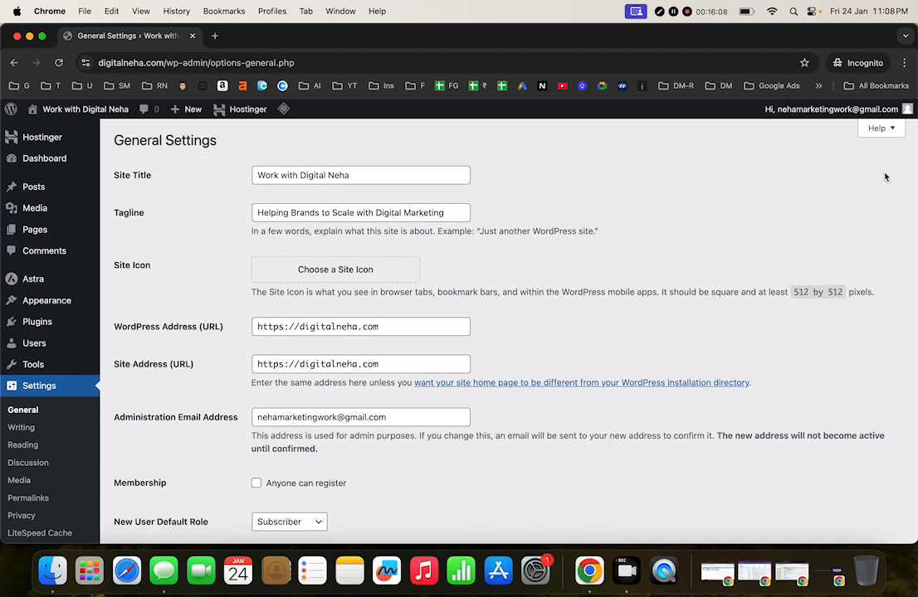
{"action": "scroll", "coordinate": [594, 174], "scroll_direction": "up", "scroll_amount": 3}
{"action": "scroll", "coordinate": [594, 174], "scroll_direction": "down", "scroll_amount": 10}
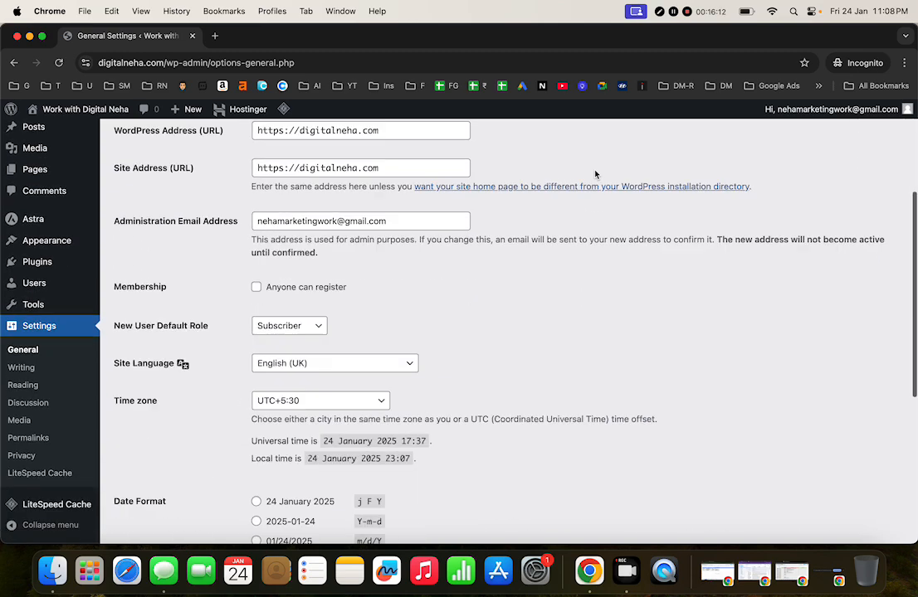
Step: Re-save the General Settings, then bring up the Writing Settings page
{"action": "left_click", "coordinate": [33, 367]}
{"action": "left_click", "coordinate": [33, 412]}
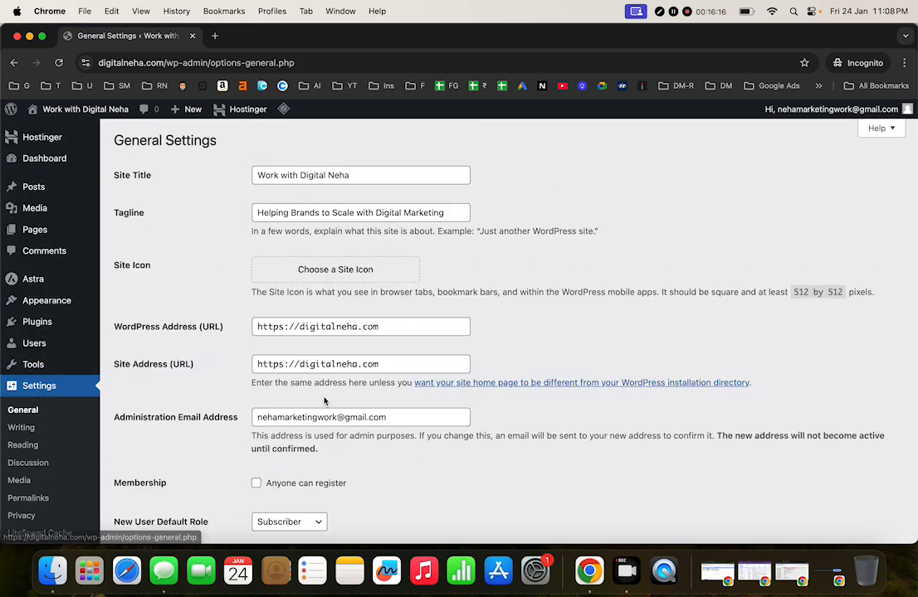
{"action": "scroll", "coordinate": [372, 424], "scroll_direction": "down", "scroll_amount": 10}
{"action": "left_click", "coordinate": [137, 479]}
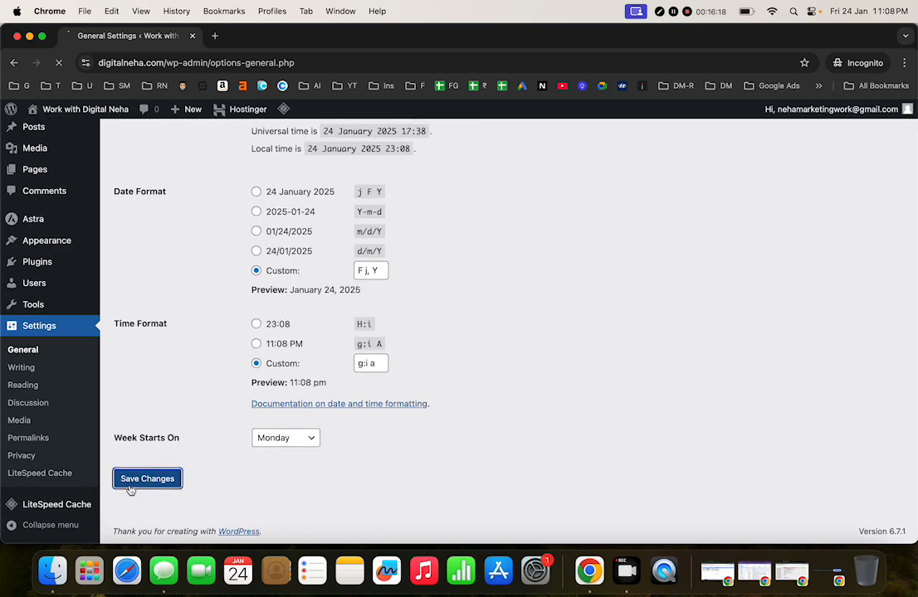
{"action": "left_click", "coordinate": [21, 427]}
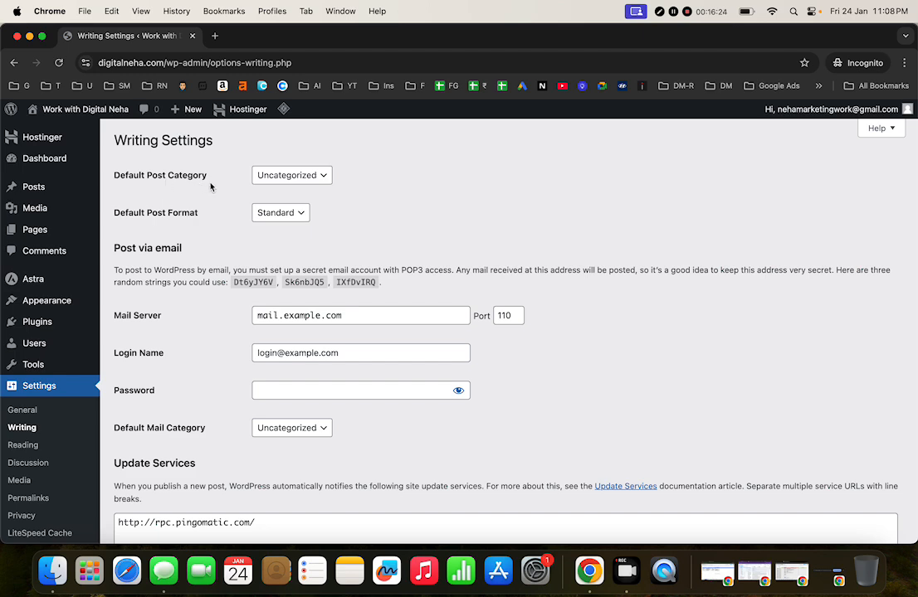
Step: Leave the default post category as Uncategorized and go to the Pages list
{"action": "left_click", "coordinate": [282, 178]}
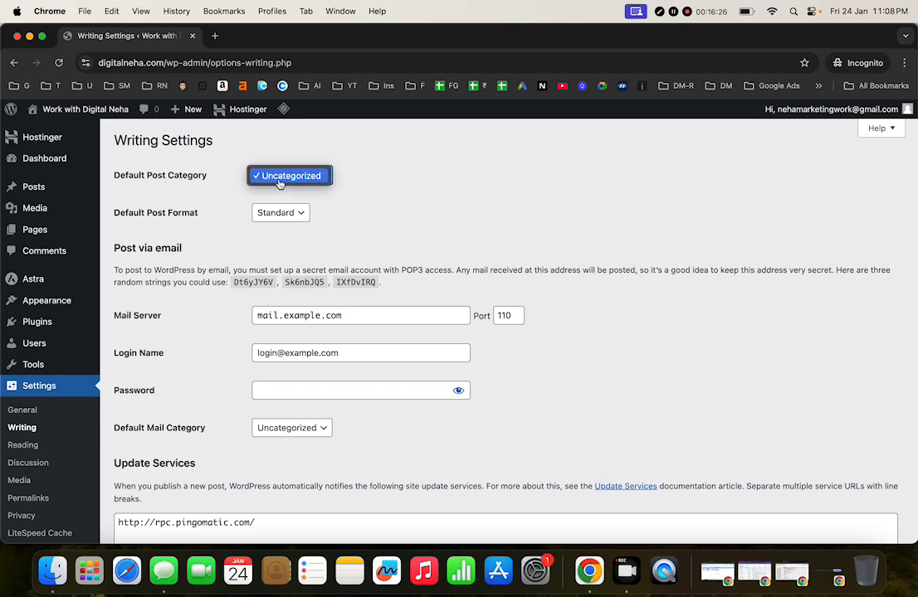
{"action": "left_click", "coordinate": [363, 196]}
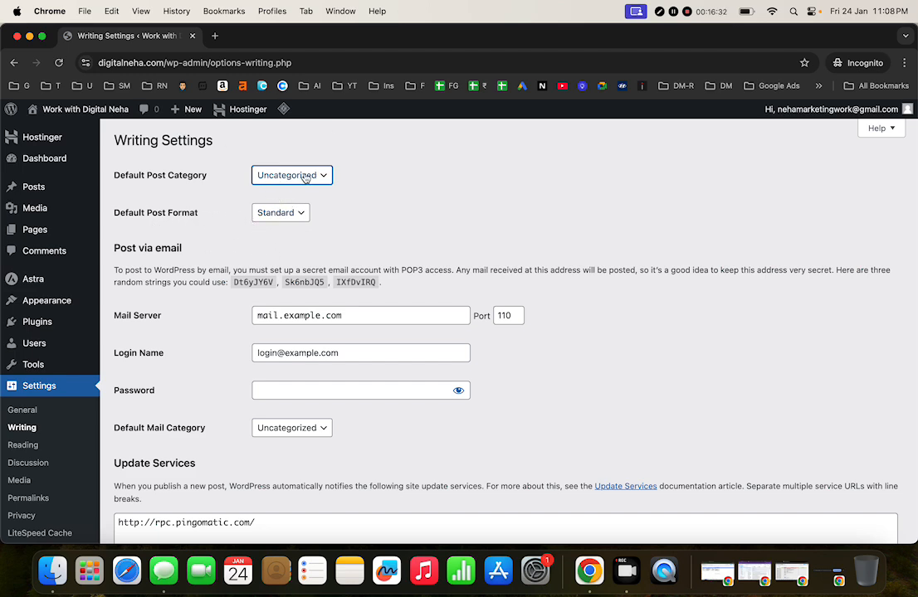
{"action": "left_click", "coordinate": [37, 232]}
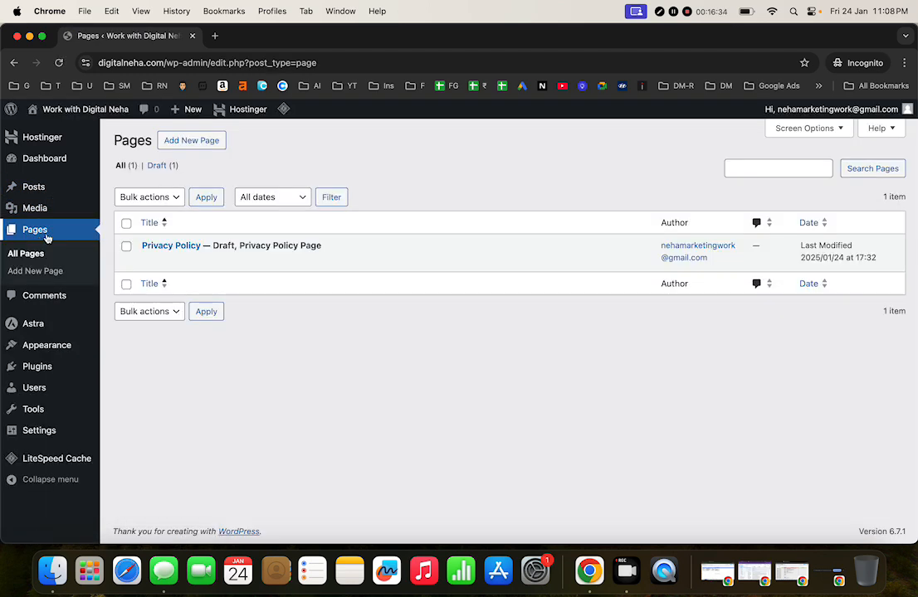
Step: Move the draft Privacy Policy page to the Bin using the Move to Bin bulk action
{"action": "left_click", "coordinate": [126, 246]}
{"action": "left_click", "coordinate": [181, 199]}
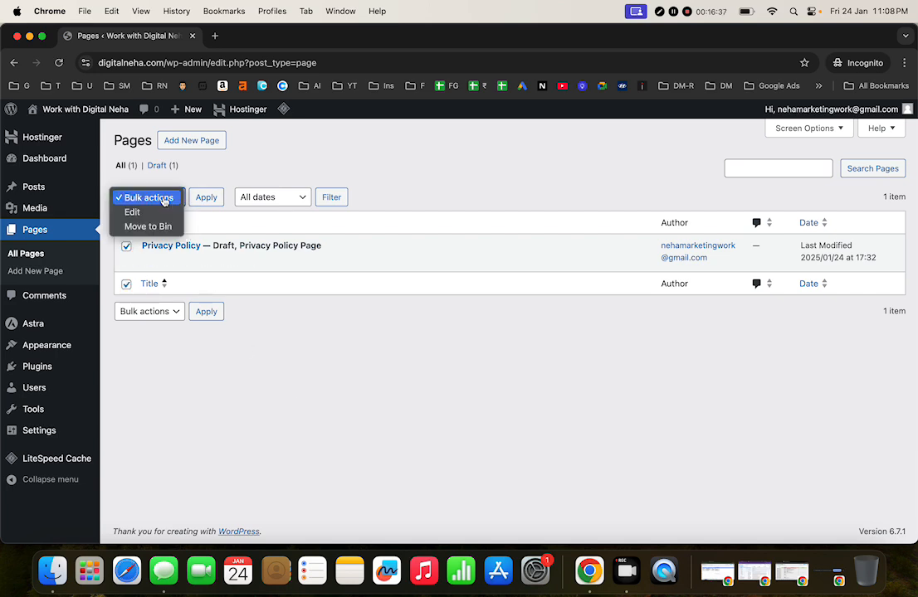
{"action": "left_click", "coordinate": [158, 226]}
{"action": "left_click", "coordinate": [204, 199]}
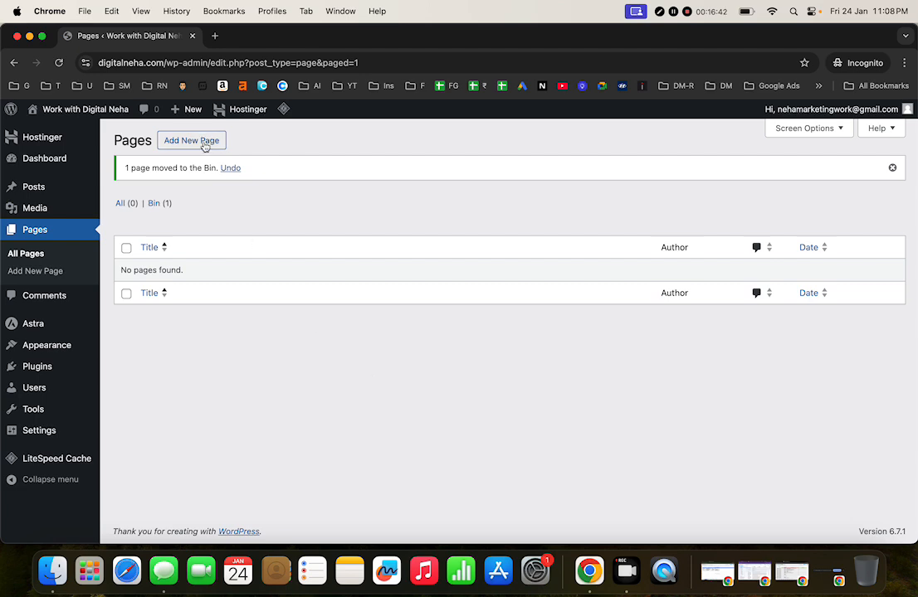
Step: Create a new page titled 'Blog' and publish it
{"action": "left_click", "coordinate": [203, 141]}
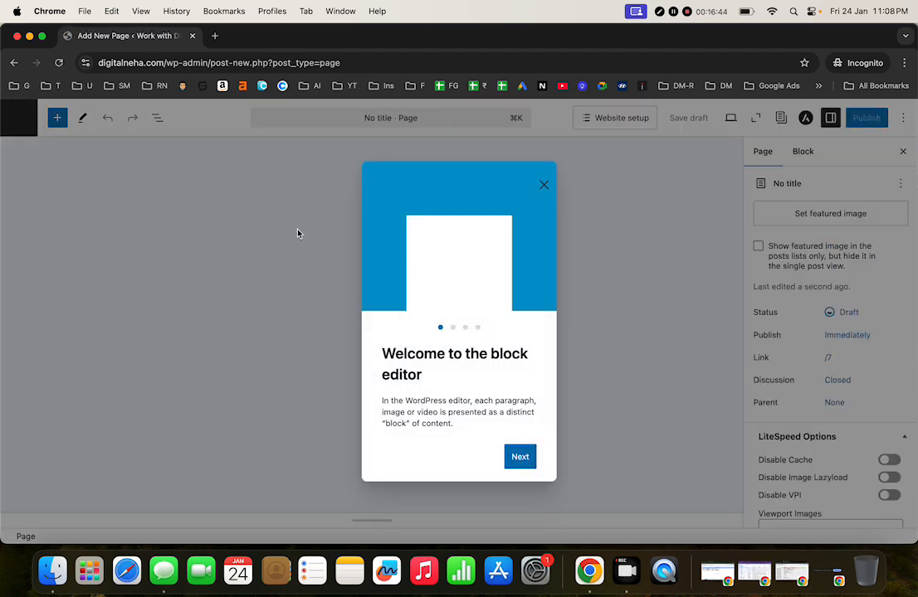
{"action": "left_click", "coordinate": [543, 185]}
{"action": "left_click", "coordinate": [57, 189]}
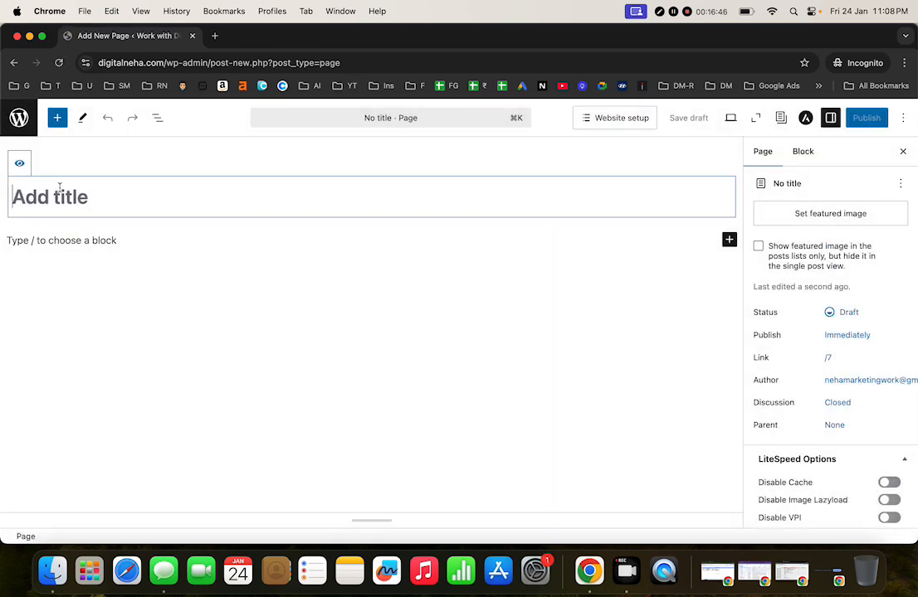
{"action": "type", "text": "Blog"}
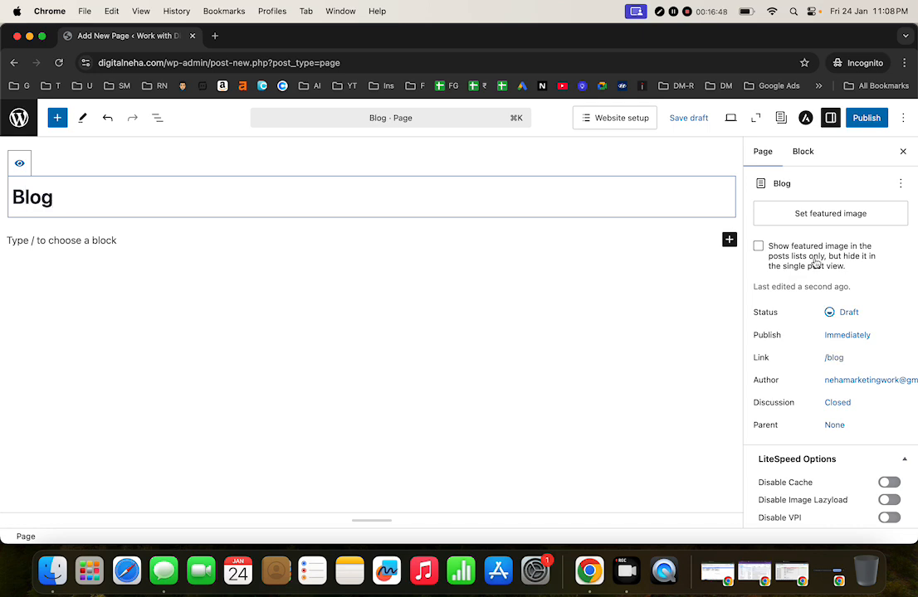
{"action": "left_click", "coordinate": [862, 118]}
{"action": "left_click", "coordinate": [860, 120]}
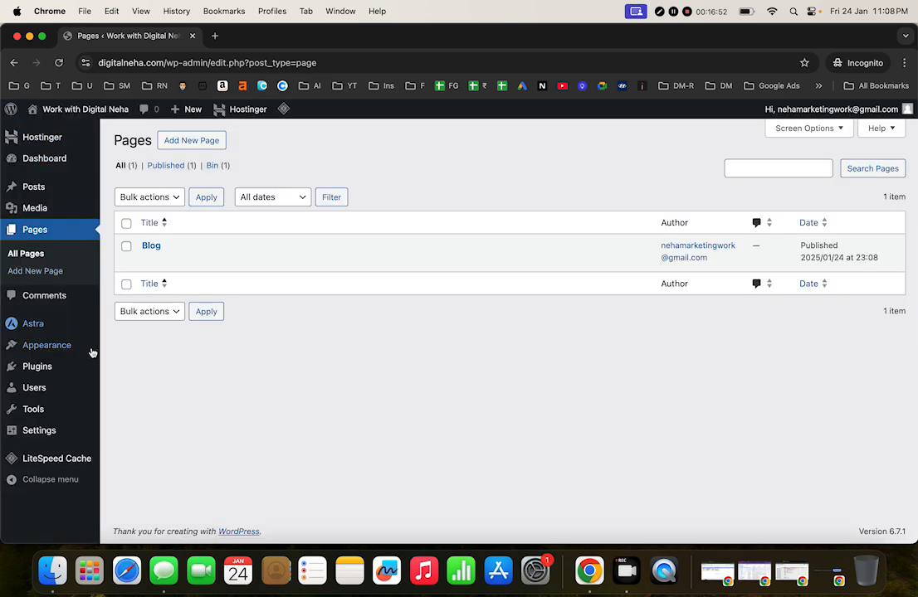
Step: In Writing Settings, keep Uncategorized as the default category and Standard as the post format
{"action": "mouse_move", "coordinate": [47, 431]}
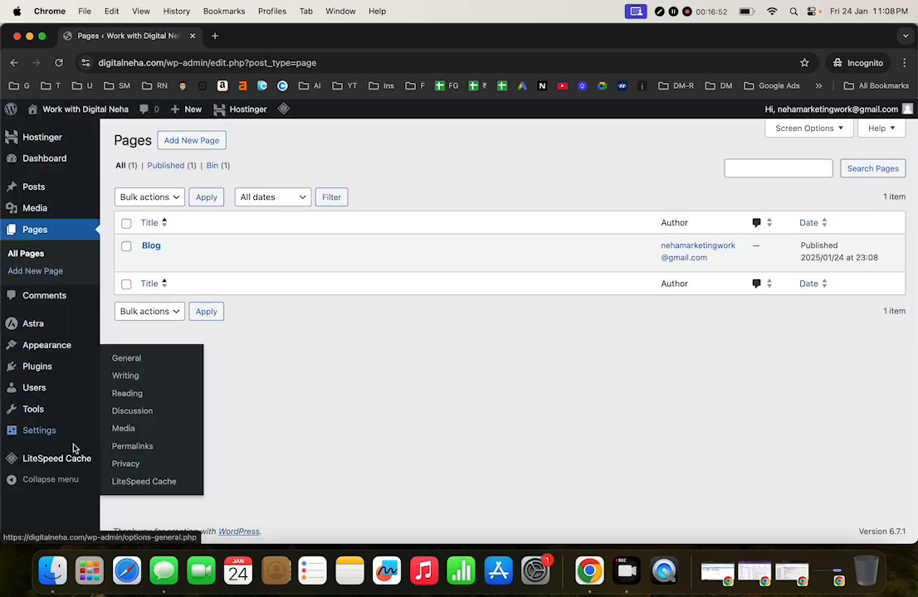
{"action": "left_click", "coordinate": [175, 379]}
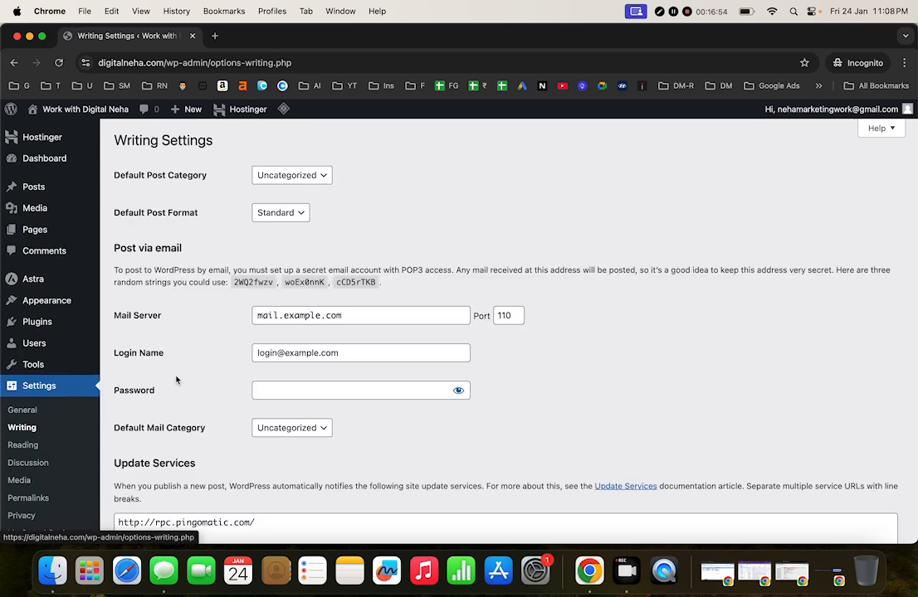
{"action": "left_click", "coordinate": [319, 179]}
{"action": "left_click", "coordinate": [291, 176]}
{"action": "left_click", "coordinate": [300, 214]}
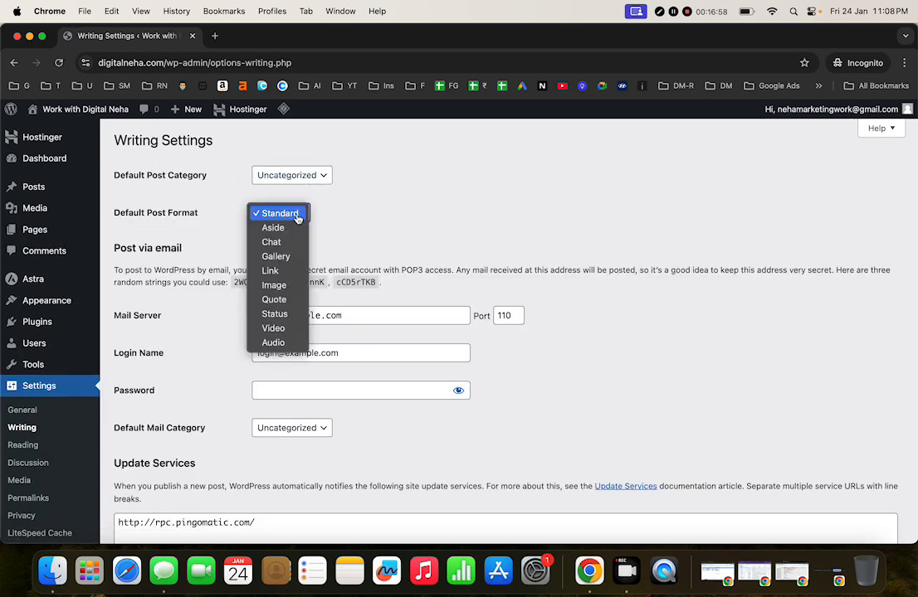
{"action": "left_click", "coordinate": [297, 179]}
{"action": "left_click", "coordinate": [297, 179]}
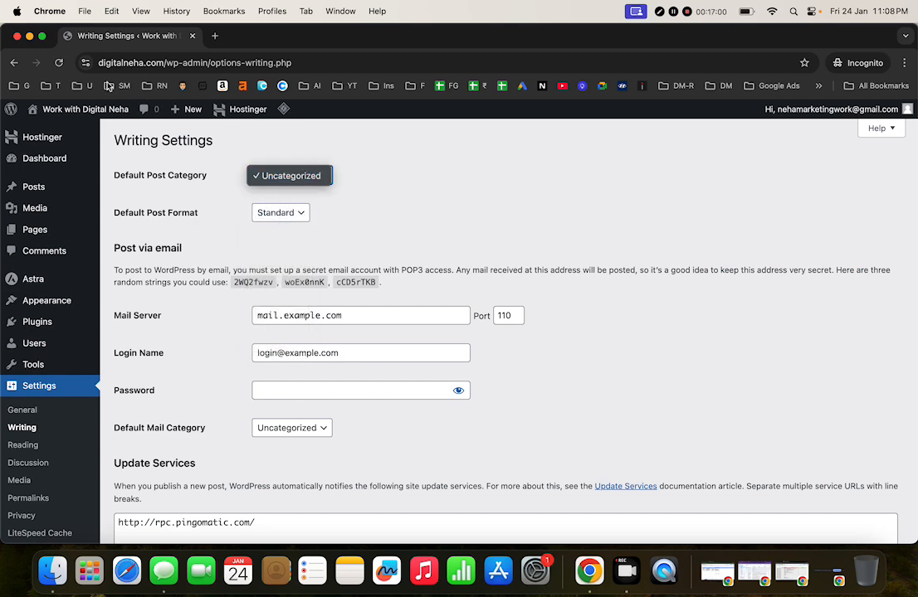
{"action": "left_click", "coordinate": [61, 65]}
Step: Reload Writing Settings, confirm Uncategorized as the default category, and go to post Categories
{"action": "left_click", "coordinate": [61, 65]}
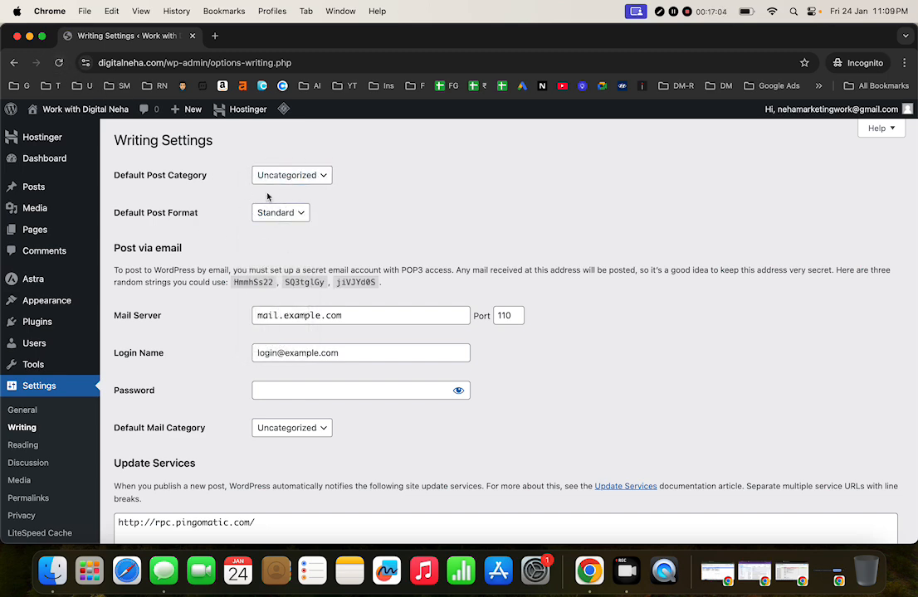
{"action": "left_click", "coordinate": [295, 181]}
{"action": "left_click", "coordinate": [220, 192]}
{"action": "mouse_move", "coordinate": [37, 188]}
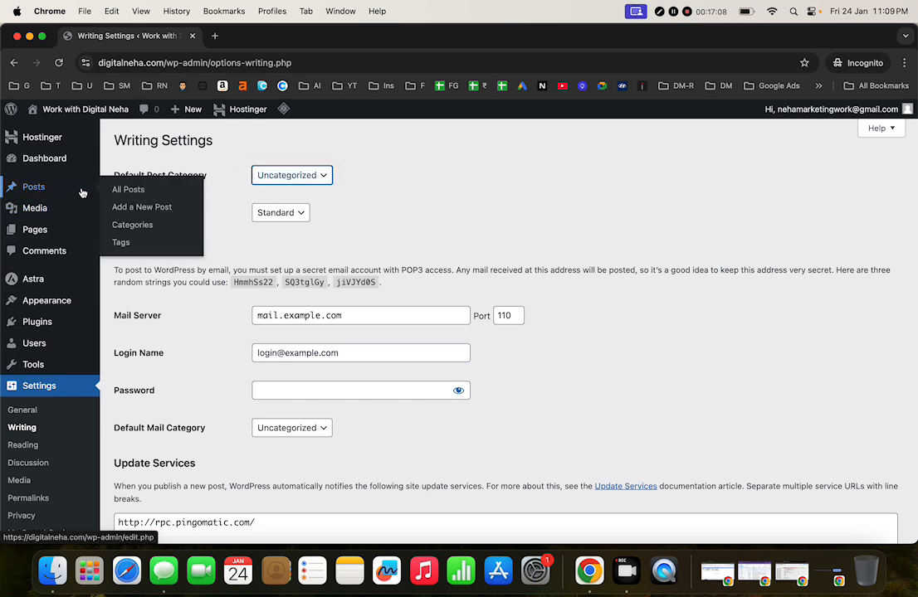
{"action": "left_click", "coordinate": [123, 224]}
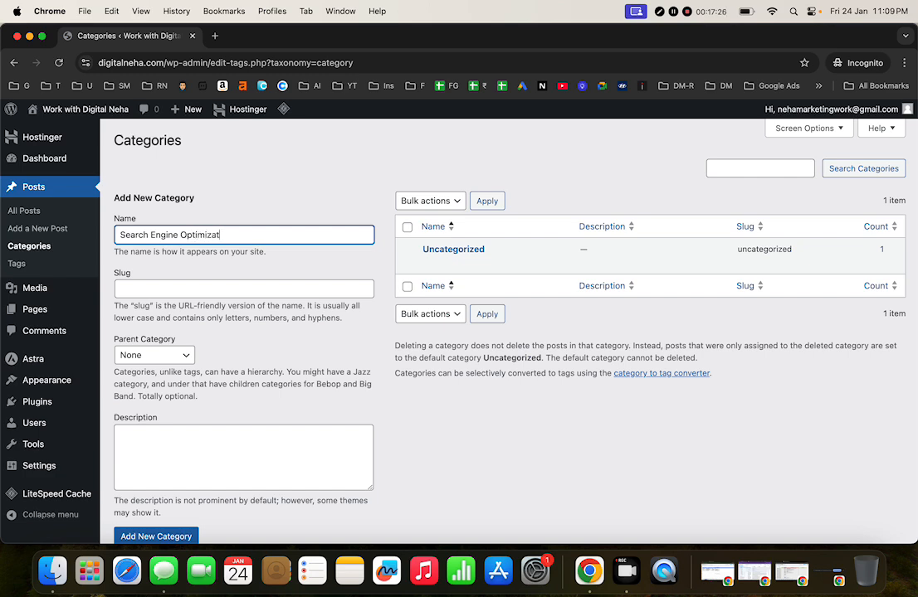
Step: Add the Search Engine Optimization and Google Ads post categories
{"action": "left_click", "coordinate": [156, 536]}
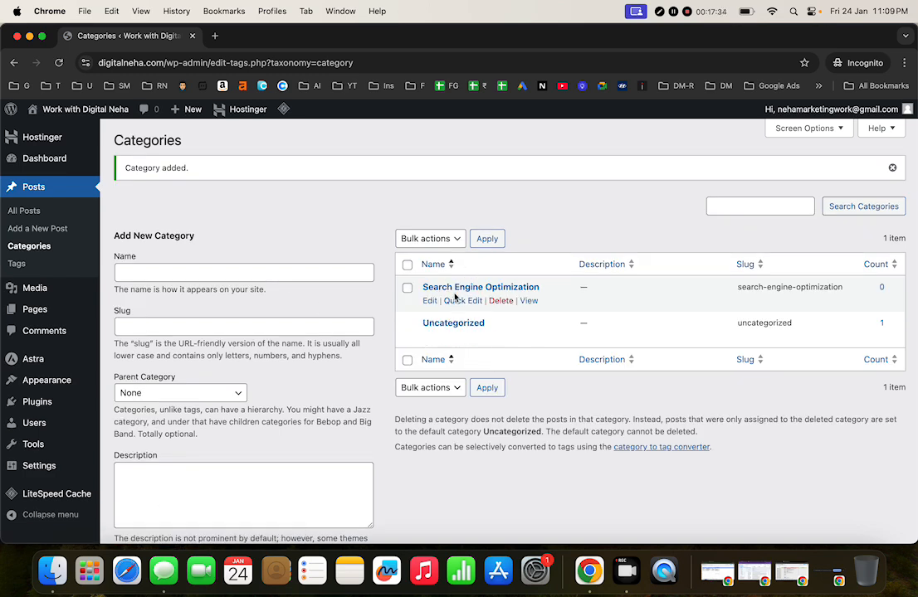
{"action": "left_click", "coordinate": [203, 270]}
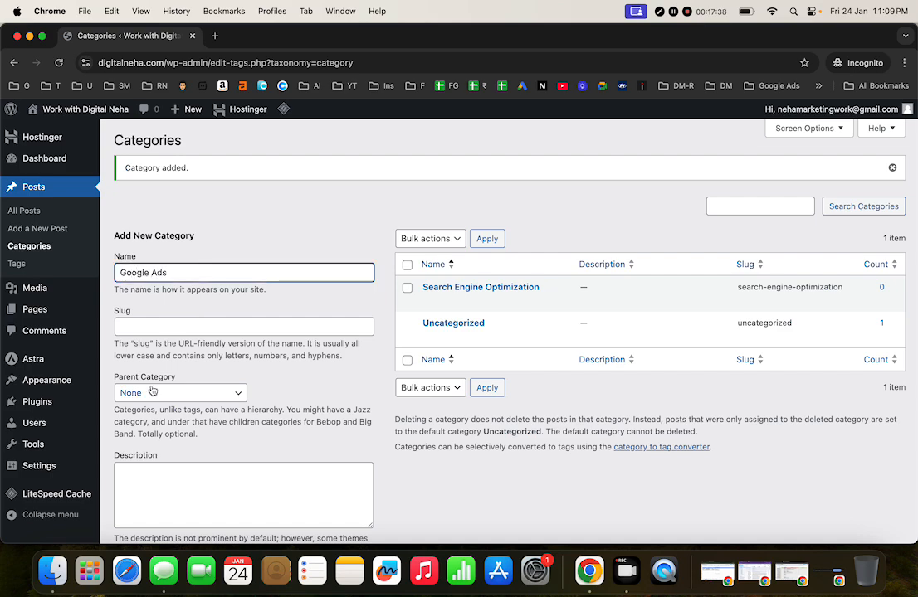
{"action": "scroll", "coordinate": [133, 339], "scroll_direction": "down", "scroll_amount": 2}
{"action": "left_click", "coordinate": [156, 479]}
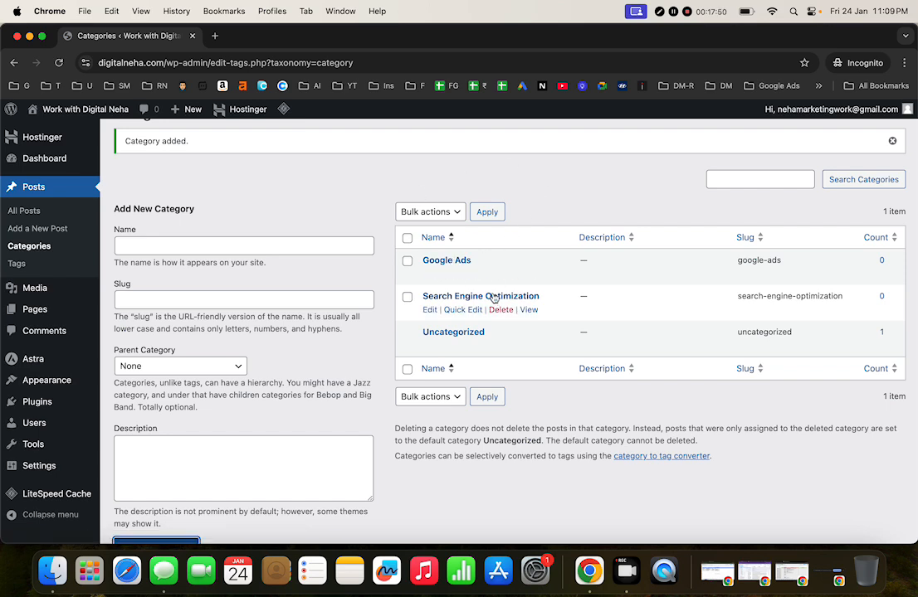
Step: Add a third post category named Basic Digital Marketing
{"action": "left_click", "coordinate": [199, 249]}
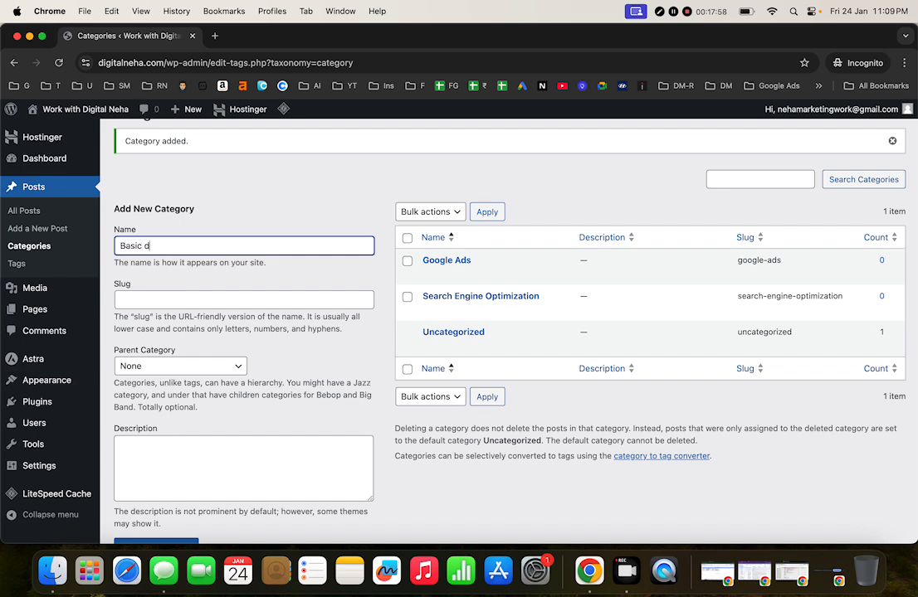
{"action": "type", "text": "Basic Digital Marketing"}
{"action": "scroll", "coordinate": [509, 332], "scroll_direction": "down", "scroll_amount": 2}
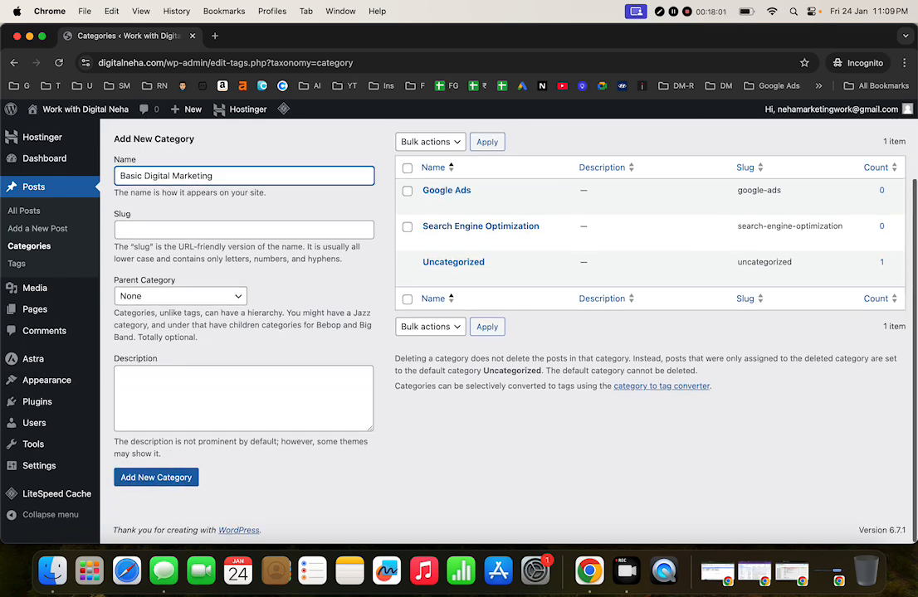
{"action": "left_click", "coordinate": [178, 483]}
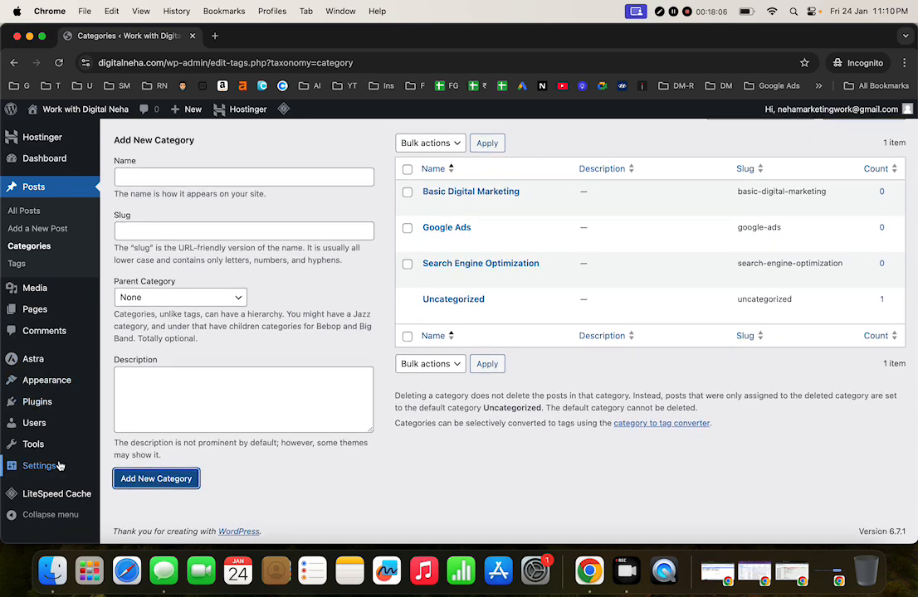
Step: In Writing Settings, choose Basic Digital Marketing as Default Post Category and save
{"action": "mouse_move", "coordinate": [39, 466]}
{"action": "left_click", "coordinate": [137, 379]}
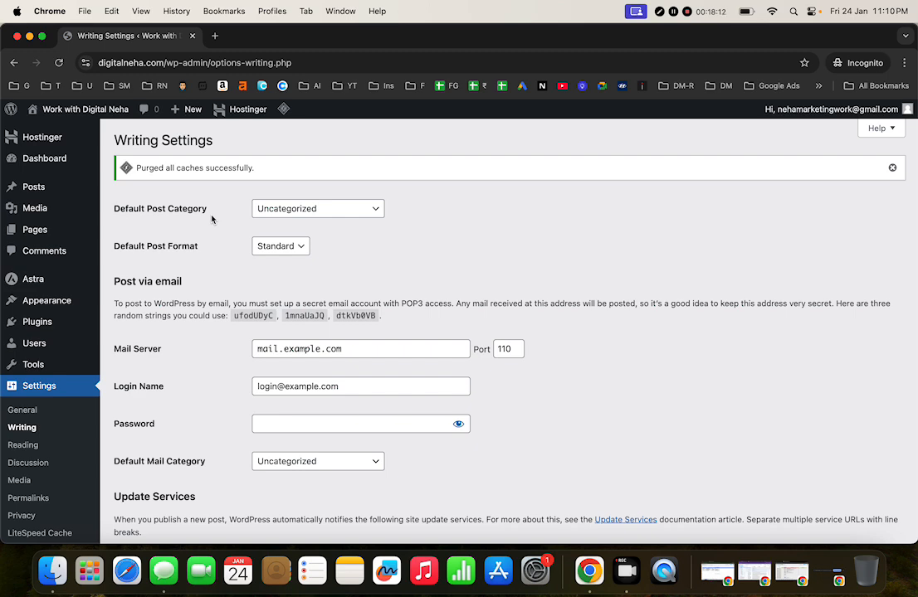
{"action": "left_click", "coordinate": [257, 209]}
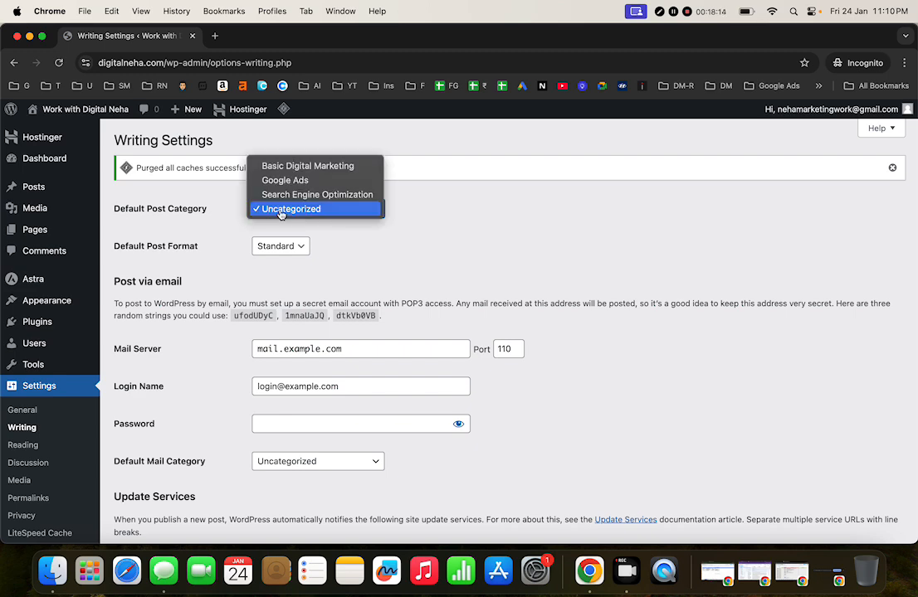
{"action": "left_click", "coordinate": [305, 166]}
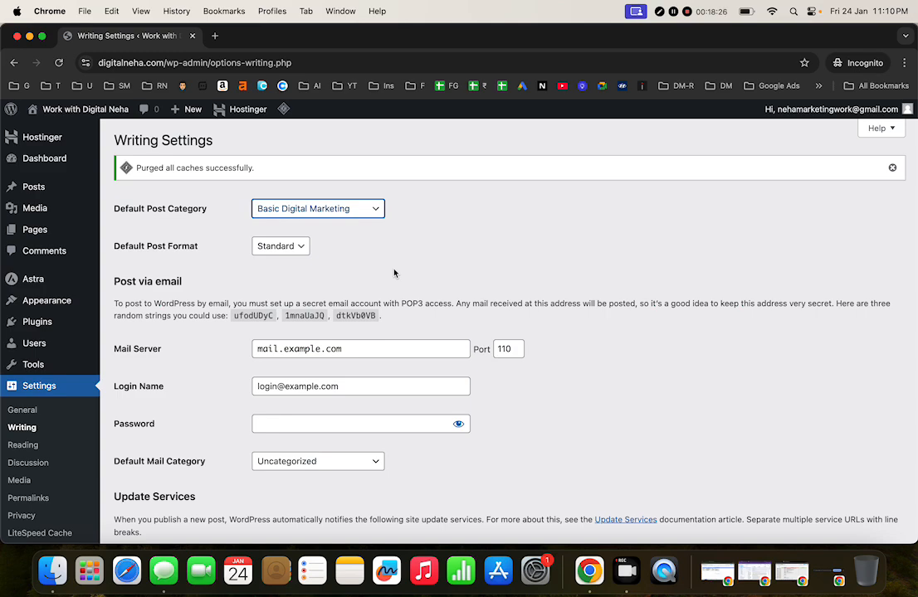
{"action": "scroll", "coordinate": [395, 273], "scroll_direction": "down", "scroll_amount": 3}
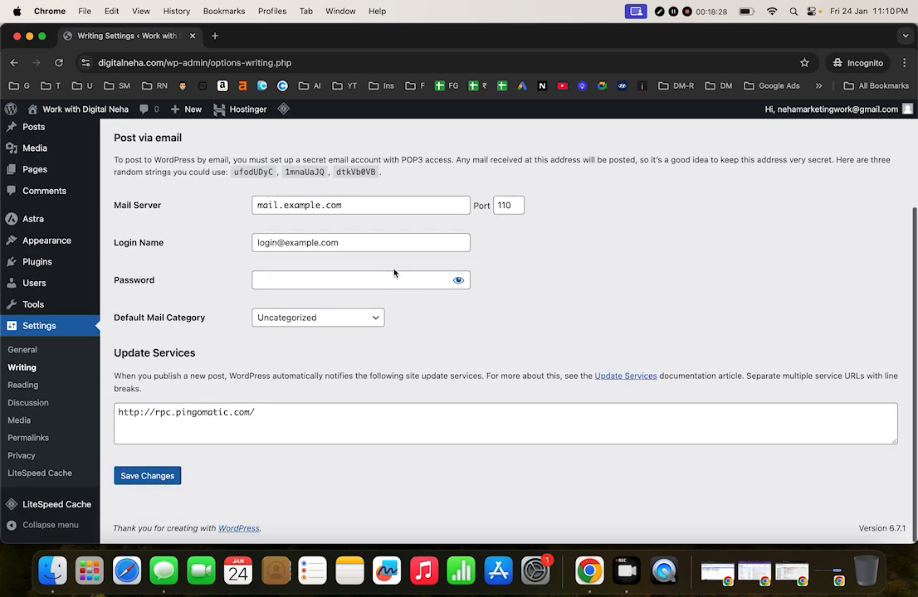
{"action": "mouse_move", "coordinate": [56, 507]}
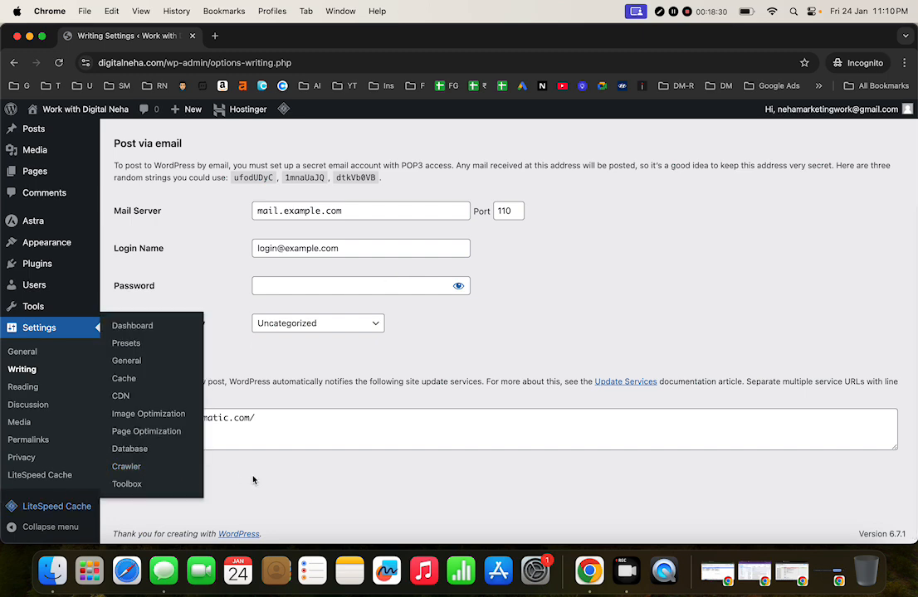
{"action": "left_click", "coordinate": [171, 485]}
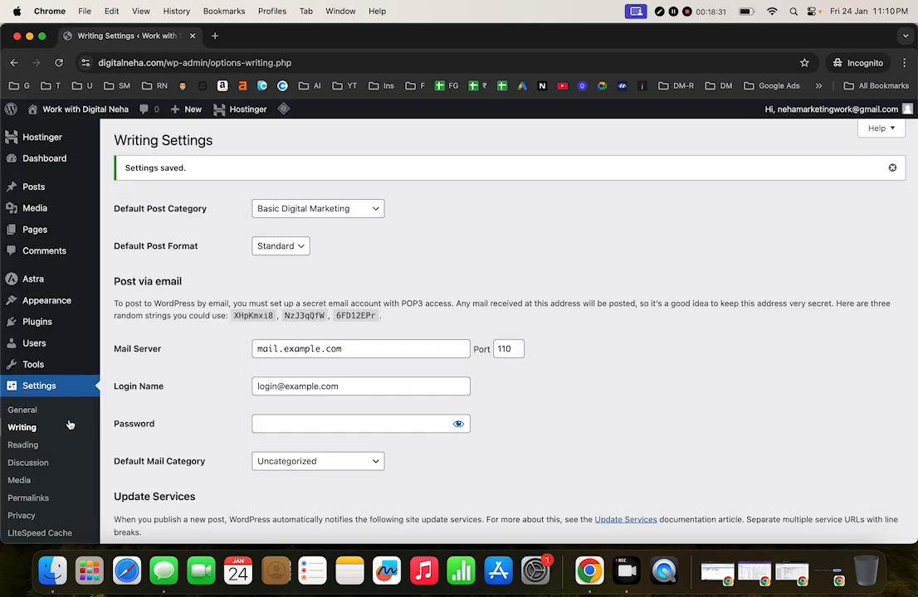
{"action": "left_click", "coordinate": [26, 446]}
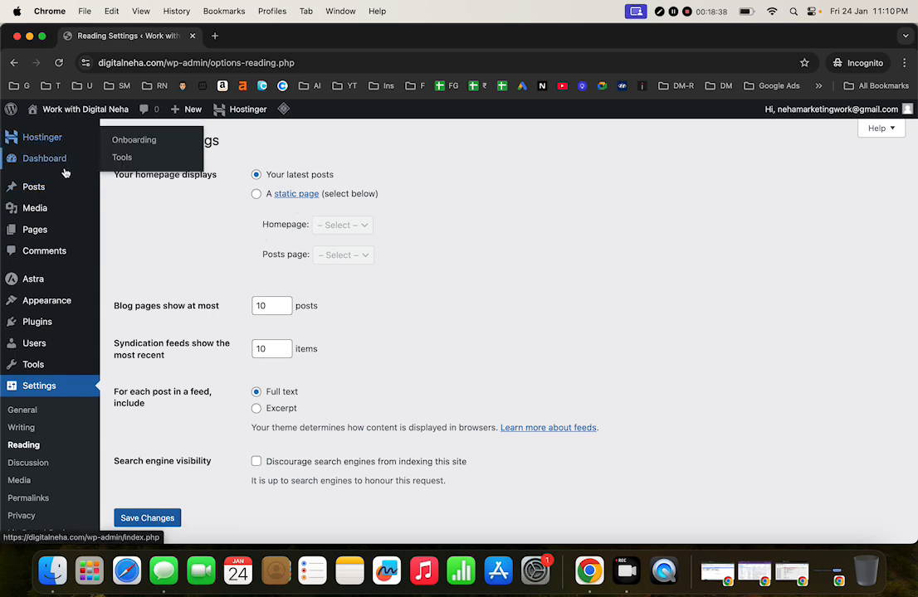
Step: Switch the homepage display to 'A static page' and open a new browser tab
{"action": "mouse_move", "coordinate": [63, 196]}
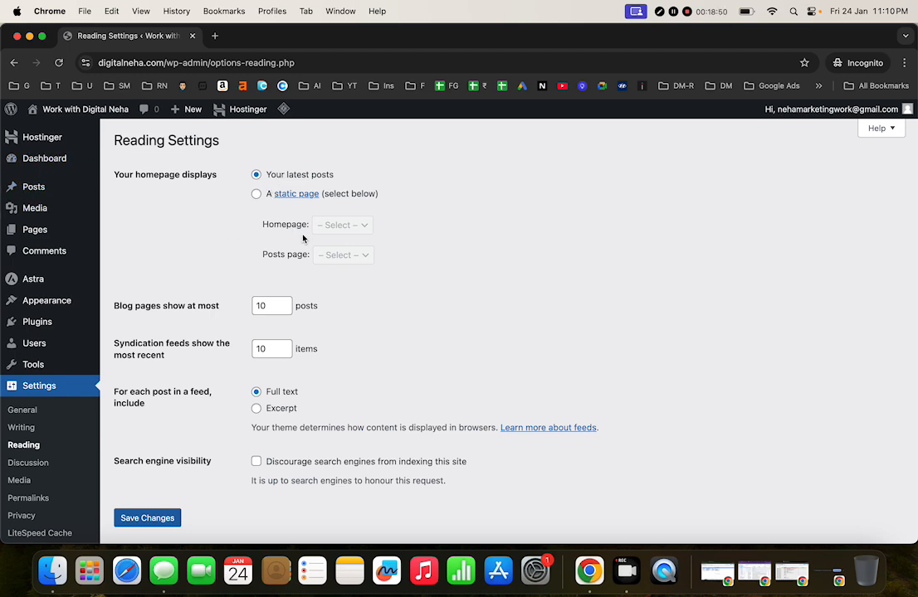
{"action": "left_click", "coordinate": [256, 194]}
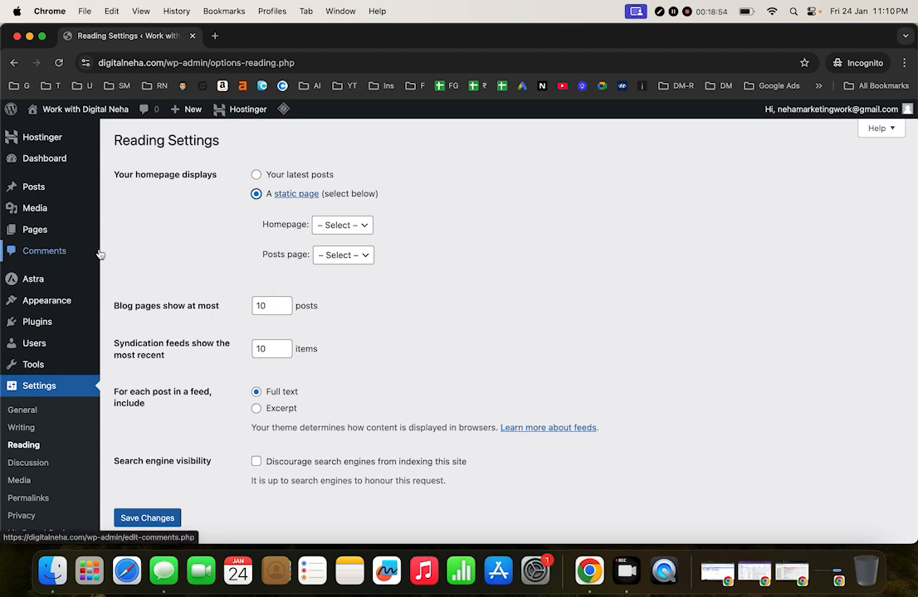
{"action": "mouse_move", "coordinate": [33, 207]}
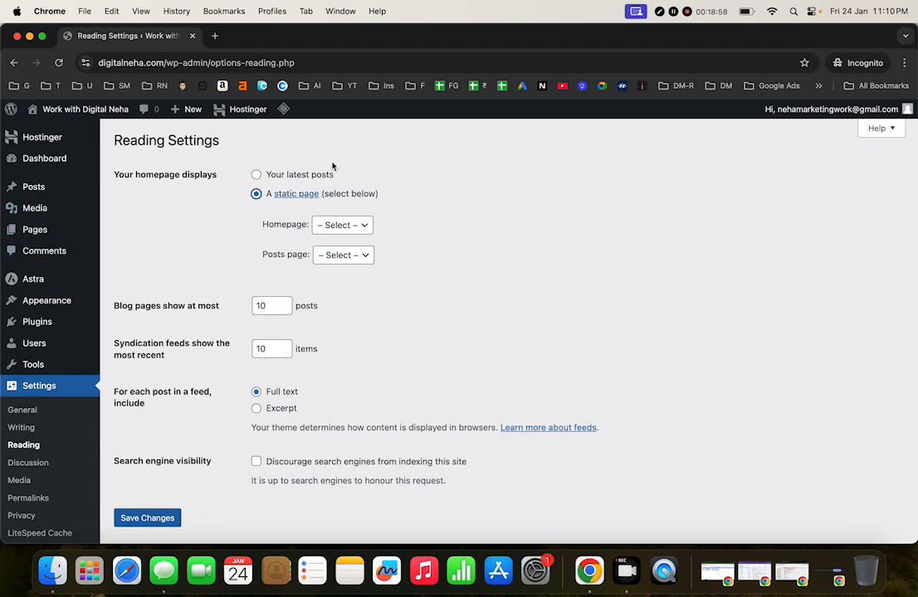
{"action": "left_click", "coordinate": [217, 38]}
Step: Load the example website and go to its Blog page
{"action": "type", "text": "blog"}
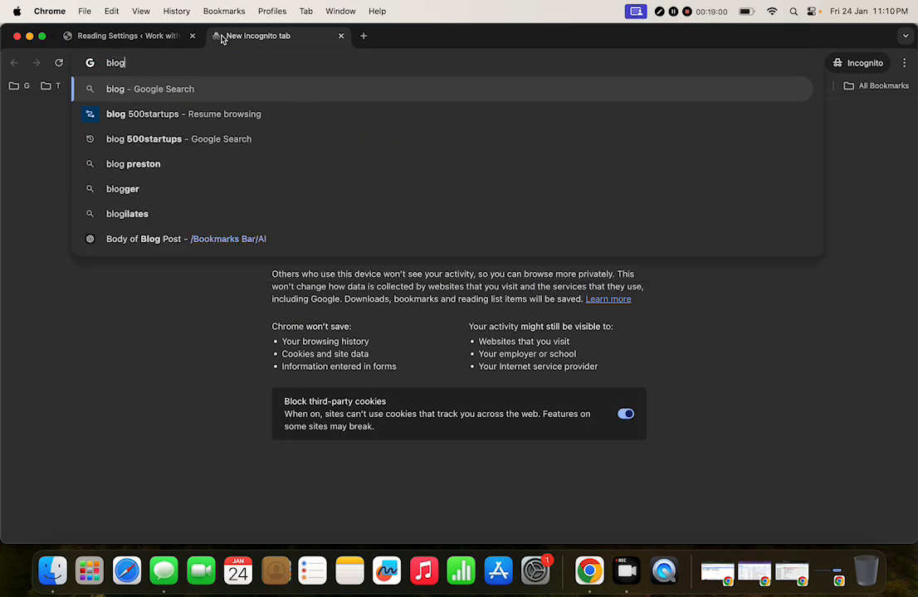
{"action": "key", "text": "BackSpace"}
{"action": "key", "text": "BackSpace"}
{"action": "key", "text": "BackSpace"}
{"action": "key", "text": "BackSpace"}
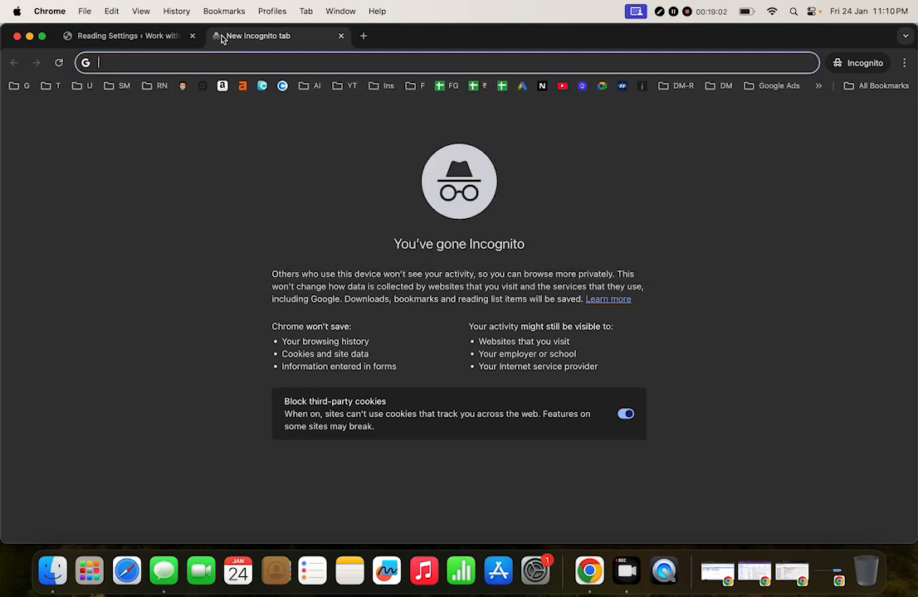
{"action": "type", "text": "raja"}
{"action": "key", "text": "Return"}
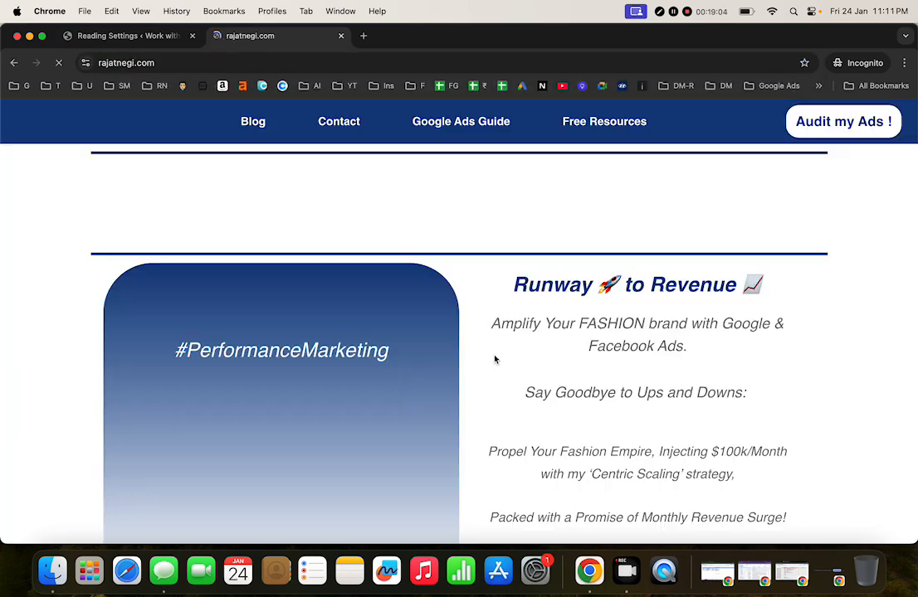
{"action": "left_click", "coordinate": [245, 124]}
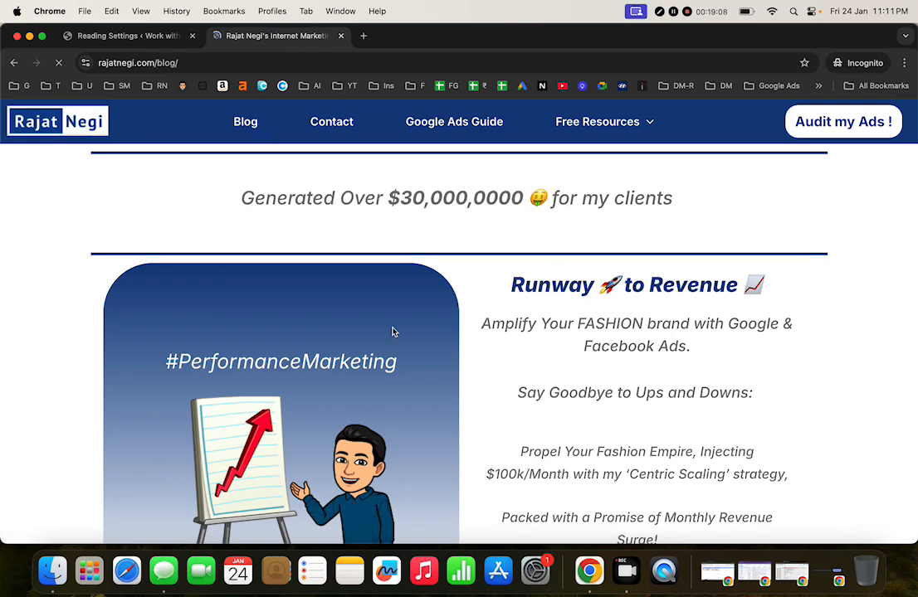
Step: Scroll through the example blog's posts, then close its tab
{"action": "scroll", "coordinate": [398, 338], "scroll_direction": "down", "scroll_amount": 15}
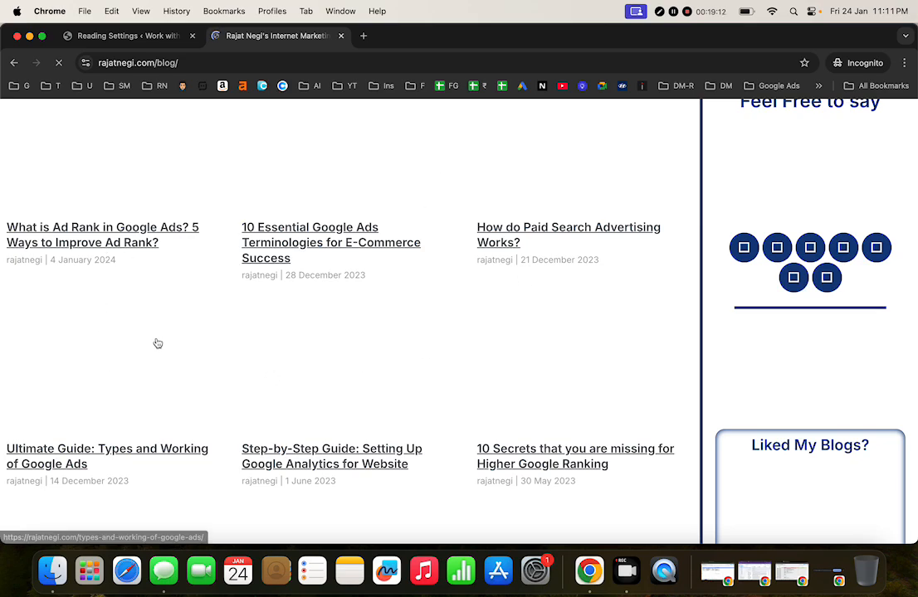
{"action": "scroll", "coordinate": [337, 362], "scroll_direction": "up", "scroll_amount": 15}
{"action": "scroll", "coordinate": [612, 430], "scroll_direction": "down", "scroll_amount": 15}
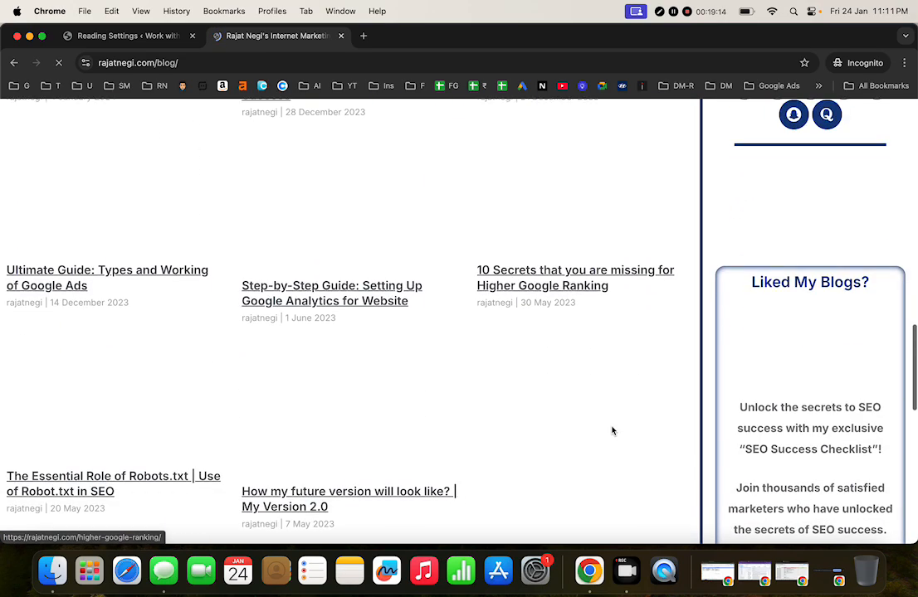
{"action": "scroll", "coordinate": [611, 431], "scroll_direction": "down", "scroll_amount": 3}
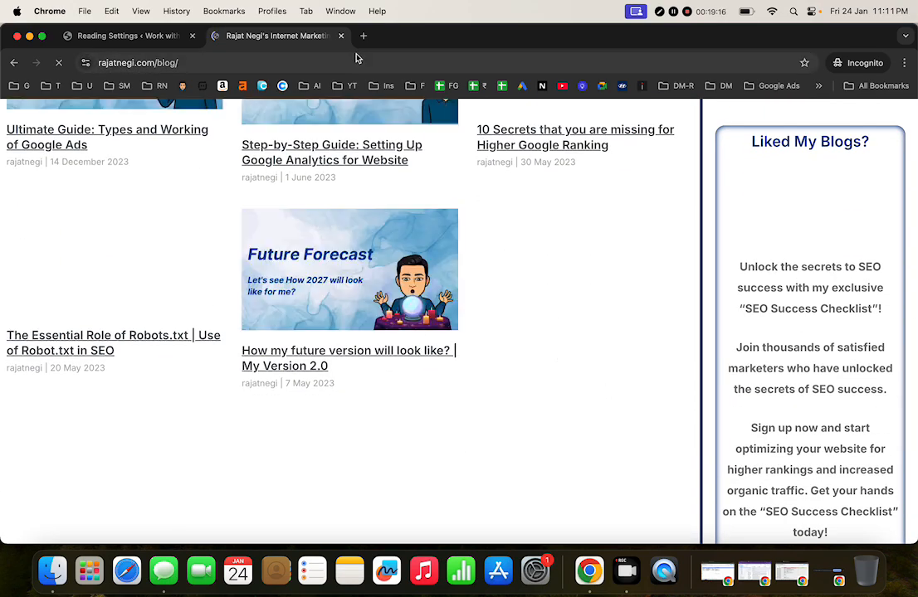
{"action": "scroll", "coordinate": [352, 272], "scroll_direction": "up", "scroll_amount": 10}
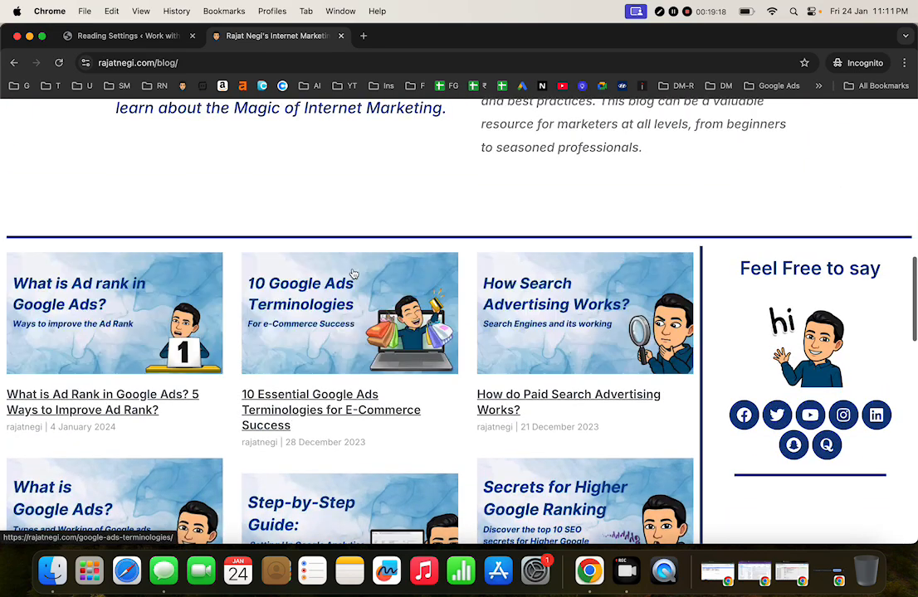
{"action": "scroll", "coordinate": [357, 321], "scroll_direction": "down", "scroll_amount": 7}
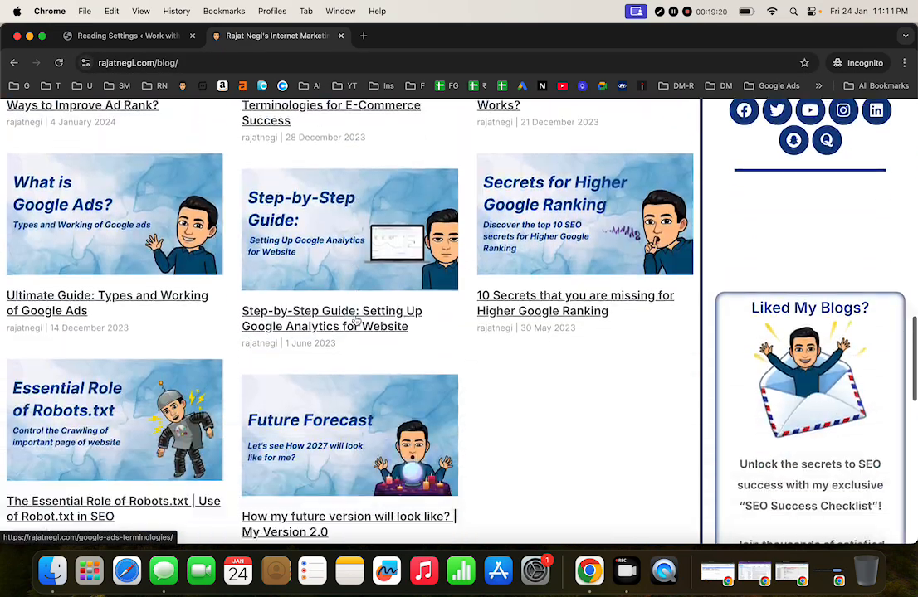
{"action": "scroll", "coordinate": [355, 321], "scroll_direction": "up", "scroll_amount": 7}
{"action": "left_click", "coordinate": [341, 36]}
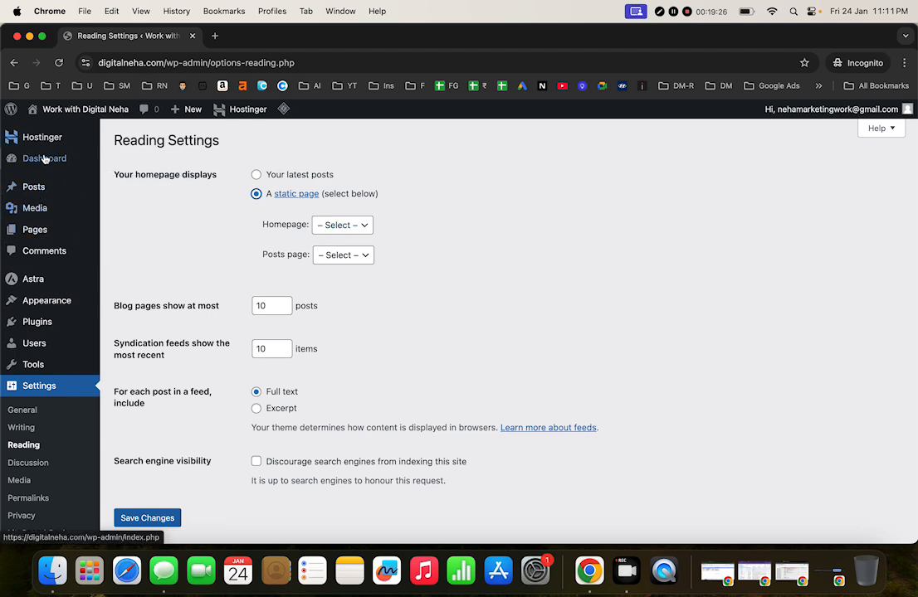
Step: Create and publish a new page titled 'Home', then return to the Dashboard
{"action": "left_click", "coordinate": [32, 230]}
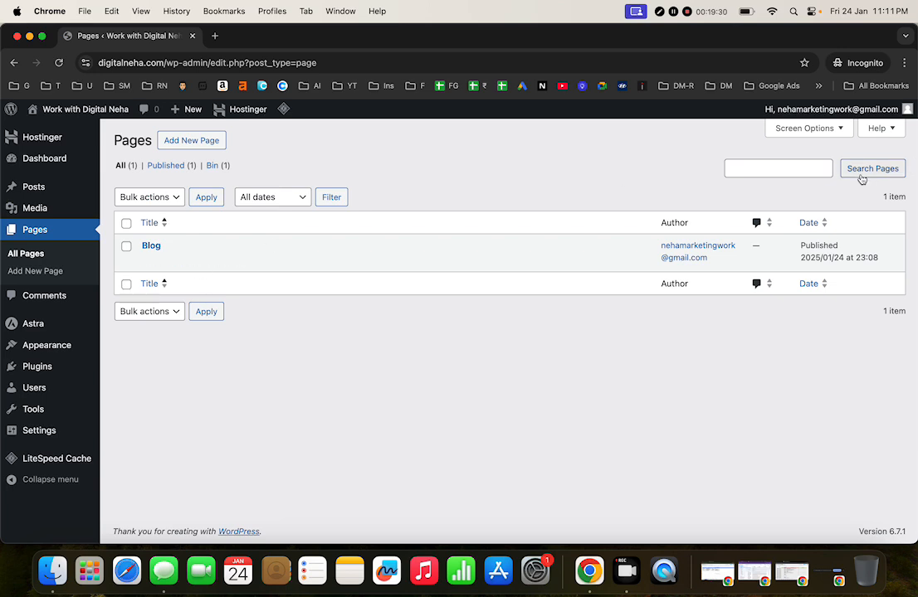
{"action": "left_click", "coordinate": [184, 140]}
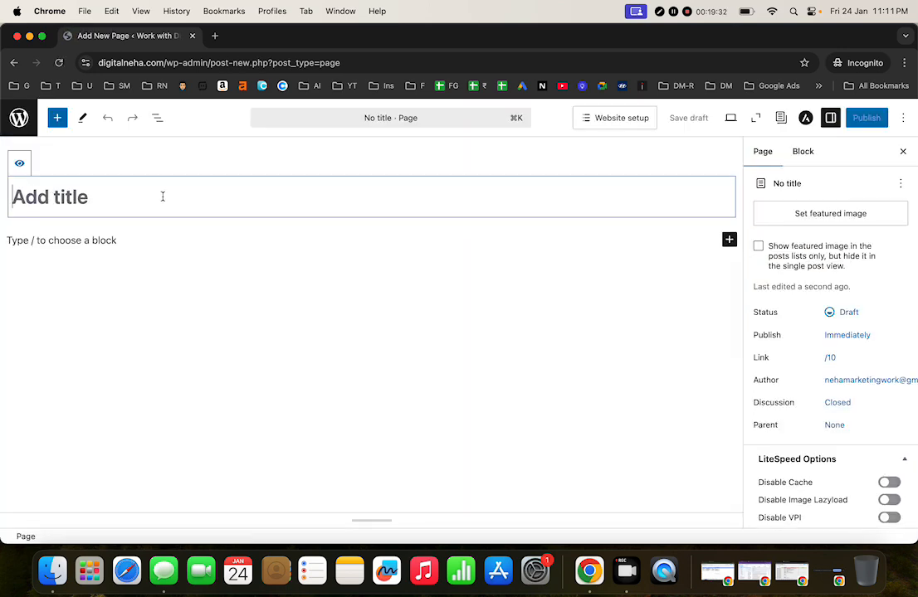
{"action": "type", "text": "HOme"}
{"action": "key", "text": "BackSpace"}
{"action": "key", "text": "BackSpace"}
{"action": "key", "text": "BackSpace"}
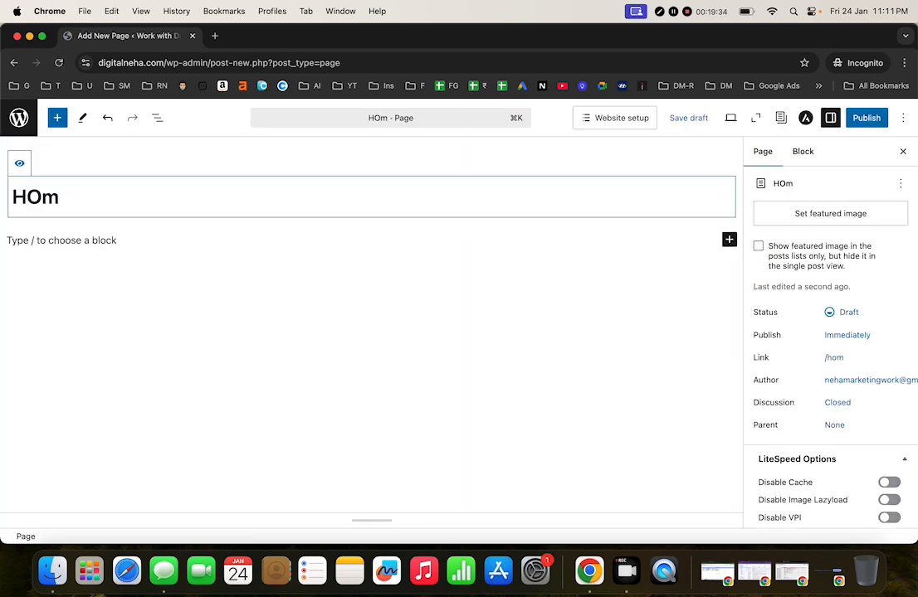
{"action": "type", "text": "ome"}
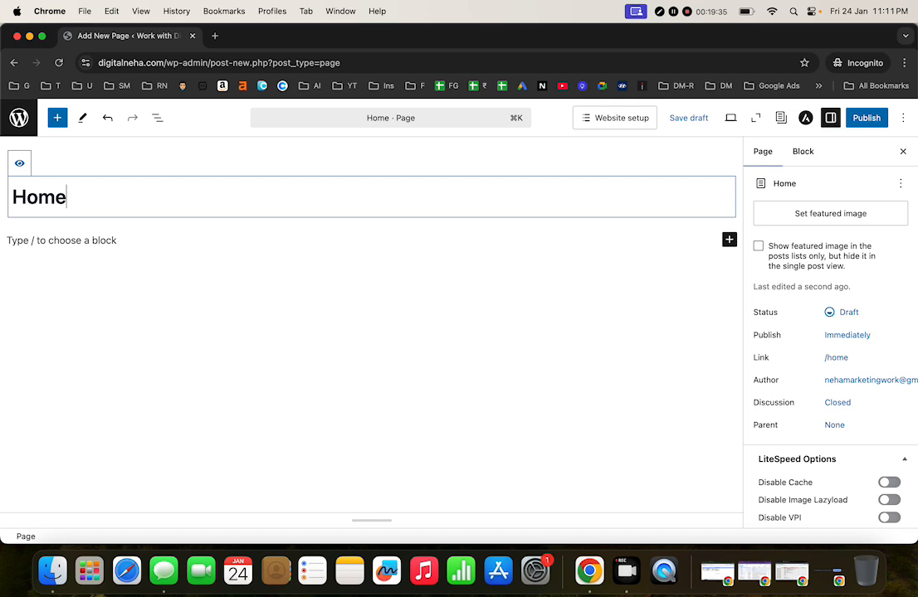
{"action": "left_click", "coordinate": [864, 120]}
{"action": "left_click", "coordinate": [865, 122]}
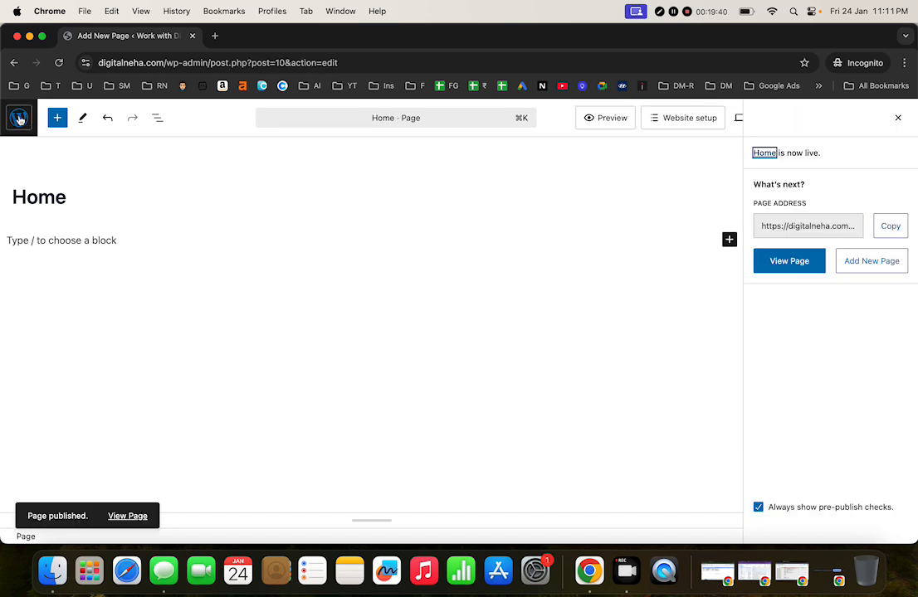
{"action": "left_click", "coordinate": [18, 118]}
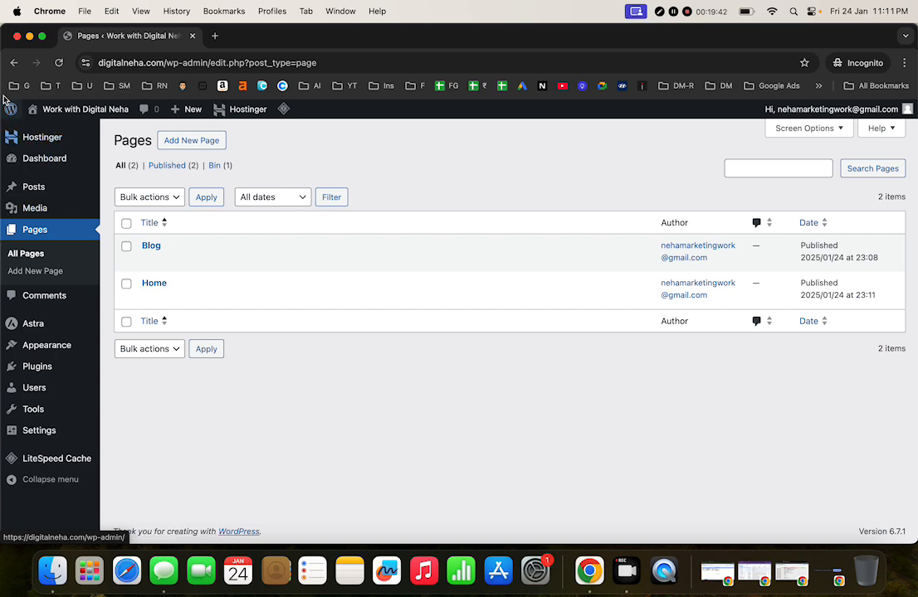
{"action": "left_click", "coordinate": [12, 110]}
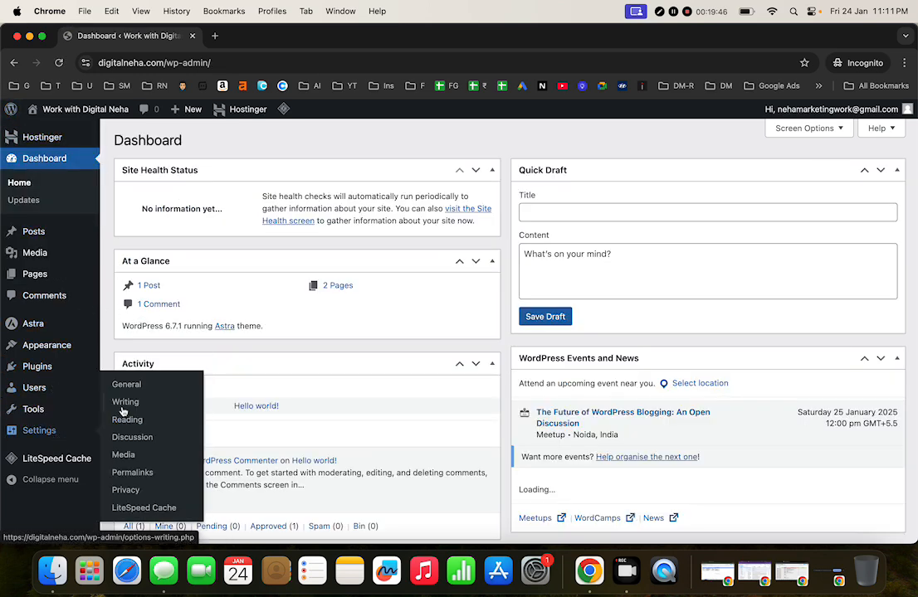
Step: In Reading Settings, pick Home as the homepage and Blog as the posts page, then save
{"action": "left_click", "coordinate": [129, 419]}
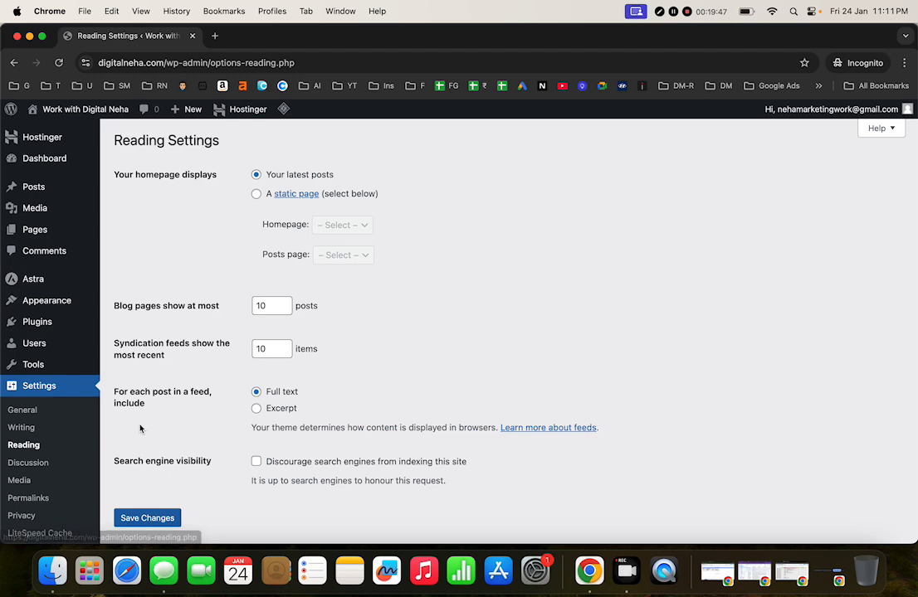
{"action": "left_click", "coordinate": [256, 196]}
{"action": "left_click", "coordinate": [350, 234]}
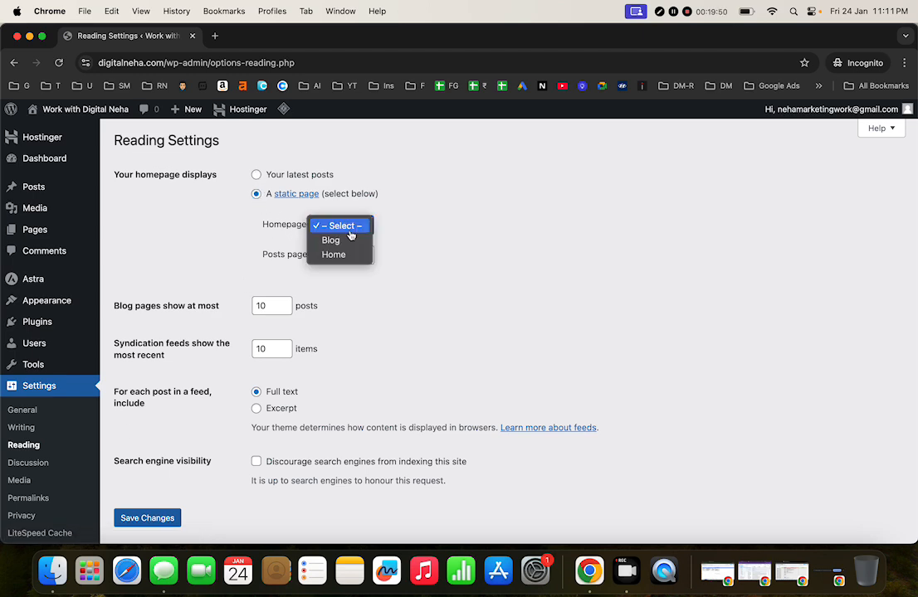
{"action": "left_click", "coordinate": [347, 255]}
{"action": "left_click", "coordinate": [341, 261]}
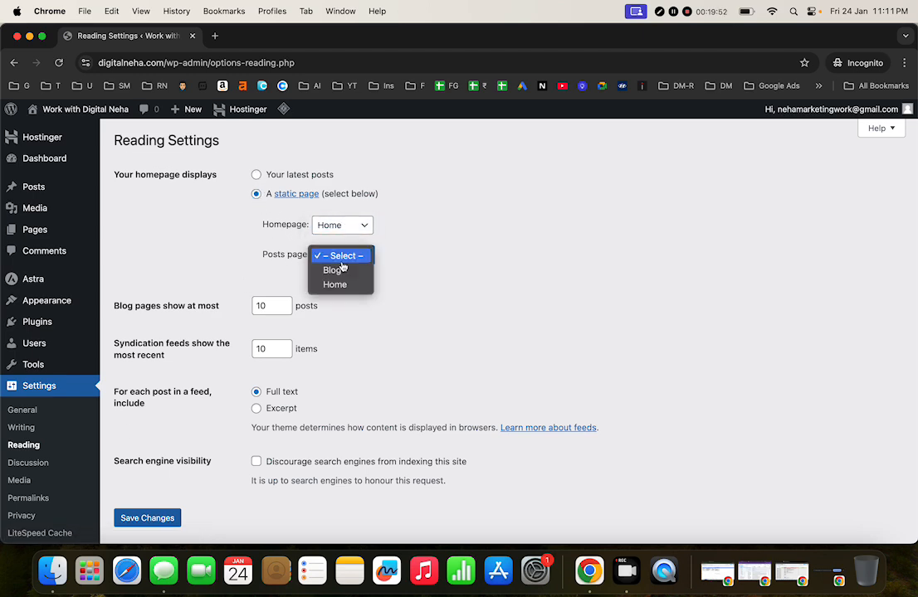
{"action": "left_click", "coordinate": [350, 272]}
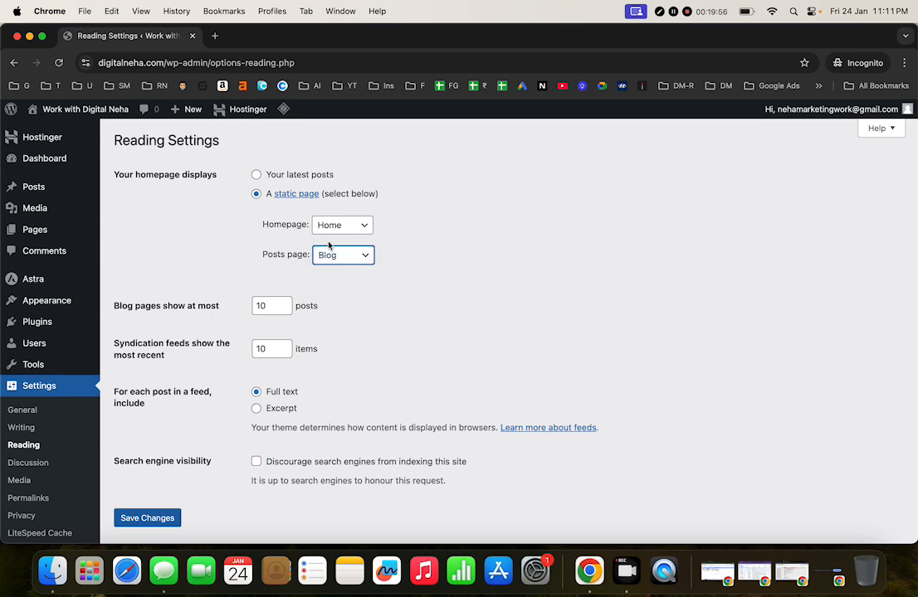
{"action": "scroll", "coordinate": [253, 355], "scroll_direction": "down", "scroll_amount": 2}
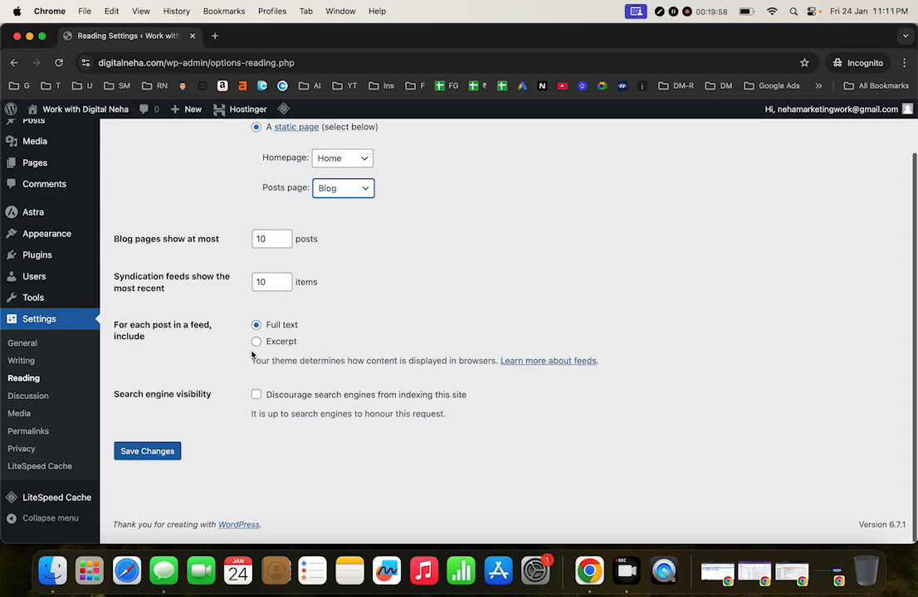
{"action": "left_click", "coordinate": [173, 456]}
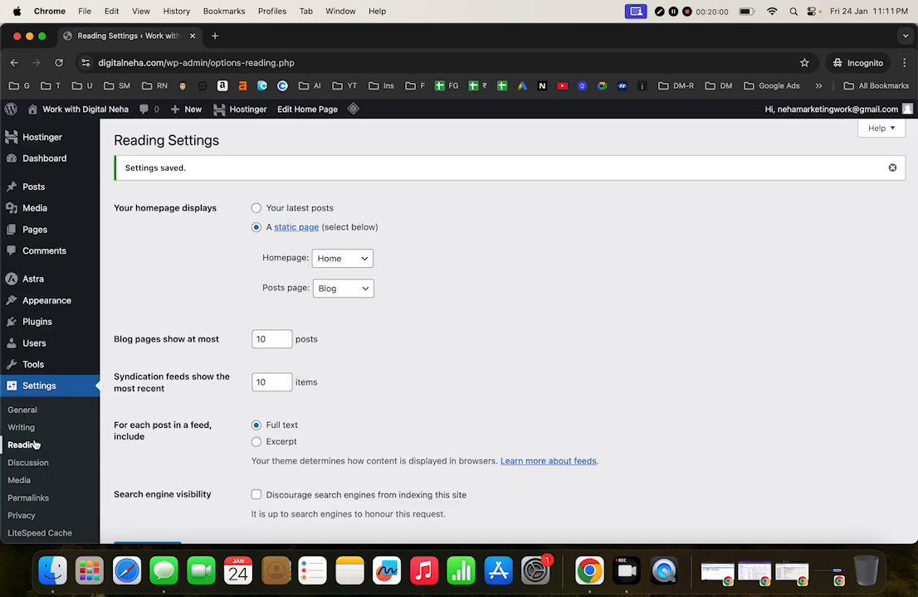
Step: In Discussion Settings, untick the previously-approved-comment rule and tick manual comment approval
{"action": "left_click", "coordinate": [48, 463]}
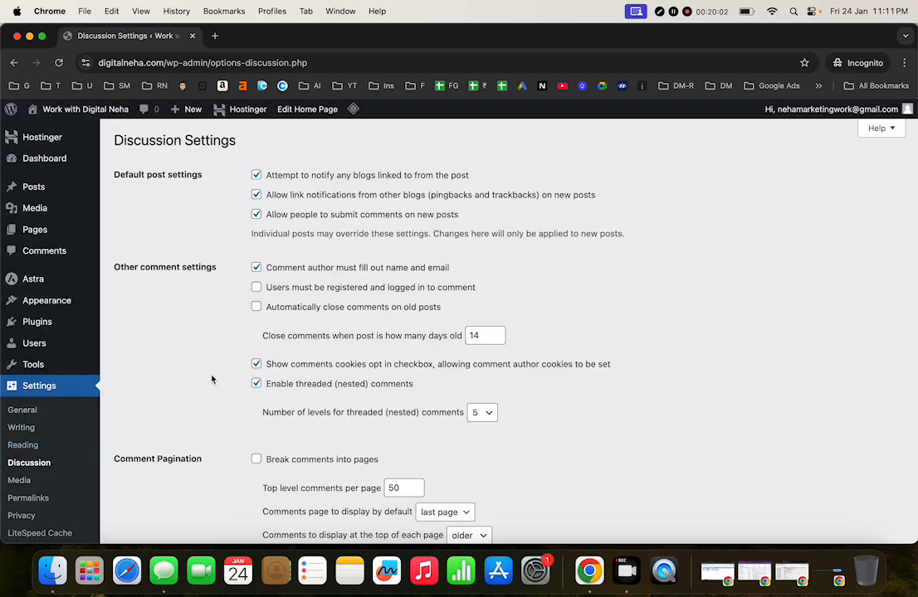
{"action": "scroll", "coordinate": [315, 278], "scroll_direction": "down", "scroll_amount": 7}
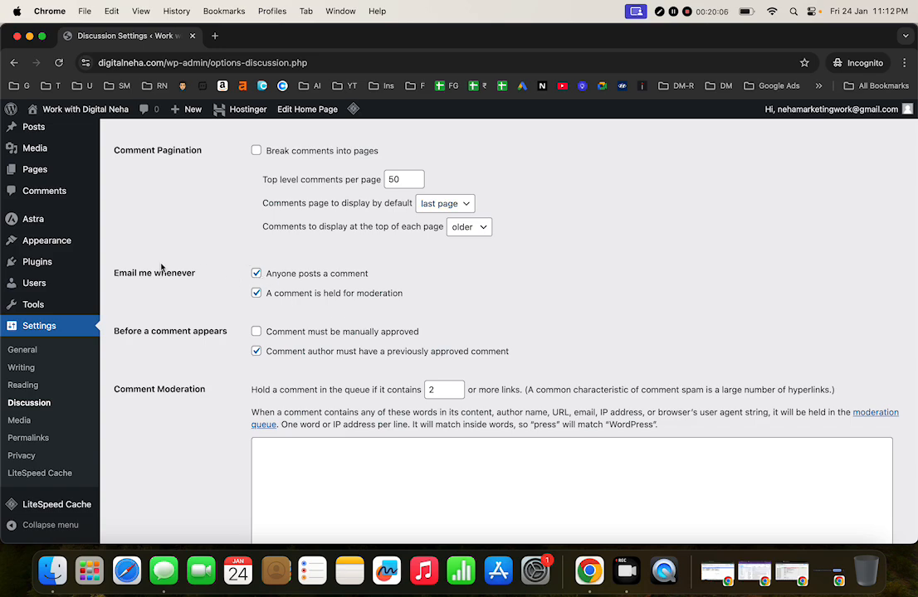
{"action": "scroll", "coordinate": [322, 330], "scroll_direction": "up", "scroll_amount": 7}
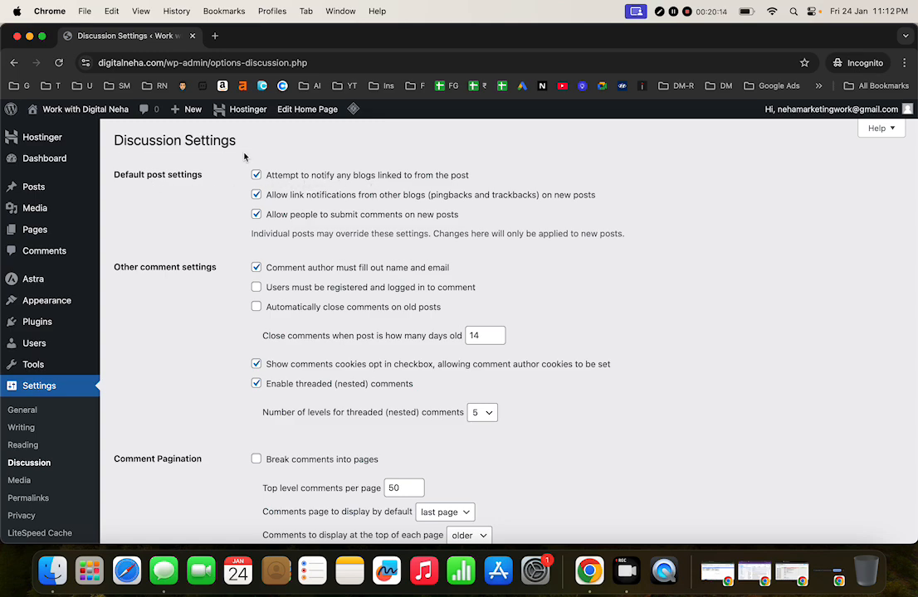
{"action": "scroll", "coordinate": [338, 247], "scroll_direction": "down", "scroll_amount": 5}
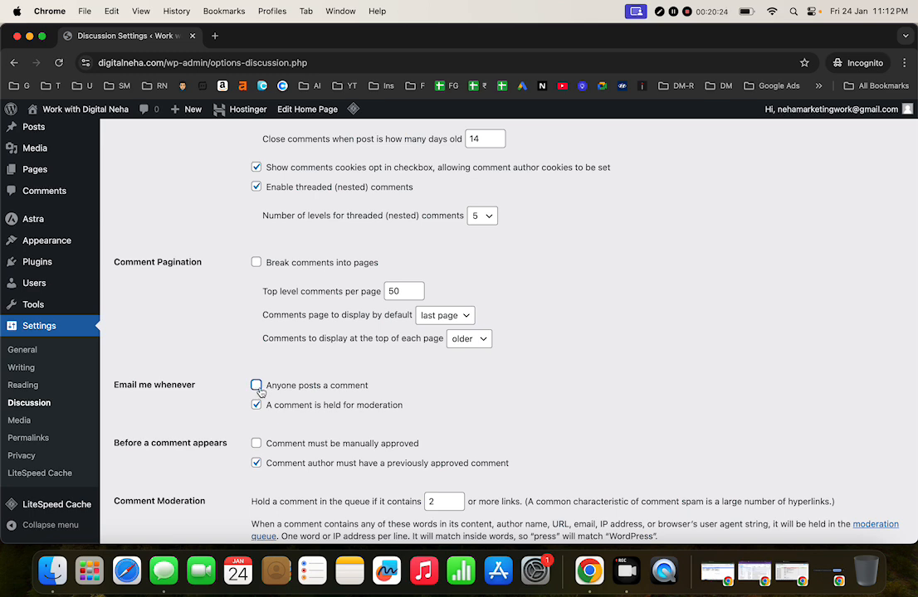
{"action": "scroll", "coordinate": [310, 401], "scroll_direction": "down", "scroll_amount": 3}
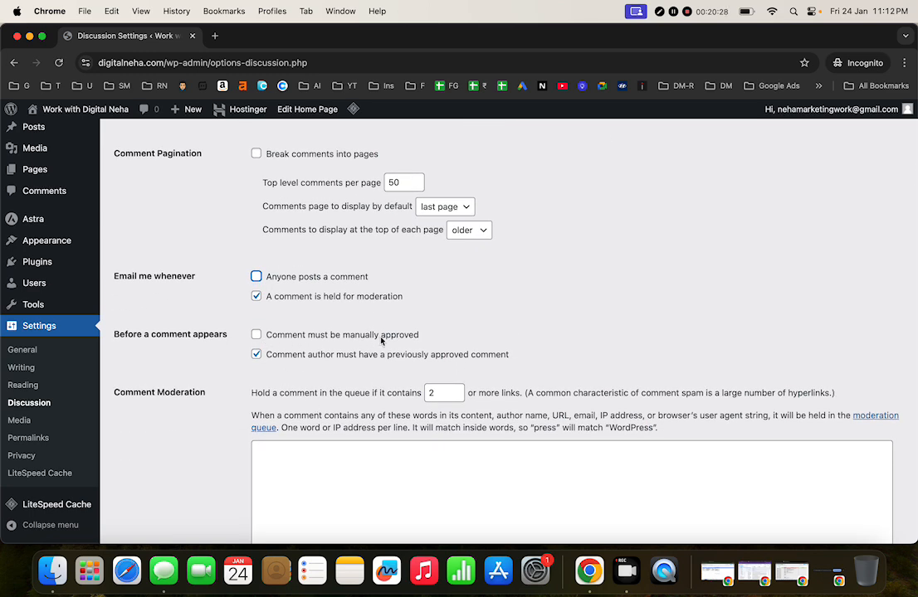
{"action": "left_click", "coordinate": [259, 356]}
{"action": "left_click", "coordinate": [258, 336]}
Step: Review the remaining discussion options and save the Discussion Settings
{"action": "scroll", "coordinate": [338, 361], "scroll_direction": "up", "scroll_amount": 1}
{"action": "scroll", "coordinate": [338, 362], "scroll_direction": "up", "scroll_amount": 2}
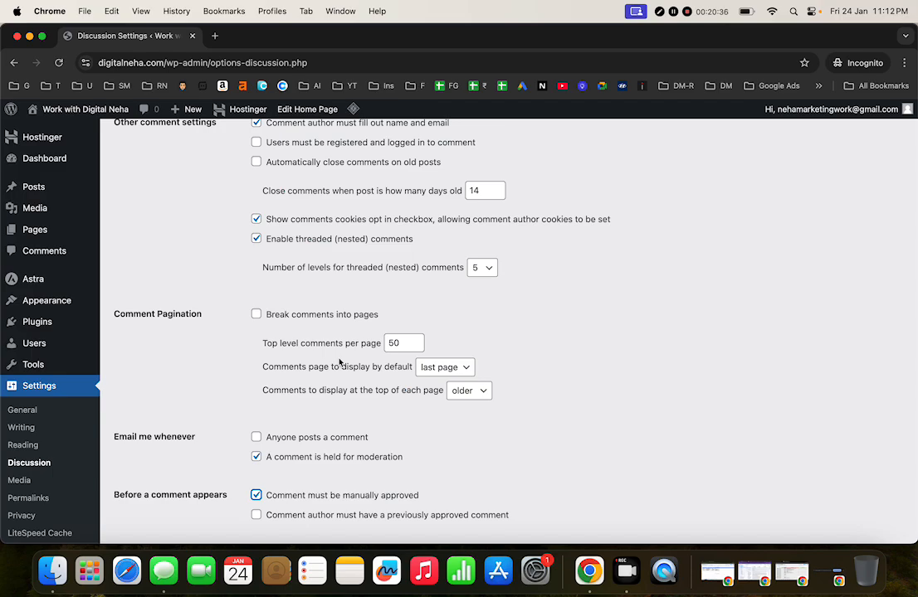
{"action": "scroll", "coordinate": [339, 362], "scroll_direction": "up", "scroll_amount": 1}
{"action": "scroll", "coordinate": [338, 362], "scroll_direction": "up", "scroll_amount": 2}
{"action": "scroll", "coordinate": [339, 362], "scroll_direction": "down", "scroll_amount": 1}
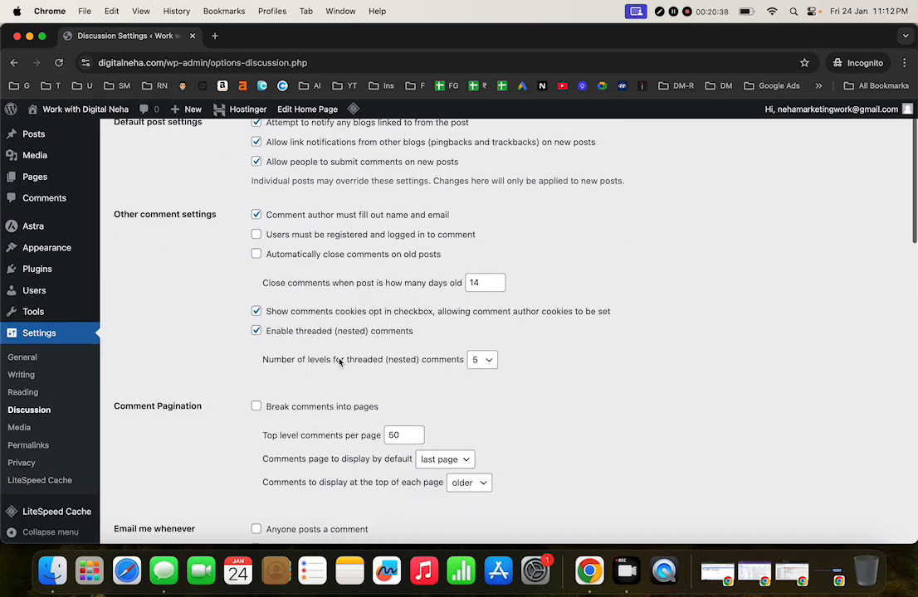
{"action": "scroll", "coordinate": [339, 362], "scroll_direction": "down", "scroll_amount": 15}
{"action": "scroll", "coordinate": [293, 363], "scroll_direction": "up", "scroll_amount": 3}
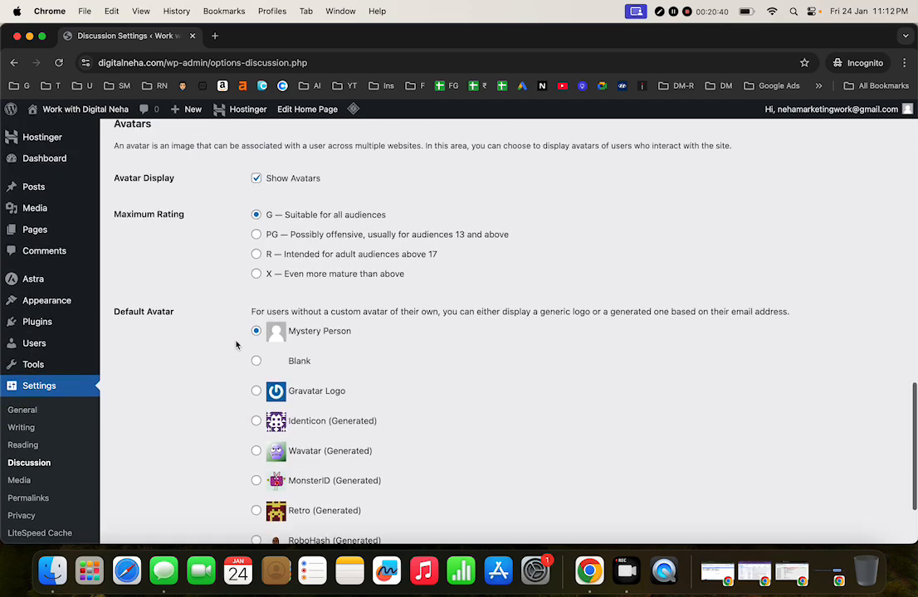
{"action": "scroll", "coordinate": [235, 345], "scroll_direction": "up", "scroll_amount": 10}
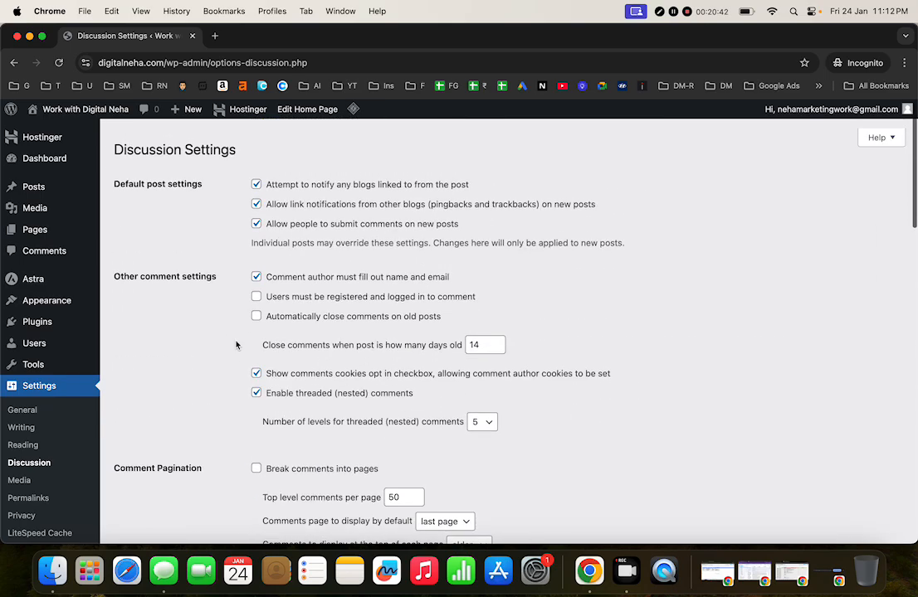
{"action": "scroll", "coordinate": [238, 340], "scroll_direction": "down", "scroll_amount": 3}
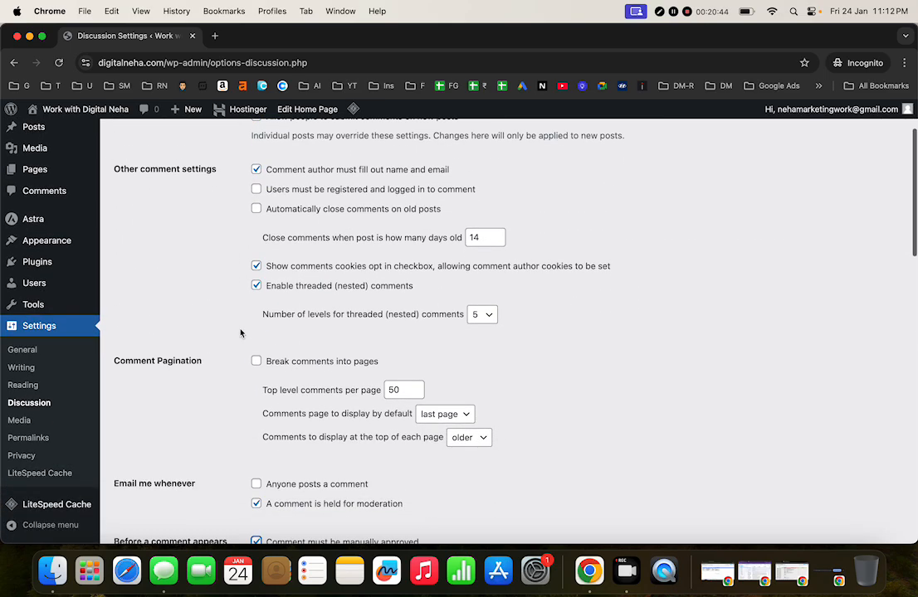
{"action": "scroll", "coordinate": [237, 348], "scroll_direction": "down", "scroll_amount": 15}
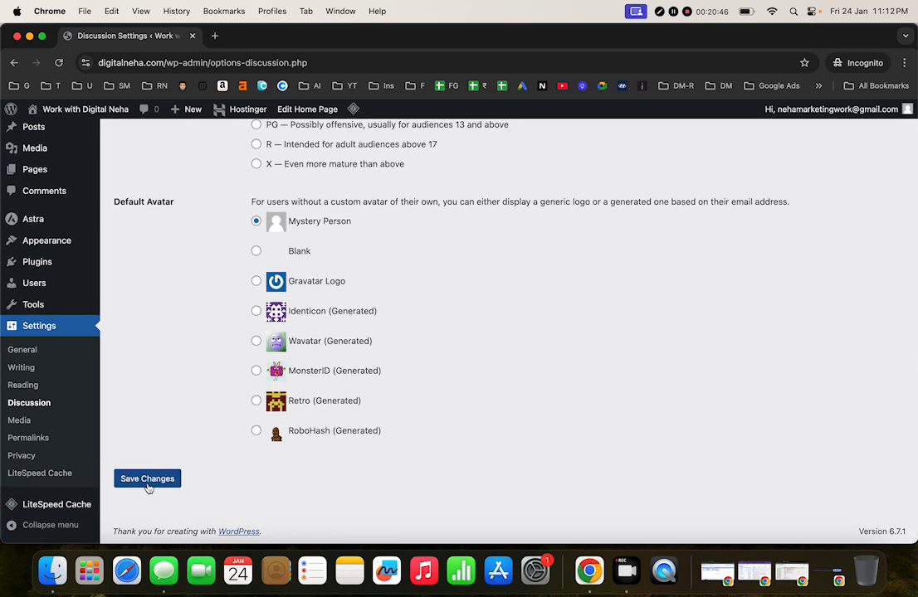
{"action": "left_click", "coordinate": [148, 489]}
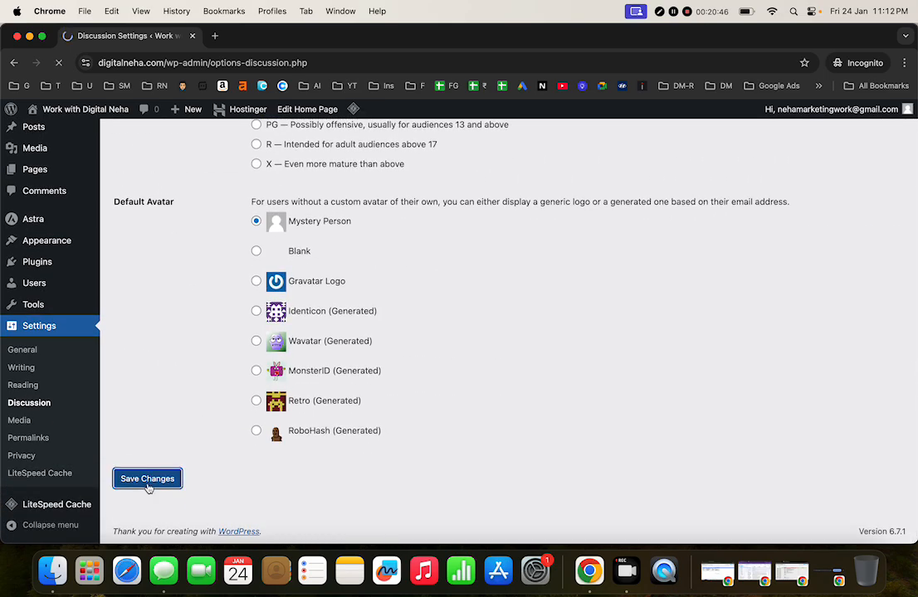
Step: Look over Media Settings, then confirm Post name is the permalink structure
{"action": "left_click", "coordinate": [39, 423]}
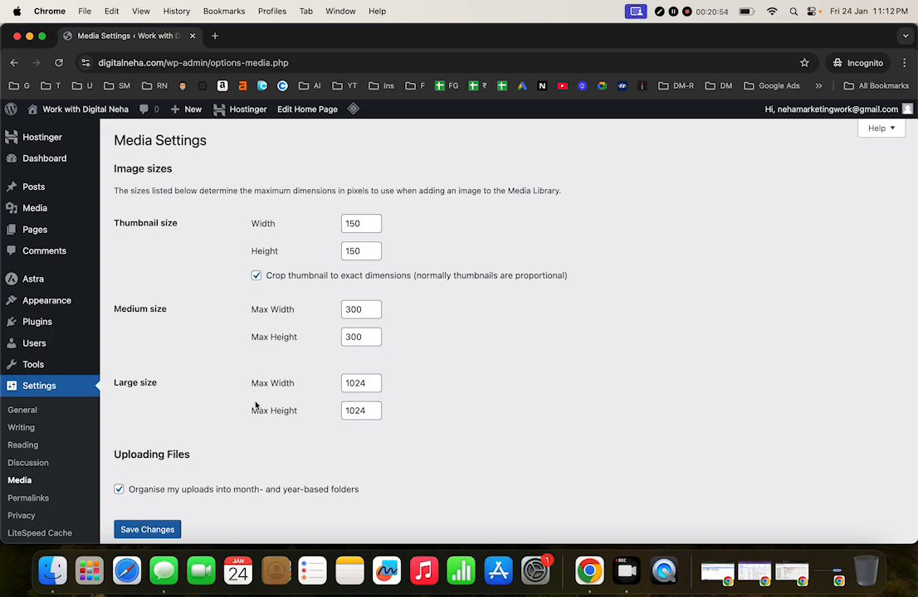
{"action": "left_click", "coordinate": [55, 498]}
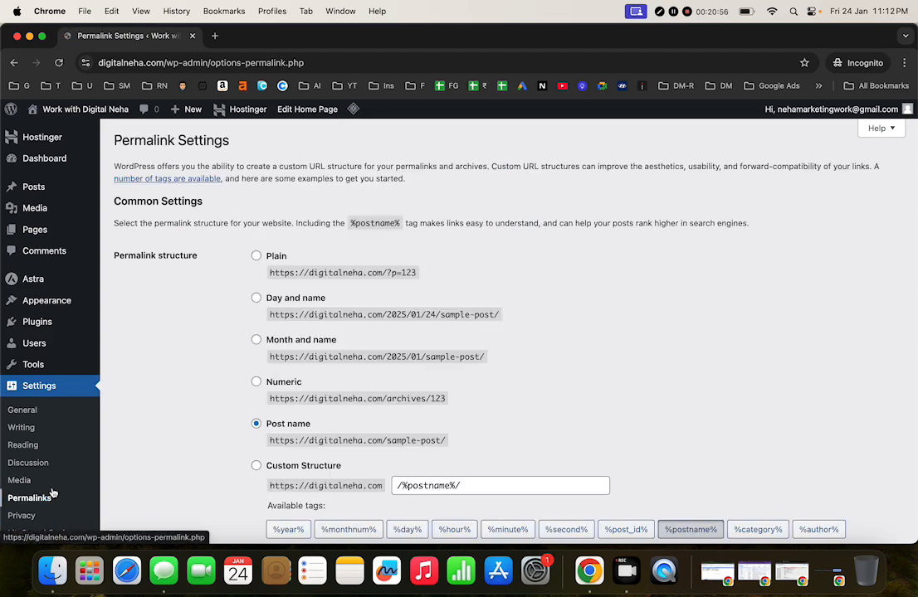
{"action": "scroll", "coordinate": [54, 494], "scroll_direction": "down", "scroll_amount": 2}
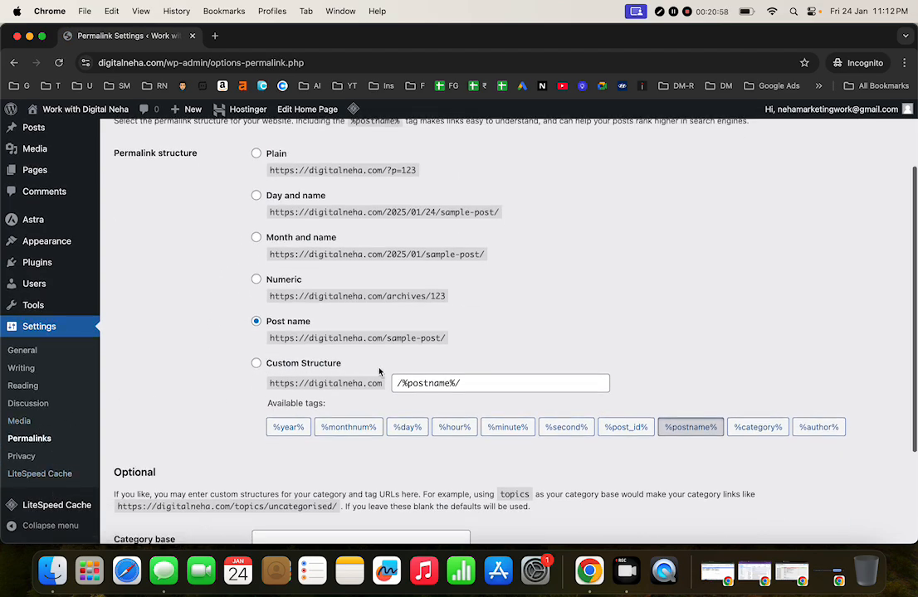
{"action": "scroll", "coordinate": [381, 371], "scroll_direction": "up", "scroll_amount": 1}
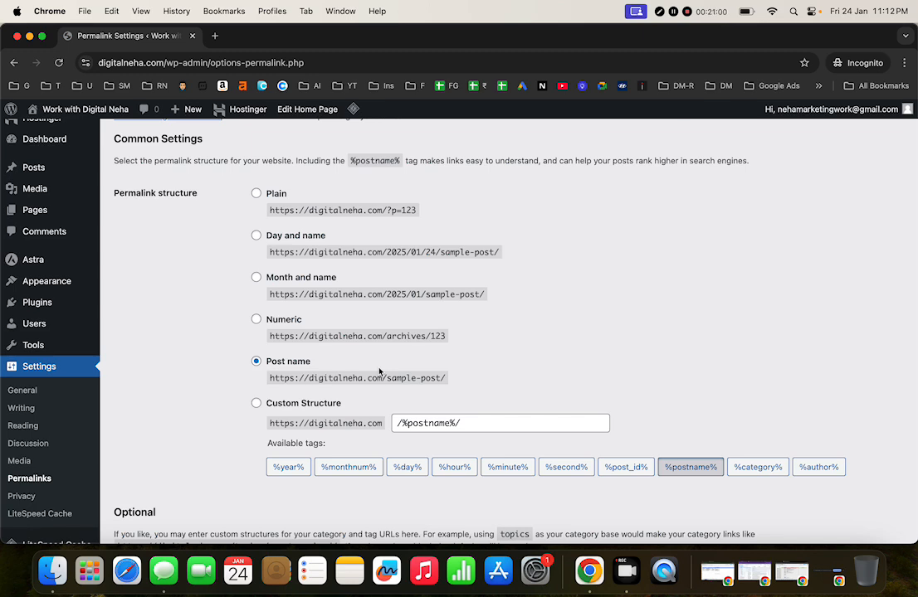
{"action": "scroll", "coordinate": [380, 371], "scroll_direction": "up", "scroll_amount": 1}
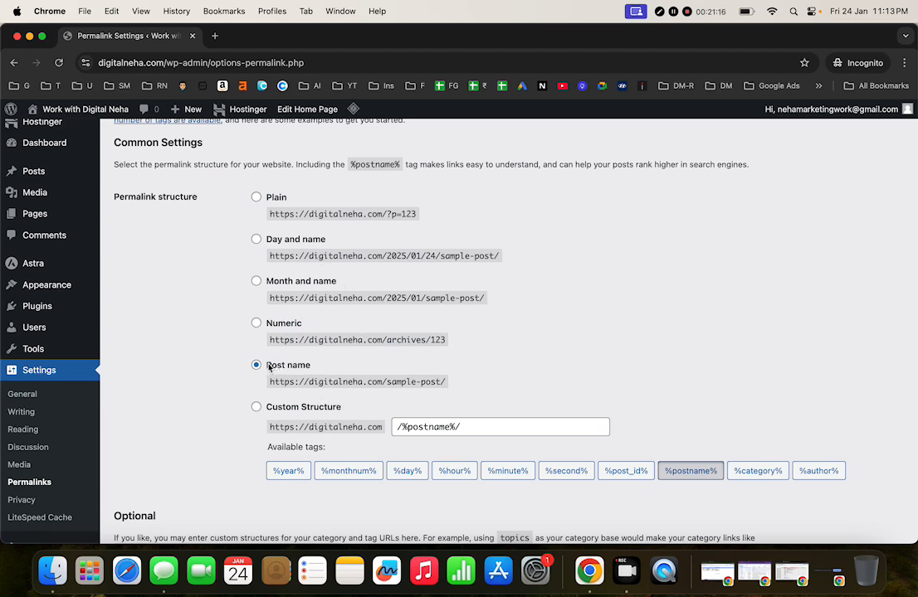
{"action": "left_click_drag", "start_coordinate": [269, 367], "coordinate": [324, 377]}
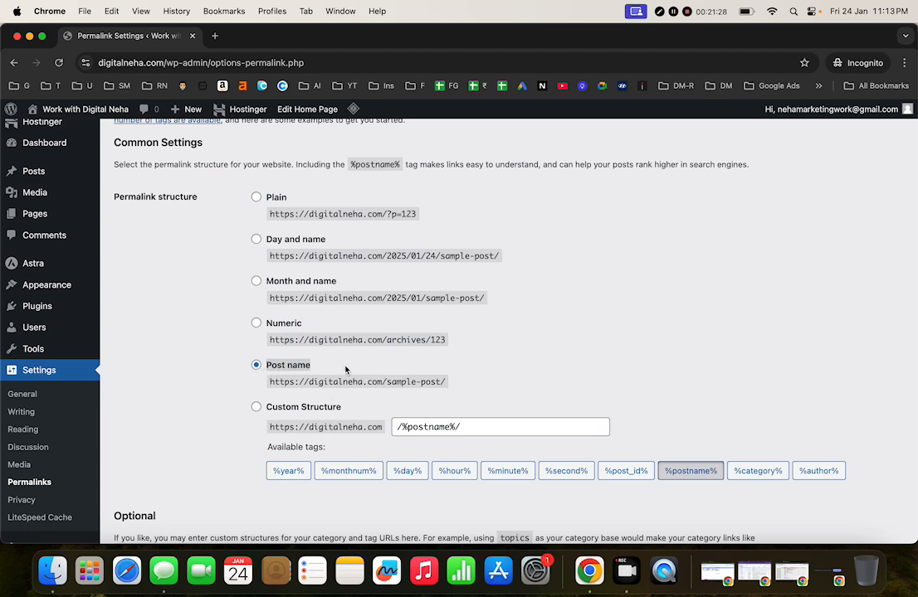
{"action": "scroll", "coordinate": [288, 377], "scroll_direction": "down", "scroll_amount": 5}
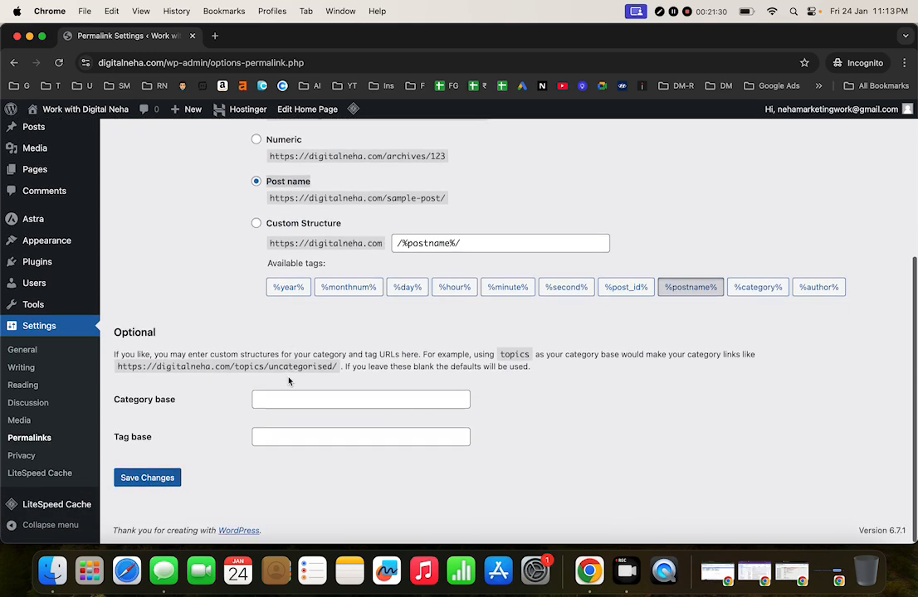
{"action": "scroll", "coordinate": [290, 380], "scroll_direction": "up", "scroll_amount": 6}
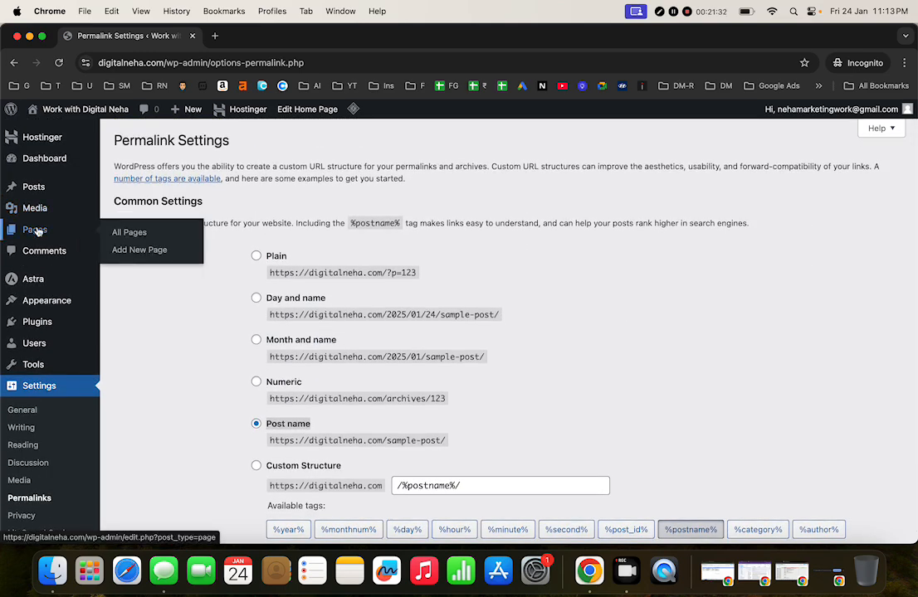
Step: View the live Blog page, then return to the Dashboard via the admin bar site menu
{"action": "left_click", "coordinate": [37, 230]}
{"action": "mouse_move", "coordinate": [145, 267]}
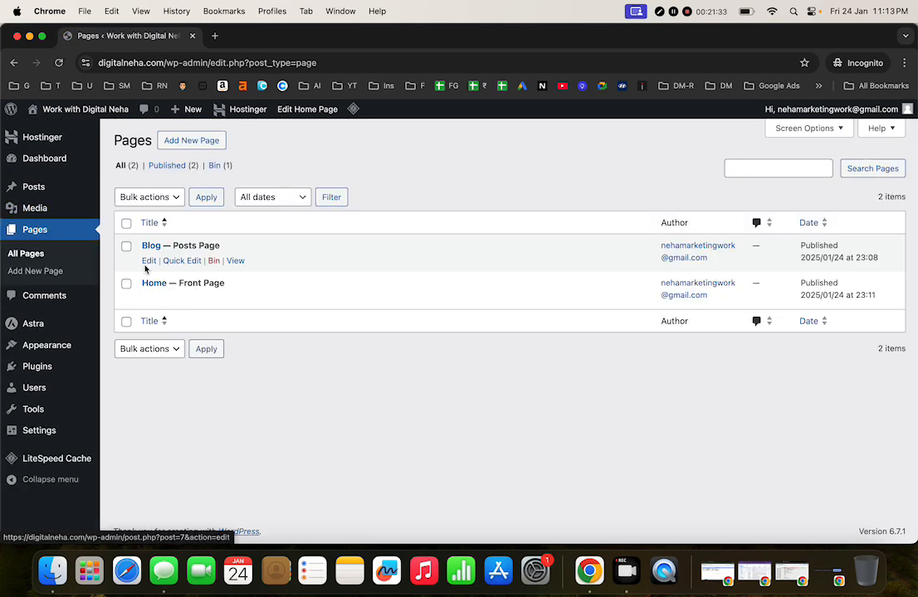
{"action": "left_click", "coordinate": [235, 262]}
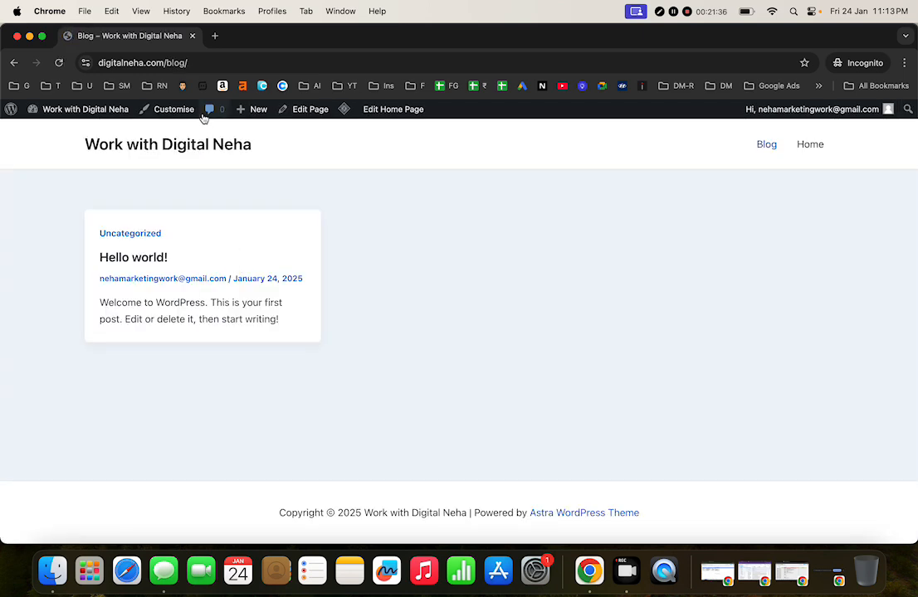
{"action": "left_click_drag", "start_coordinate": [106, 63], "coordinate": [201, 64]}
{"action": "left_click", "coordinate": [240, 64]}
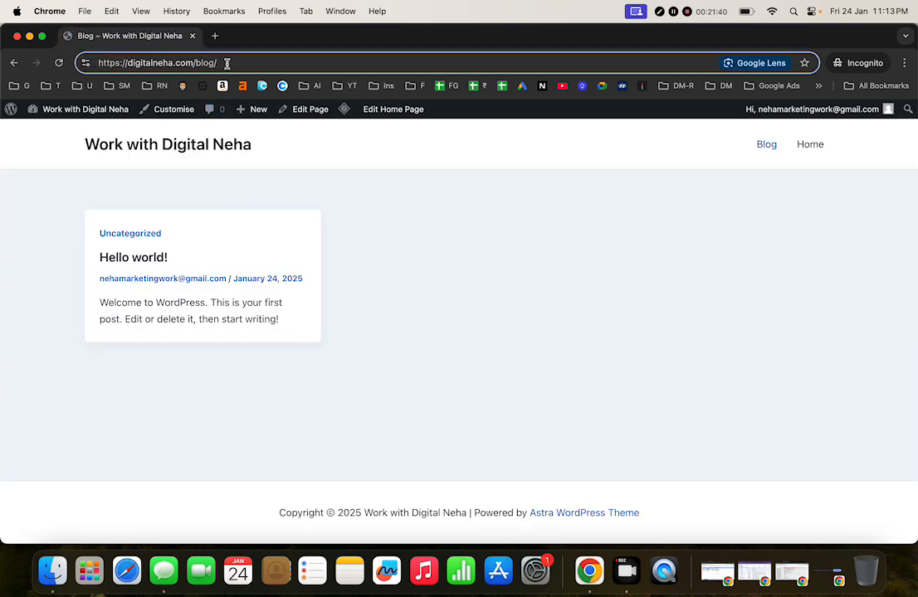
{"action": "left_click", "coordinate": [66, 119]}
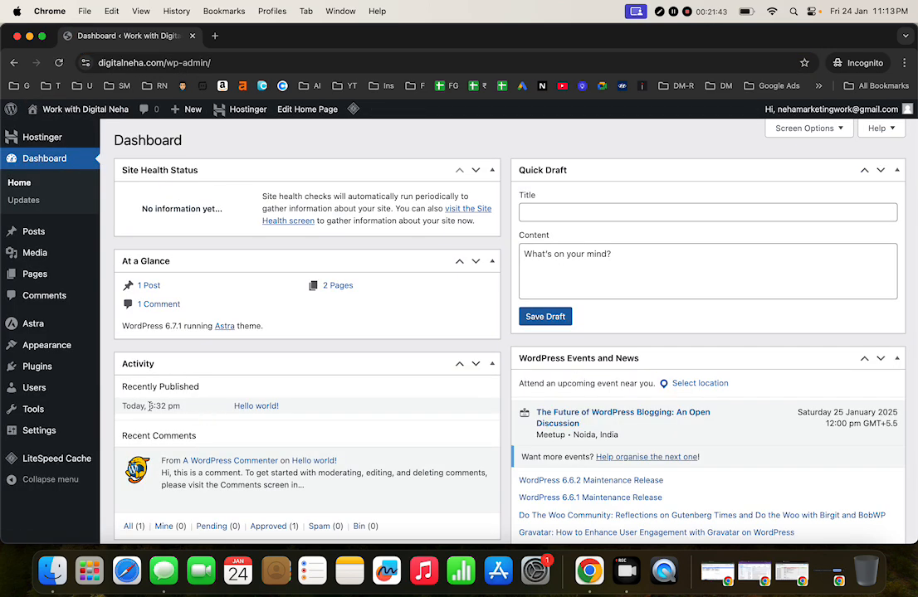
Step: Locate Appearance and its Themes entry in the Dashboard's admin sidebar
{"action": "mouse_move", "coordinate": [60, 439]}
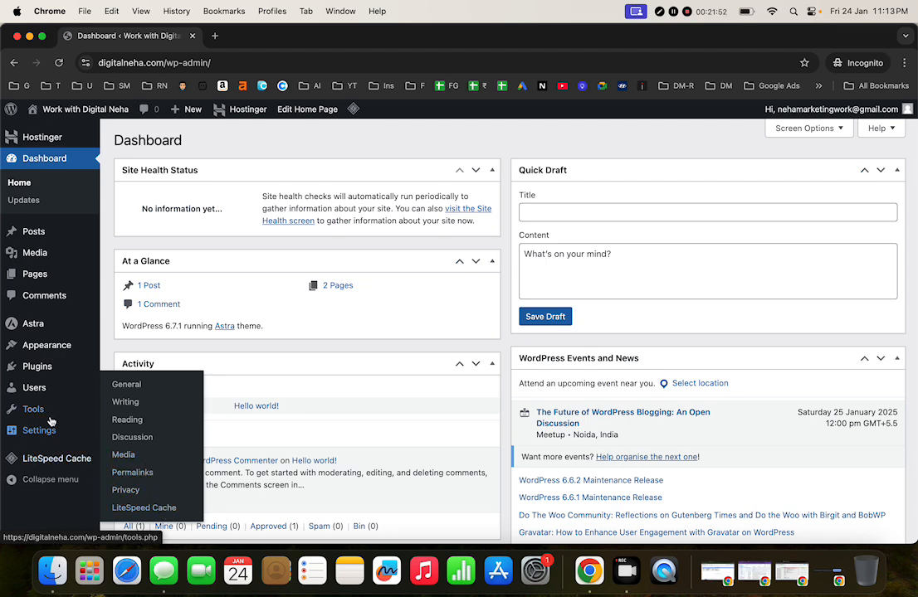
{"action": "mouse_move", "coordinate": [53, 400]}
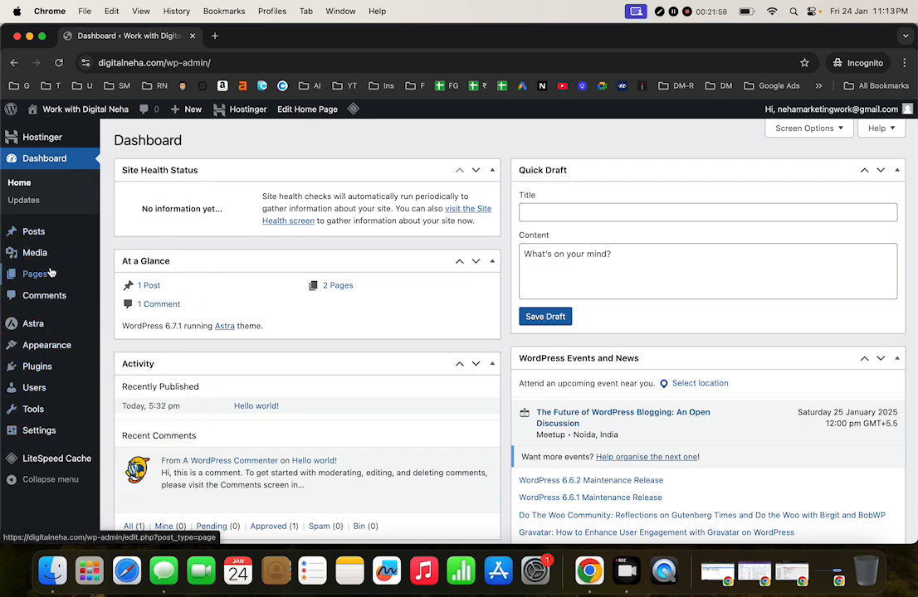
{"action": "mouse_move", "coordinate": [58, 260]}
{"action": "scroll", "coordinate": [63, 348], "scroll_direction": "down", "scroll_amount": 1}
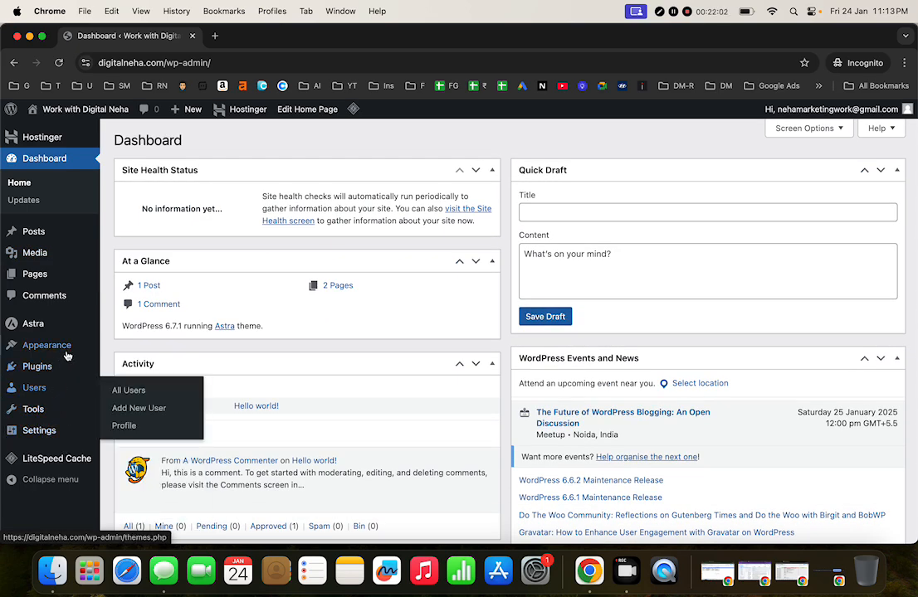
{"action": "mouse_move", "coordinate": [68, 344]}
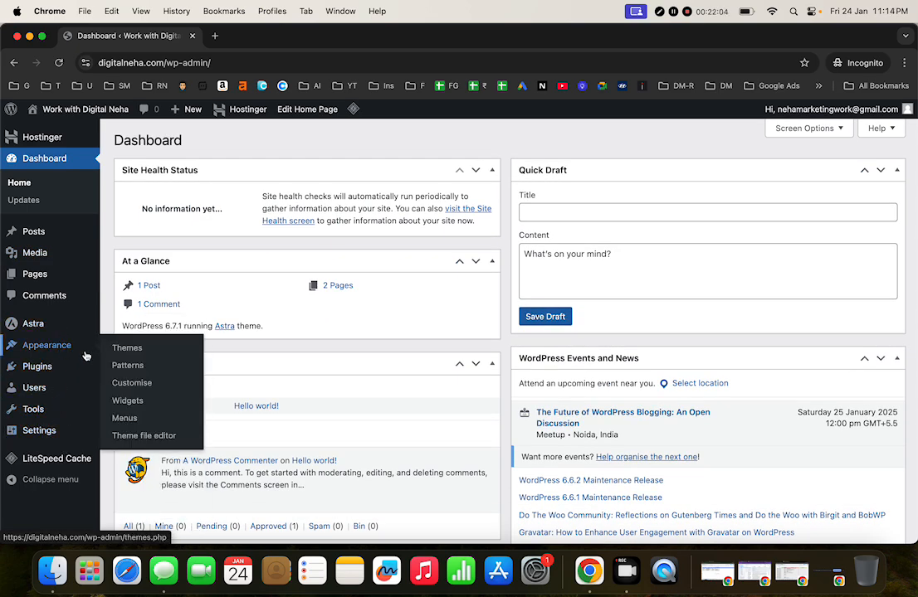
Step: Delete the Twenty Twenty-Five theme from the installed themes
{"action": "left_click", "coordinate": [116, 348]}
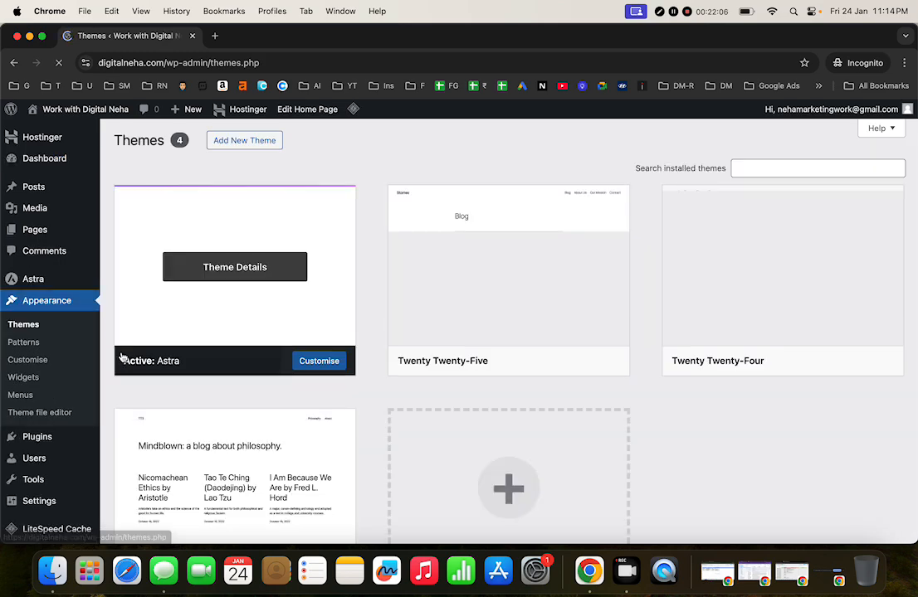
{"action": "scroll", "coordinate": [322, 425], "scroll_direction": "down", "scroll_amount": 5}
{"action": "scroll", "coordinate": [319, 424], "scroll_direction": "up", "scroll_amount": 5}
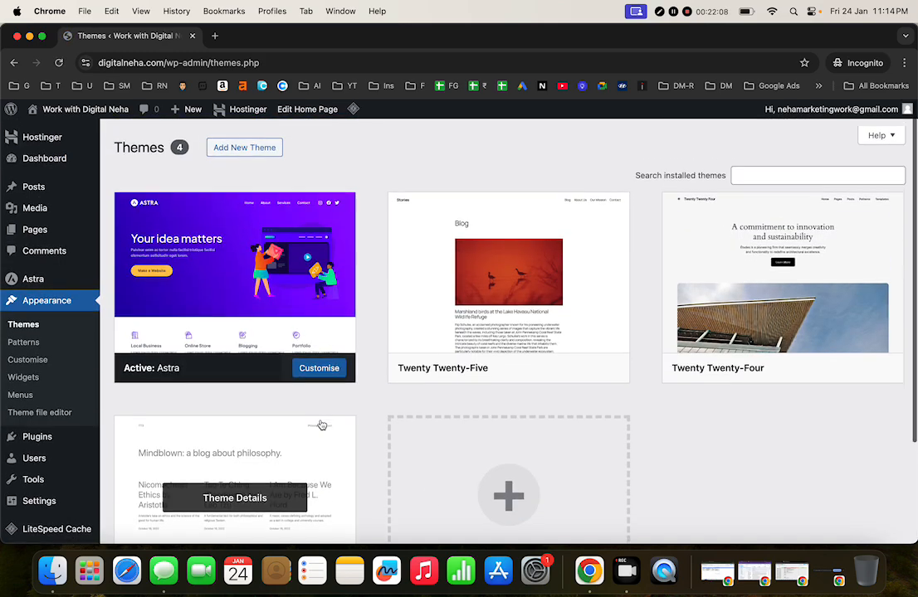
{"action": "left_click", "coordinate": [510, 327]}
{"action": "left_click", "coordinate": [532, 515]}
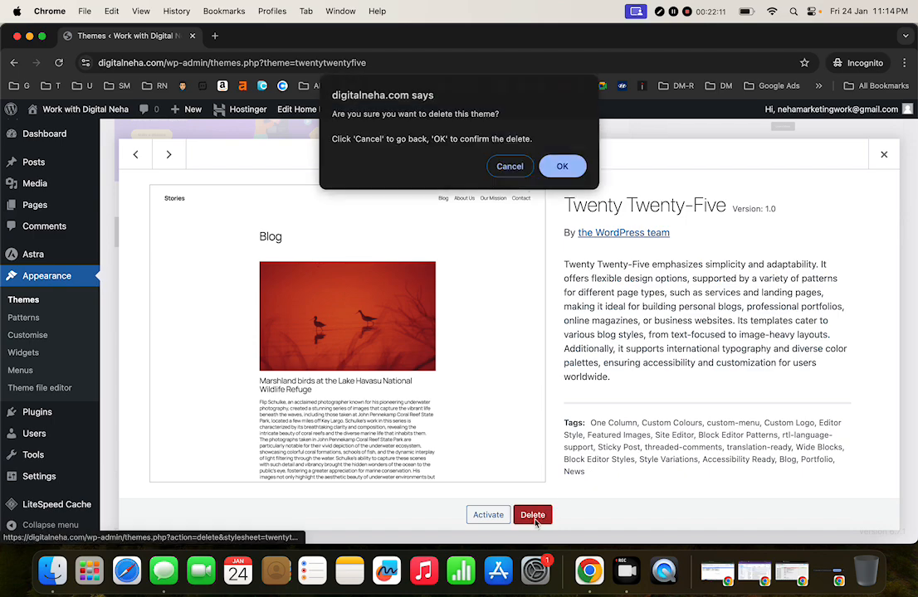
{"action": "left_click", "coordinate": [569, 163]}
Step: Delete the Twenty Twenty-Four theme
{"action": "scroll", "coordinate": [498, 249], "scroll_direction": "up", "scroll_amount": 5}
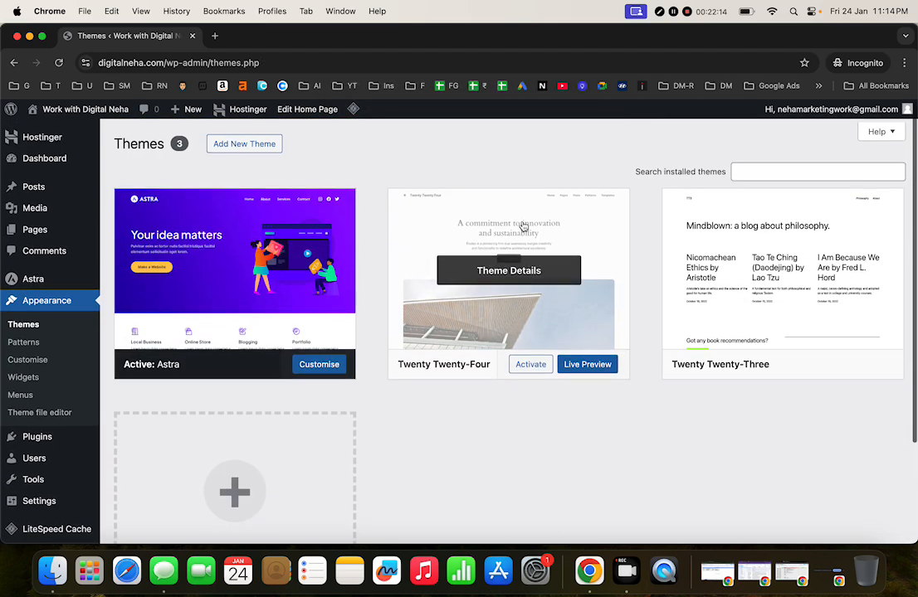
{"action": "left_click", "coordinate": [510, 245]}
{"action": "left_click", "coordinate": [531, 515]}
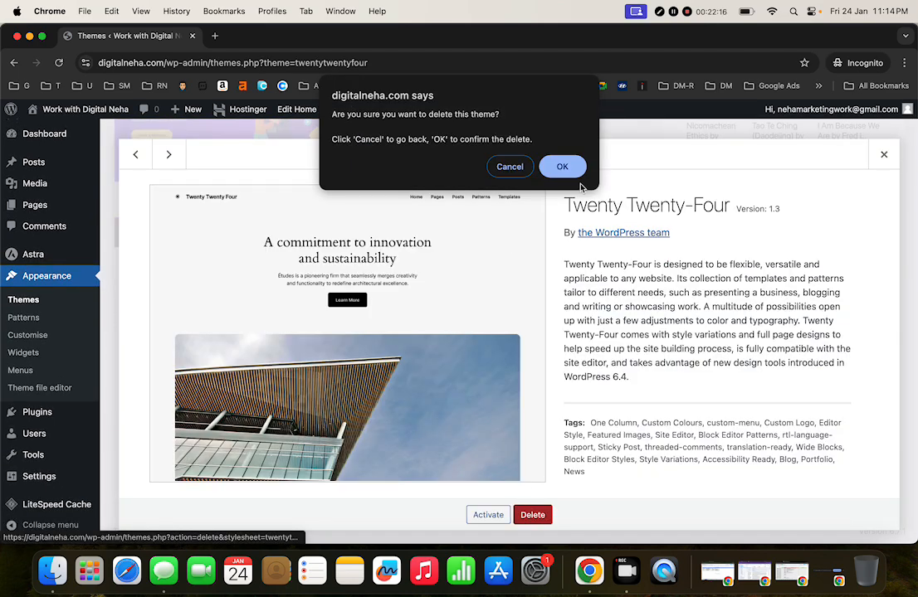
{"action": "left_click", "coordinate": [565, 164]}
Step: Delete the Twenty Twenty-Three theme and bring up the Astra theme details
{"action": "left_click", "coordinate": [502, 232]}
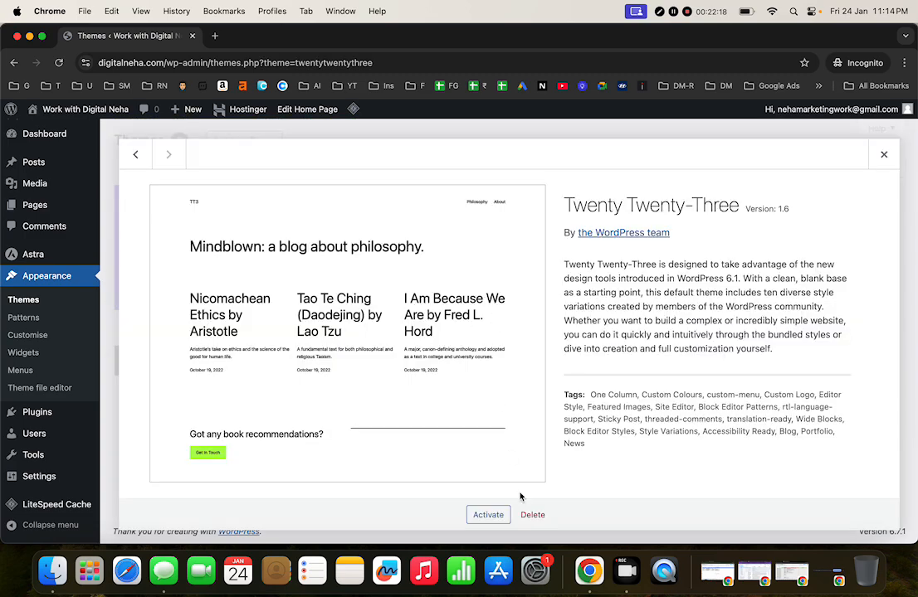
{"action": "left_click", "coordinate": [532, 515]}
{"action": "left_click", "coordinate": [561, 164]}
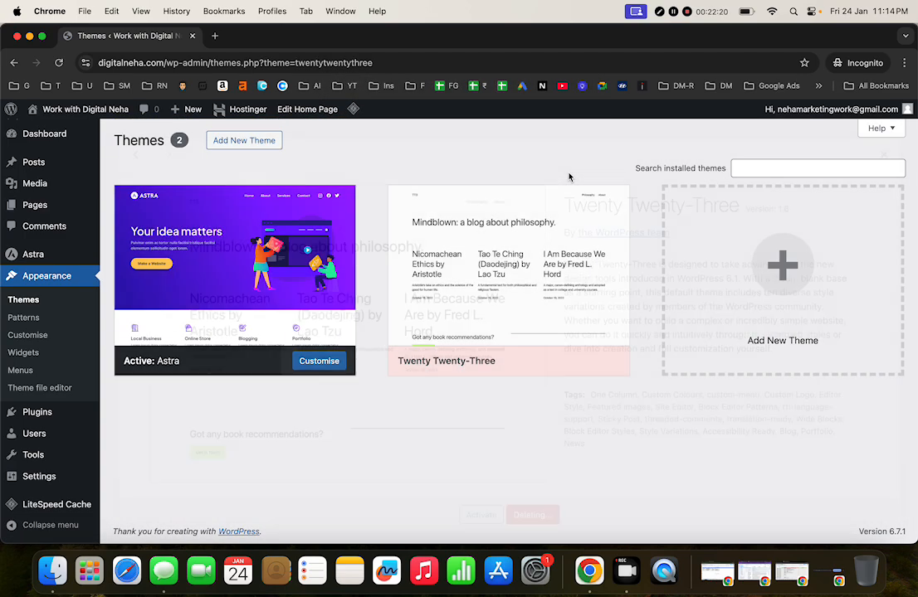
{"action": "left_click", "coordinate": [318, 301]}
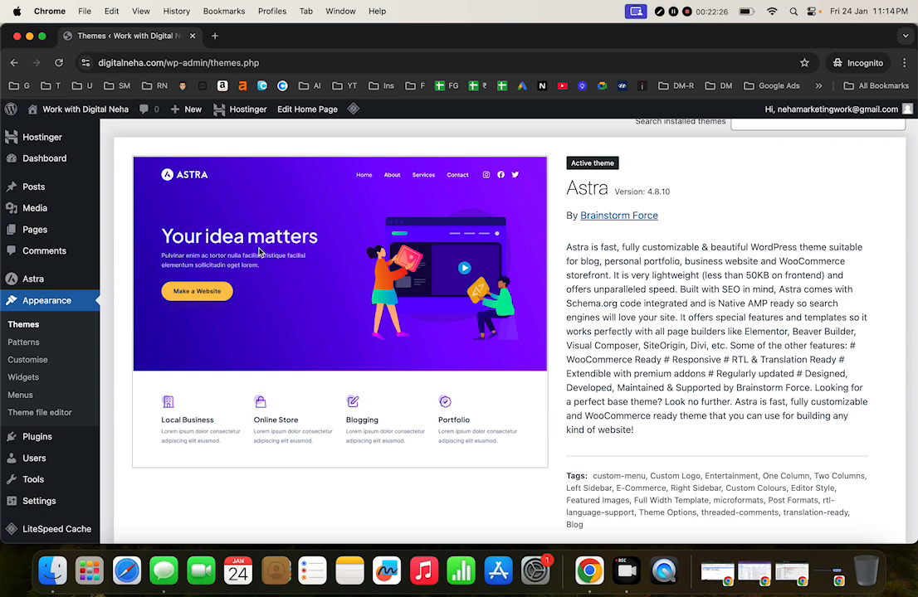
{"action": "scroll", "coordinate": [259, 252], "scroll_direction": "up", "scroll_amount": 2}
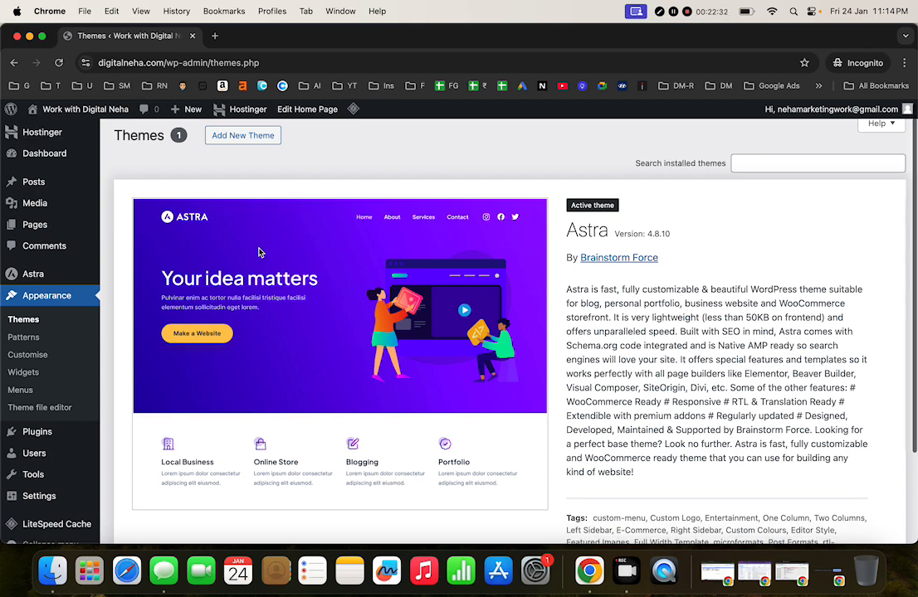
{"action": "scroll", "coordinate": [259, 252], "scroll_direction": "down", "scroll_amount": 4}
{"action": "scroll", "coordinate": [259, 252], "scroll_direction": "up", "scroll_amount": 2}
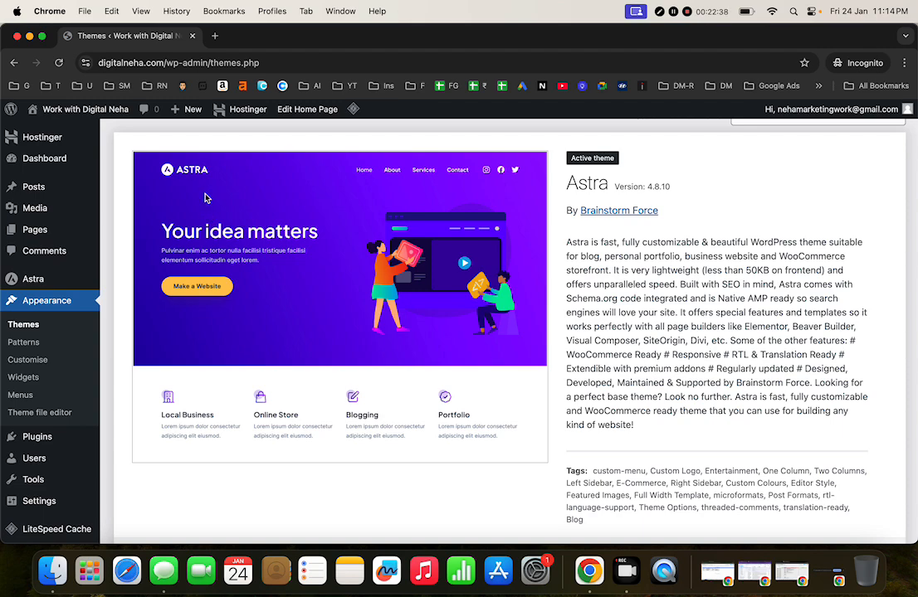
{"action": "scroll", "coordinate": [209, 194], "scroll_direction": "down", "scroll_amount": 3}
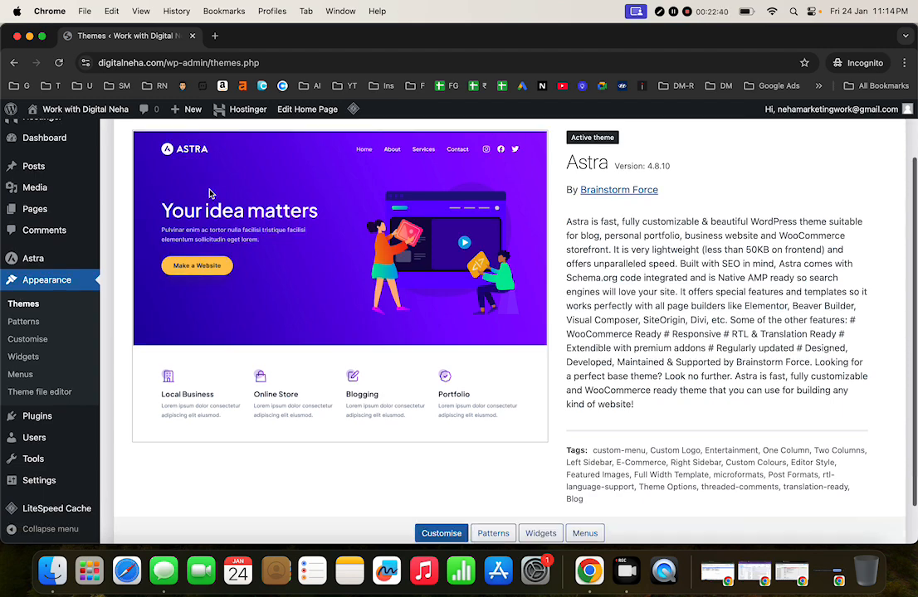
{"action": "scroll", "coordinate": [209, 194], "scroll_direction": "up", "scroll_amount": 1}
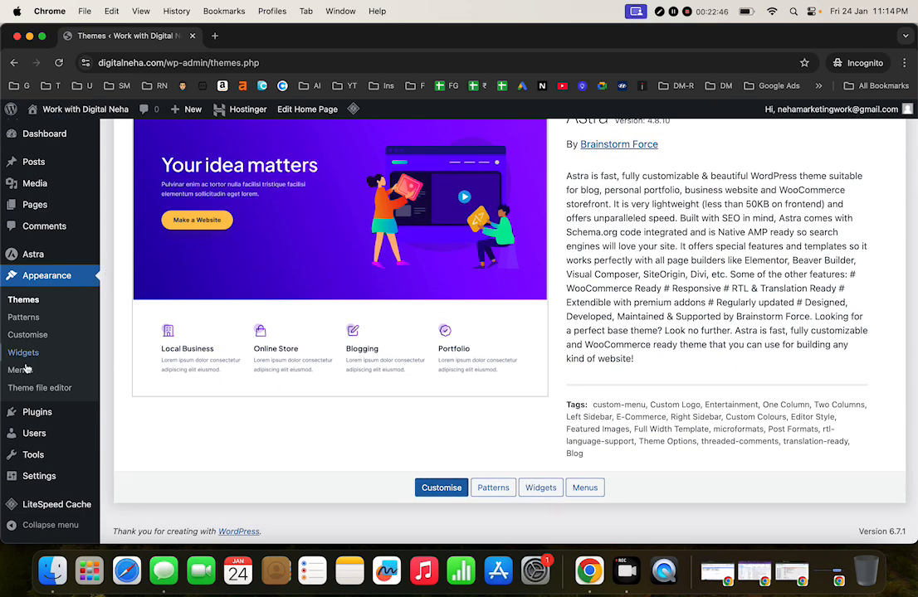
Step: Try a bulk Delete of the selected plugins, backing out of the confirmation
{"action": "left_click", "coordinate": [32, 417]}
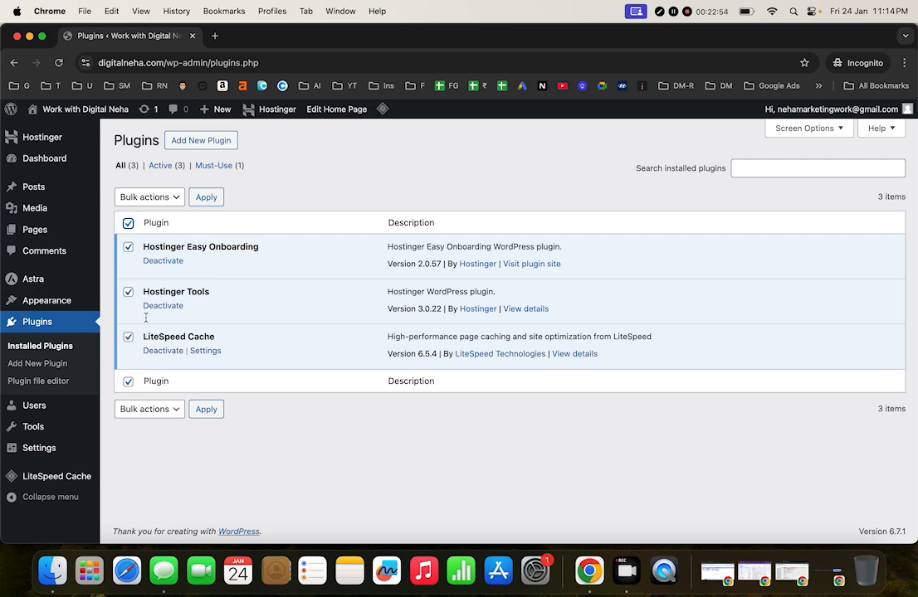
{"action": "left_click", "coordinate": [159, 203]}
{"action": "left_click", "coordinate": [157, 258]}
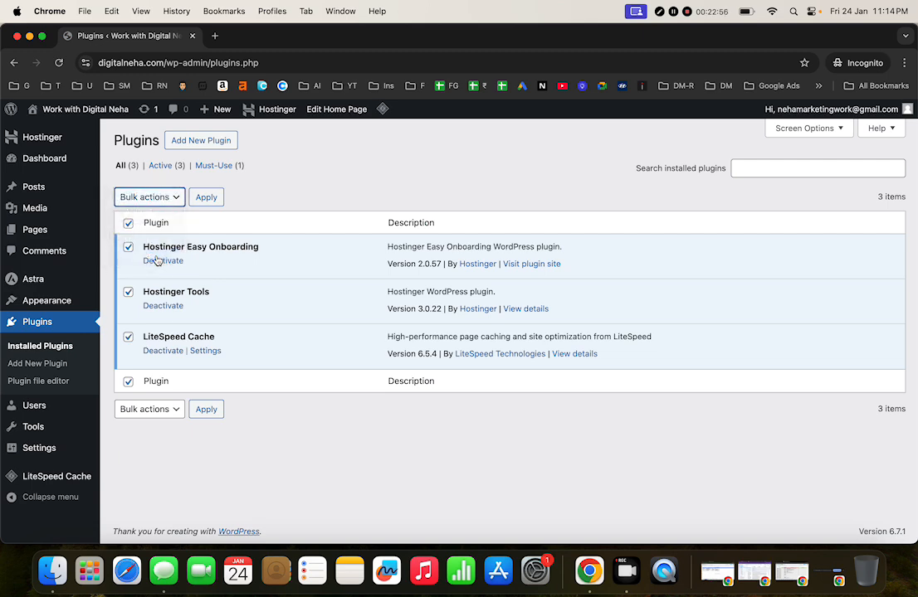
{"action": "left_click", "coordinate": [214, 199]}
{"action": "left_click", "coordinate": [561, 148]}
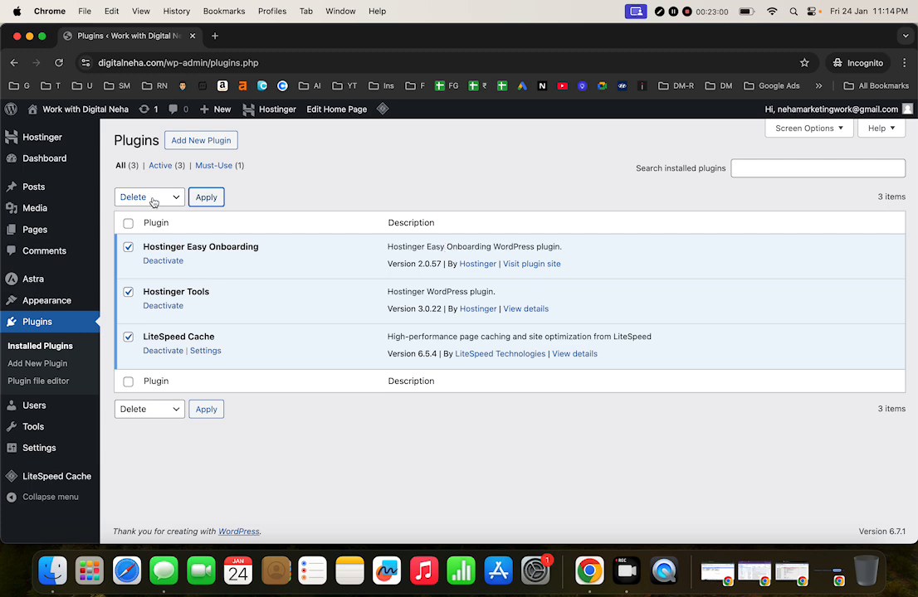
{"action": "left_click", "coordinate": [206, 197]}
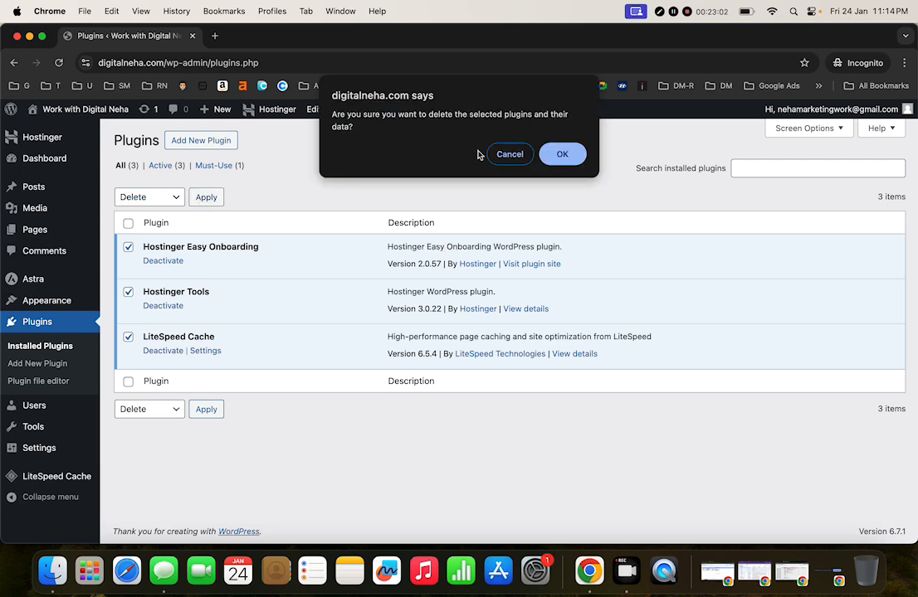
{"action": "left_click", "coordinate": [578, 153]}
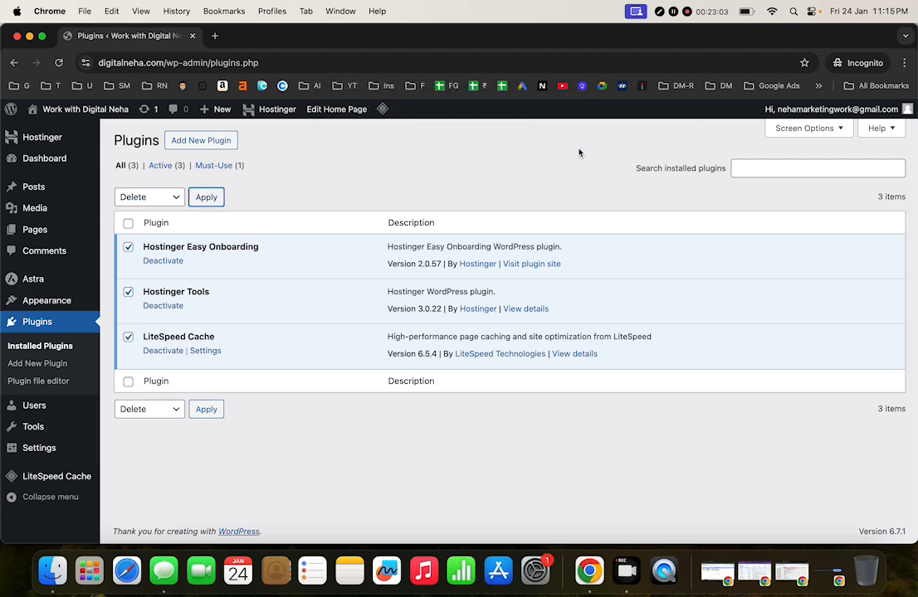
Step: Bulk-deactivate the Hostinger Easy Onboarding, Hostinger Tools and LiteSpeed Cache plugins
{"action": "left_click", "coordinate": [164, 203]}
{"action": "left_click", "coordinate": [162, 168]}
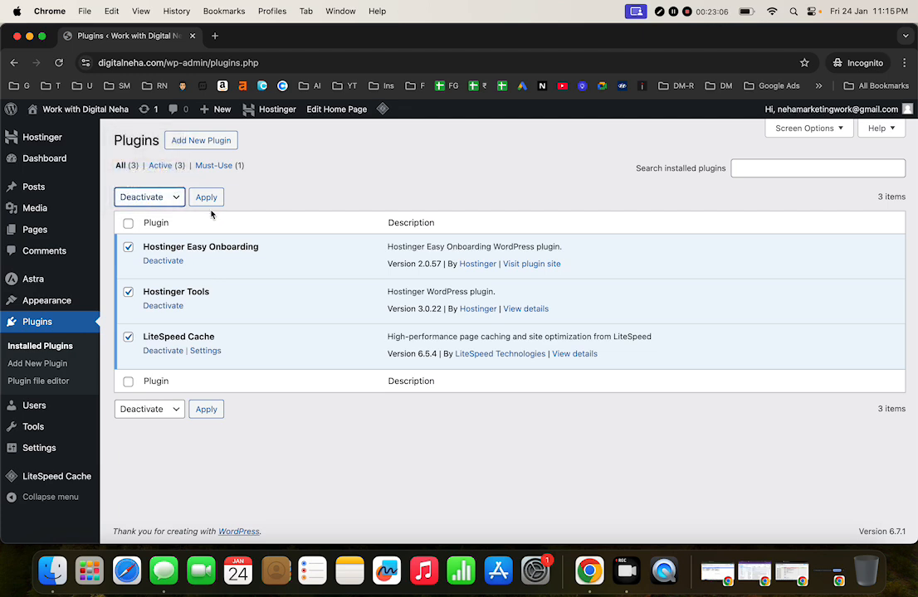
{"action": "left_click", "coordinate": [206, 198]}
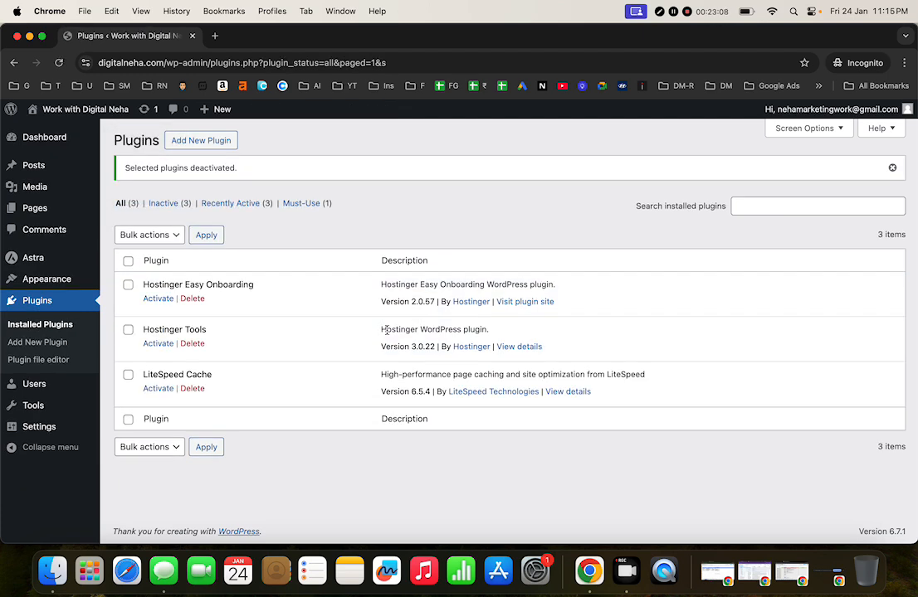
Step: Select all plugins and bulk-delete them, confirming with OK
{"action": "left_click", "coordinate": [128, 261]}
{"action": "left_click", "coordinate": [159, 236]}
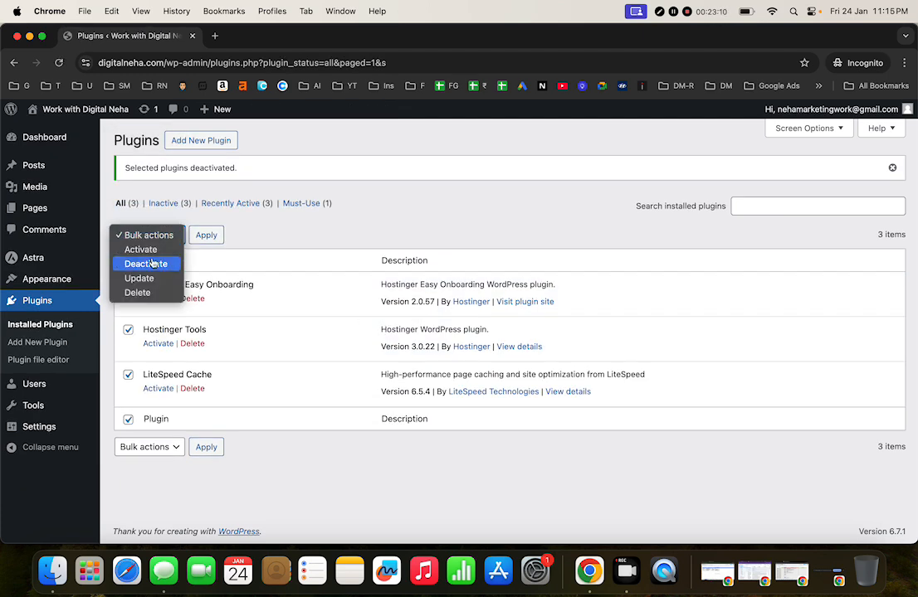
{"action": "left_click", "coordinate": [153, 293]}
{"action": "left_click", "coordinate": [206, 236]}
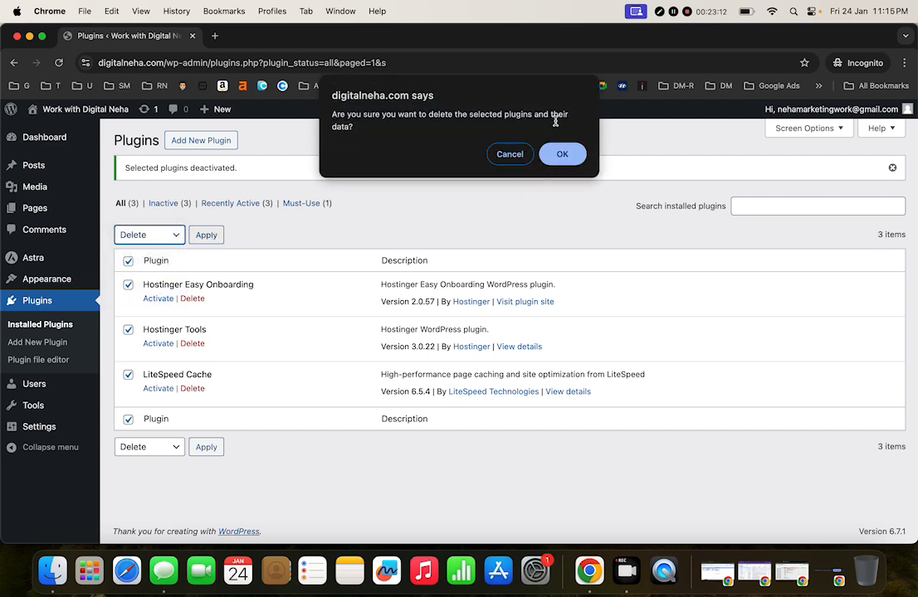
{"action": "left_click", "coordinate": [563, 155]}
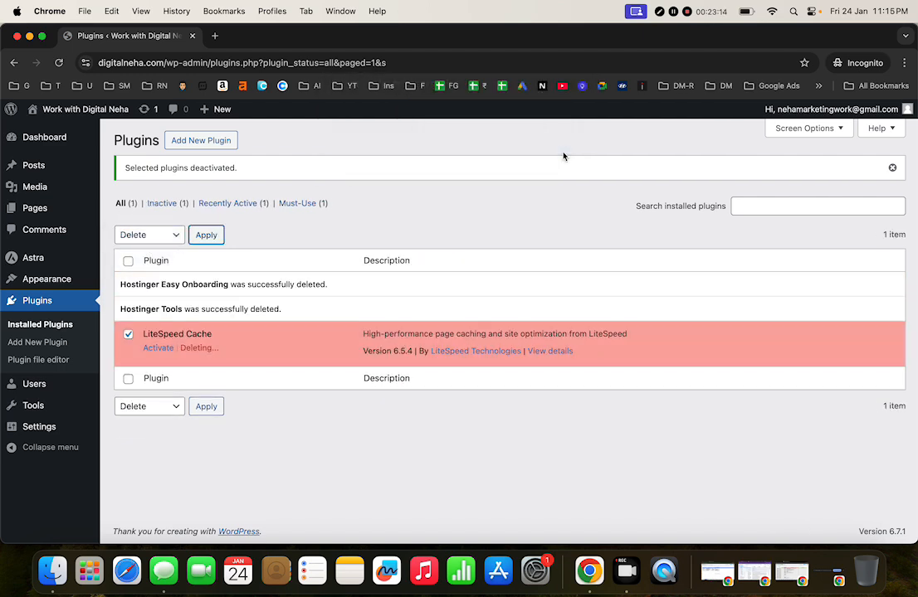
Step: Search Add New Plugin for 'elementor' and browse the results, led by Elementor Website Builder
{"action": "left_click", "coordinate": [203, 144]}
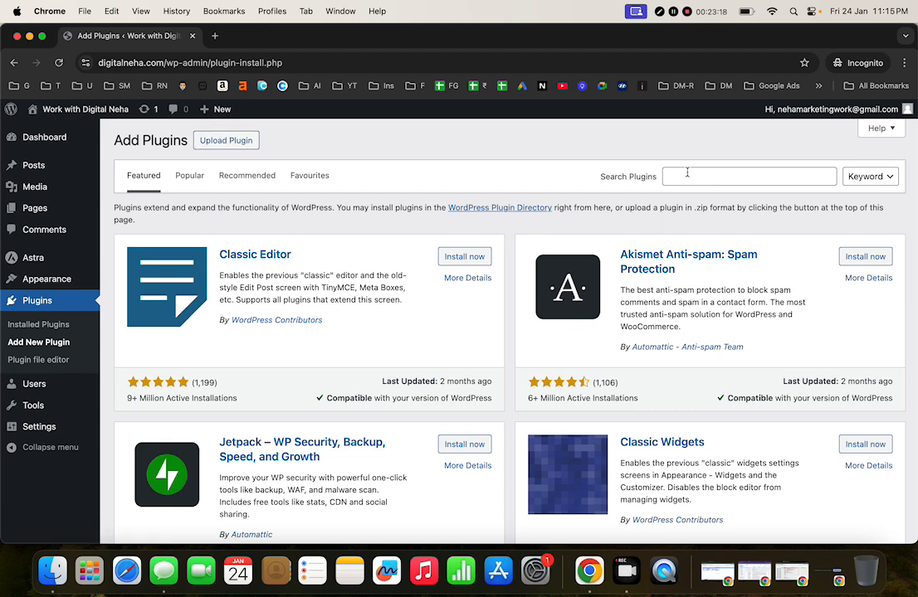
{"action": "left_click", "coordinate": [712, 177]}
{"action": "type", "text": "eleme"}
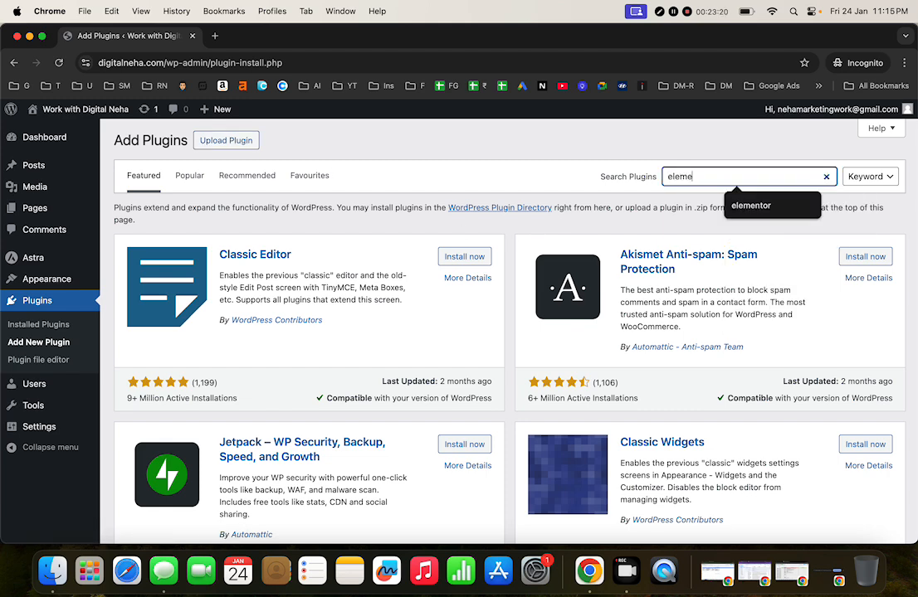
{"action": "type", "text": "ntor"}
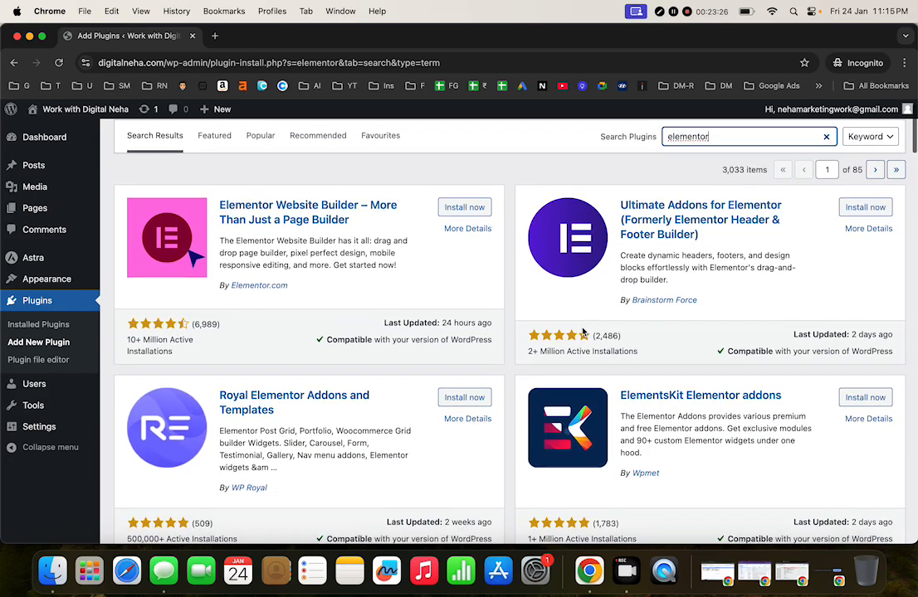
{"action": "scroll", "coordinate": [582, 332], "scroll_direction": "down", "scroll_amount": 2}
{"action": "scroll", "coordinate": [582, 331], "scroll_direction": "down", "scroll_amount": 5}
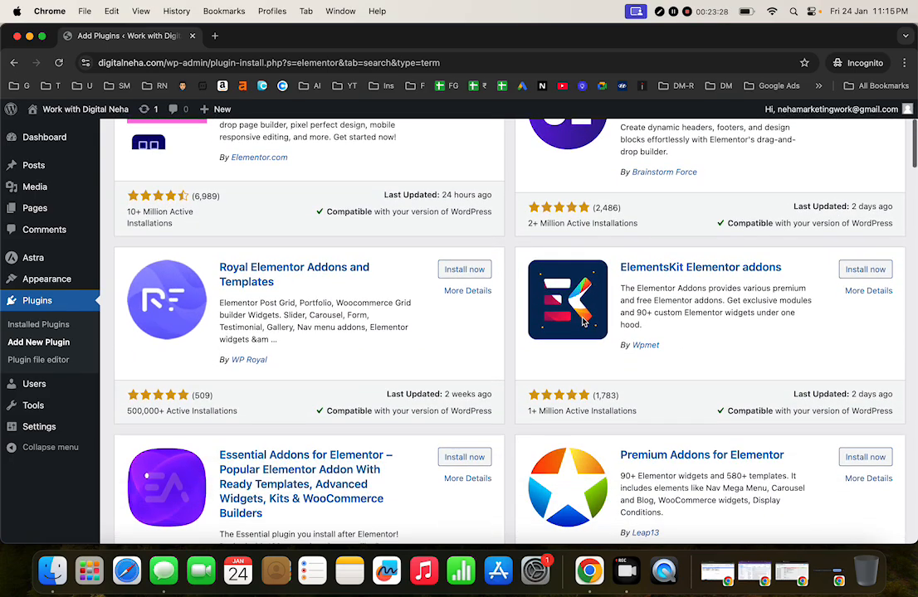
{"action": "scroll", "coordinate": [583, 322], "scroll_direction": "down", "scroll_amount": 7}
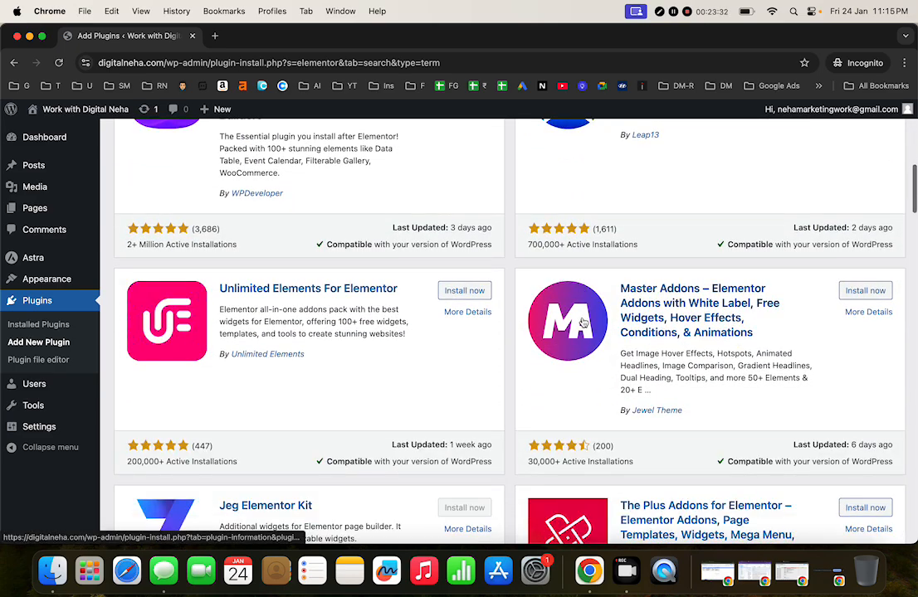
{"action": "scroll", "coordinate": [583, 321], "scroll_direction": "down", "scroll_amount": 8}
{"action": "scroll", "coordinate": [583, 322], "scroll_direction": "up", "scroll_amount": 15}
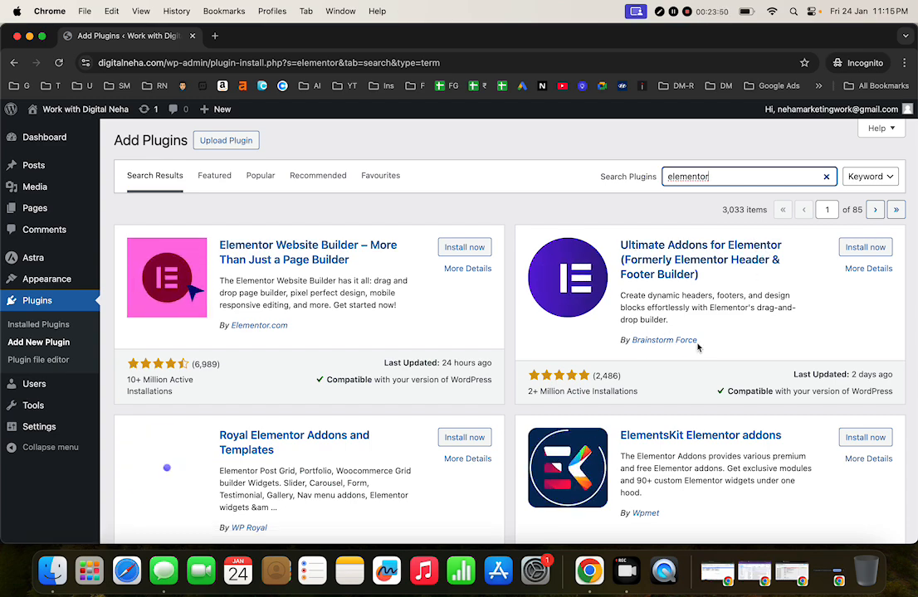
{"action": "scroll", "coordinate": [701, 348], "scroll_direction": "down", "scroll_amount": 3}
{"action": "scroll", "coordinate": [701, 348], "scroll_direction": "up", "scroll_amount": 3}
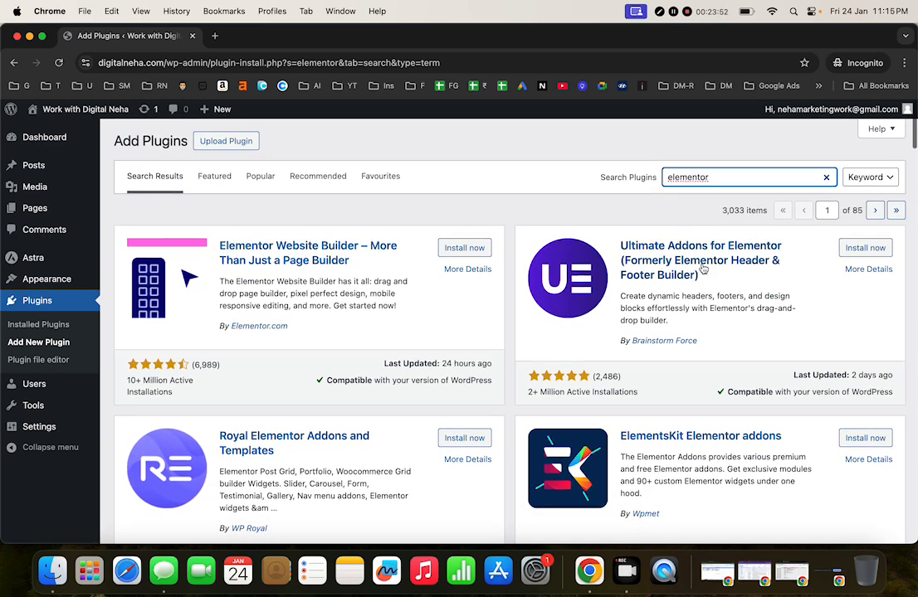
Step: Install and activate Ultimate Addons for Elementor Lite, then the required Elementor 3.27.1
{"action": "left_click", "coordinate": [849, 249]}
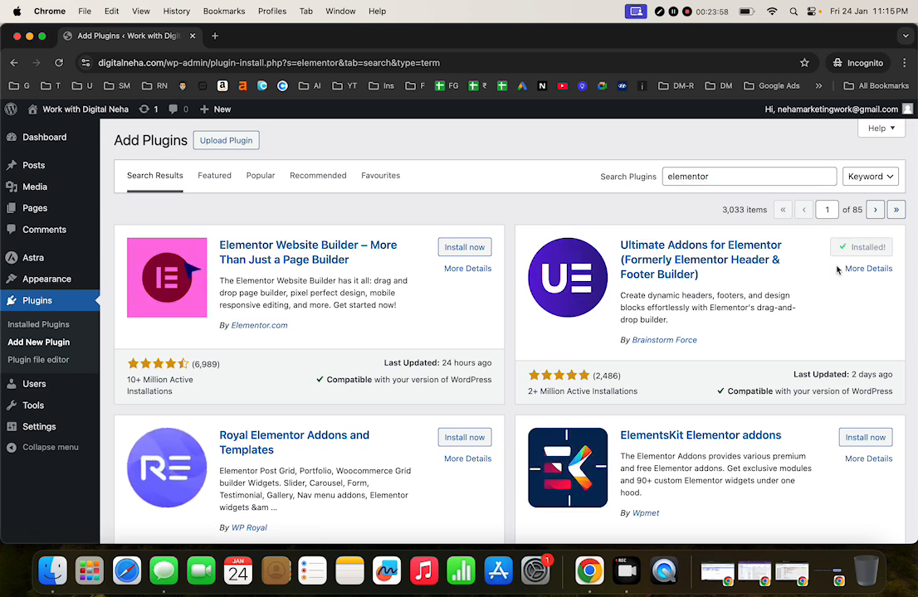
{"action": "left_click", "coordinate": [863, 247]}
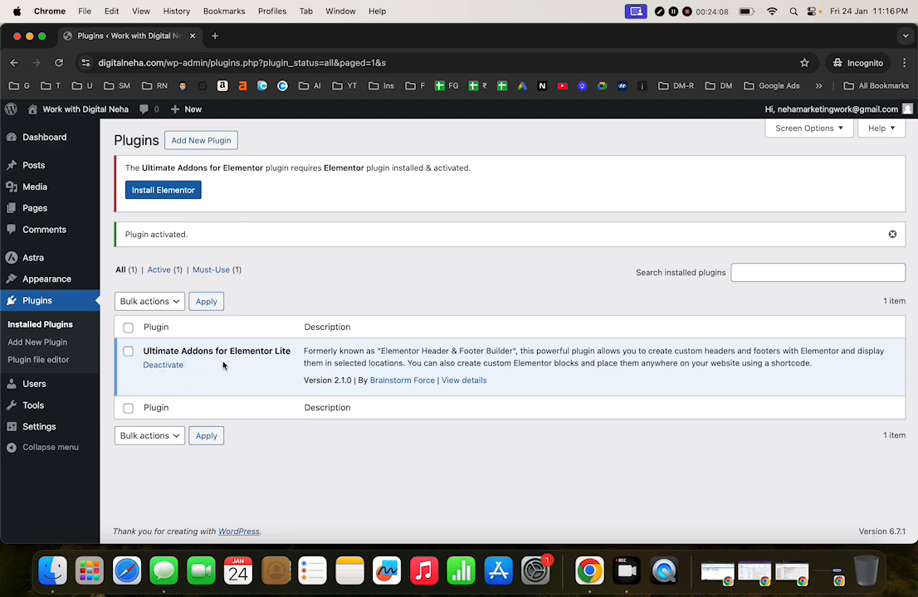
{"action": "left_click", "coordinate": [156, 192]}
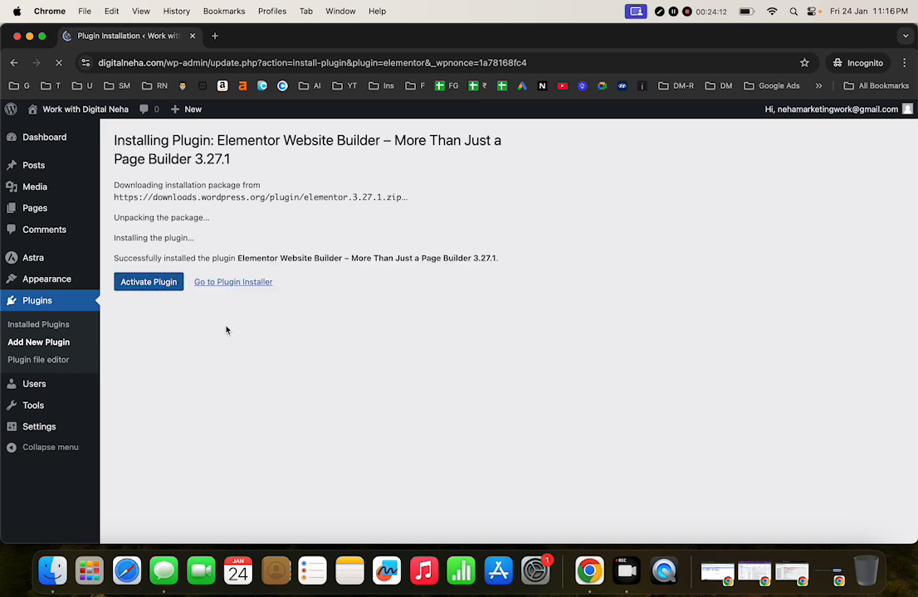
{"action": "left_click", "coordinate": [150, 281]}
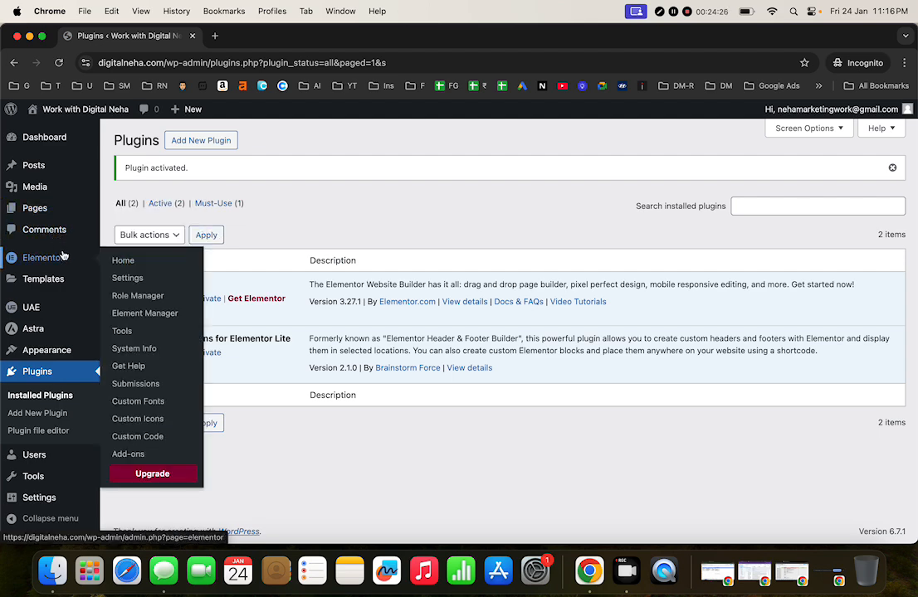
{"action": "mouse_move", "coordinate": [71, 209]}
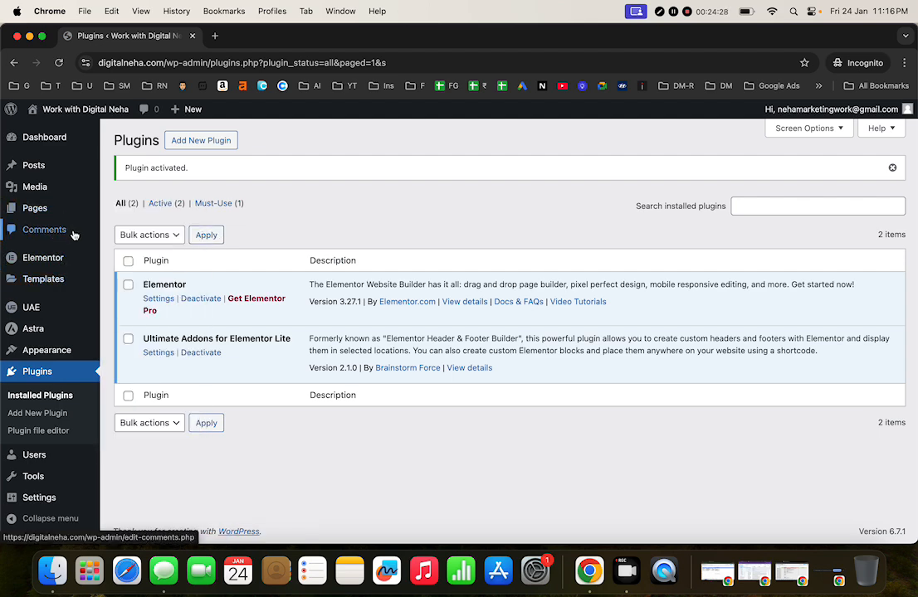
{"action": "mouse_move", "coordinate": [63, 352]}
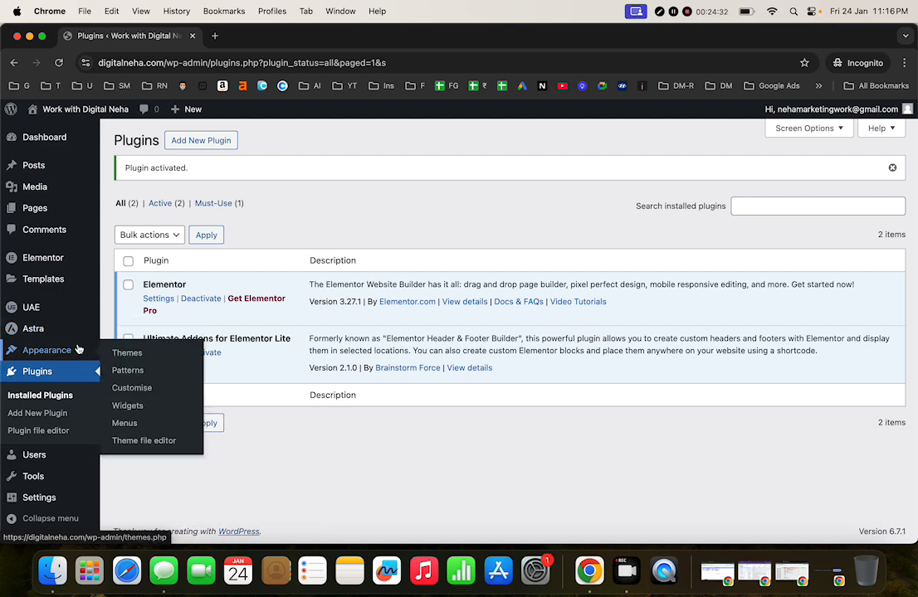
Step: Reload Plugins and go to UAE's Header & Footer Builder list
{"action": "left_click", "coordinate": [59, 64]}
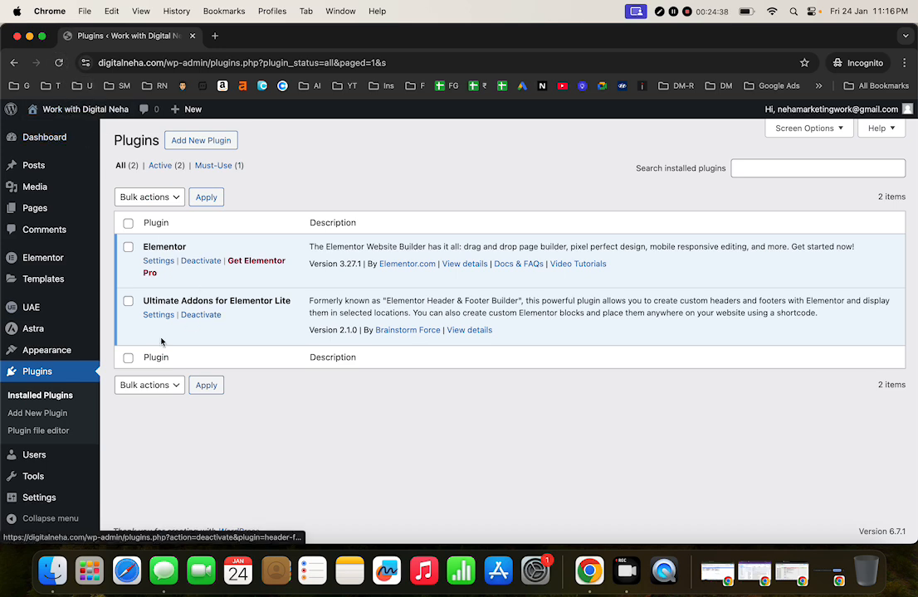
{"action": "mouse_move", "coordinate": [89, 359]}
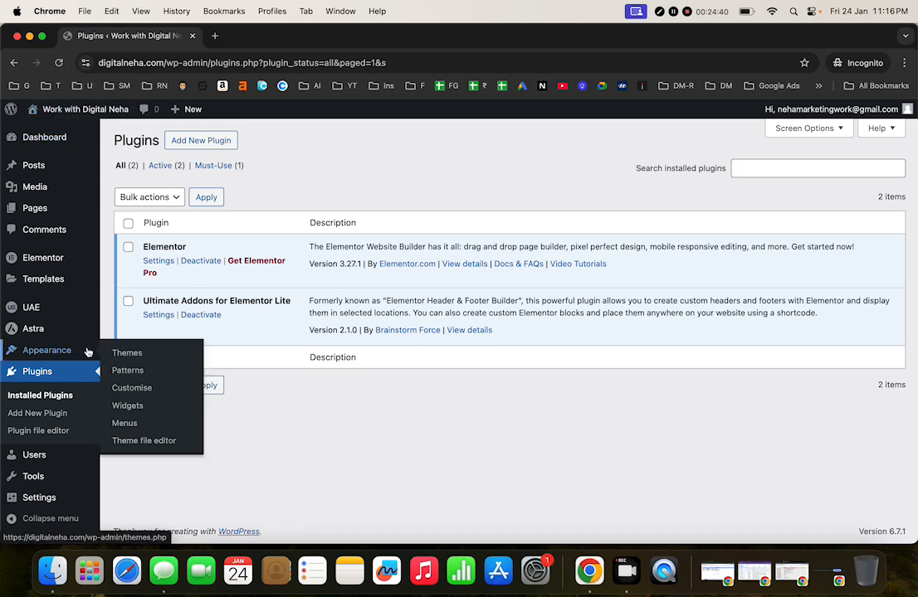
{"action": "mouse_move", "coordinate": [63, 310]}
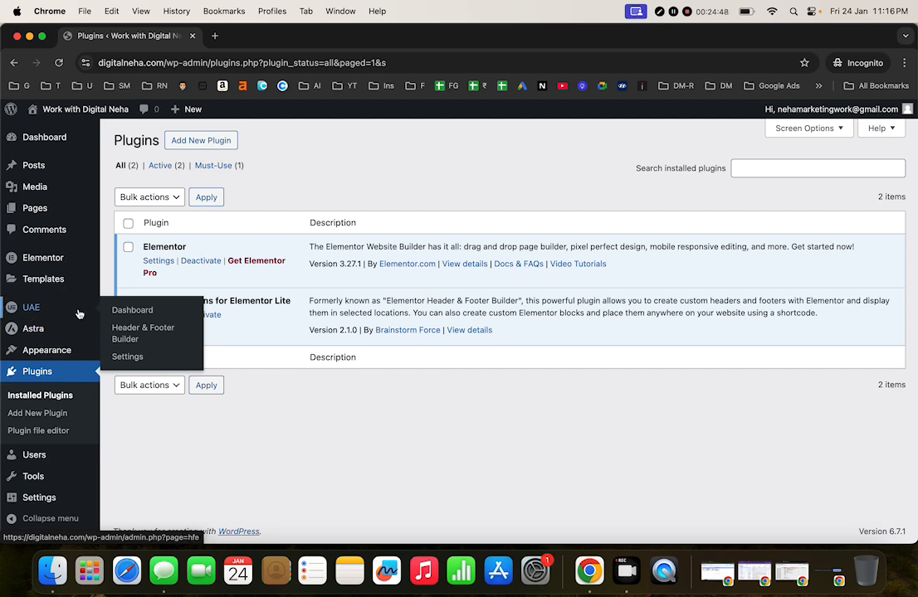
{"action": "left_click", "coordinate": [141, 338]}
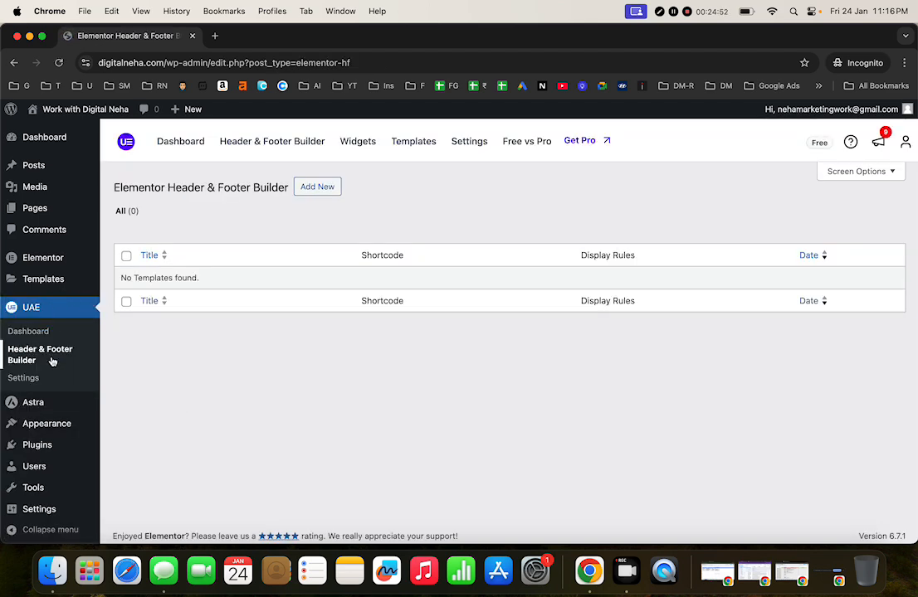
Step: Create a new template titled 'Header Website' with type Header
{"action": "left_click", "coordinate": [317, 186]}
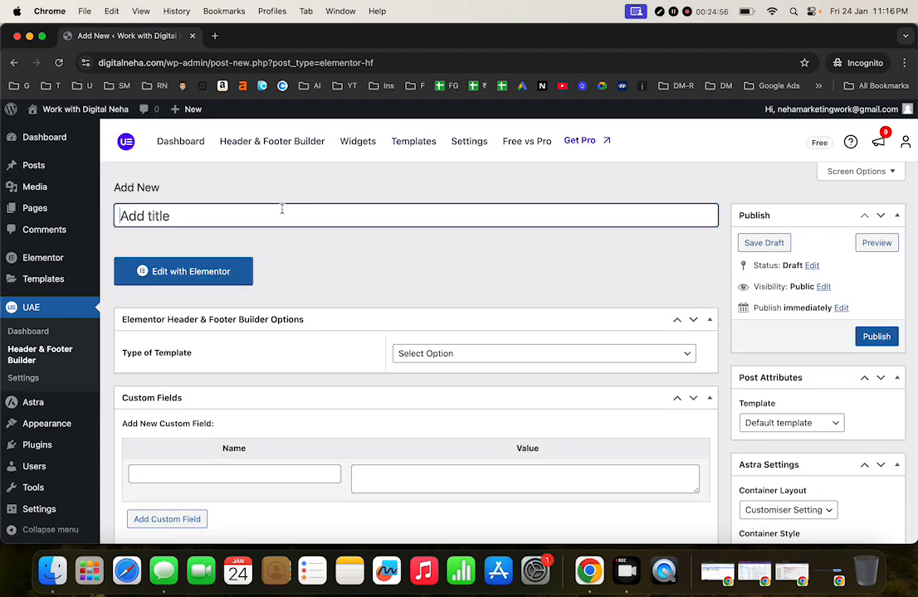
{"action": "type", "text": "Header Wesbit"}
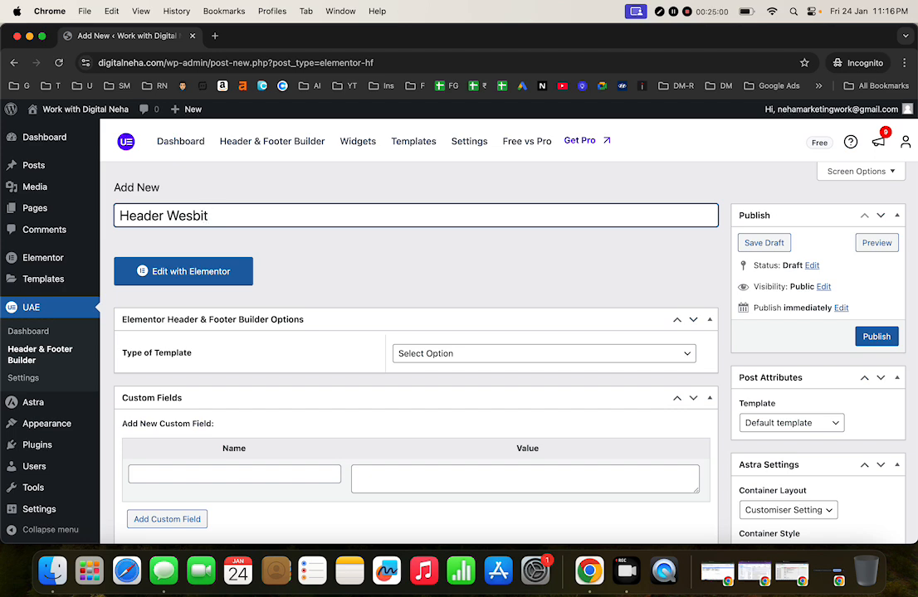
{"action": "key", "text": "BackSpace"}
{"action": "key", "text": "BackSpace"}
{"action": "key", "text": "BackSpace"}
{"action": "key", "text": "BackSpace"}
{"action": "type", "text": "bsit"}
{"action": "left_click", "coordinate": [517, 355]}
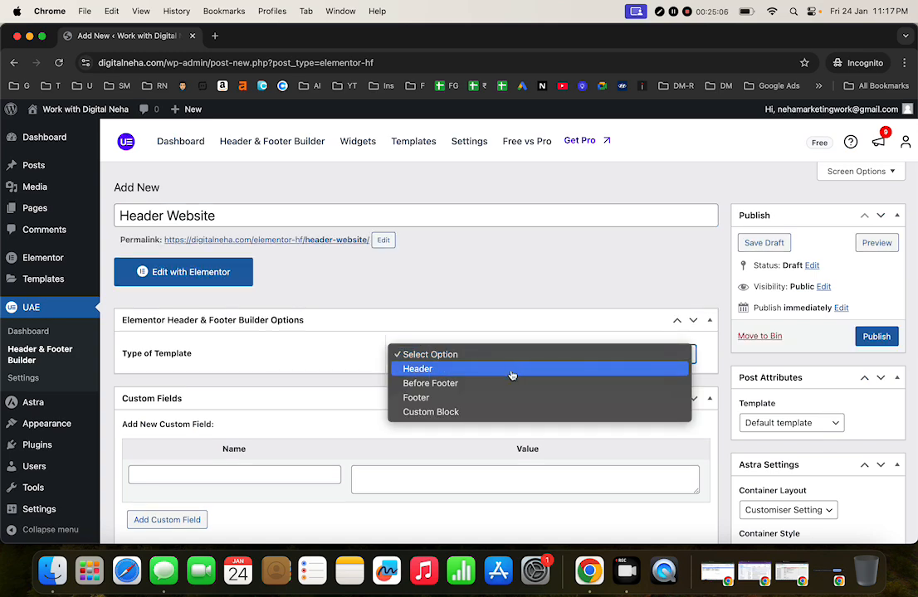
{"action": "left_click", "coordinate": [512, 370]}
Step: Set it to display on the Entire Website for All user roles
{"action": "scroll", "coordinate": [464, 359], "scroll_direction": "down", "scroll_amount": 3}
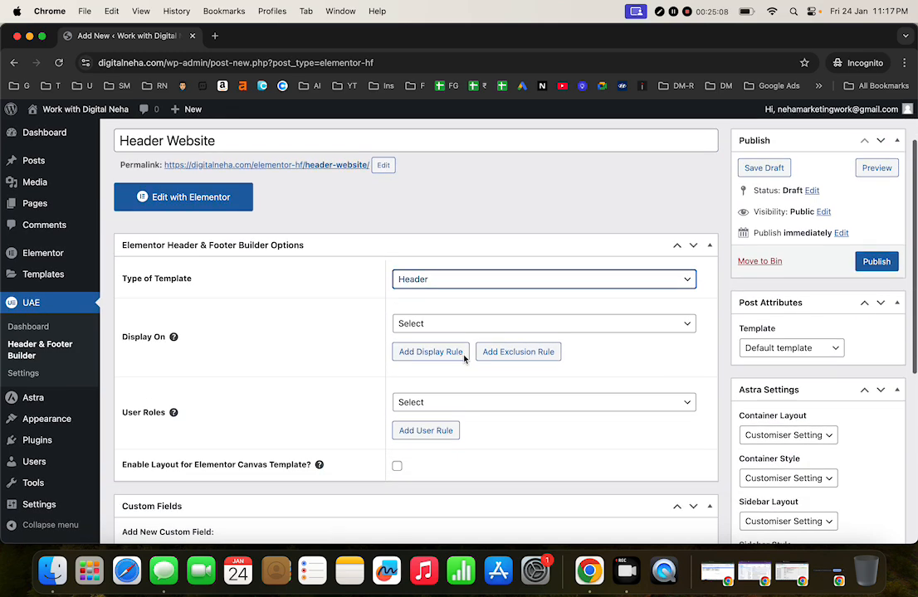
{"action": "left_click", "coordinate": [437, 322]}
{"action": "scroll", "coordinate": [484, 421], "scroll_direction": "down", "scroll_amount": 5}
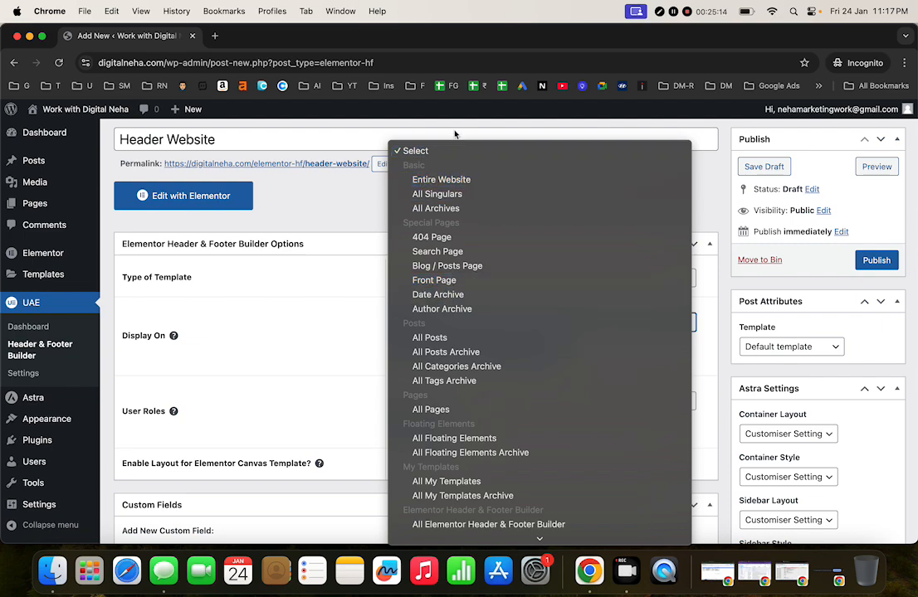
{"action": "left_click", "coordinate": [451, 179]}
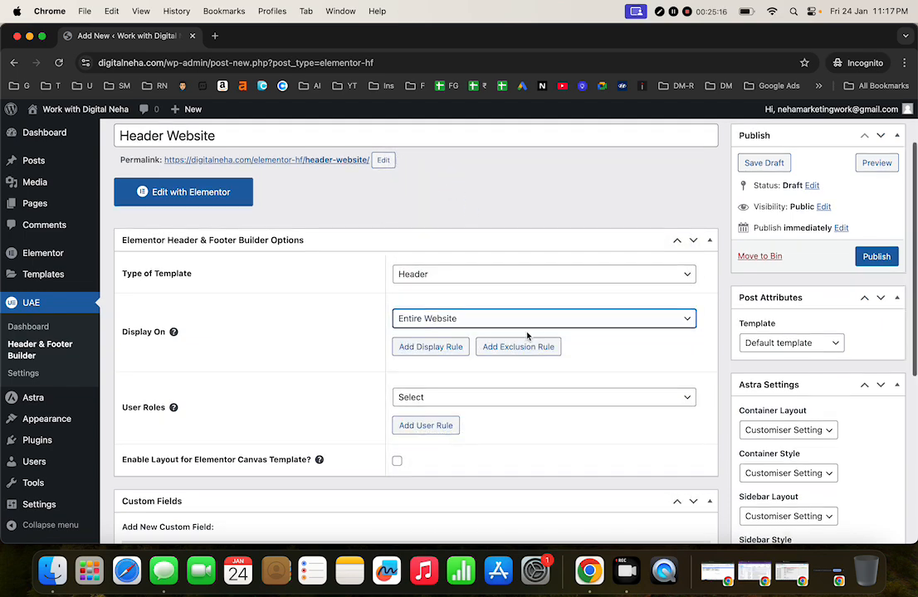
{"action": "scroll", "coordinate": [455, 287], "scroll_direction": "down", "scroll_amount": 3}
{"action": "left_click", "coordinate": [475, 309]}
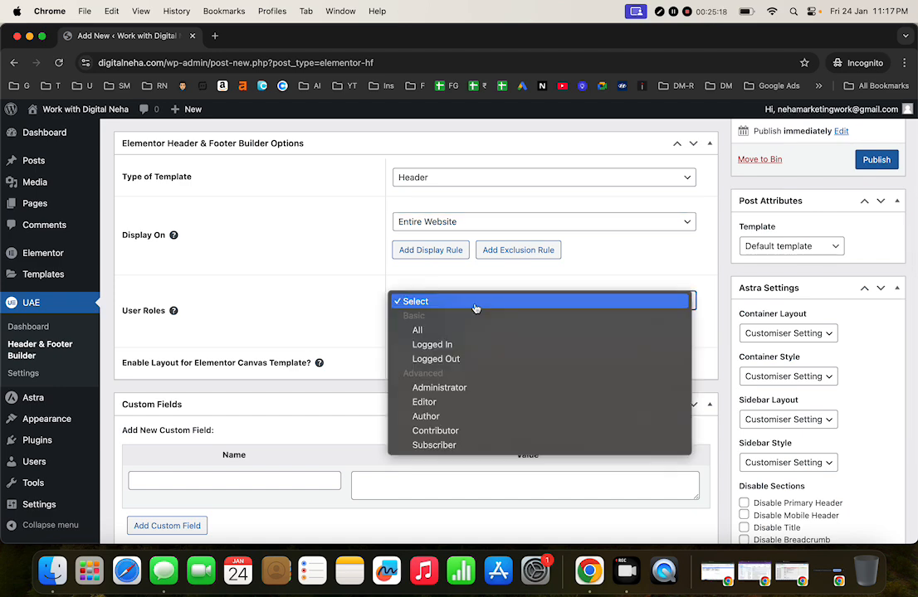
{"action": "left_click", "coordinate": [473, 338]}
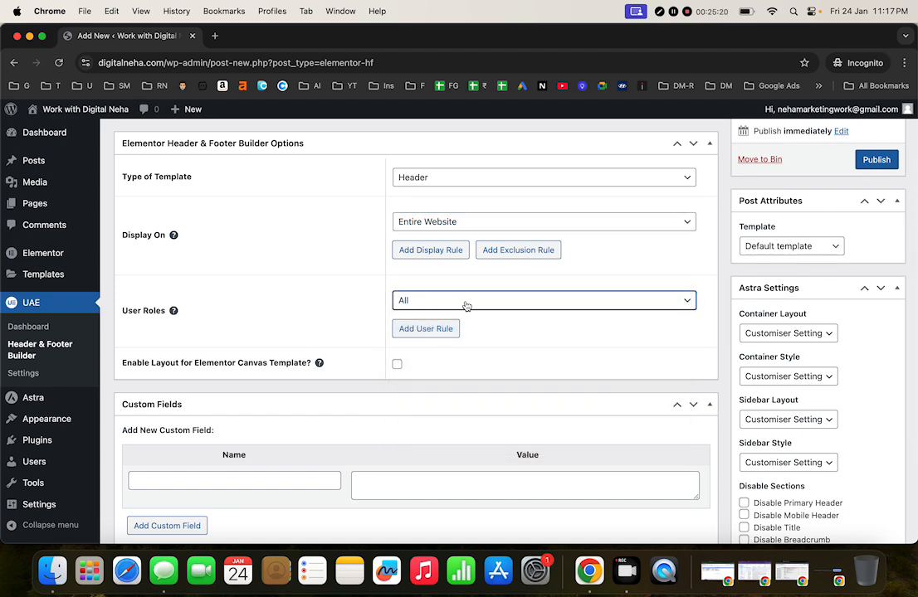
{"action": "left_click", "coordinate": [467, 302]}
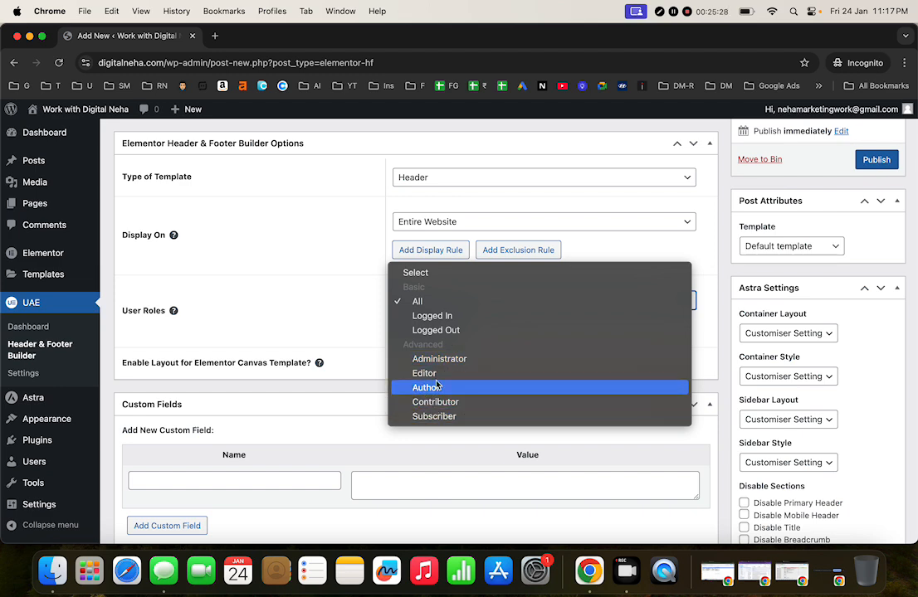
{"action": "left_click", "coordinate": [450, 306]}
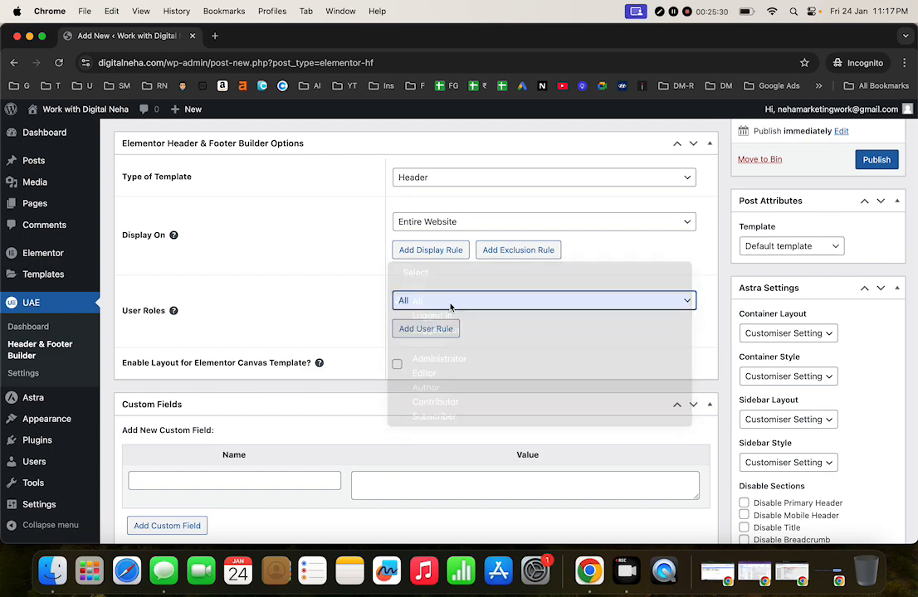
{"action": "scroll", "coordinate": [421, 308], "scroll_direction": "down", "scroll_amount": 3}
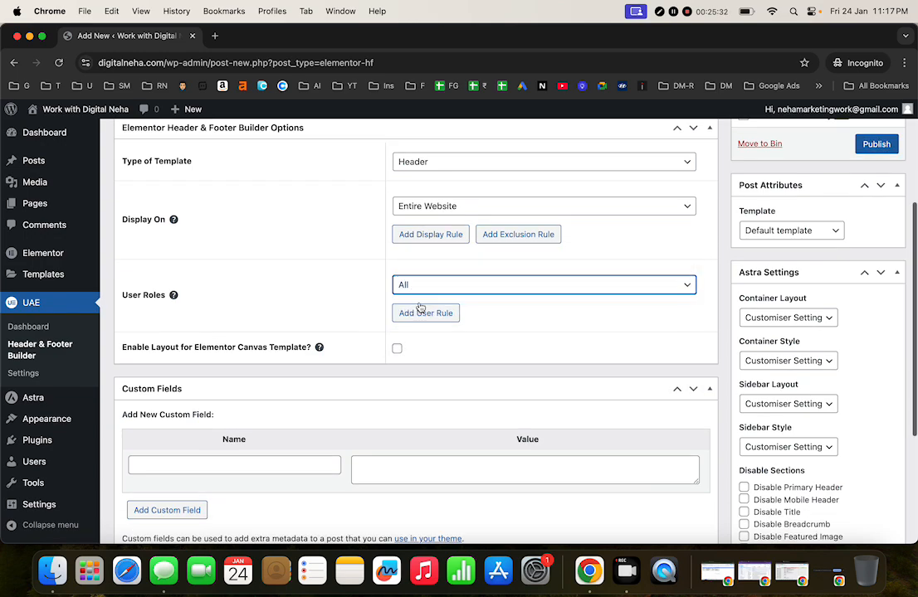
{"action": "scroll", "coordinate": [420, 307], "scroll_direction": "up", "scroll_amount": 2}
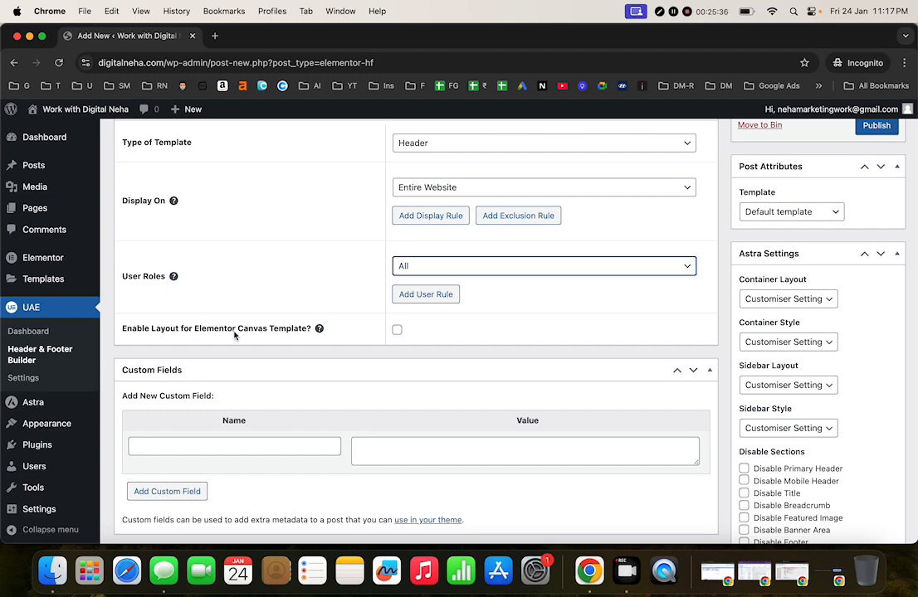
Step: Enable Elementor Canvas, choose the Elementor Full Width template, and publish
{"action": "left_click", "coordinate": [396, 331]}
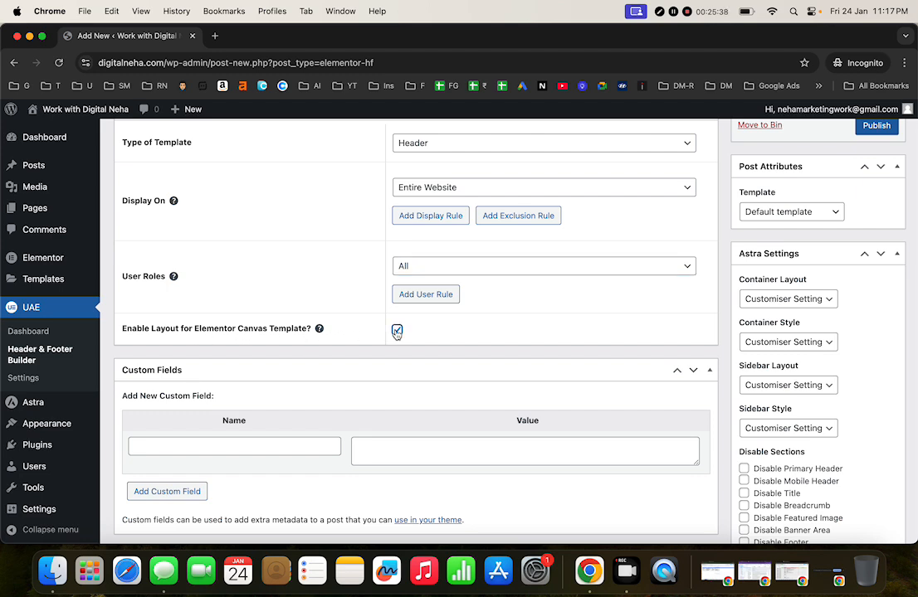
{"action": "scroll", "coordinate": [656, 336], "scroll_direction": "up", "scroll_amount": 2}
{"action": "left_click", "coordinate": [790, 296]}
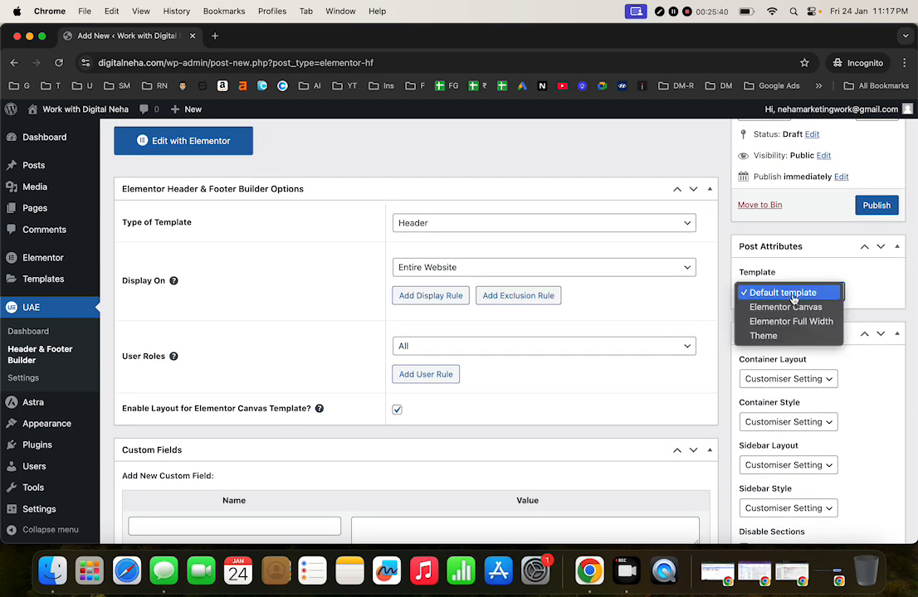
{"action": "left_click", "coordinate": [780, 322]}
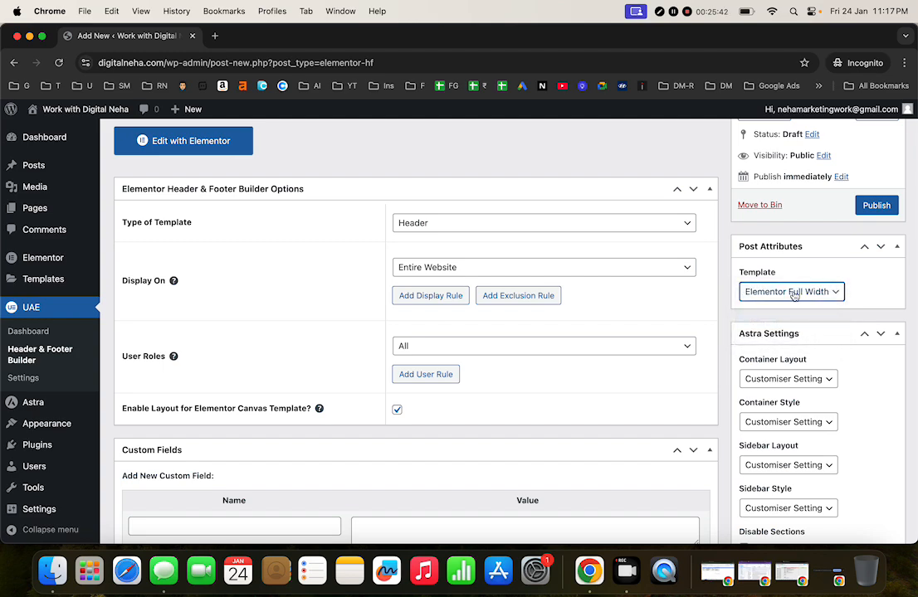
{"action": "scroll", "coordinate": [799, 322], "scroll_direction": "up", "scroll_amount": 2}
{"action": "scroll", "coordinate": [799, 322], "scroll_direction": "down", "scroll_amount": 3}
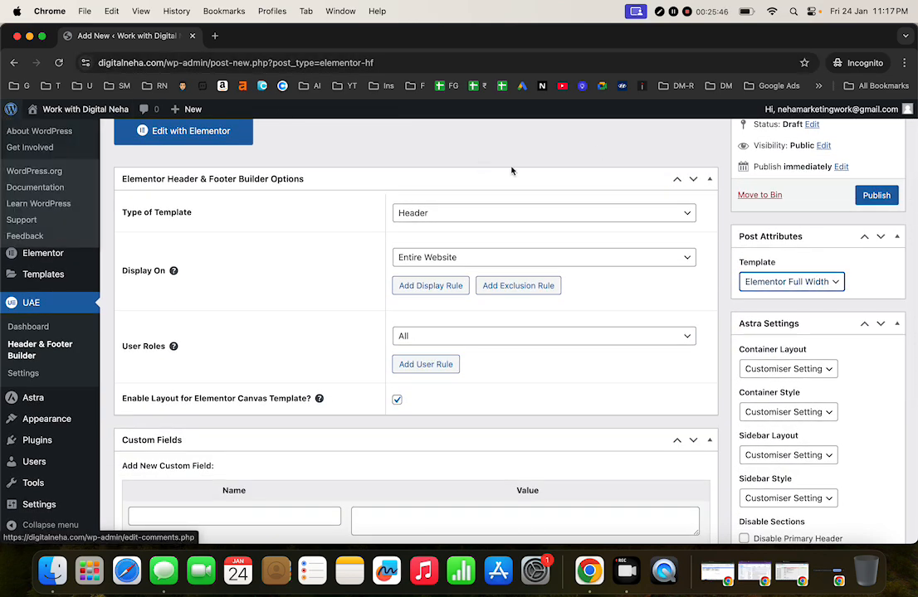
{"action": "scroll", "coordinate": [652, 385], "scroll_direction": "down", "scroll_amount": 2}
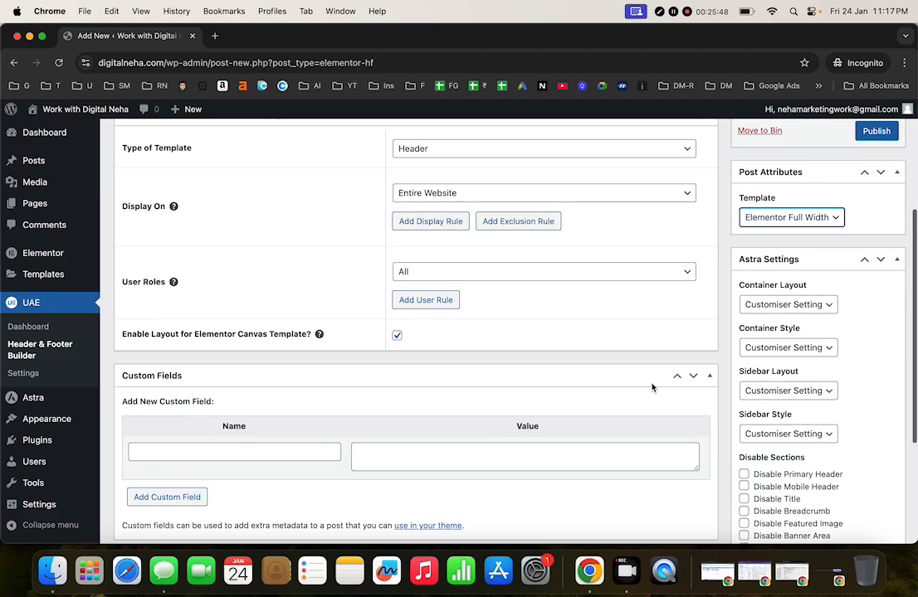
{"action": "scroll", "coordinate": [651, 385], "scroll_direction": "up", "scroll_amount": 2}
{"action": "scroll", "coordinate": [651, 384], "scroll_direction": "up", "scroll_amount": 4}
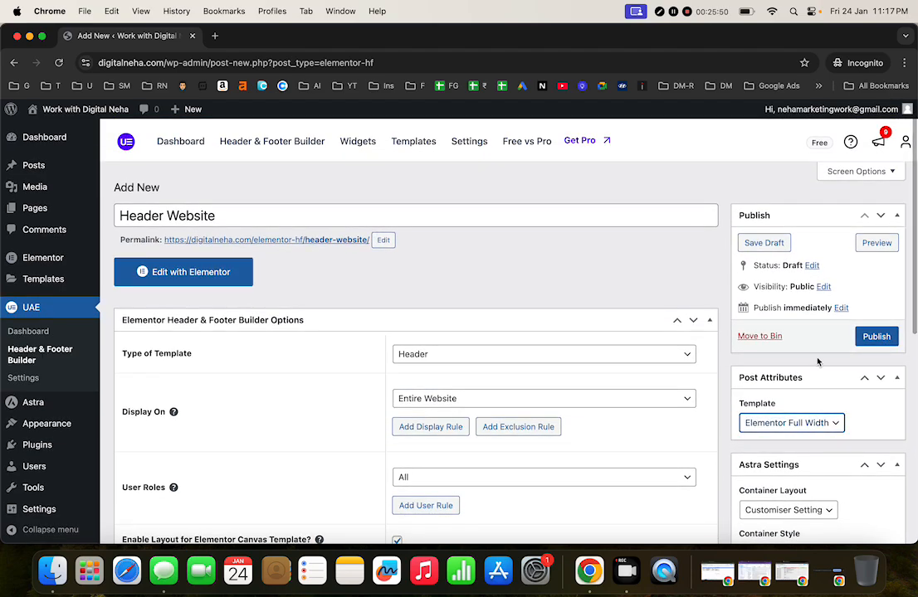
{"action": "scroll", "coordinate": [584, 476], "scroll_direction": "down", "scroll_amount": 4}
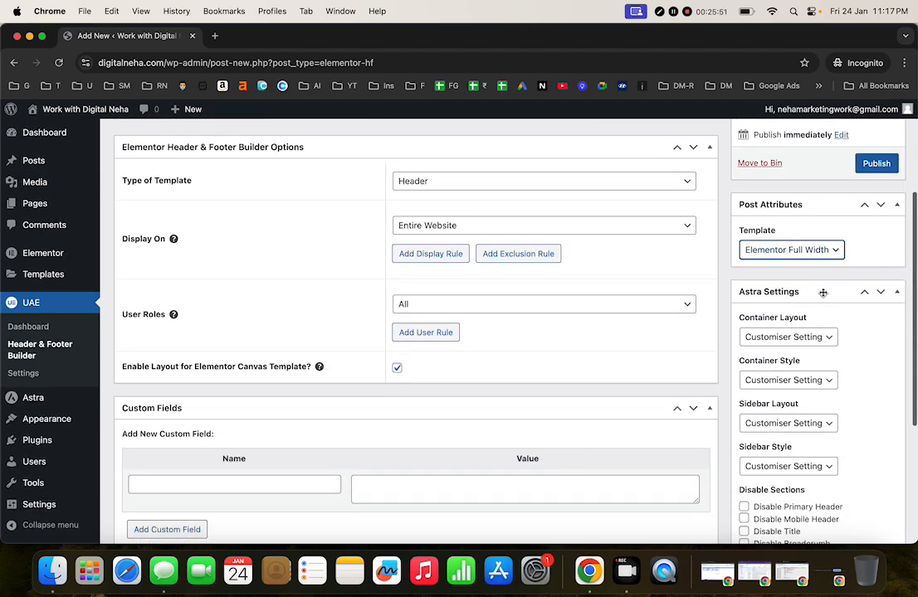
{"action": "left_click", "coordinate": [876, 163]}
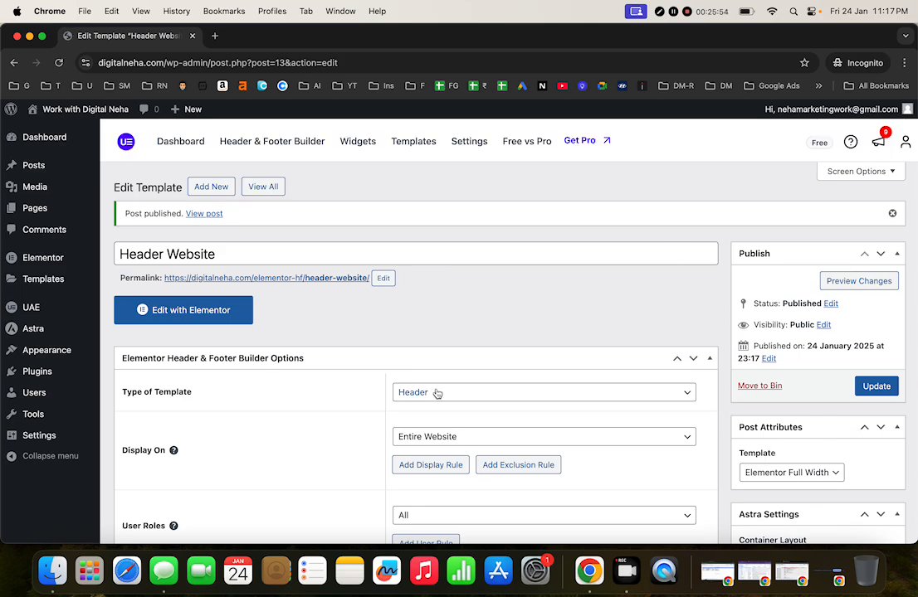
Step: Open Header Website in Elementor, dismiss notifications, and add then delete an Image widget
{"action": "left_click", "coordinate": [173, 322]}
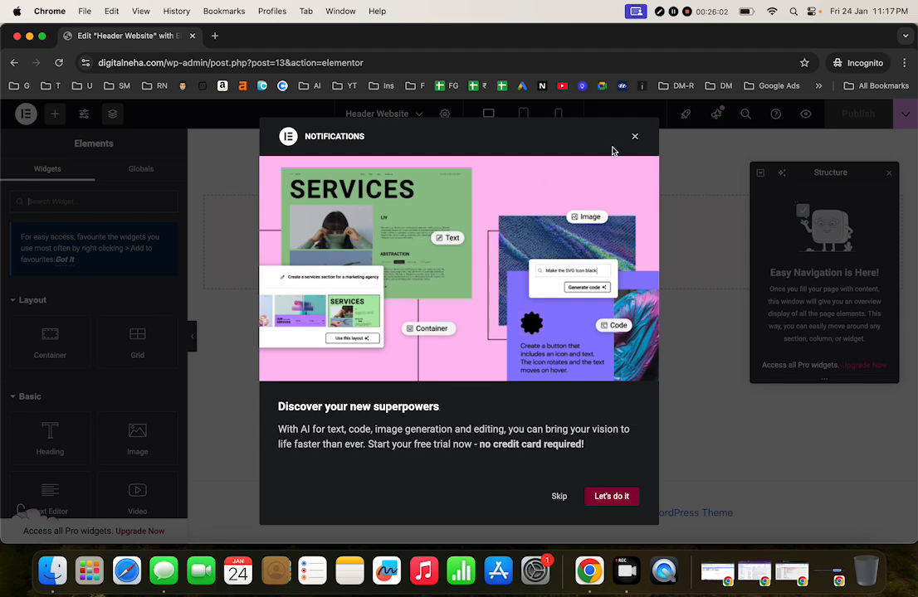
{"action": "left_click", "coordinate": [636, 138]}
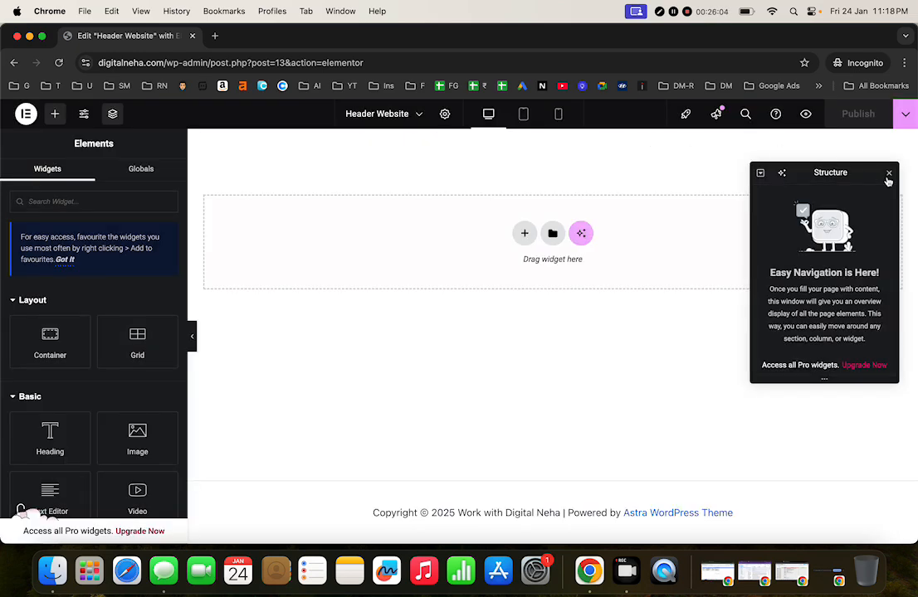
{"action": "left_click", "coordinate": [105, 413]}
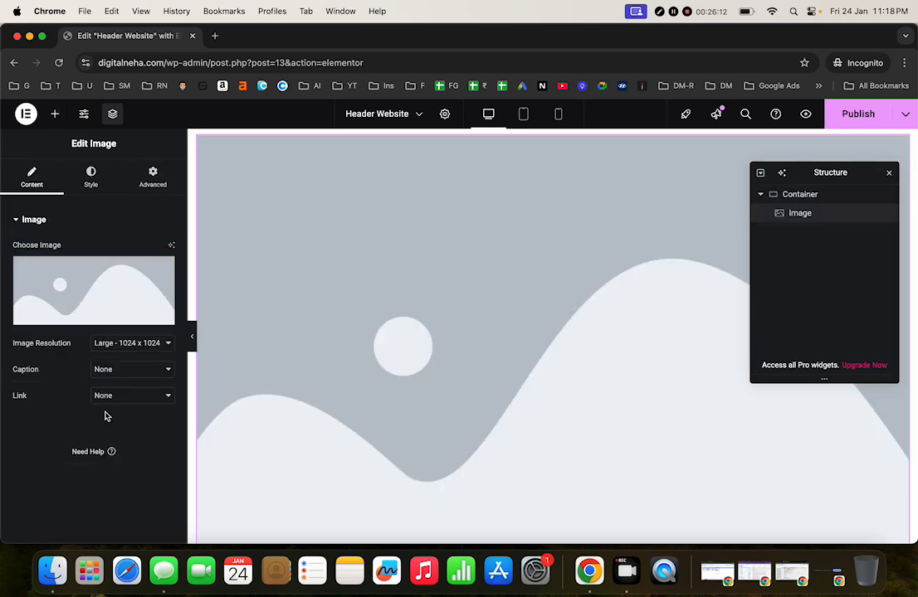
{"action": "right_click", "coordinate": [588, 291]}
{"action": "left_click", "coordinate": [635, 530]}
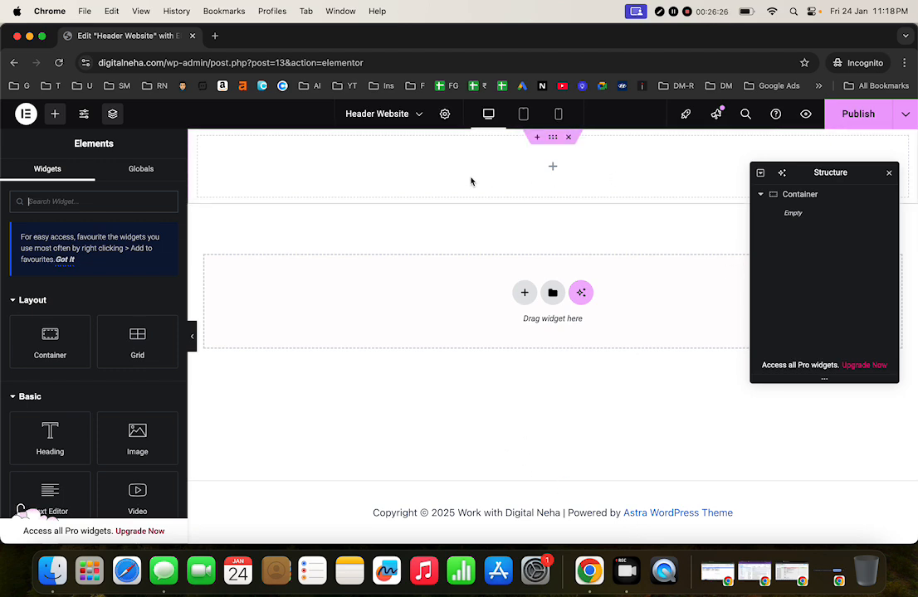
Step: Drag a new Container onto the header canvas
{"action": "left_click", "coordinate": [75, 204]}
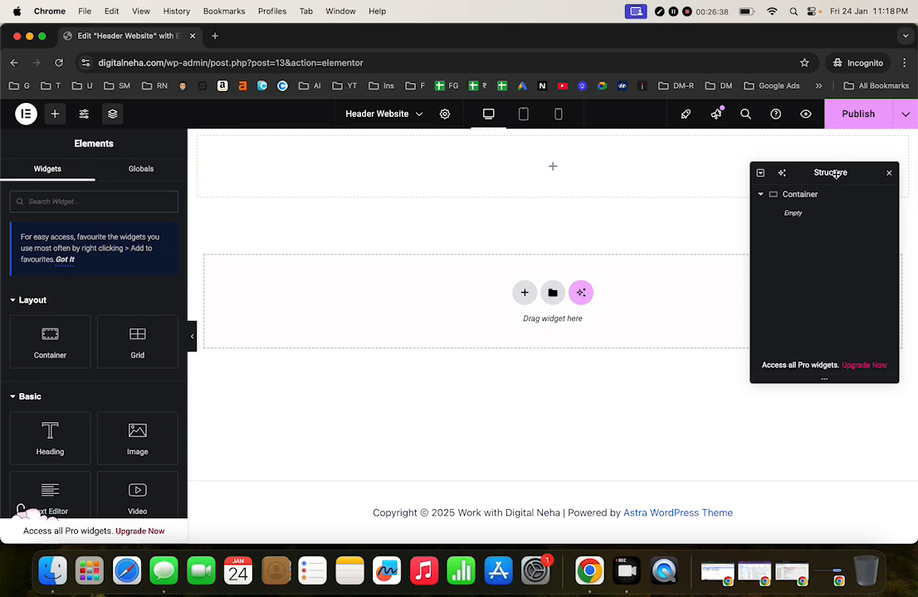
{"action": "left_click_drag", "start_coordinate": [835, 173], "coordinate": [839, 291]}
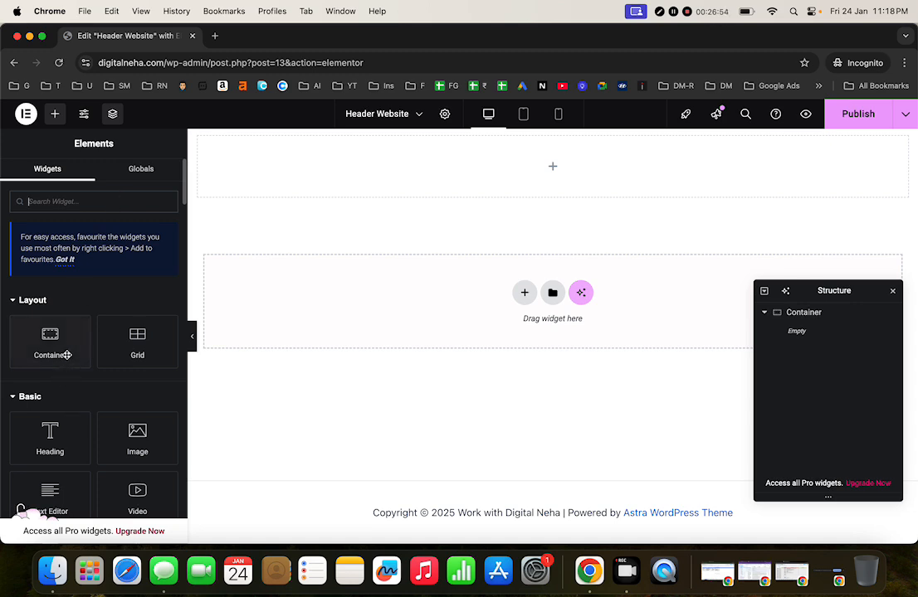
{"action": "mouse_move", "coordinate": [66, 355]}
{"action": "left_mouse_down"}
{"action": "mouse_move", "coordinate": [113, 349]}
{"action": "mouse_move", "coordinate": [329, 213]}
{"action": "mouse_move", "coordinate": [331, 184]}
{"action": "mouse_move", "coordinate": [284, 229]}
{"action": "mouse_move", "coordinate": [51, 351]}
{"action": "left_mouse_up"}
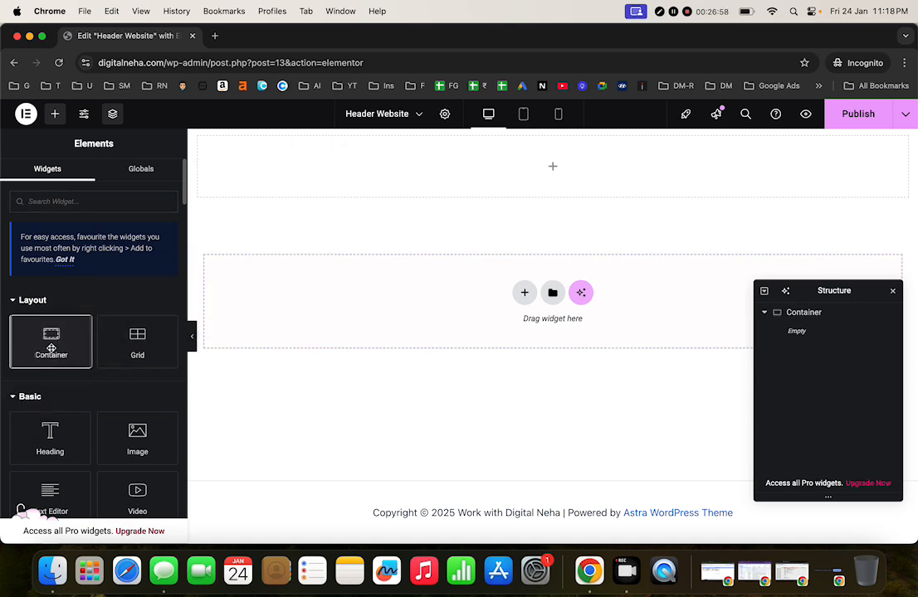
{"action": "left_click", "coordinate": [525, 293]}
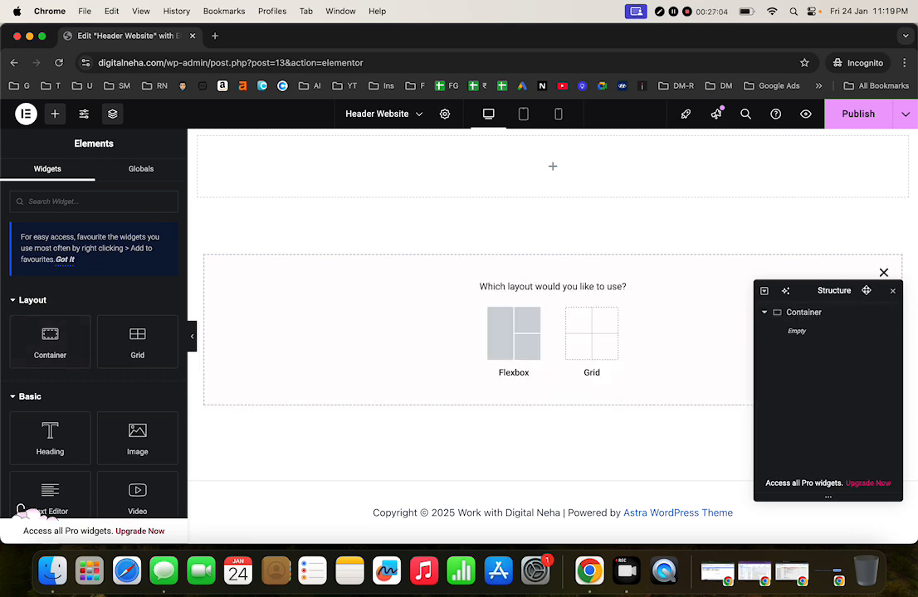
{"action": "left_click_drag", "start_coordinate": [865, 291], "coordinate": [822, 135]}
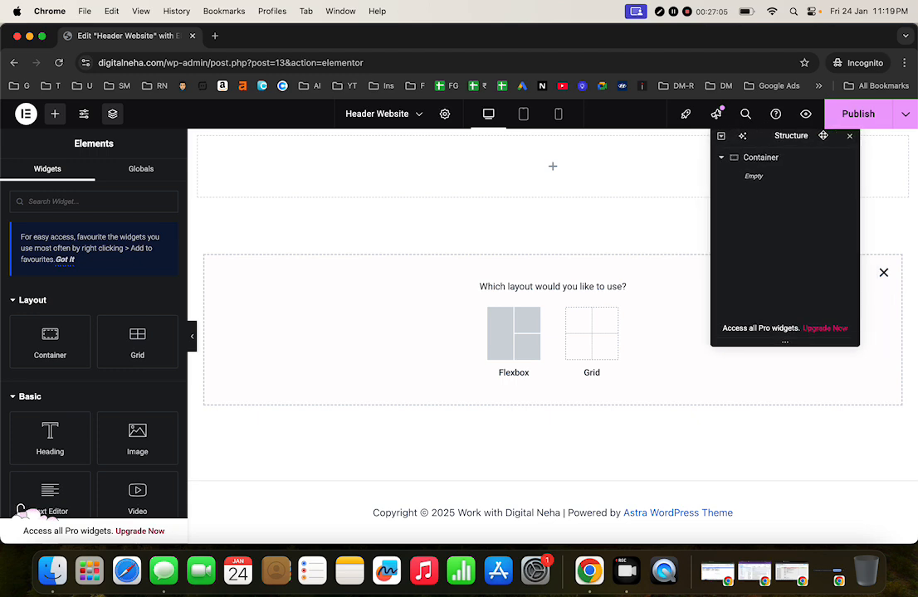
{"action": "left_click", "coordinate": [883, 273]}
Step: Make it a three-column Flexbox row and delete the empty top container
{"action": "left_click", "coordinate": [524, 292]}
{"action": "left_click", "coordinate": [512, 333]}
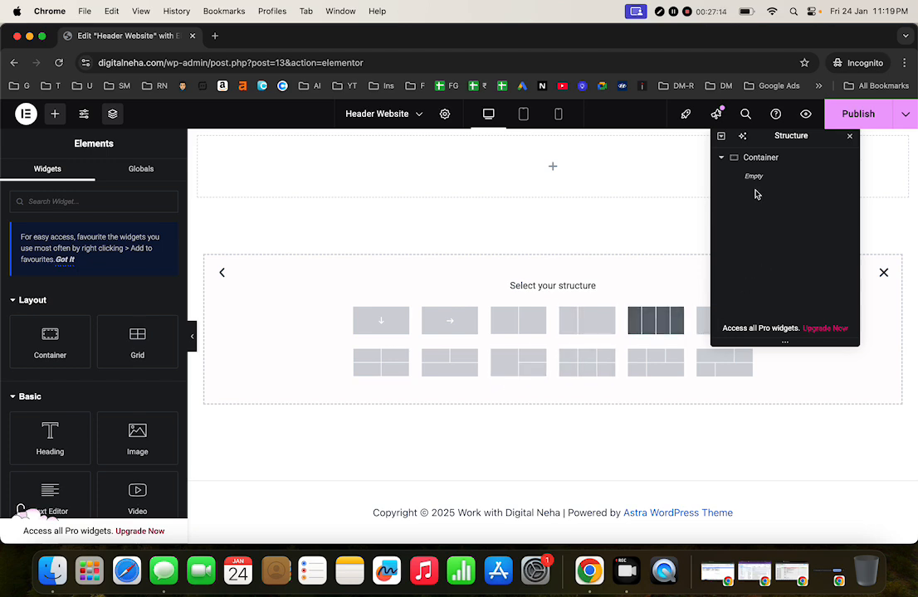
{"action": "left_click_drag", "start_coordinate": [767, 136], "coordinate": [464, 258]}
{"action": "left_click", "coordinate": [720, 331]}
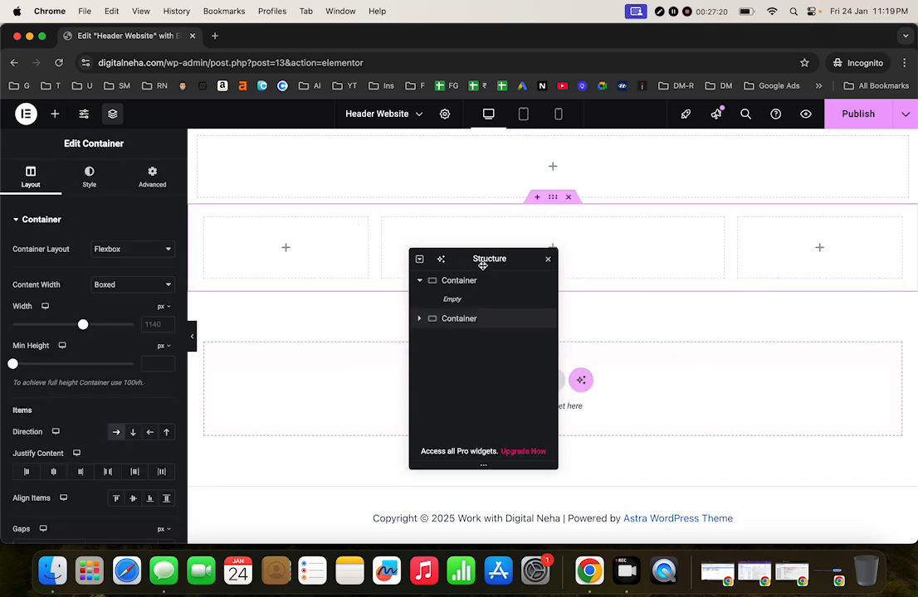
{"action": "left_click_drag", "start_coordinate": [482, 266], "coordinate": [791, 329]}
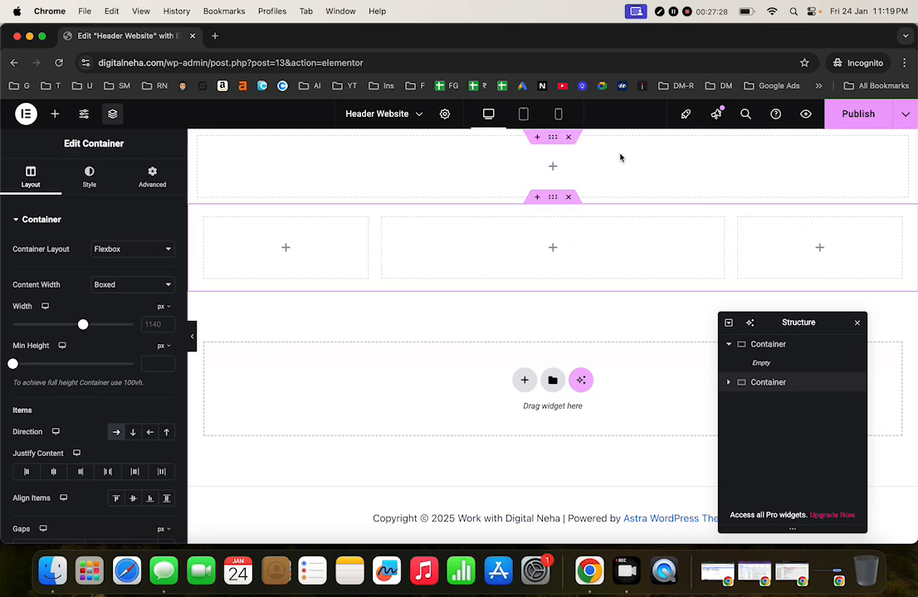
{"action": "left_click", "coordinate": [569, 139]}
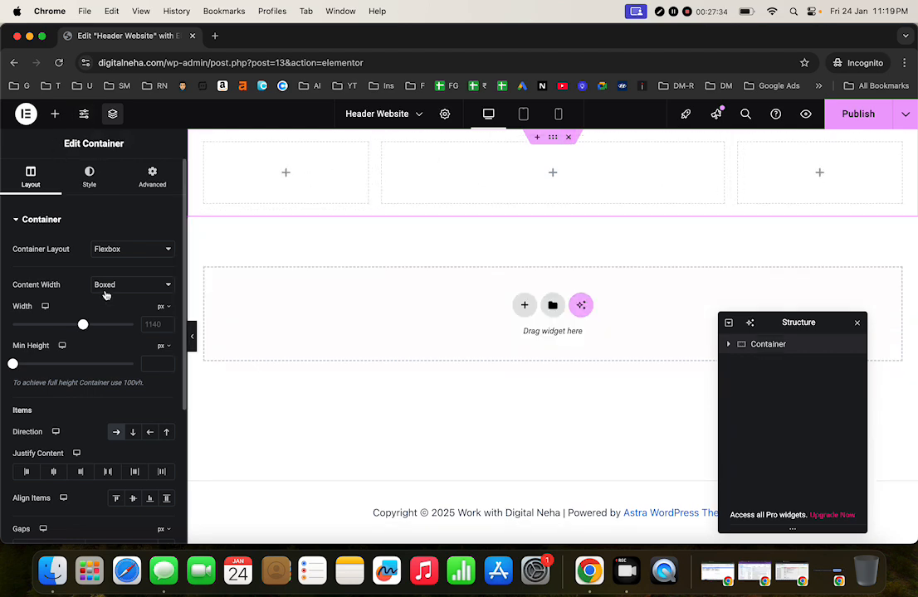
Step: Close Site Settings and save the header as a draft
{"action": "left_click", "coordinate": [84, 116]}
{"action": "left_click", "coordinate": [26, 115]}
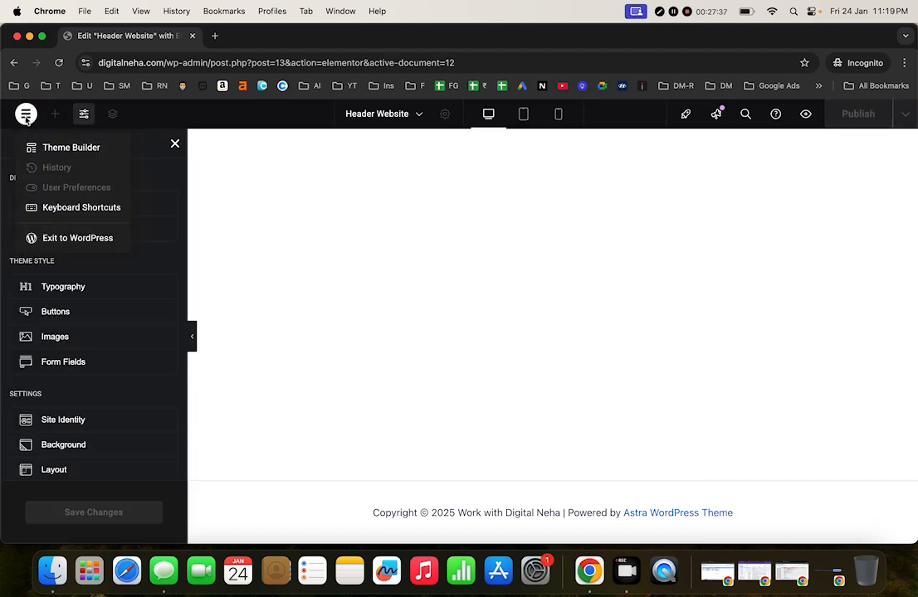
{"action": "left_click", "coordinate": [238, 269]}
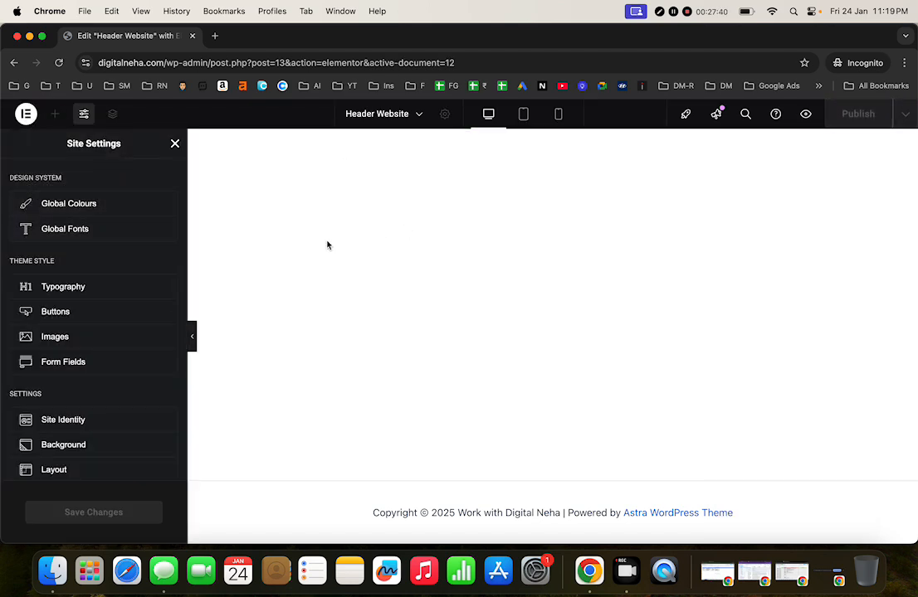
{"action": "left_click", "coordinate": [174, 145]}
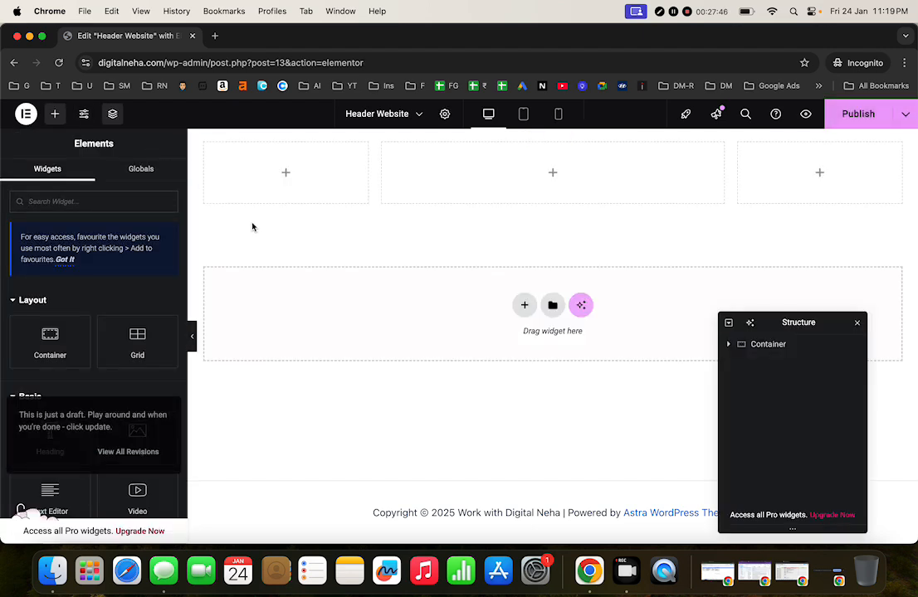
{"action": "left_click", "coordinate": [905, 114]}
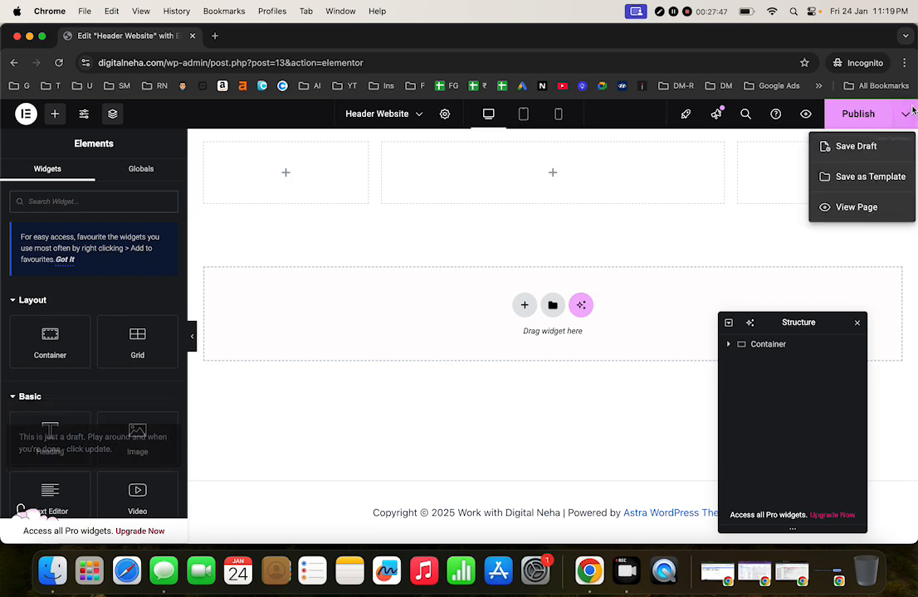
{"action": "left_click", "coordinate": [863, 148]}
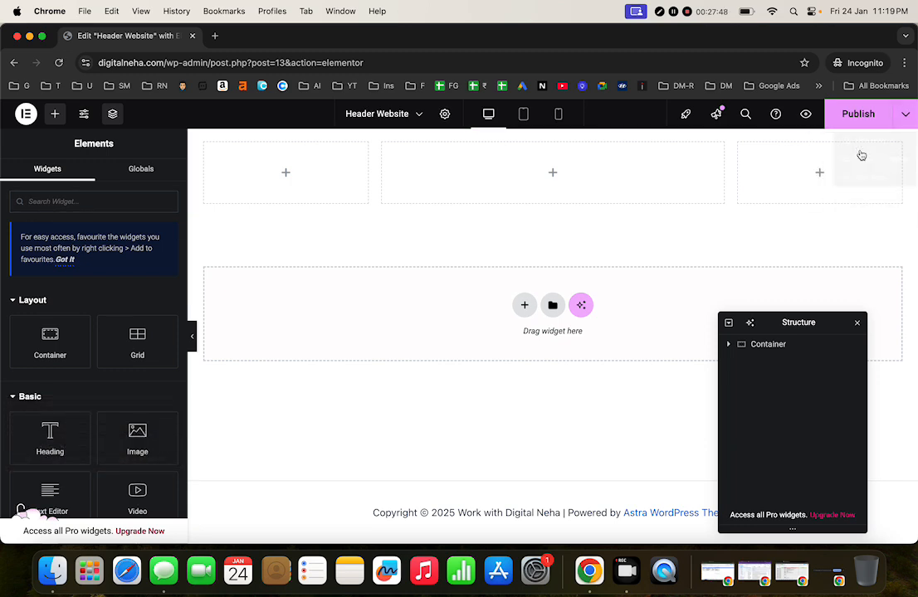
{"action": "left_click", "coordinate": [905, 114]}
{"action": "left_click", "coordinate": [854, 149]}
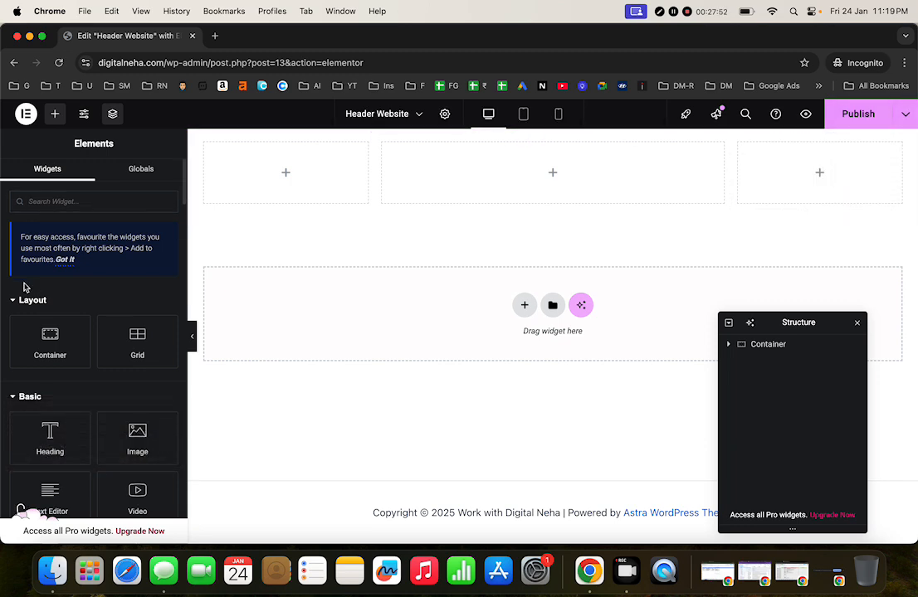
Step: Place an Image widget in column one and a Button widget in column three
{"action": "type", "text": "Imag"}
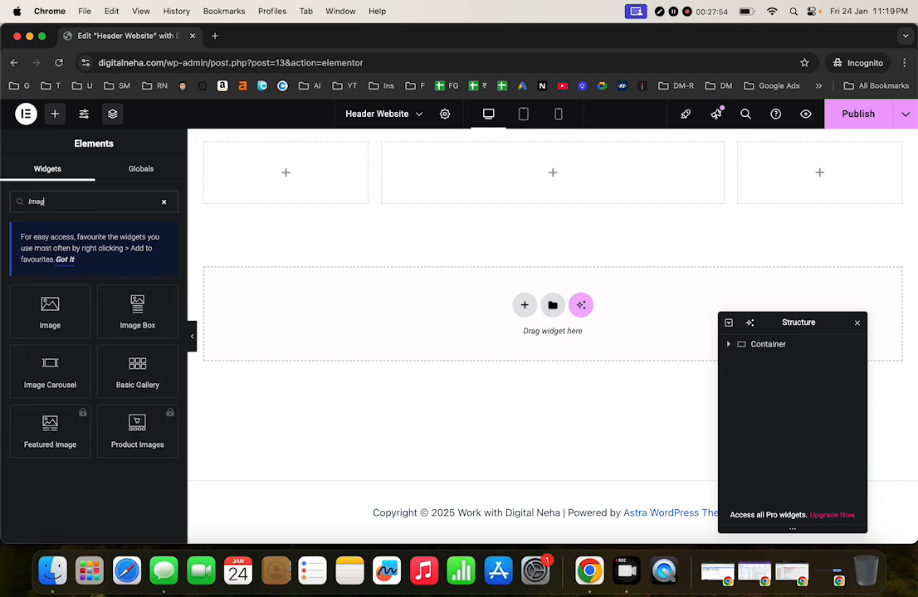
{"action": "type", "text": "e"}
{"action": "left_click_drag", "start_coordinate": [50, 320], "coordinate": [307, 179]}
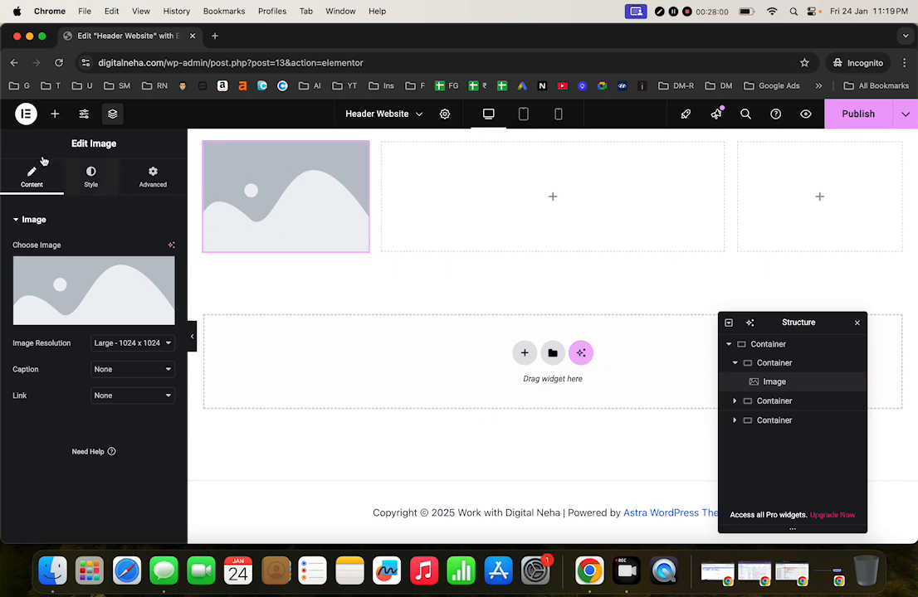
{"action": "left_click", "coordinate": [54, 114]}
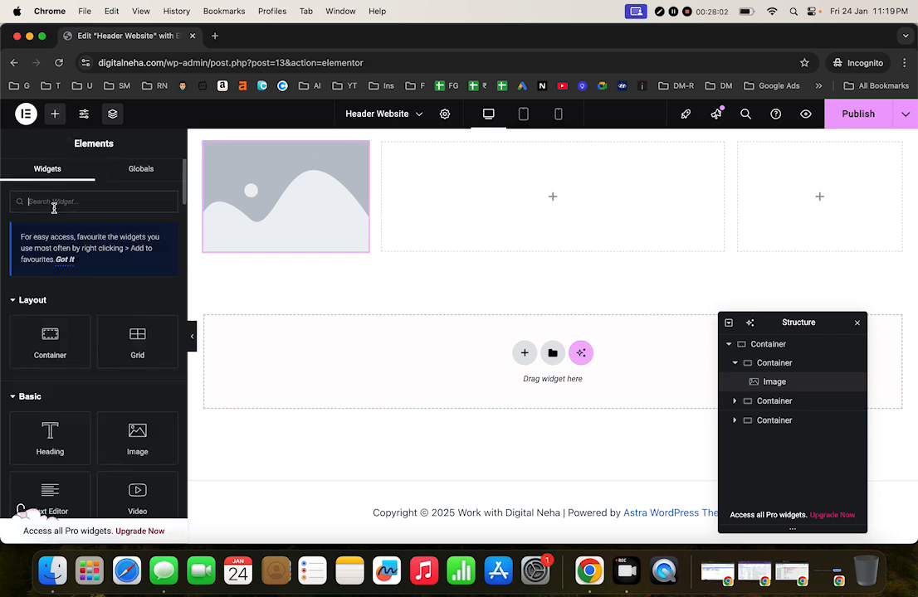
{"action": "type", "text": "button"}
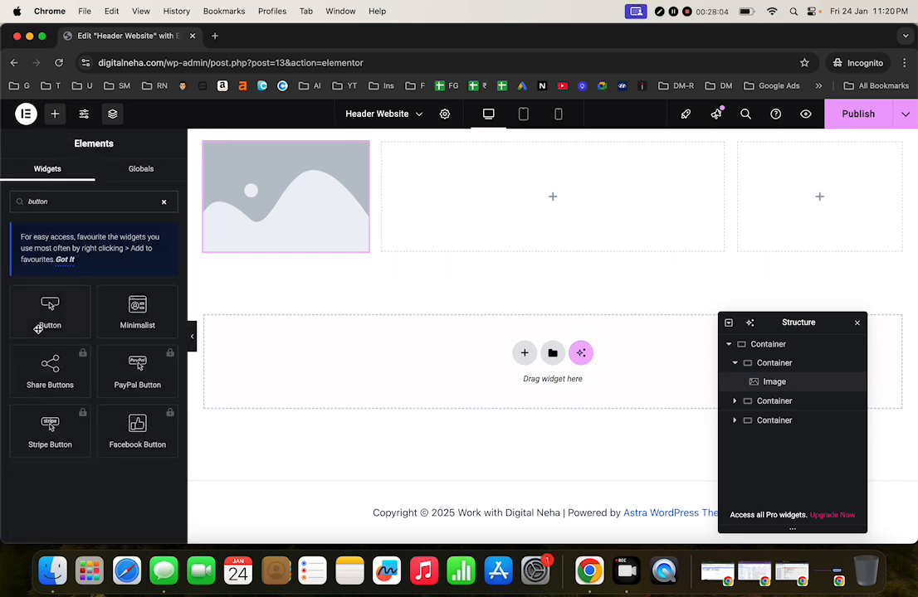
{"action": "left_click_drag", "start_coordinate": [39, 329], "coordinate": [798, 210]}
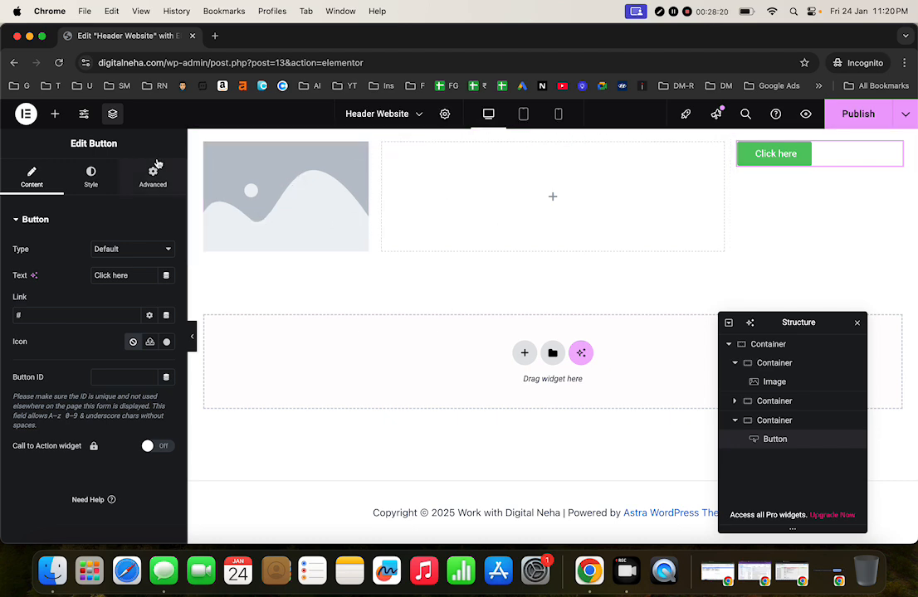
{"action": "left_click", "coordinate": [54, 113]}
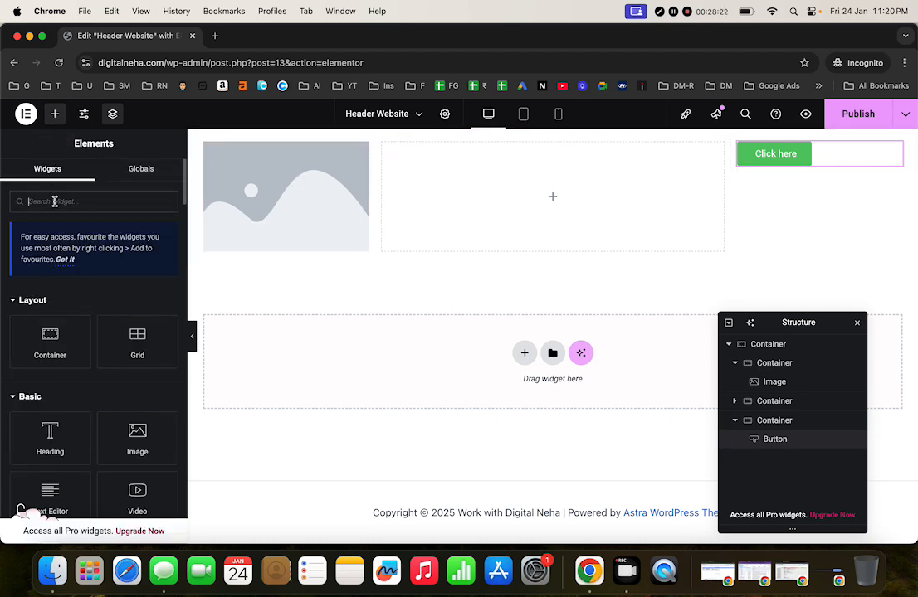
Step: Place a Navigation Menu widget in the middle column and save a draft
{"action": "type", "text": "menu"}
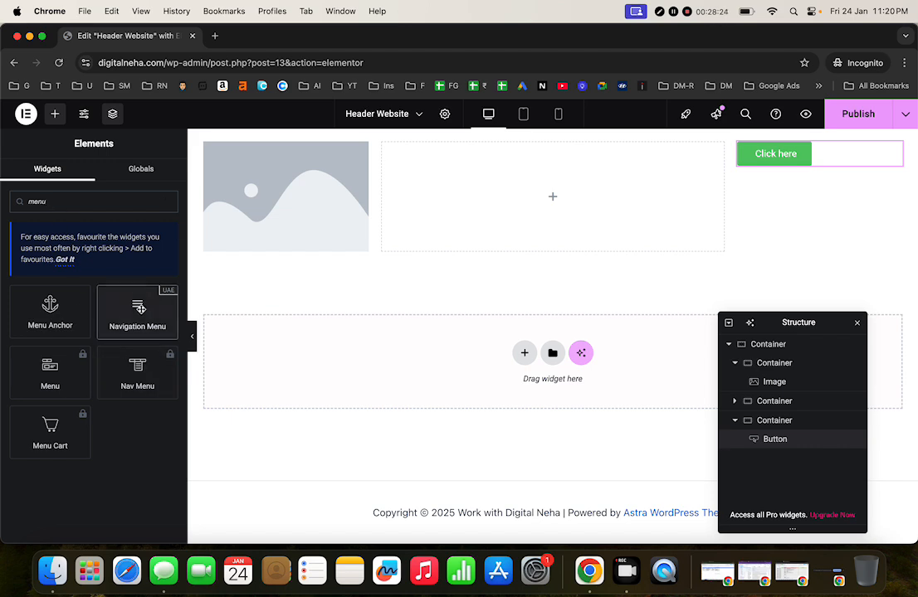
{"action": "left_click_drag", "start_coordinate": [137, 311], "coordinate": [468, 199]}
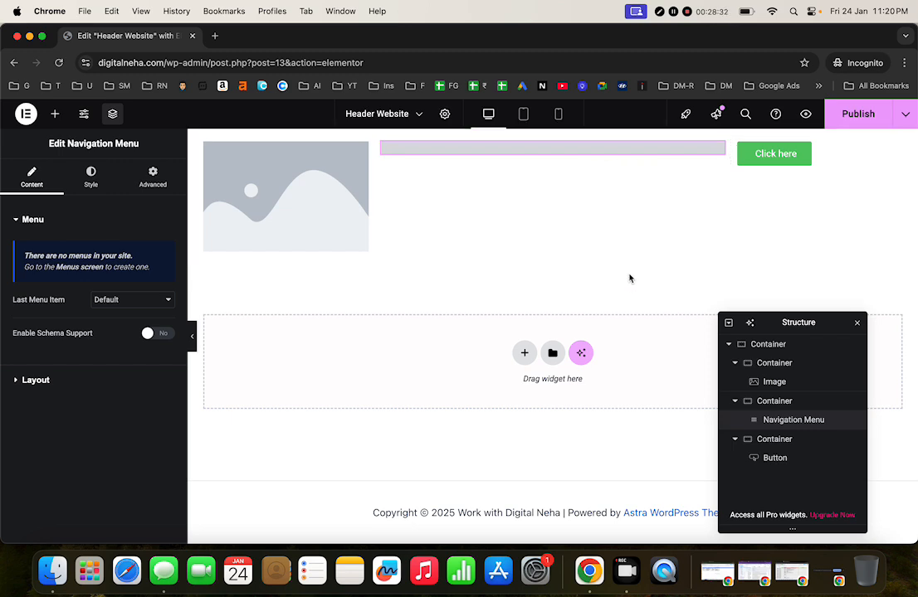
{"action": "left_click", "coordinate": [903, 115]}
{"action": "left_click", "coordinate": [868, 155]}
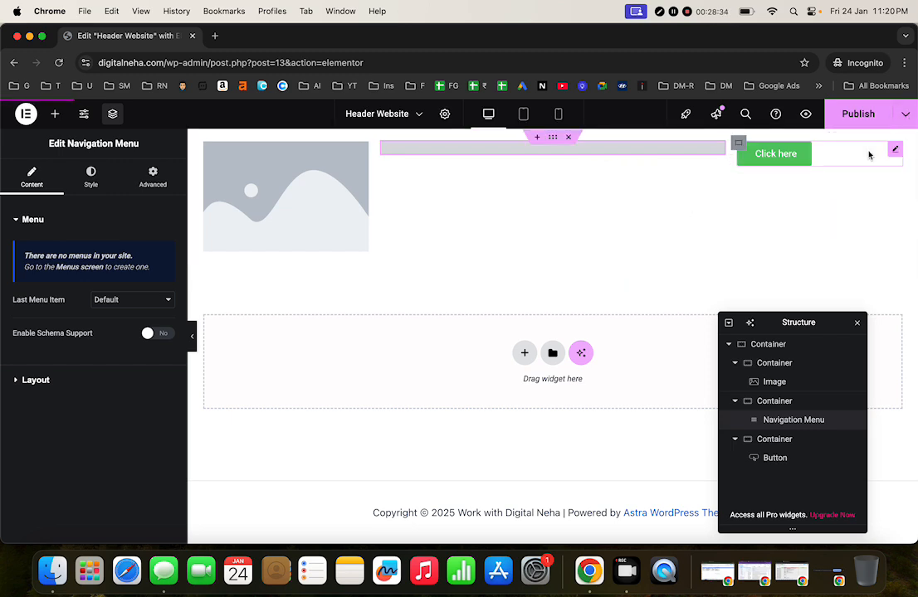
{"action": "left_click", "coordinate": [905, 114]}
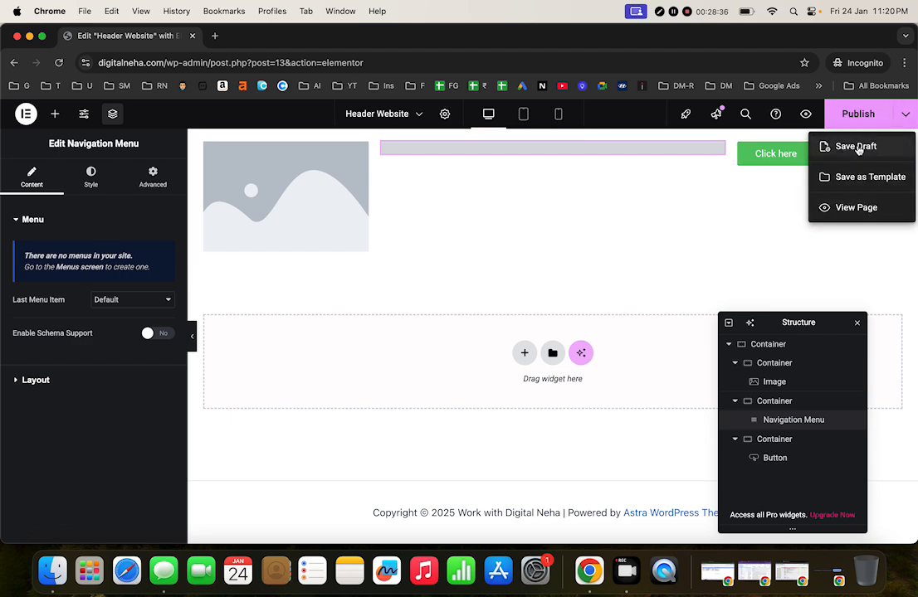
{"action": "left_click", "coordinate": [846, 146]}
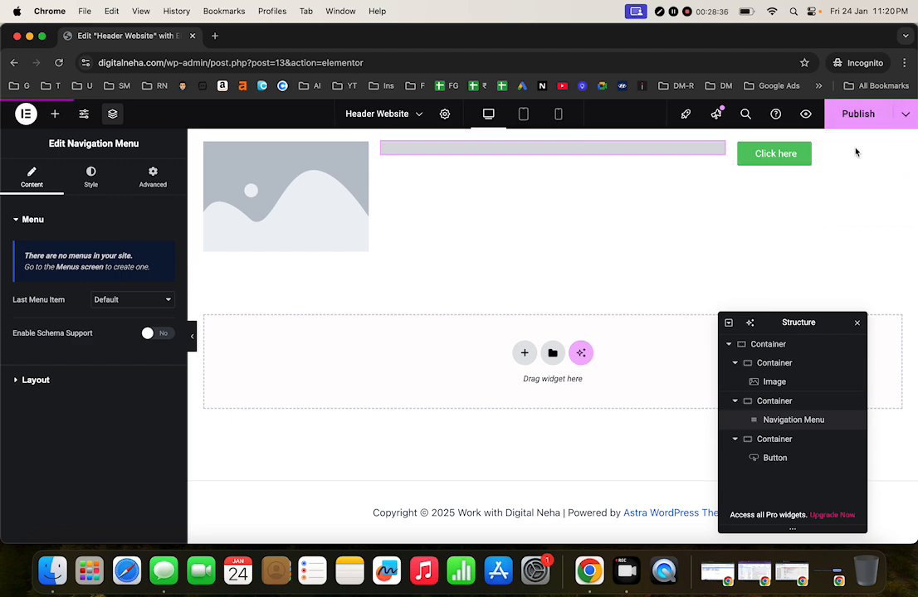
Step: Open and close the Theme Builder, then cancel an attempt to leave the editor
{"action": "left_click", "coordinate": [24, 114]}
{"action": "left_click", "coordinate": [46, 143]}
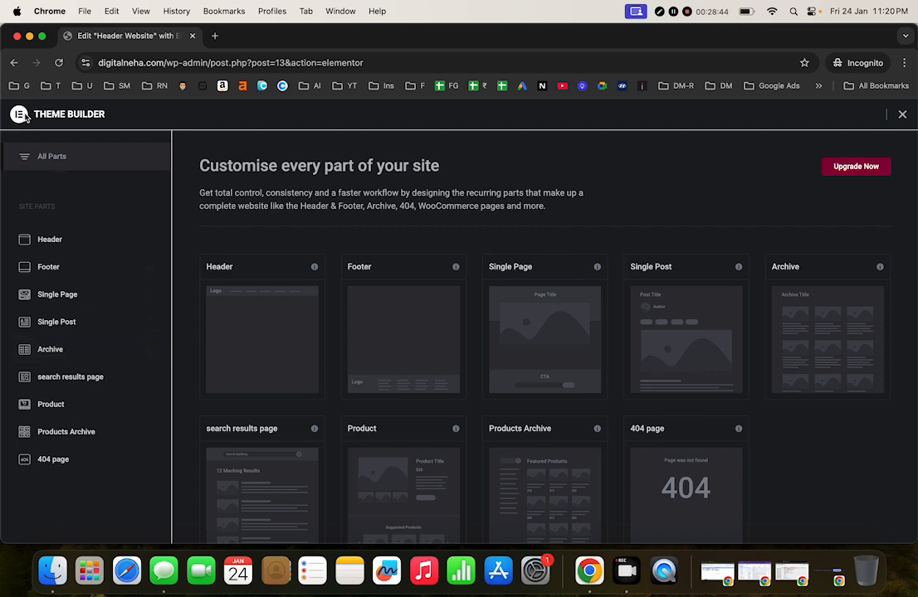
{"action": "left_click", "coordinate": [904, 115]}
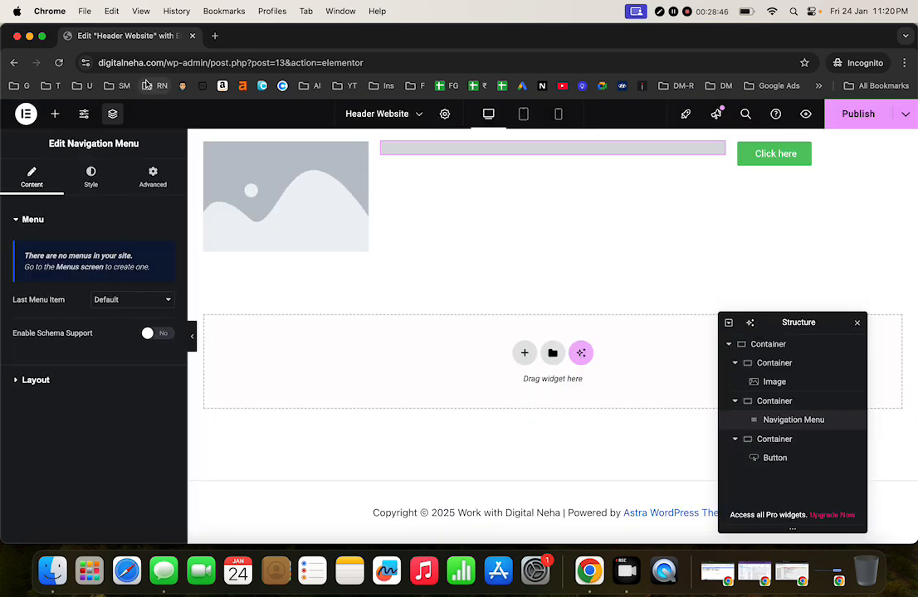
{"action": "left_click", "coordinate": [23, 116]}
{"action": "left_click", "coordinate": [29, 238]}
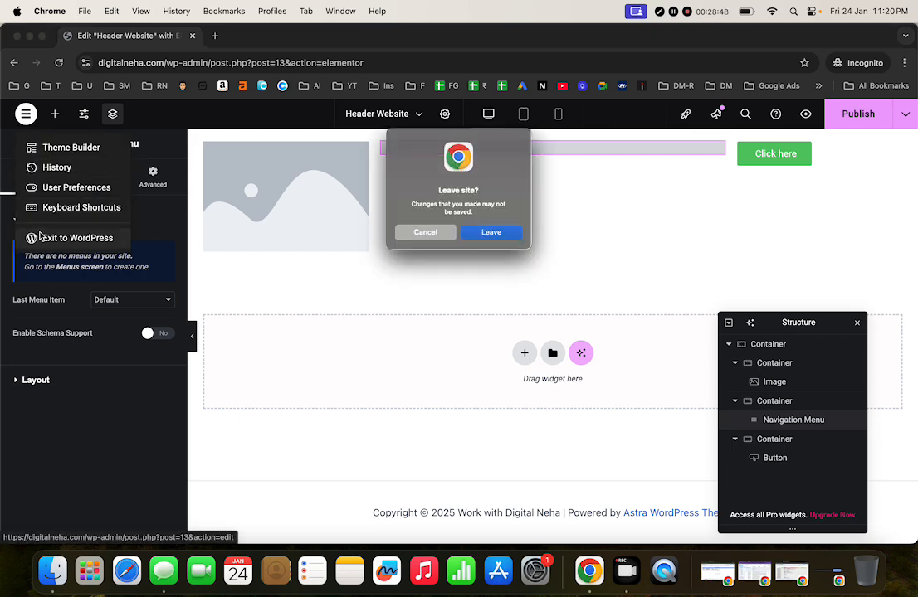
{"action": "left_click", "coordinate": [423, 238]}
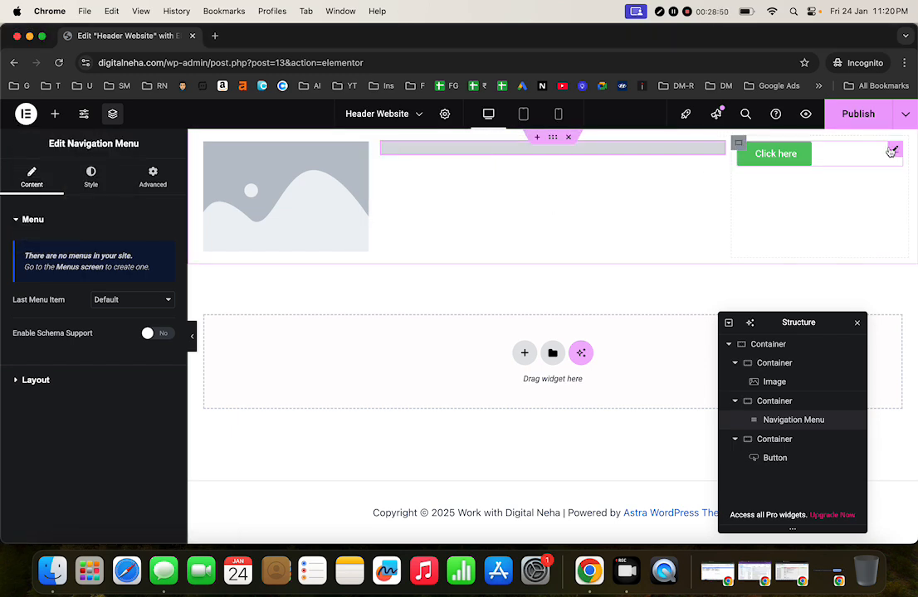
Step: Save a draft and exit to WordPress, confirming Leave
{"action": "left_click", "coordinate": [904, 115]}
{"action": "left_click", "coordinate": [856, 146]}
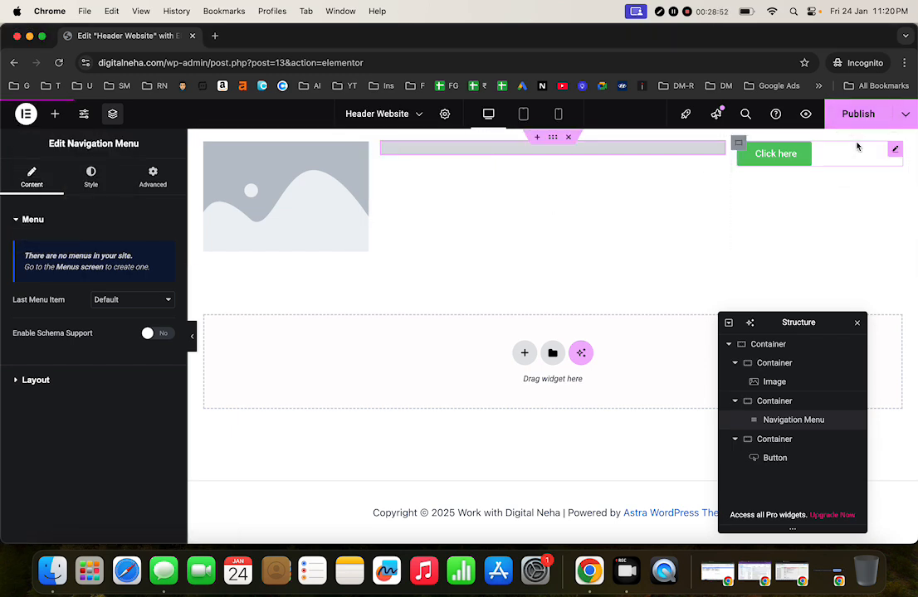
{"action": "left_click", "coordinate": [25, 115]}
{"action": "left_click", "coordinate": [27, 240]}
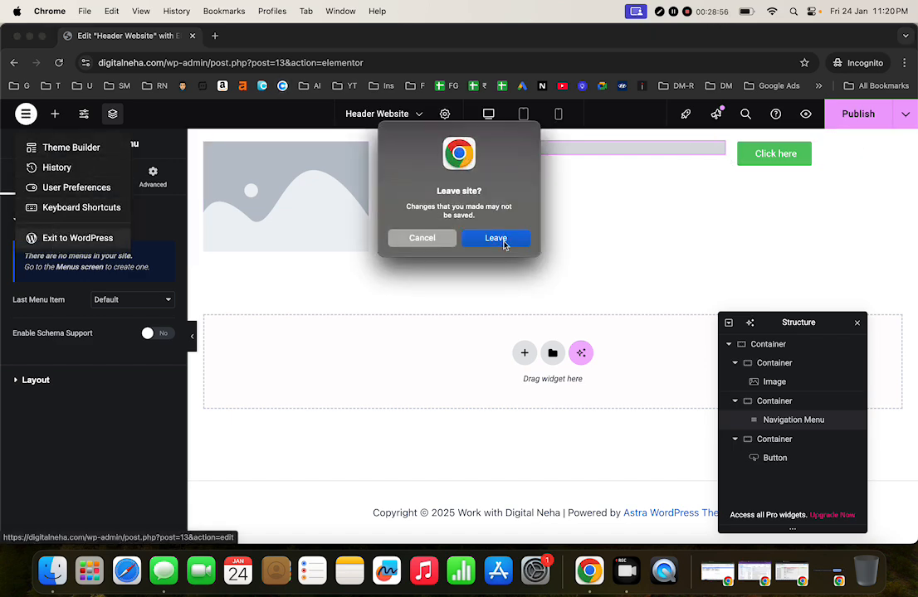
{"action": "left_click", "coordinate": [498, 239]}
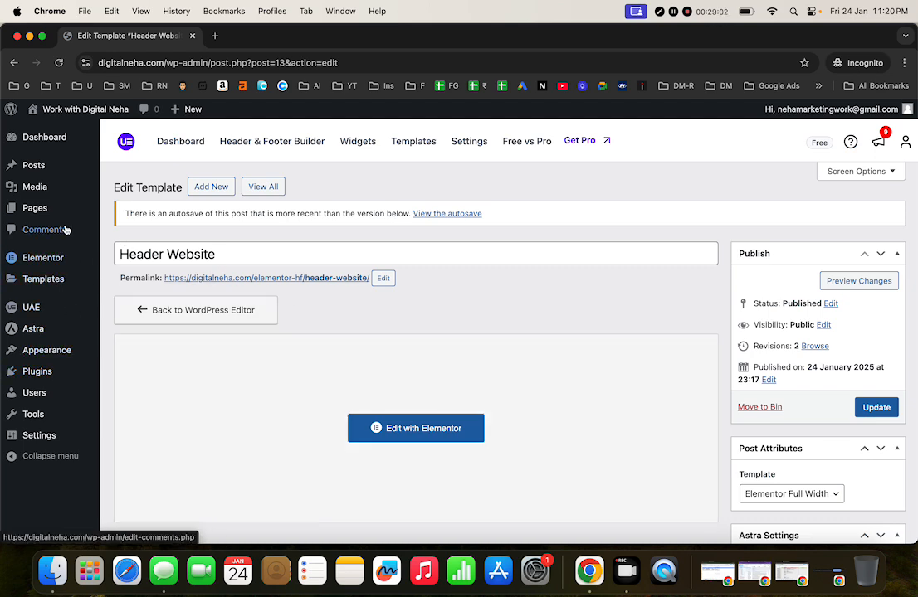
Step: Create and publish a new empty page titled 'About Us'
{"action": "left_click", "coordinate": [60, 210]}
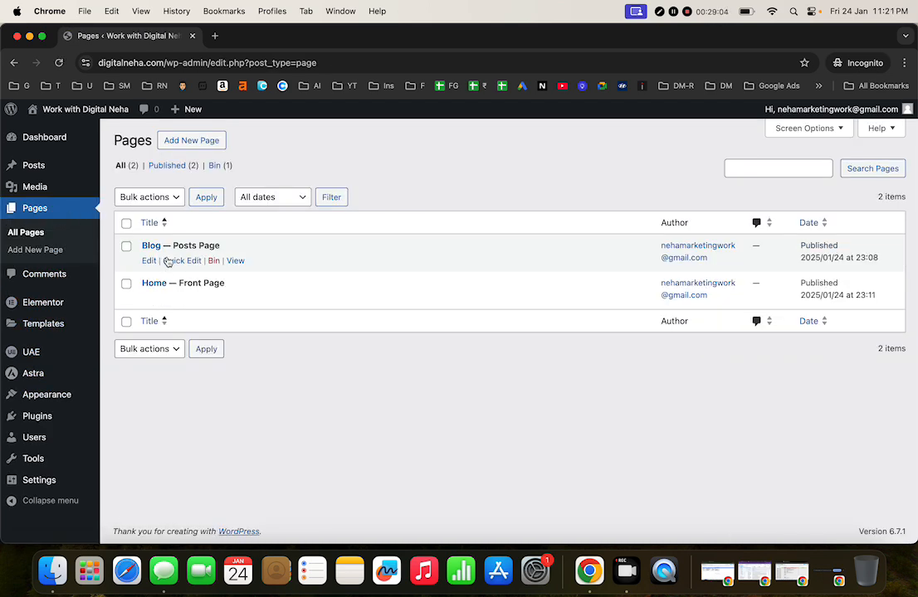
{"action": "left_click", "coordinate": [191, 143]}
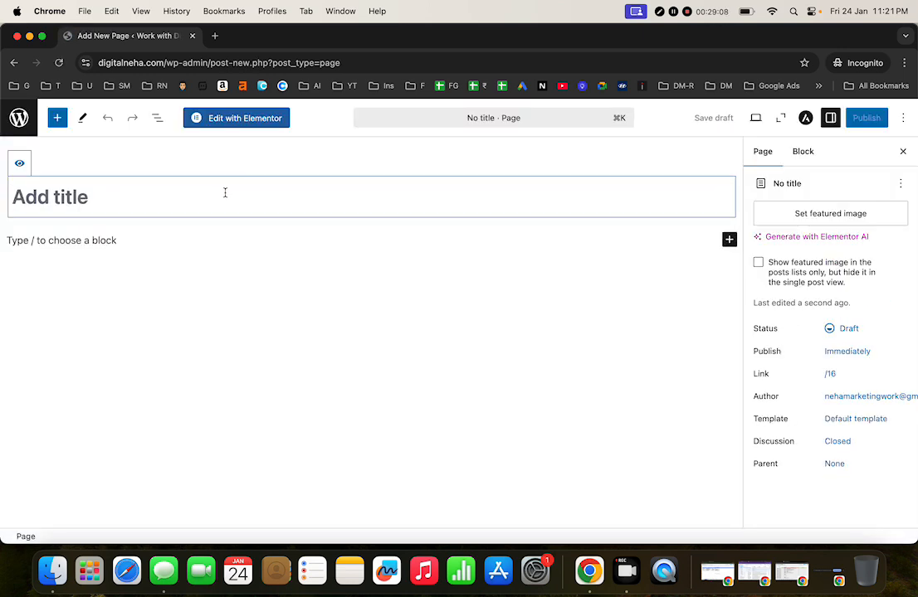
{"action": "type", "text": "about"}
{"action": "key", "text": "BackSpace"}
{"action": "key", "text": "BackSpace"}
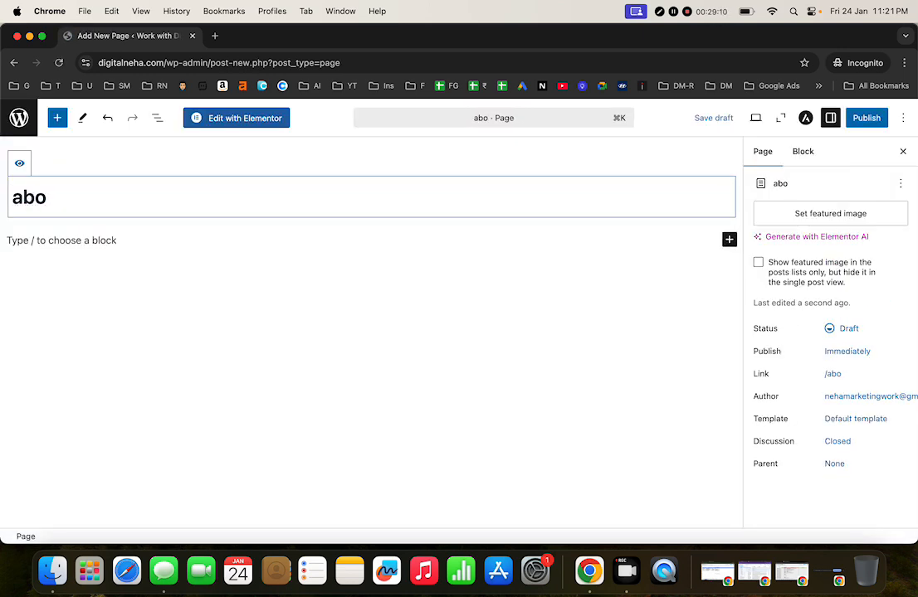
{"action": "key", "text": "BackSpace"}
{"action": "key", "text": "BackSpace"}
{"action": "key", "text": "BackSpace"}
{"action": "type", "text": "About Us"}
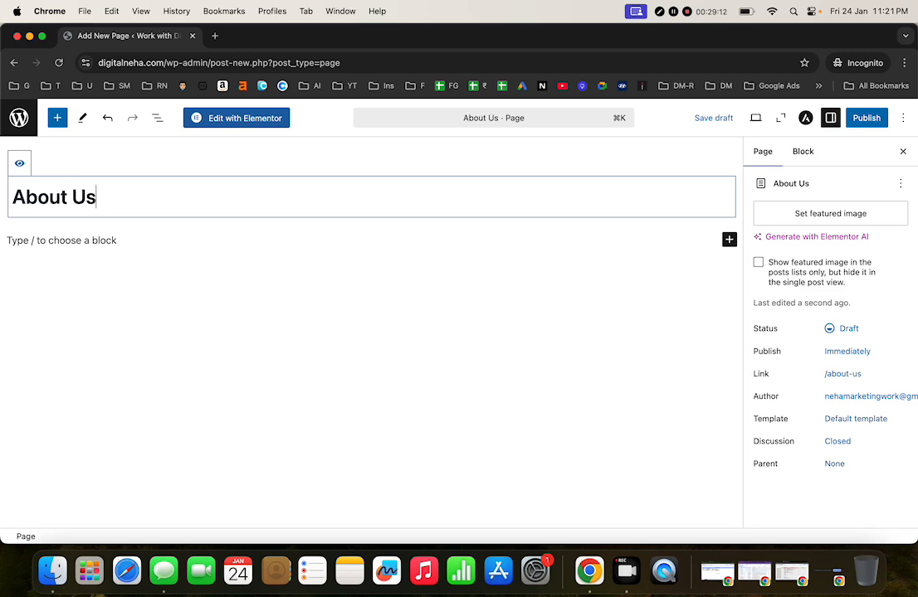
{"action": "left_click", "coordinate": [866, 119]}
{"action": "left_click", "coordinate": [866, 118]}
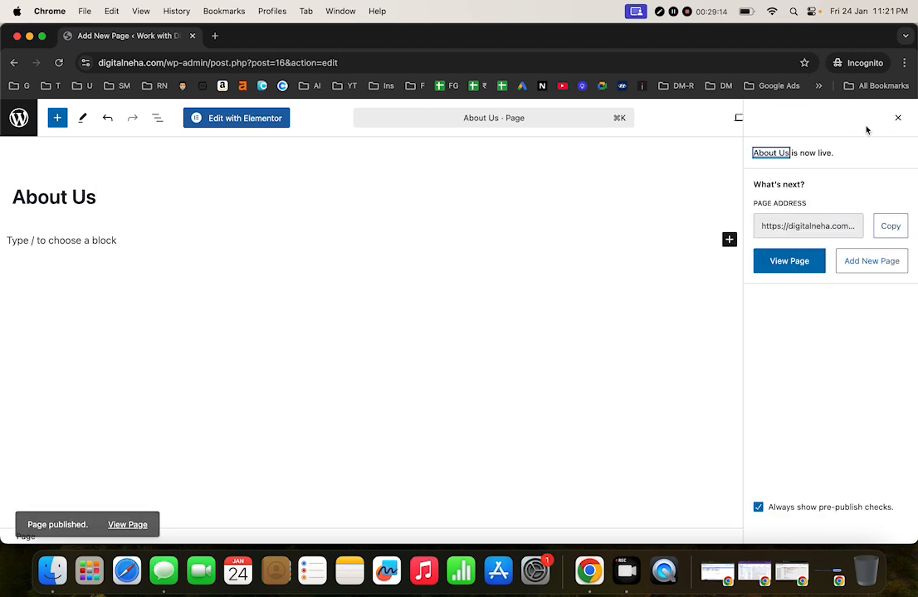
Step: Create and publish a second empty page titled 'Contact', then return to the Pages list
{"action": "left_click", "coordinate": [20, 129]}
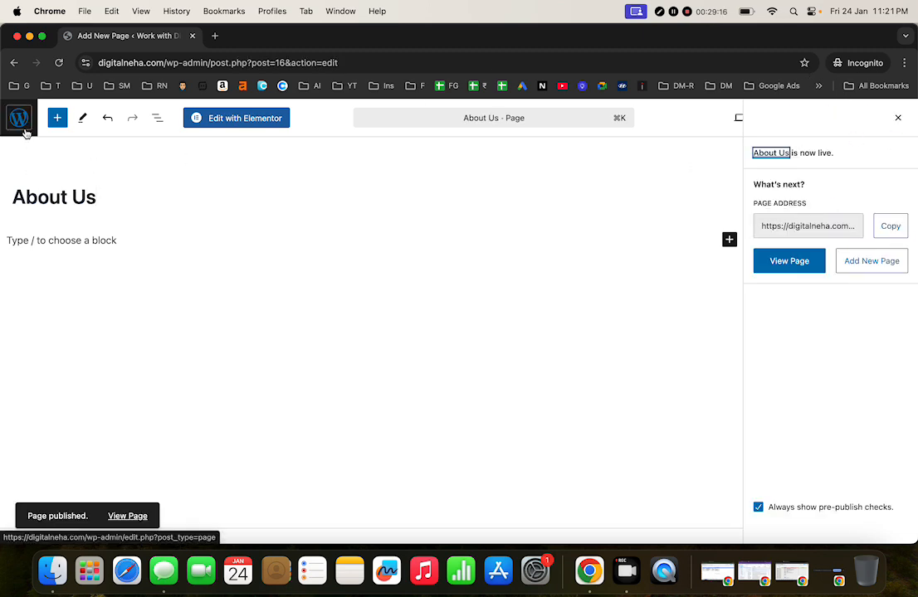
{"action": "left_click", "coordinate": [191, 140]}
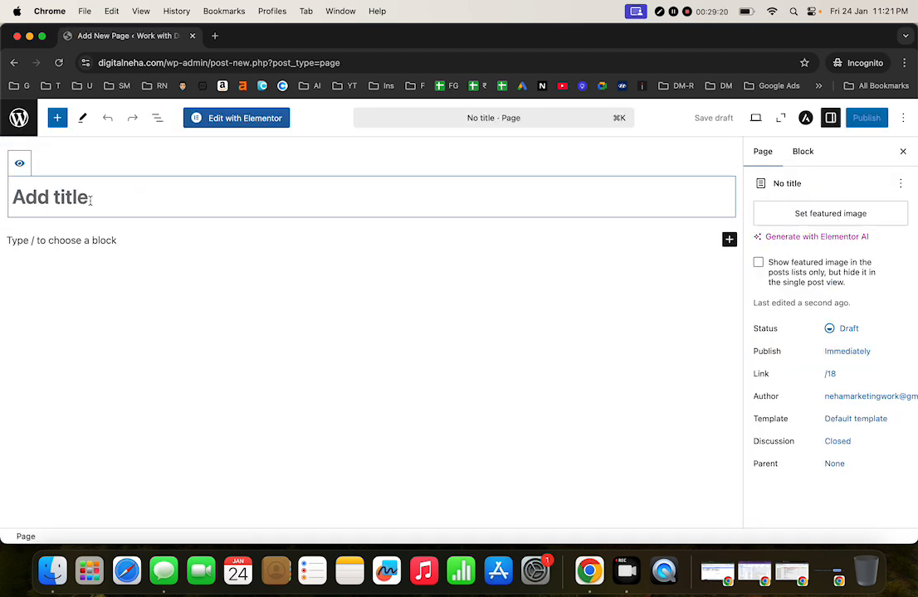
{"action": "type", "text": "Contact"}
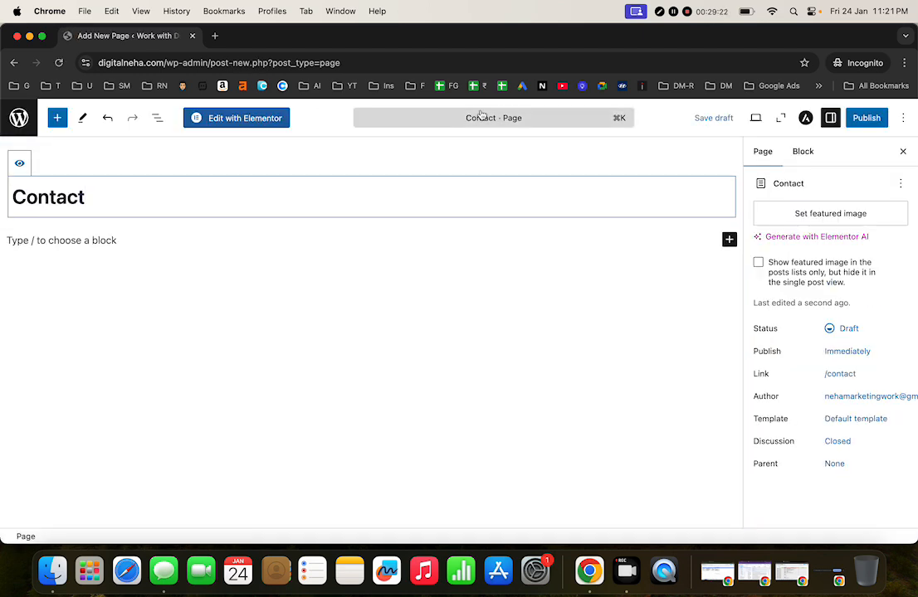
{"action": "left_click", "coordinate": [870, 121]}
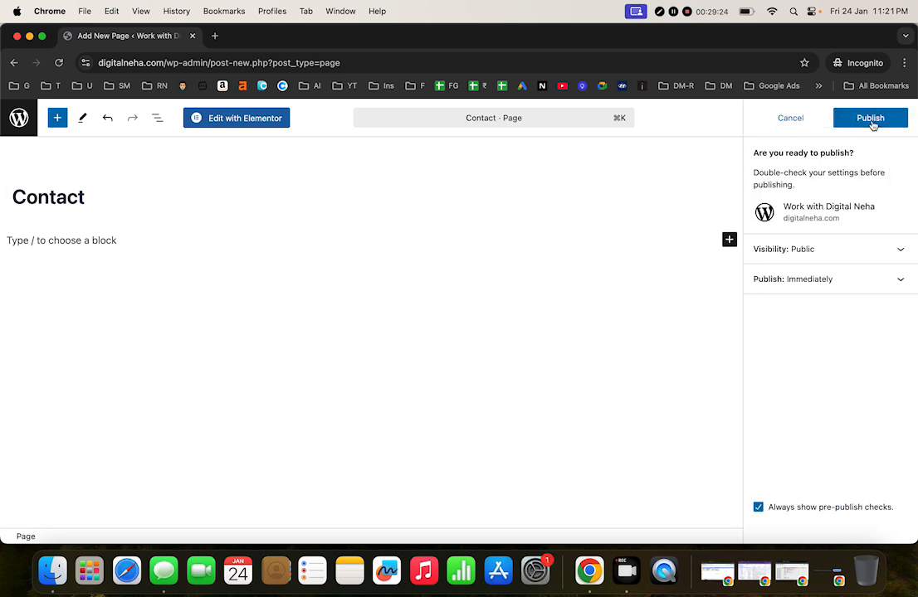
{"action": "left_click", "coordinate": [870, 118]}
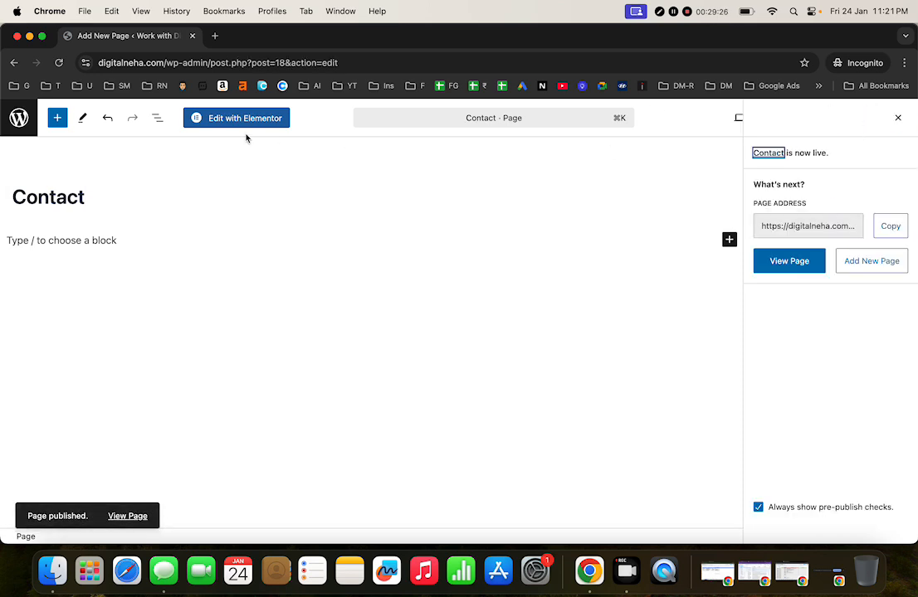
{"action": "left_click", "coordinate": [17, 118]}
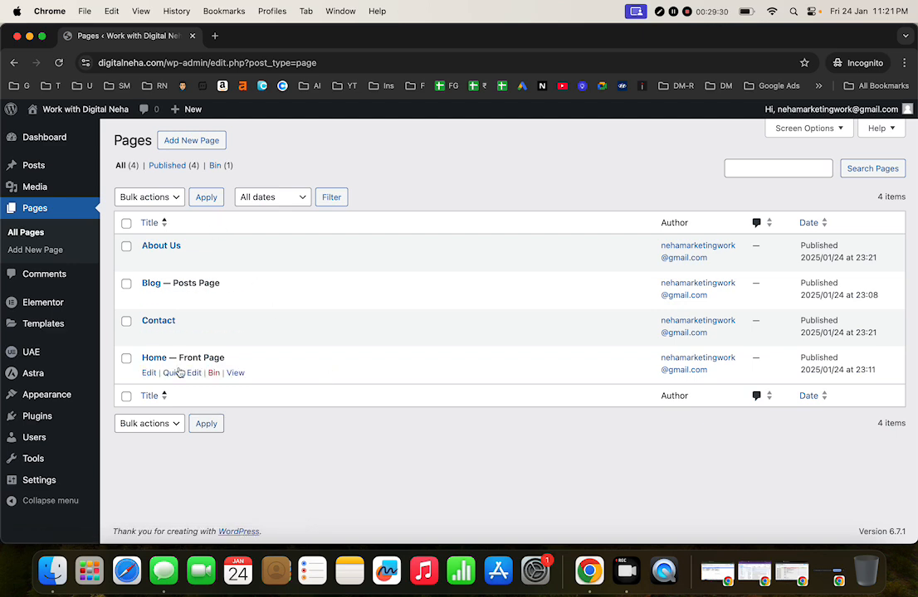
Step: Create a menu named 'Primary Menu 1' assigned to the Primary Menu location
{"action": "mouse_move", "coordinate": [83, 401]}
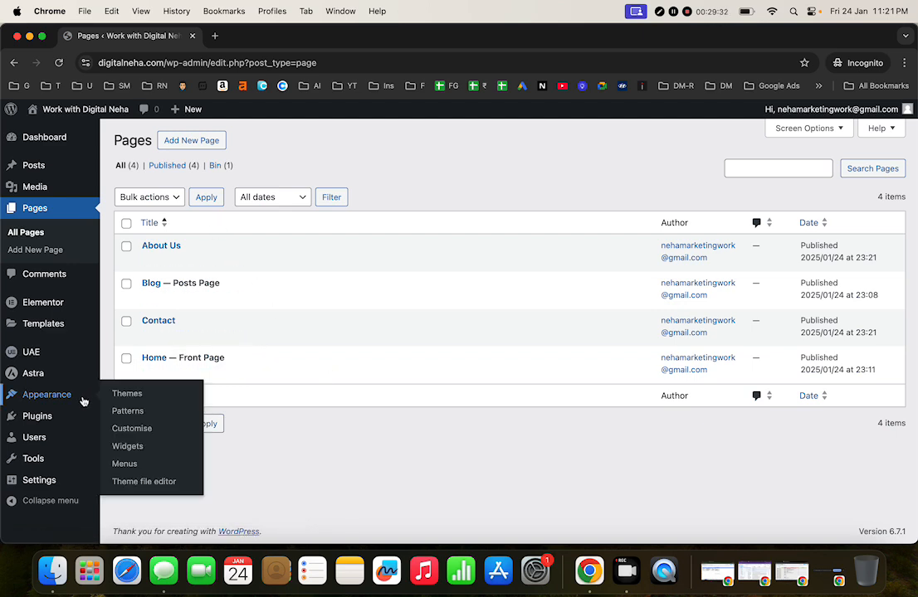
{"action": "left_click", "coordinate": [134, 466]}
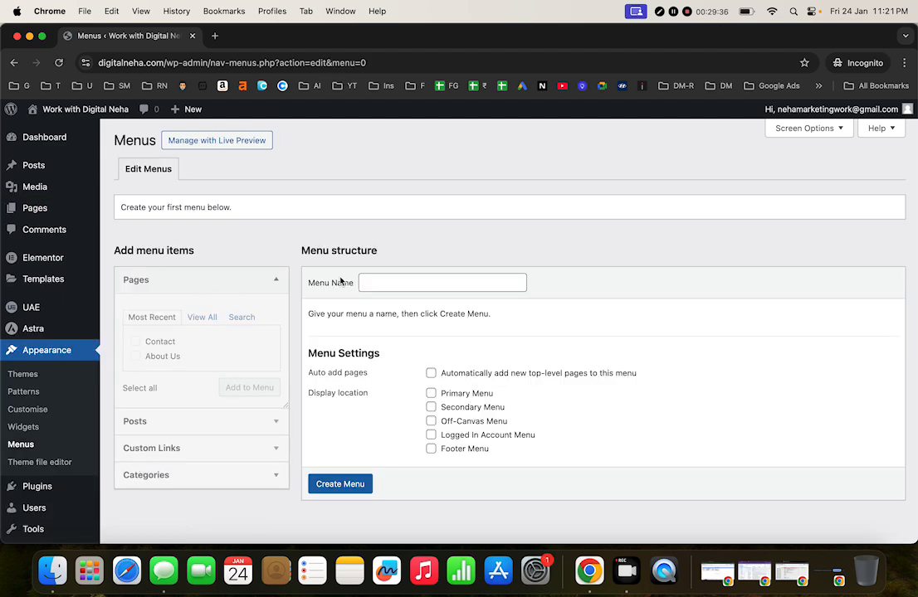
{"action": "left_click", "coordinate": [396, 283]}
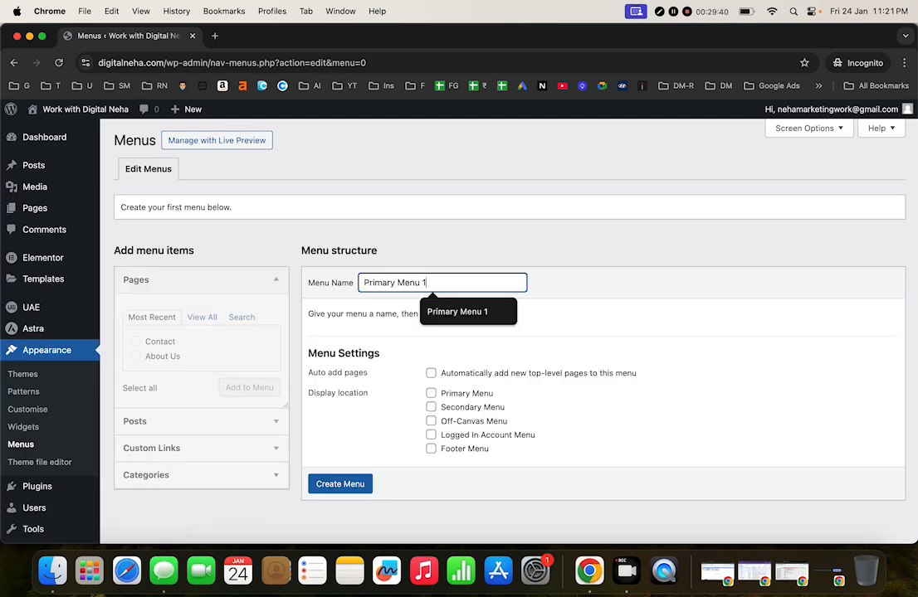
{"action": "left_click", "coordinate": [430, 394]}
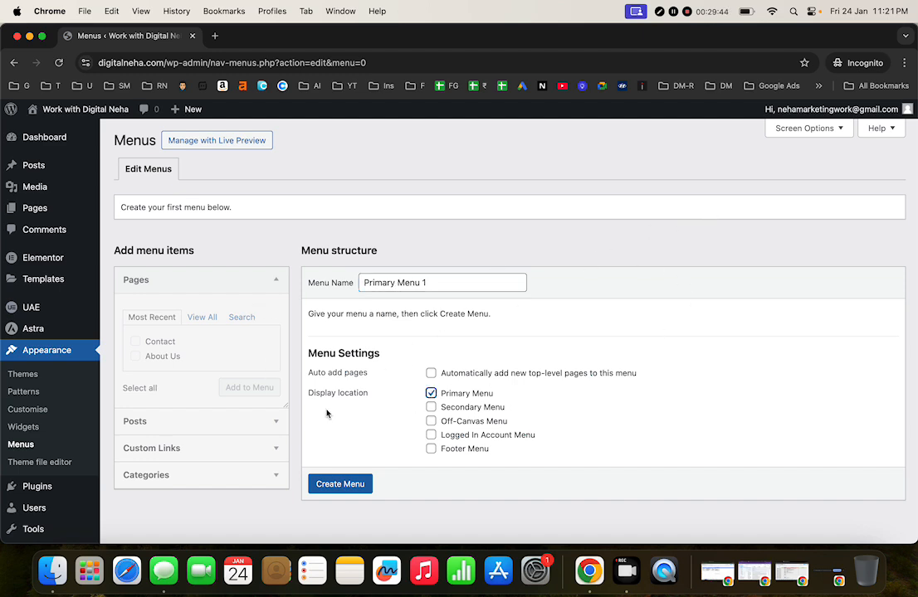
{"action": "left_click", "coordinate": [337, 483]}
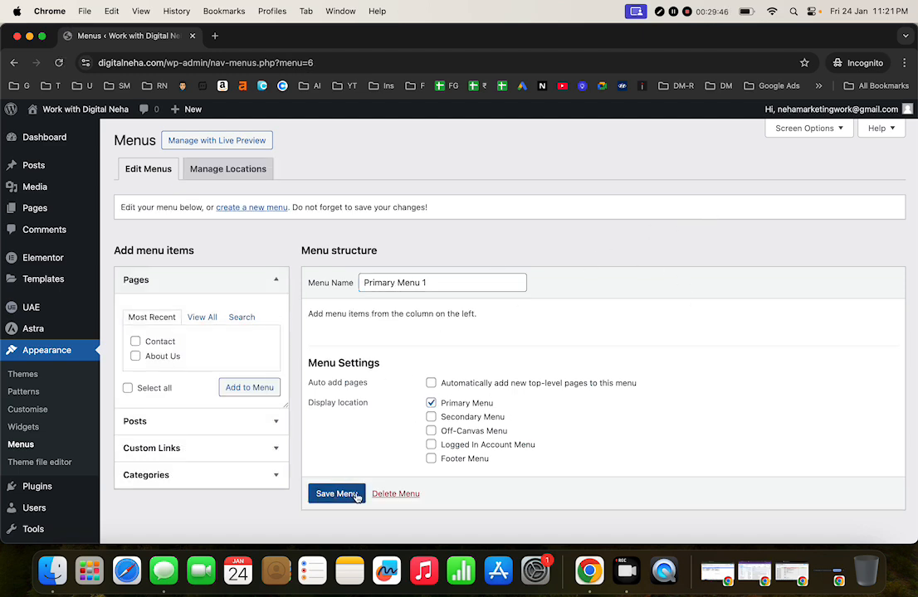
Step: Add the Home, Blog, About Us and Contact pages to the menu
{"action": "left_click", "coordinate": [202, 317]}
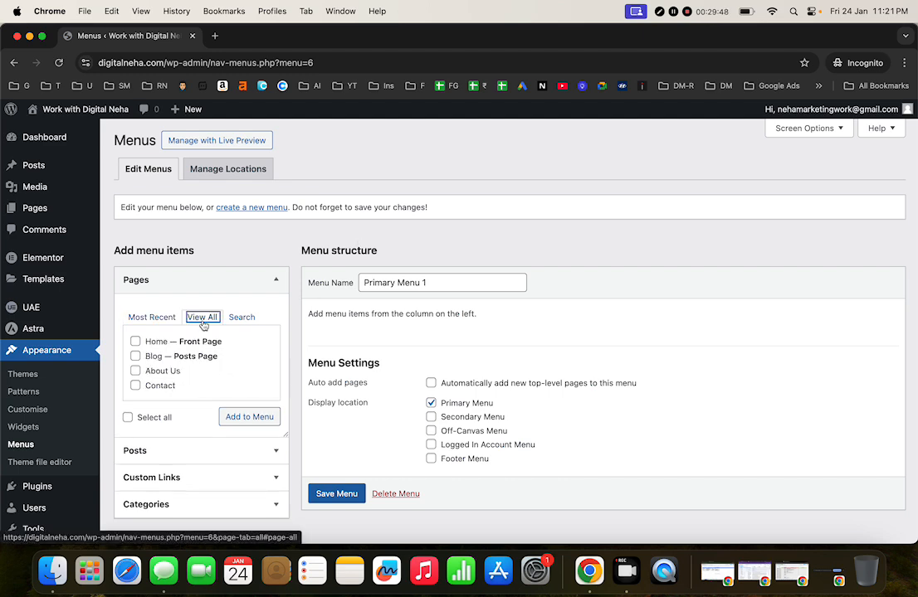
{"action": "left_click", "coordinate": [136, 342]}
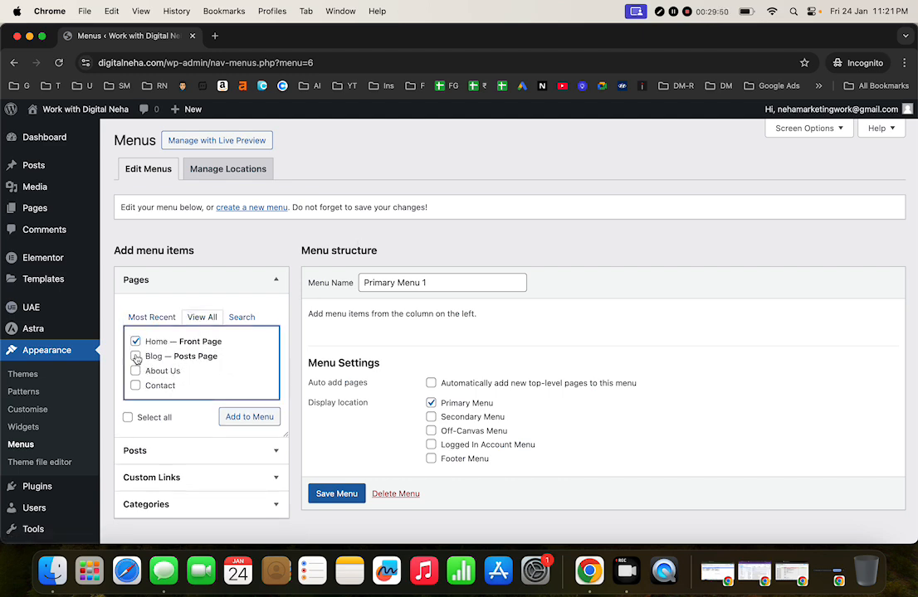
{"action": "left_click", "coordinate": [135, 356]}
{"action": "left_click", "coordinate": [135, 371]}
{"action": "left_click", "coordinate": [135, 386]}
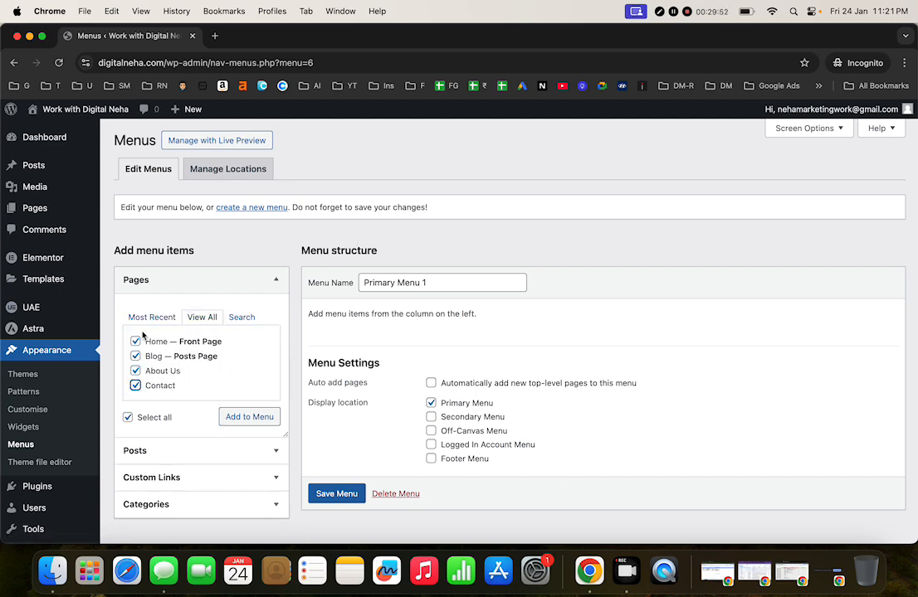
{"action": "left_click", "coordinate": [249, 420]}
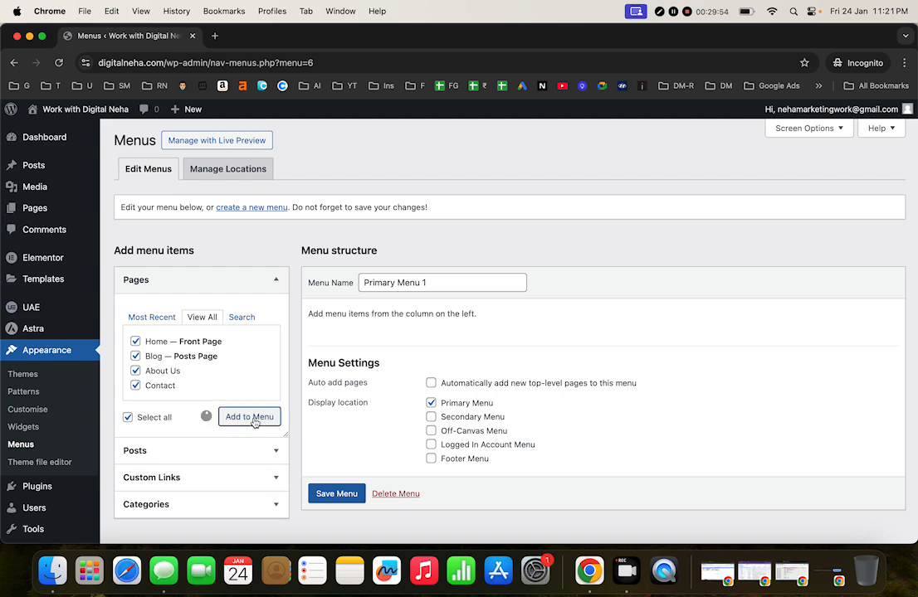
Step: Move Contact up to just below Home and save the menu
{"action": "scroll", "coordinate": [470, 418], "scroll_direction": "down", "scroll_amount": 2}
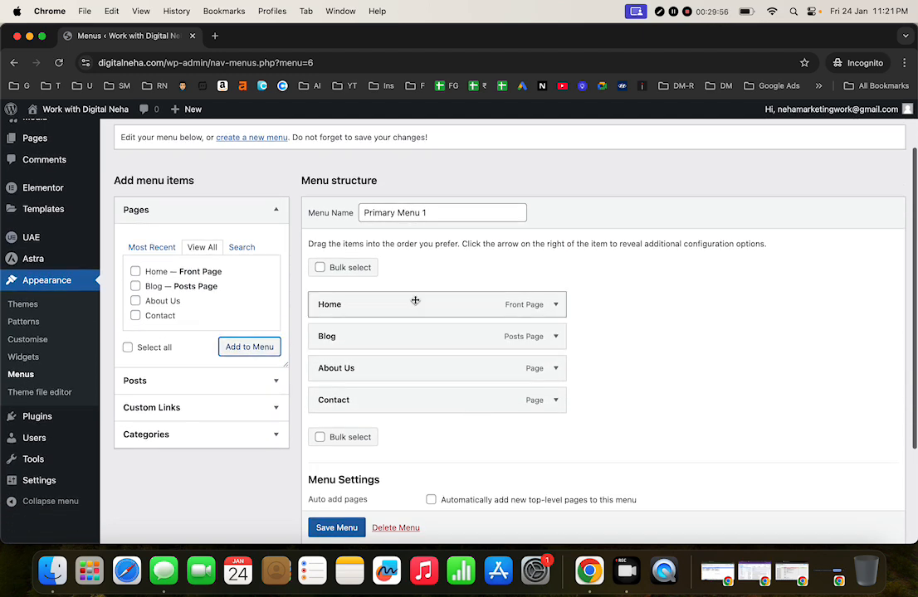
{"action": "left_click_drag", "start_coordinate": [415, 389], "coordinate": [389, 339]}
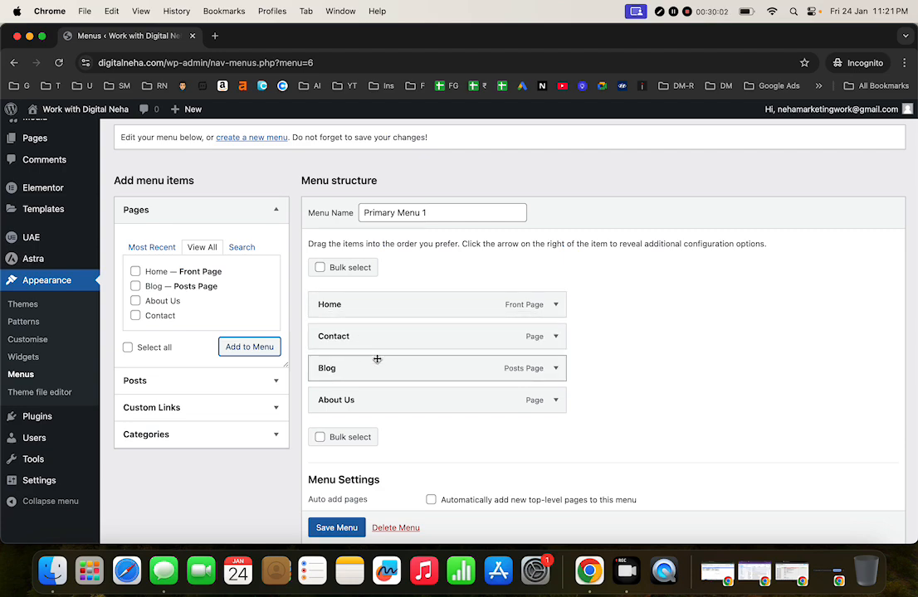
{"action": "scroll", "coordinate": [377, 360], "scroll_direction": "down", "scroll_amount": 4}
{"action": "scroll", "coordinate": [377, 359], "scroll_direction": "up", "scroll_amount": 3}
{"action": "left_click", "coordinate": [355, 526]}
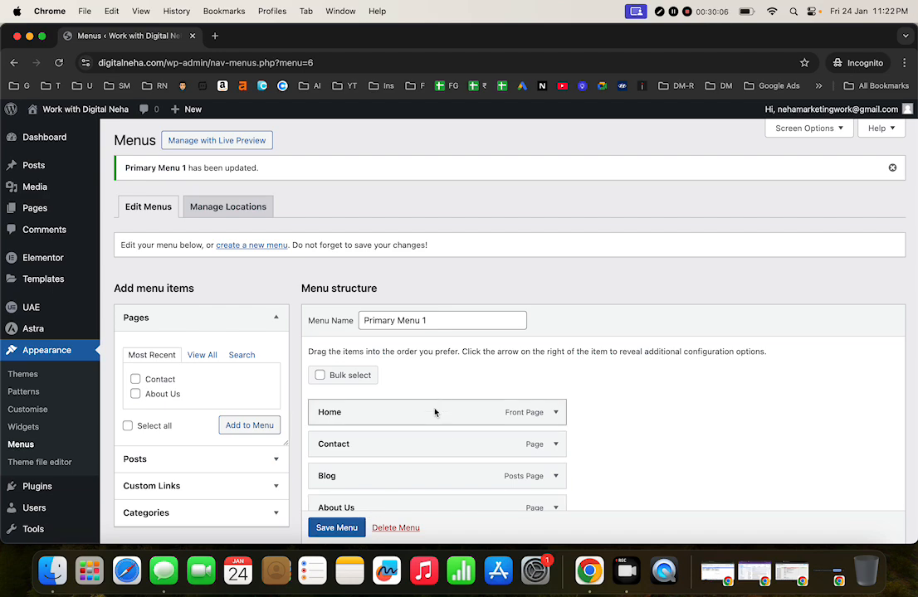
{"action": "scroll", "coordinate": [387, 435], "scroll_direction": "down", "scroll_amount": 6}
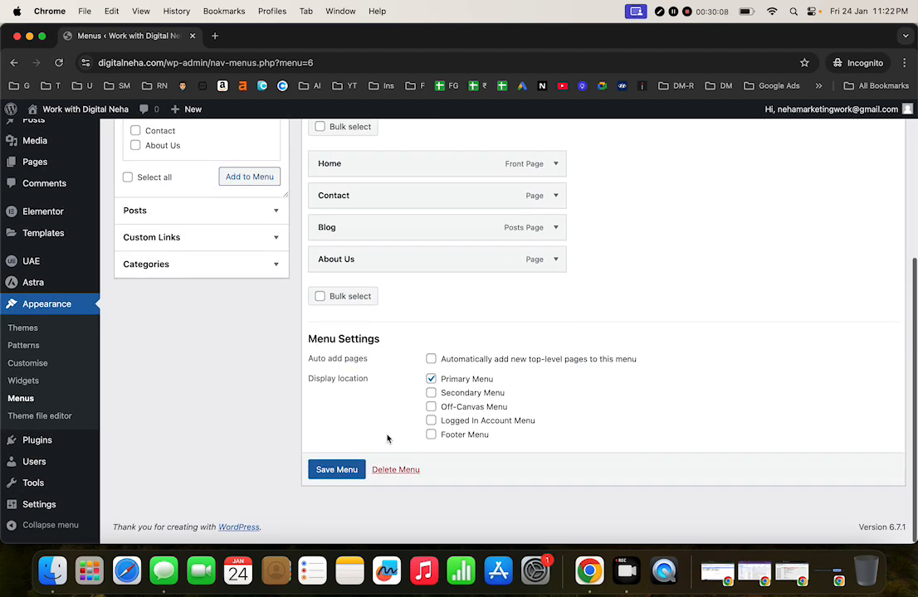
{"action": "scroll", "coordinate": [386, 436], "scroll_direction": "up", "scroll_amount": 6}
{"action": "scroll", "coordinate": [387, 439], "scroll_direction": "down", "scroll_amount": 1}
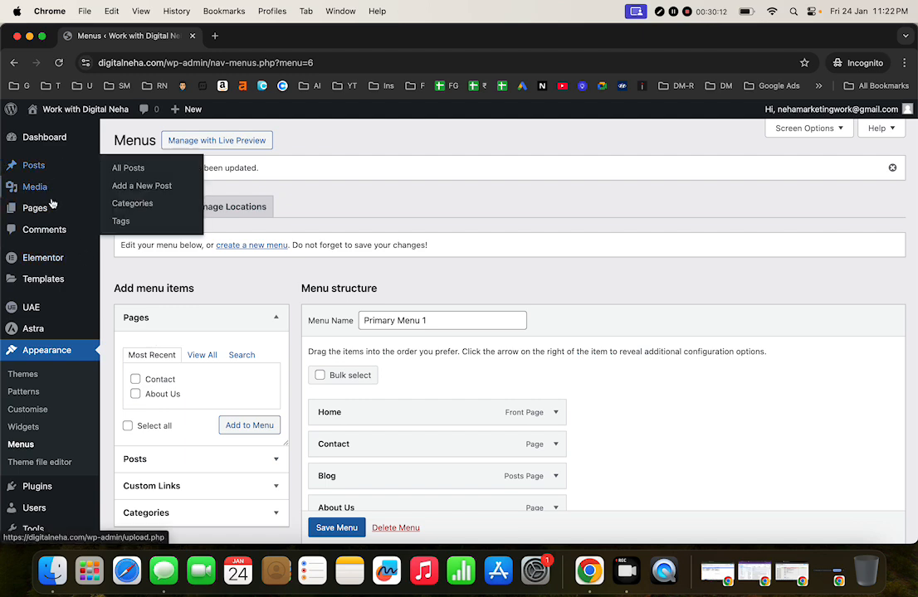
{"action": "mouse_move", "coordinate": [29, 312]}
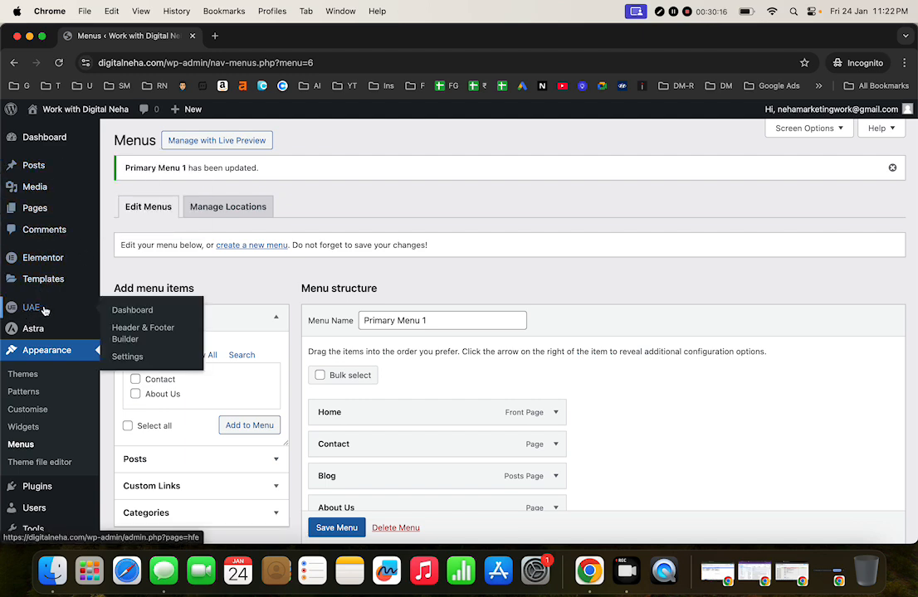
Step: Open the Header Website template in Elementor and close the Launchpad and Structure panels
{"action": "left_click", "coordinate": [146, 331]}
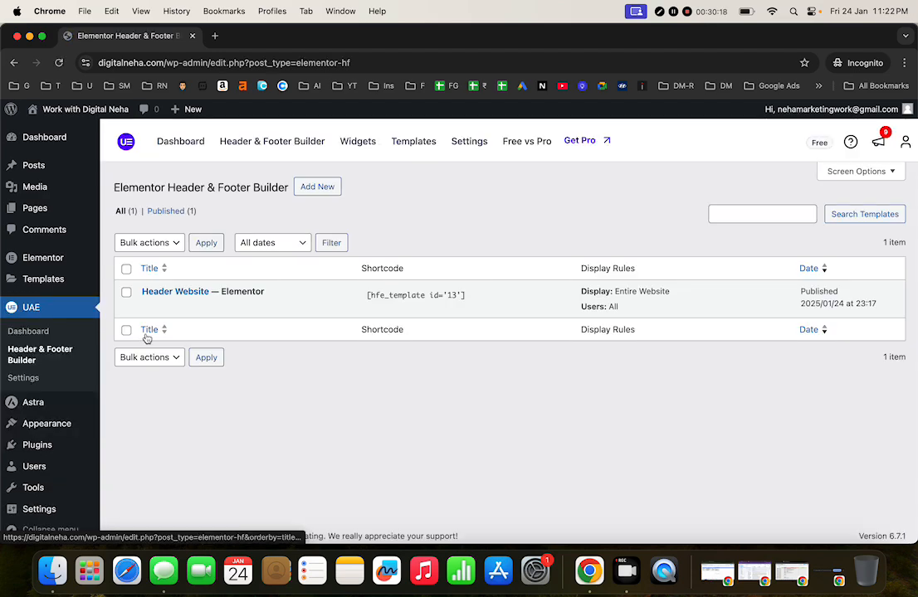
{"action": "mouse_move", "coordinate": [180, 292]}
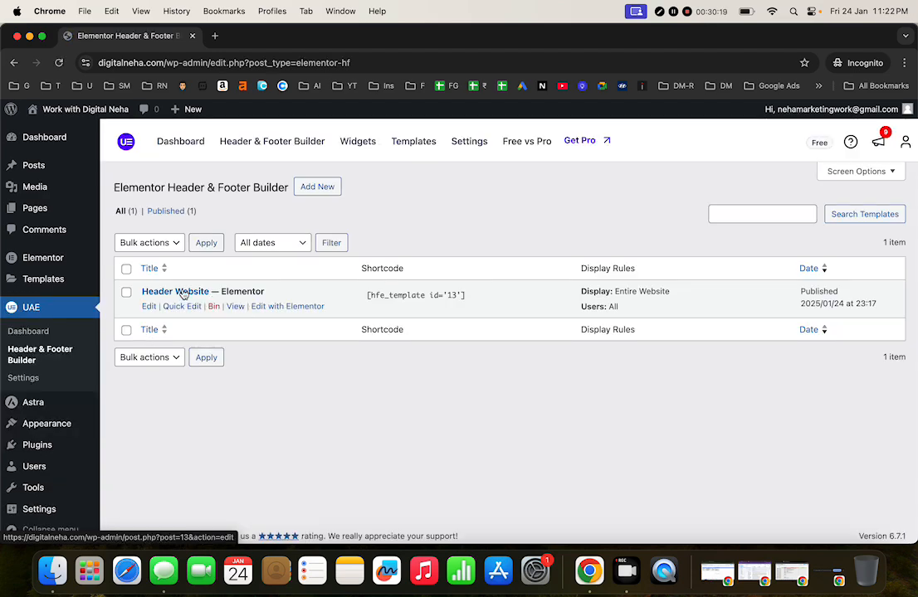
{"action": "left_click", "coordinate": [292, 308]}
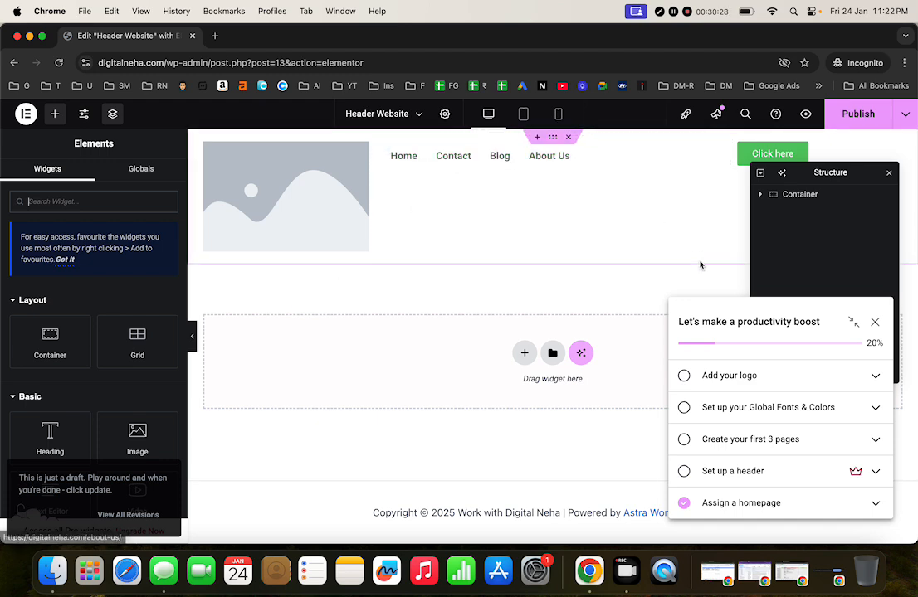
{"action": "left_click", "coordinate": [877, 329]}
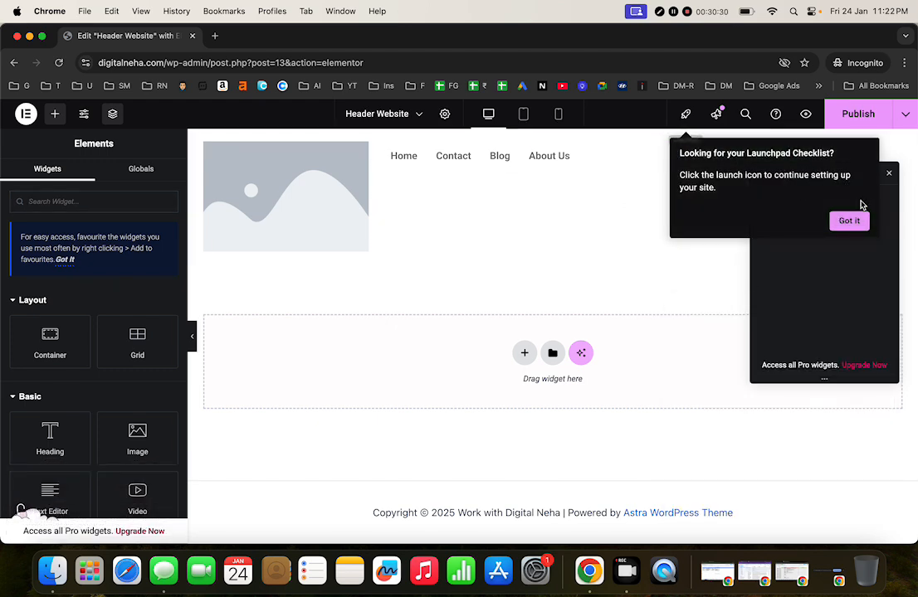
{"action": "left_click", "coordinate": [851, 224]}
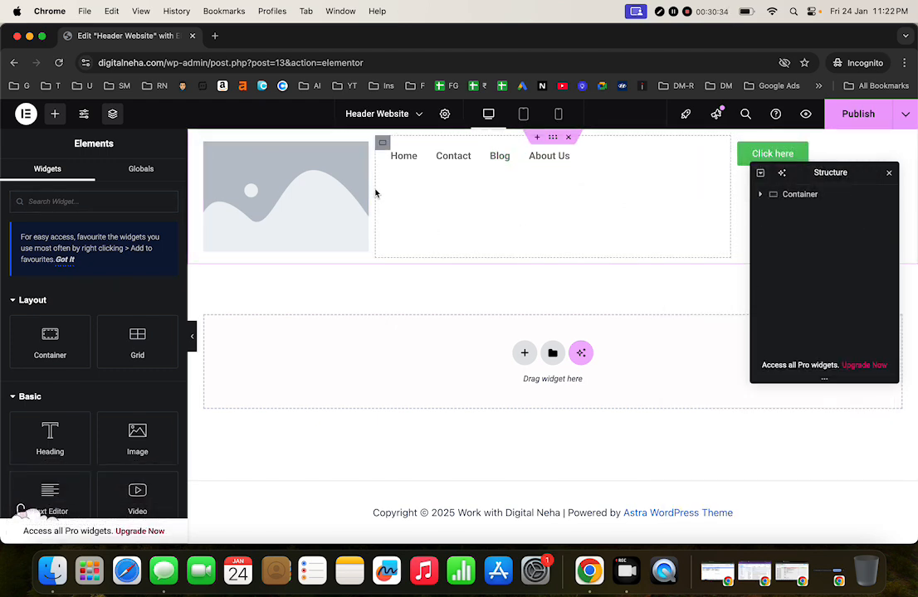
{"action": "left_click", "coordinate": [888, 175]}
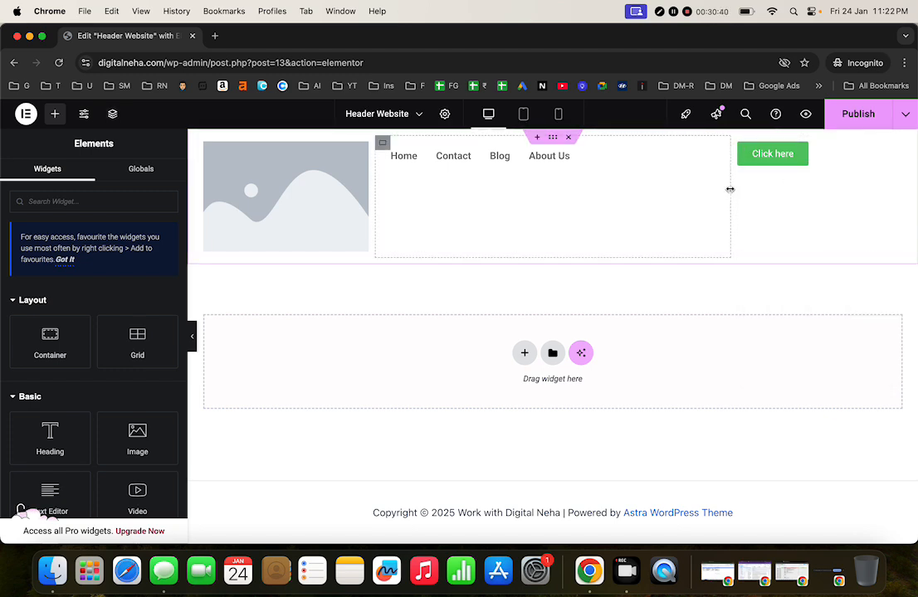
Step: Resize the image, menu and Click here containers so the logo shrinks, then publish the header
{"action": "left_click_drag", "start_coordinate": [730, 189], "coordinate": [824, 205]}
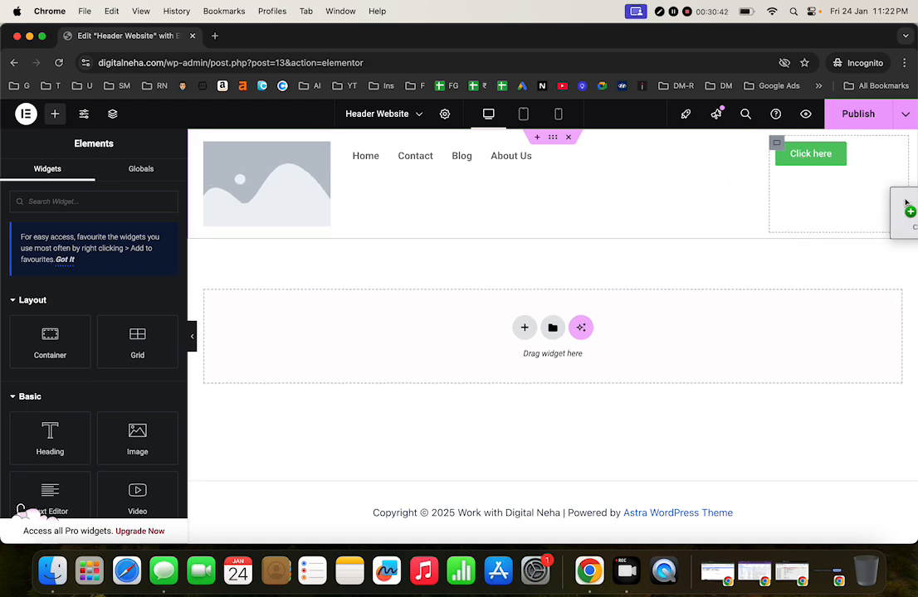
{"action": "left_click", "coordinate": [834, 170]}
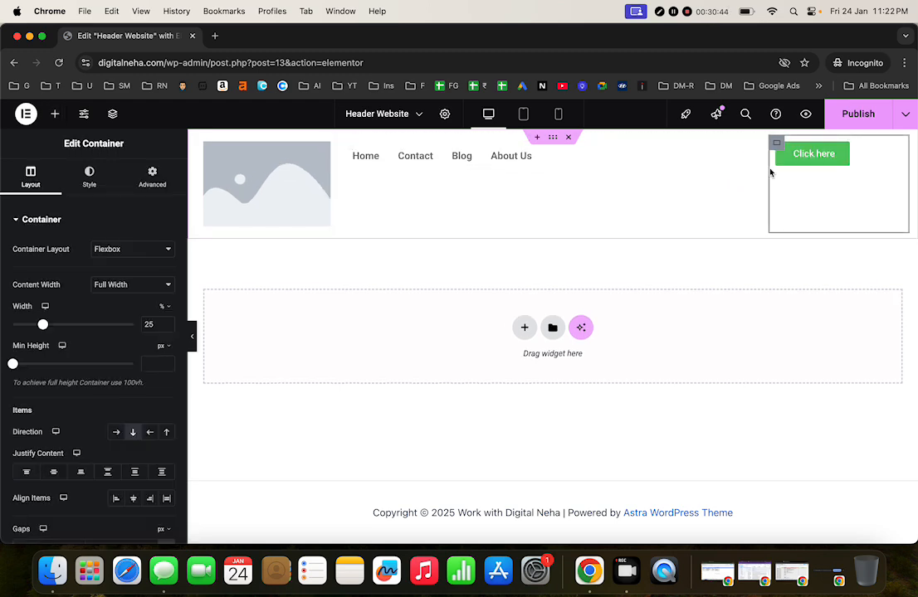
{"action": "left_click_drag", "start_coordinate": [770, 172], "coordinate": [899, 221]}
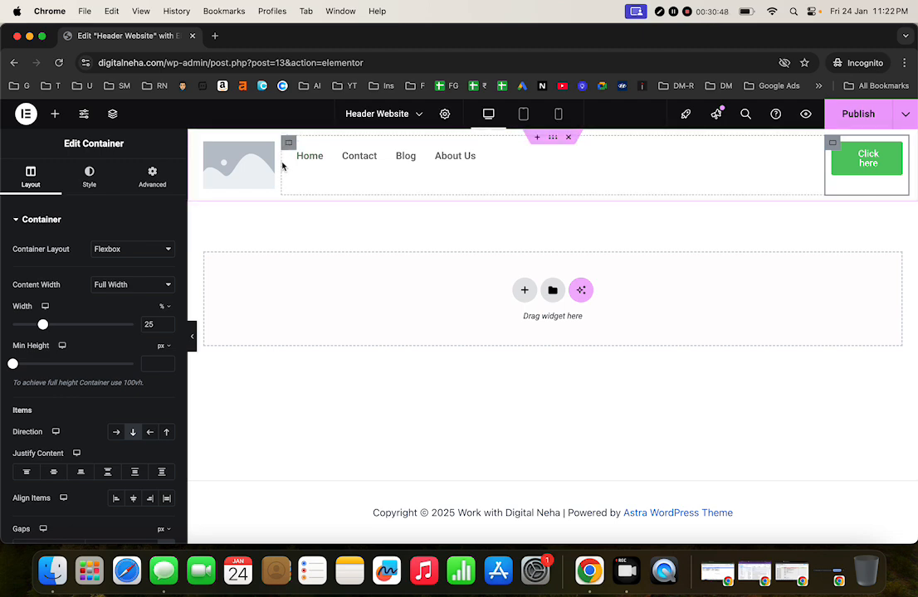
{"action": "left_click_drag", "start_coordinate": [282, 166], "coordinate": [255, 163]}
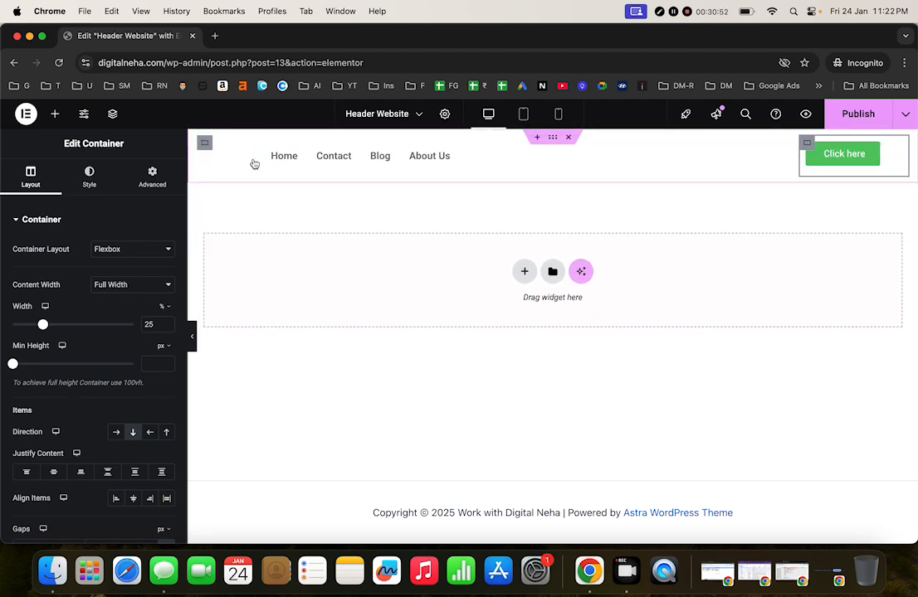
{"action": "left_click", "coordinate": [853, 120]}
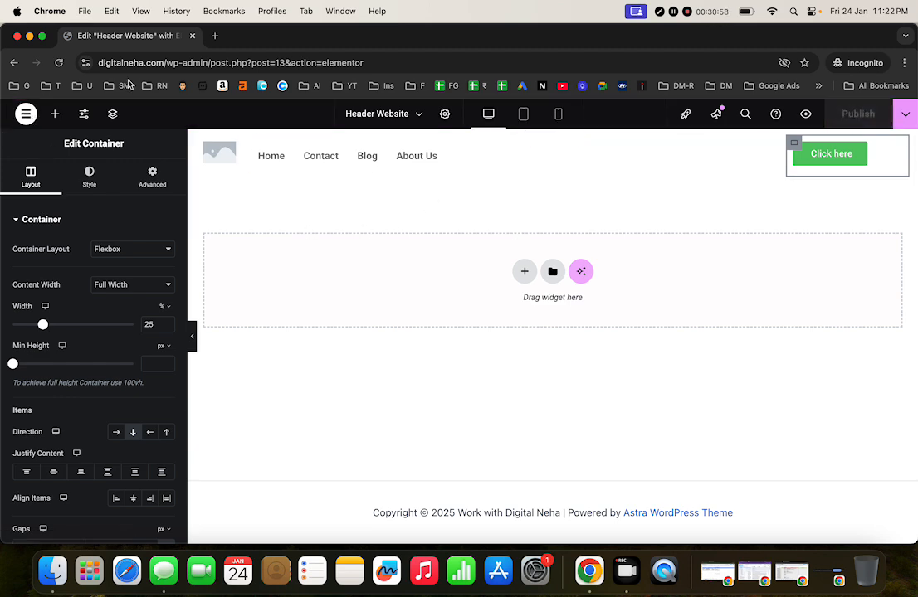
Step: Load digitalneha.com in a new tab, reload to confirm the new header, then return to the editor tab
{"action": "left_click", "coordinate": [215, 36]}
{"action": "type", "text": "d"}
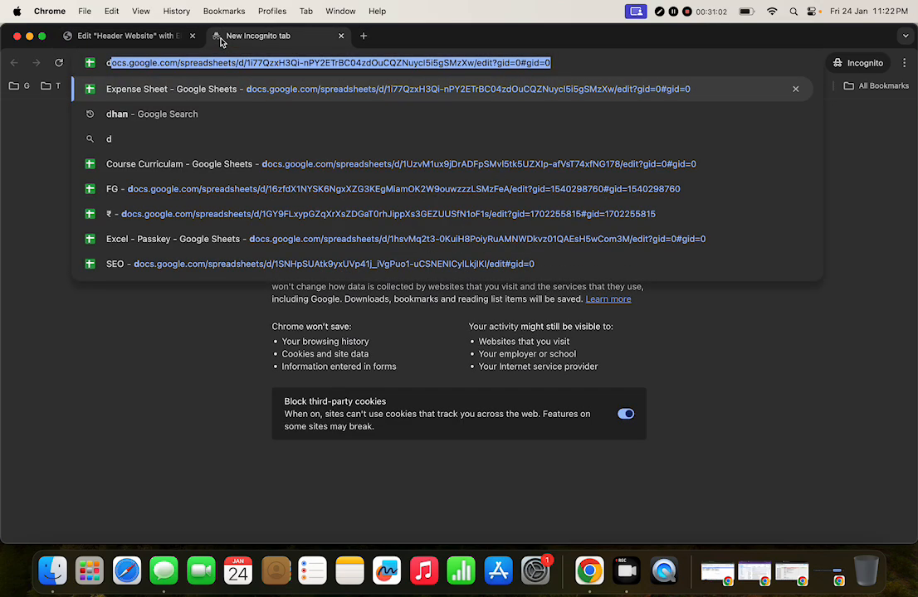
{"action": "type", "text": "igita"}
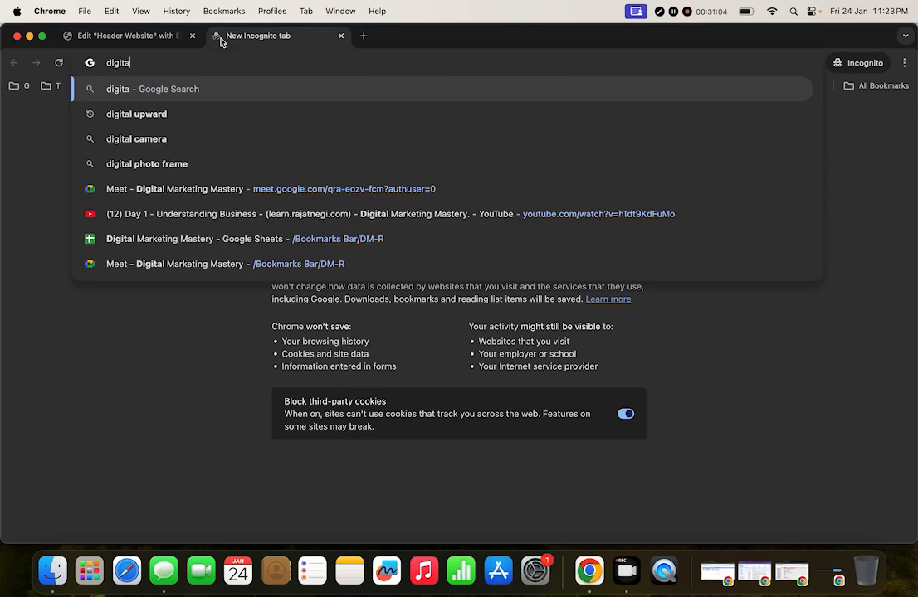
{"action": "type", "text": "lne"}
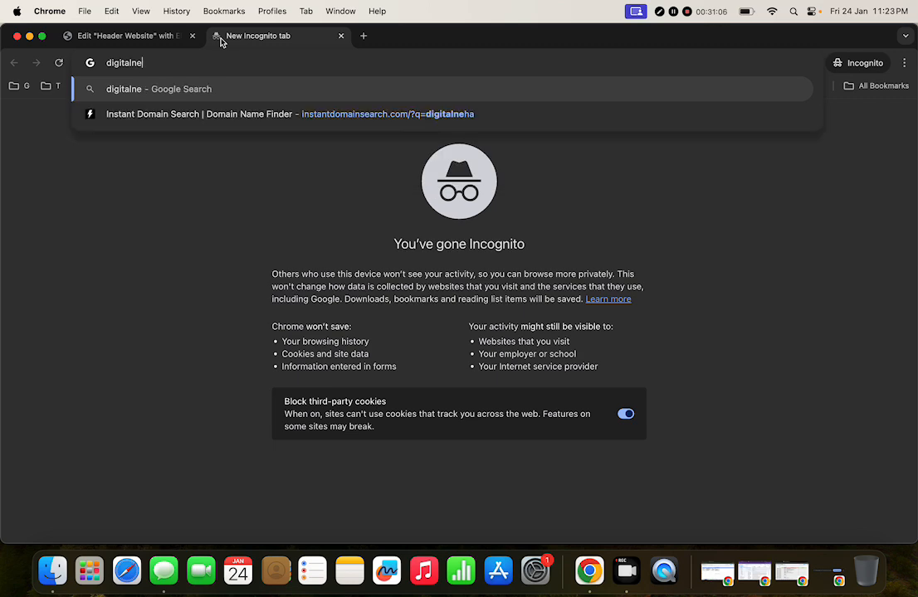
{"action": "type", "text": "ha.com"}
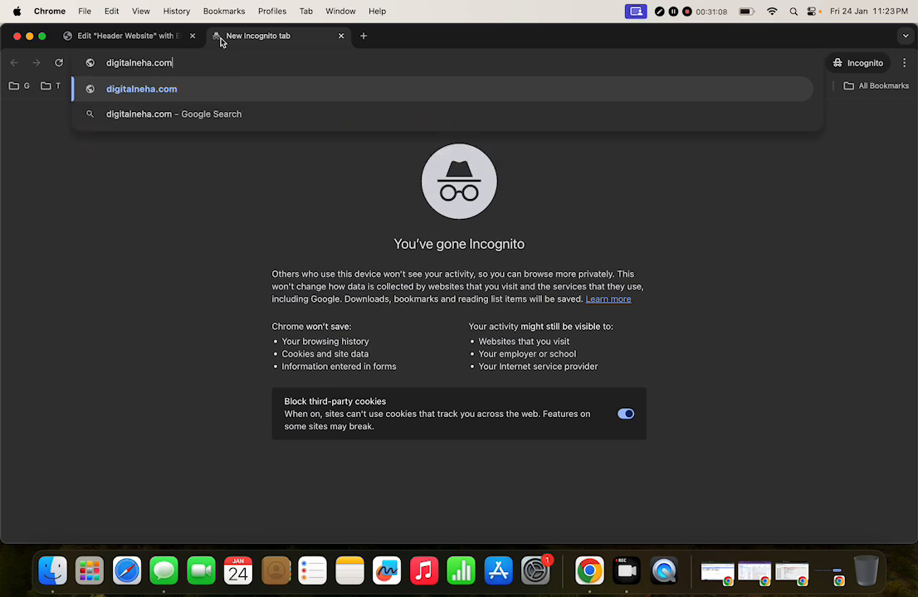
{"action": "key", "text": "Return"}
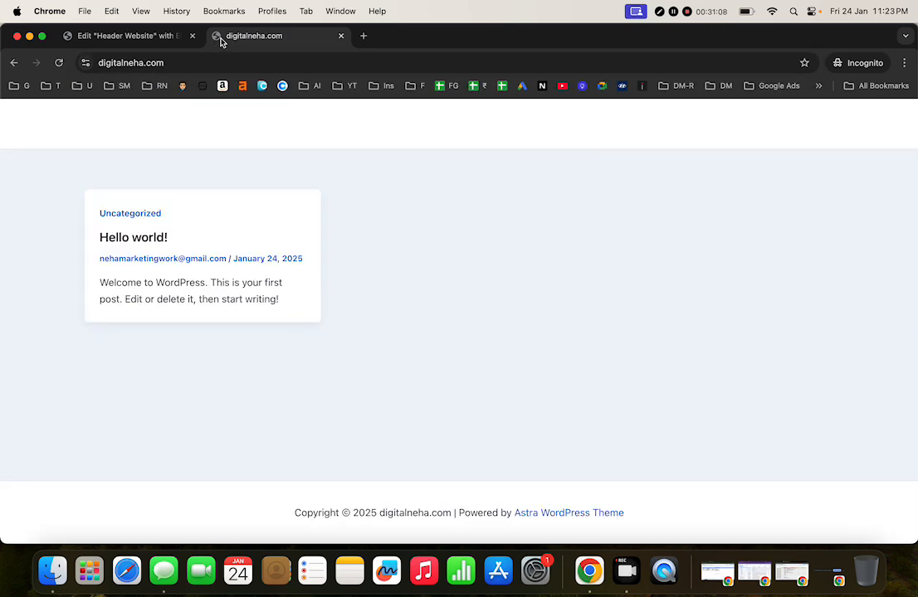
{"action": "left_click", "coordinate": [58, 64]}
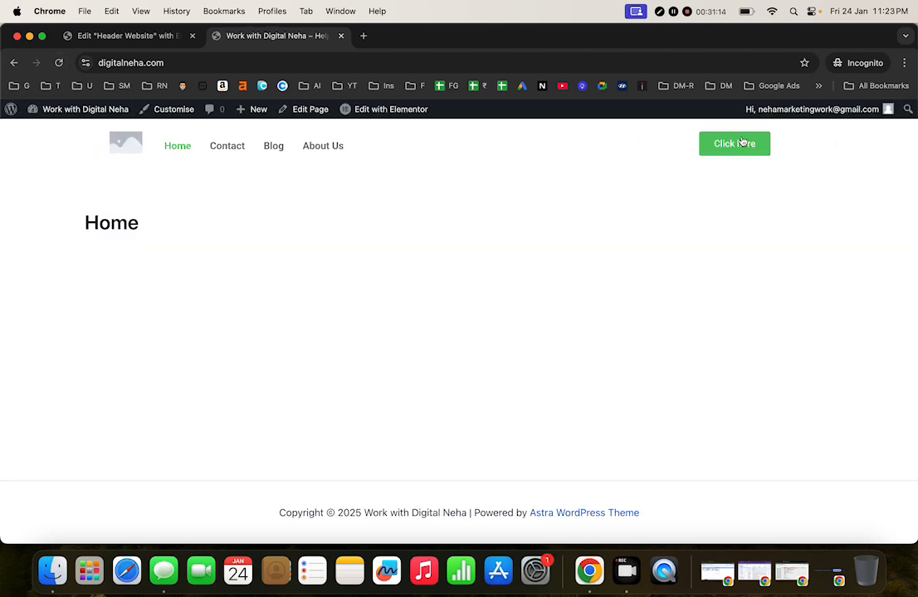
{"action": "left_click", "coordinate": [172, 60]}
{"action": "left_click", "coordinate": [299, 303]}
{"action": "left_click", "coordinate": [134, 37]}
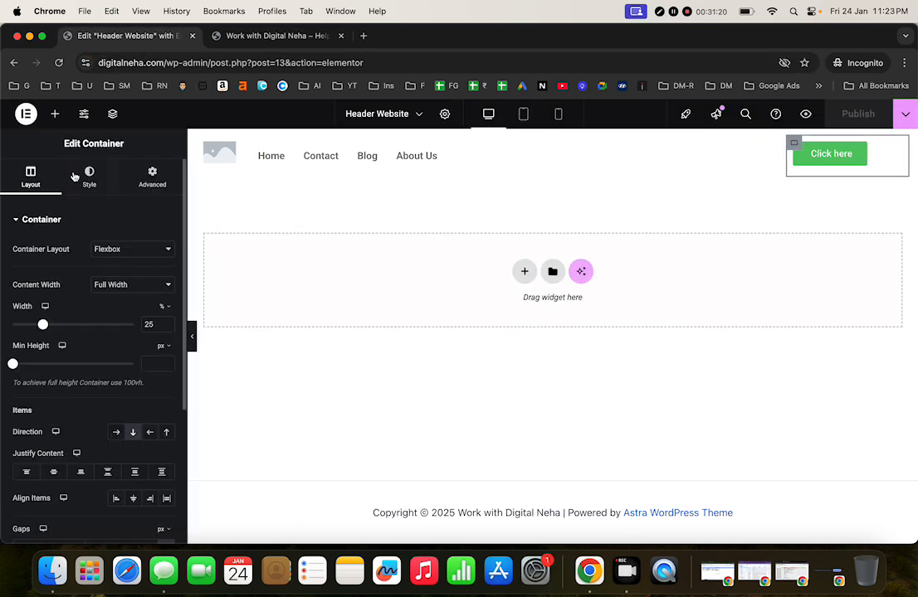
Step: Exit Elementor to WordPress and go to UAE > Header & Footer Builder via the Dashboard
{"action": "left_click", "coordinate": [26, 114]}
{"action": "left_click", "coordinate": [57, 239]}
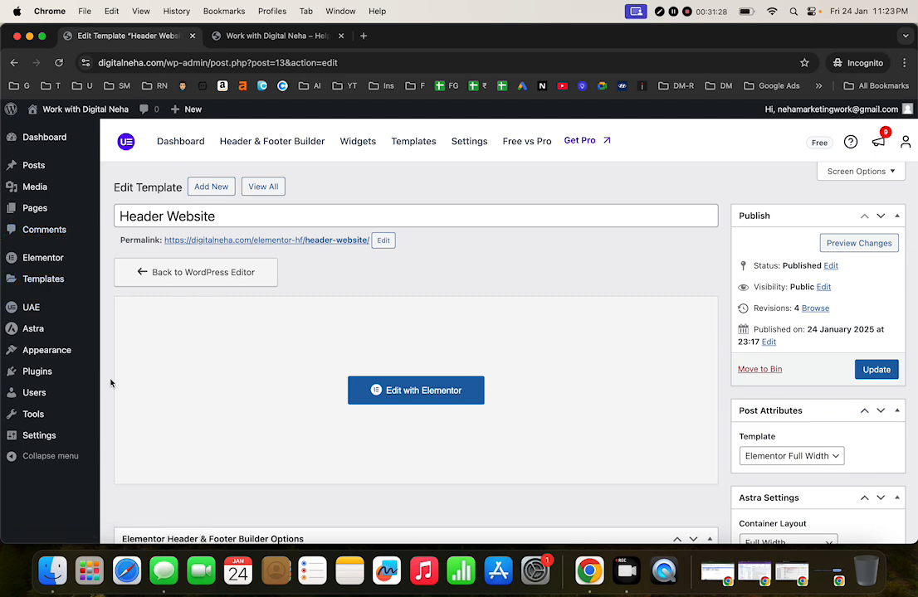
{"action": "scroll", "coordinate": [200, 420], "scroll_direction": "down", "scroll_amount": 15}
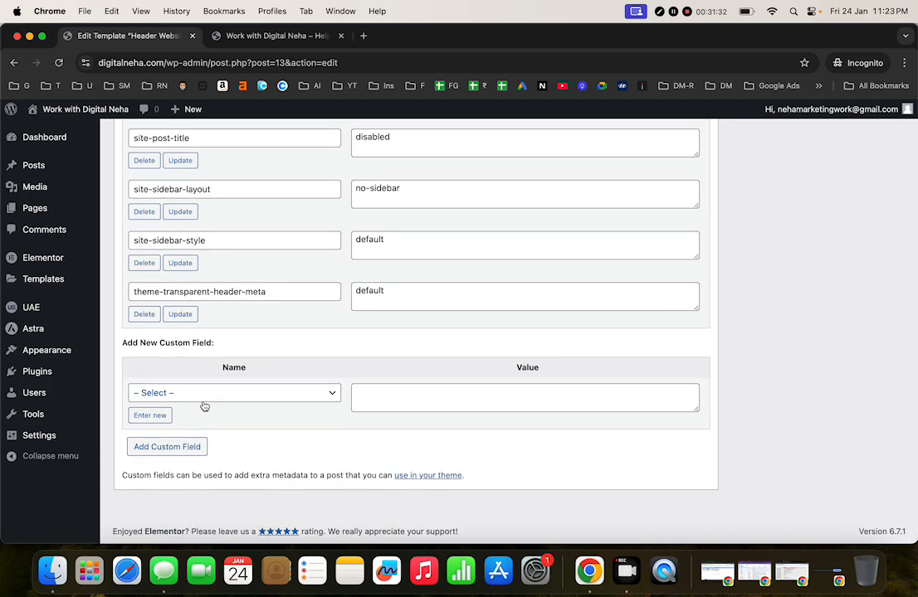
{"action": "left_click", "coordinate": [52, 141]}
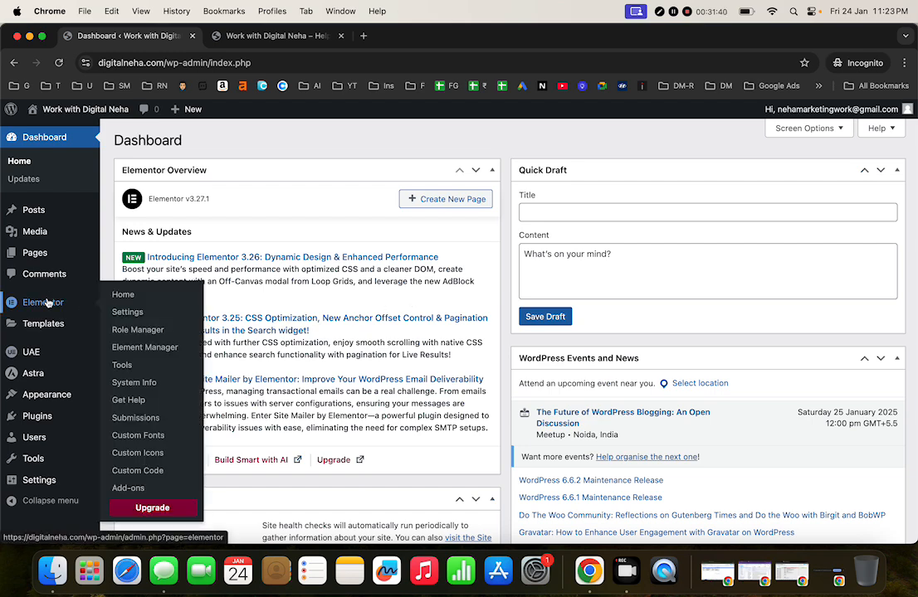
{"action": "mouse_move", "coordinate": [30, 353]}
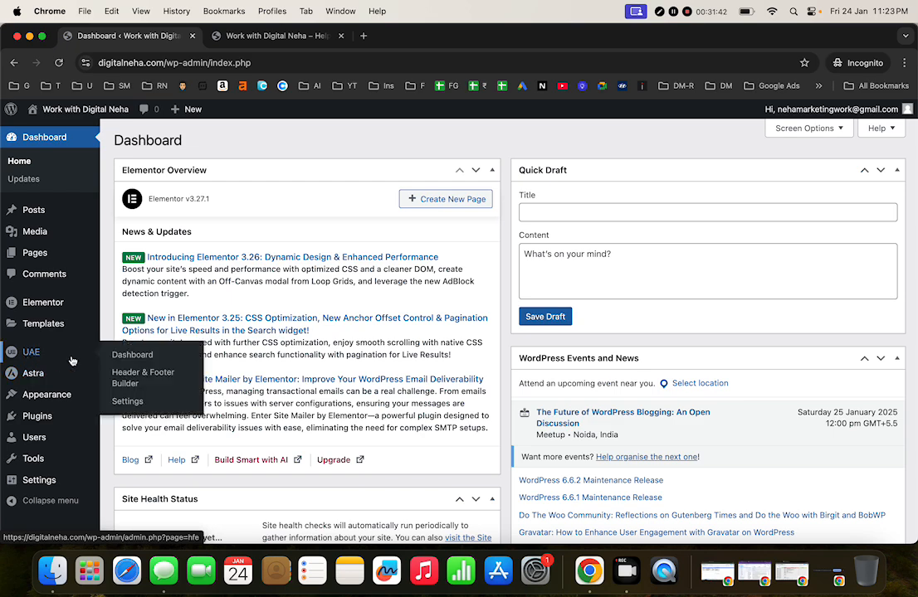
{"action": "left_click", "coordinate": [123, 376]}
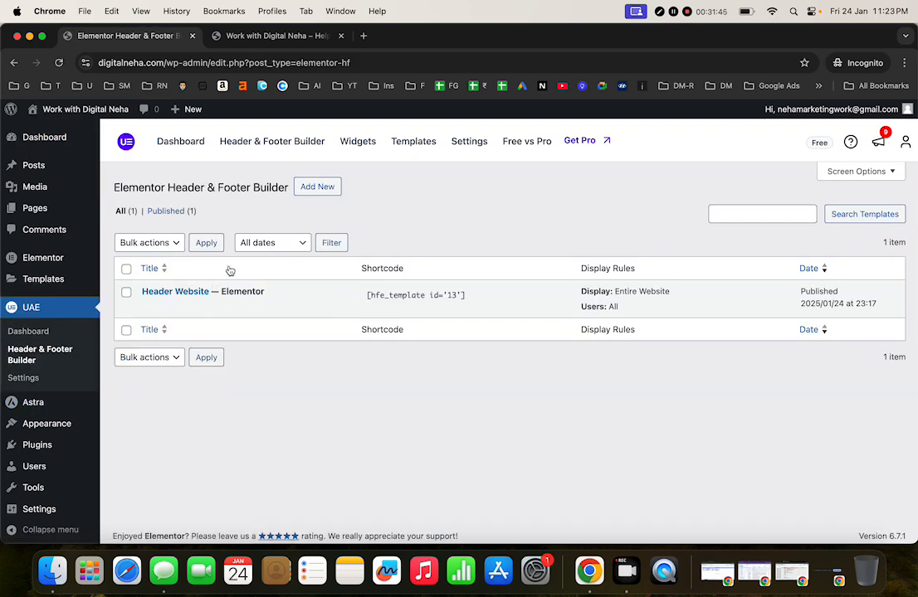
Step: Add a template titled 'footer' of type Footer on Entire Website for All users, with Canvas enabled
{"action": "left_click", "coordinate": [318, 187]}
{"action": "type", "text": "f"}
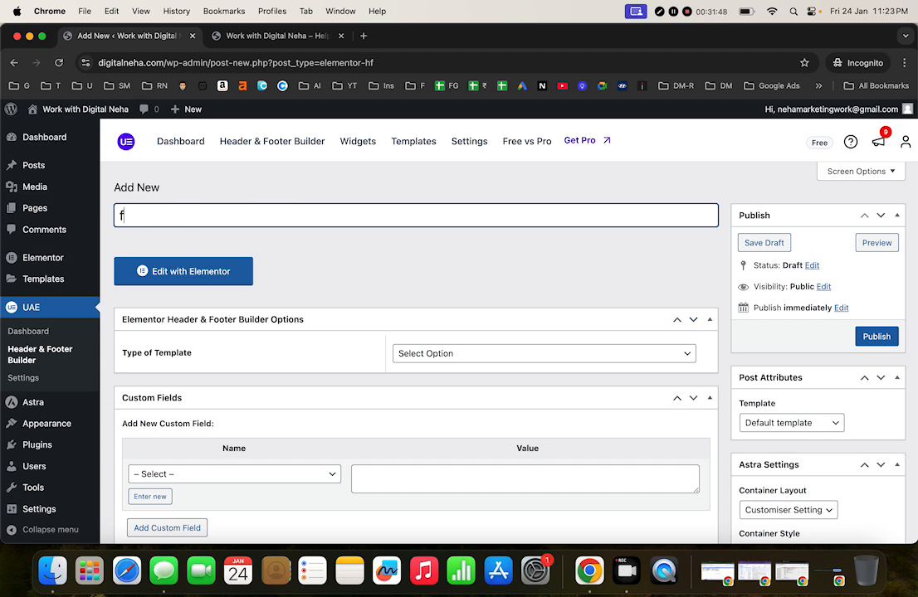
{"action": "type", "text": "ooter"}
{"action": "left_click", "coordinate": [434, 351]}
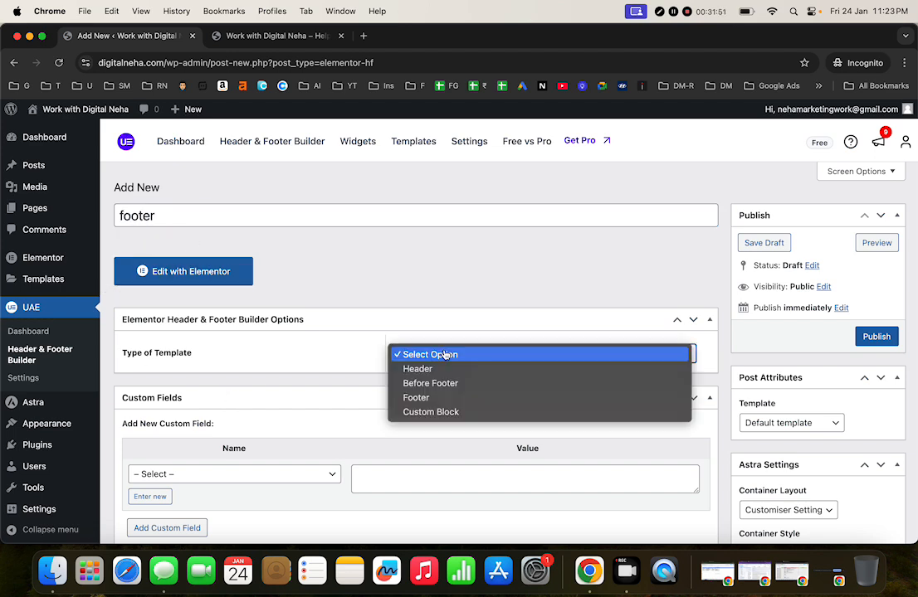
{"action": "left_click", "coordinate": [439, 399]}
{"action": "scroll", "coordinate": [437, 399], "scroll_direction": "down", "scroll_amount": 3}
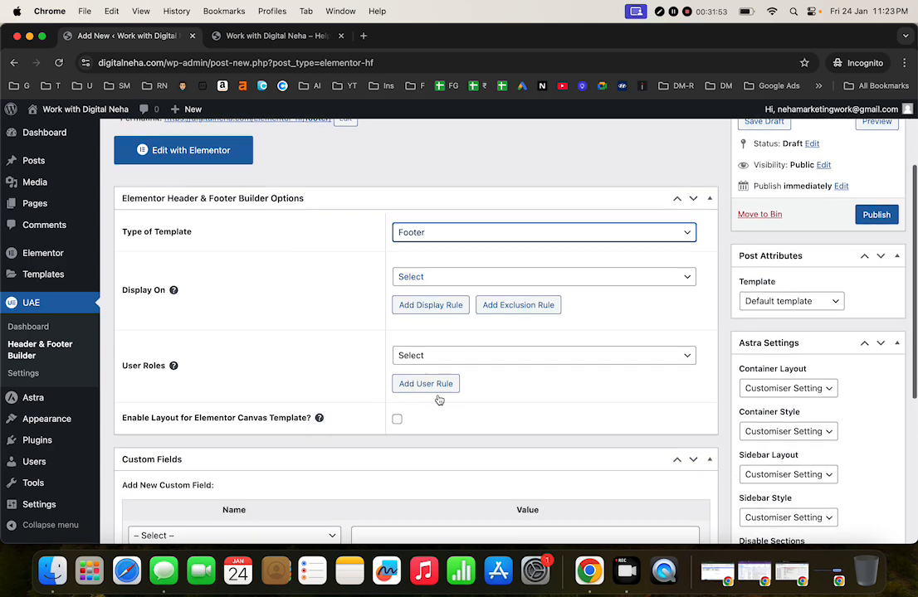
{"action": "left_click", "coordinate": [459, 279]}
{"action": "left_click", "coordinate": [458, 307]}
{"action": "left_click", "coordinate": [429, 356]}
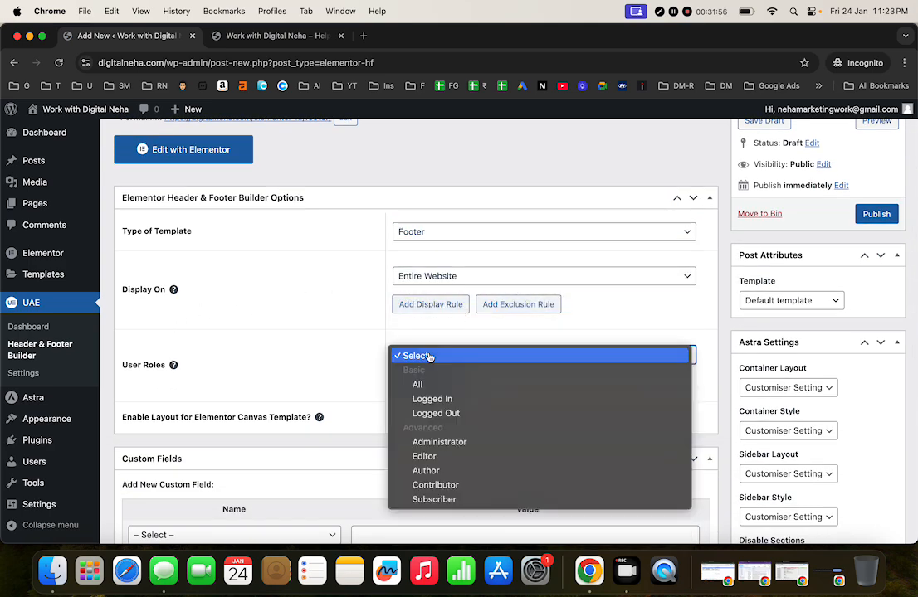
{"action": "left_click", "coordinate": [455, 385]}
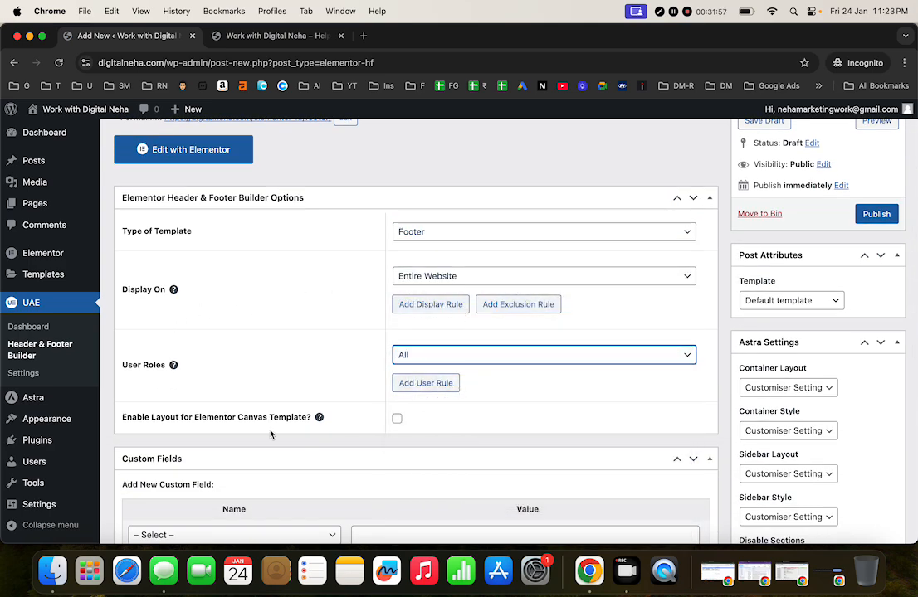
{"action": "left_click", "coordinate": [397, 418]}
Step: Leave the unsaved footer page for the UAE dashboard
{"action": "scroll", "coordinate": [664, 291], "scroll_direction": "up", "scroll_amount": 3}
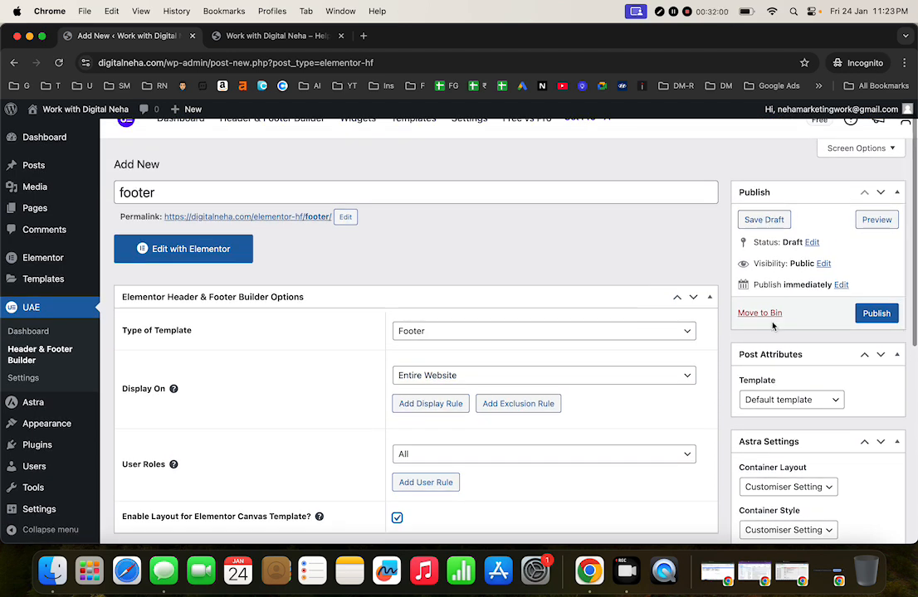
{"action": "left_click", "coordinate": [762, 400]}
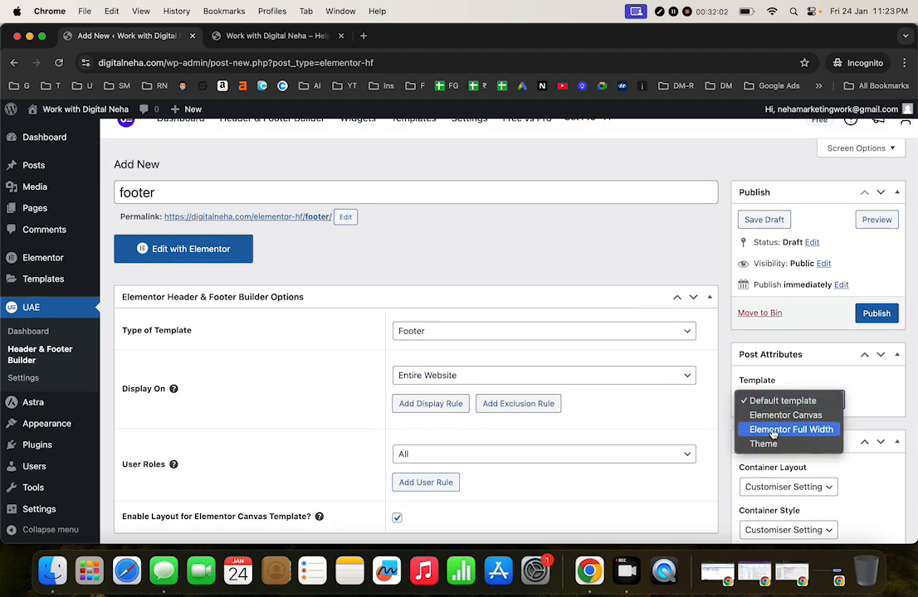
{"action": "right_click", "coordinate": [131, 316]}
{"action": "left_click", "coordinate": [29, 311]}
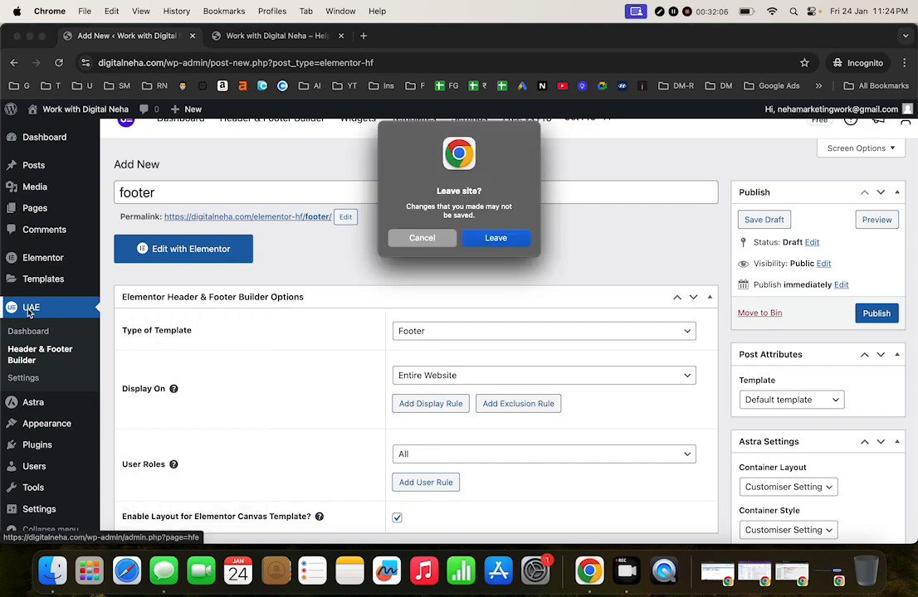
{"action": "left_click", "coordinate": [496, 239]}
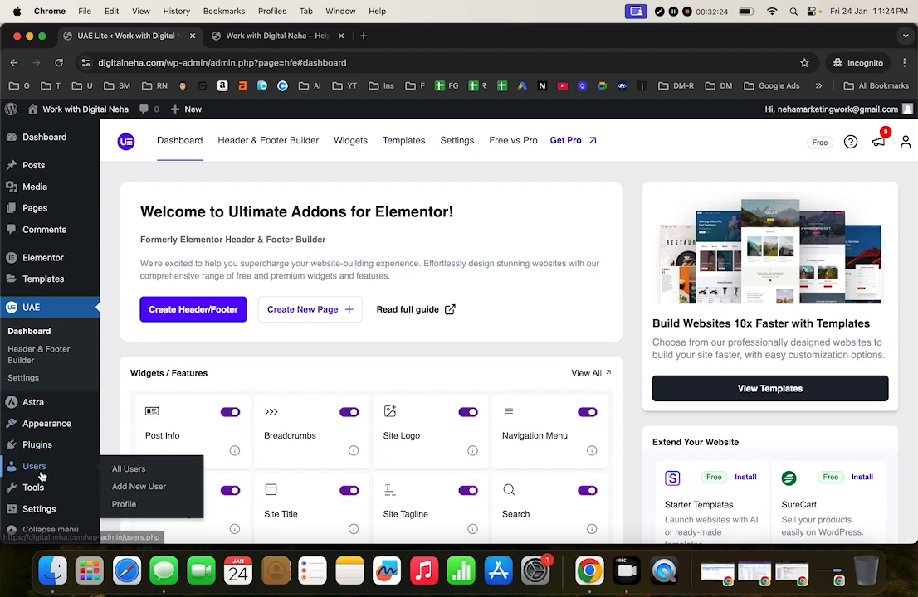
{"action": "scroll", "coordinate": [33, 469], "scroll_direction": "down", "scroll_amount": 2}
{"action": "mouse_move", "coordinate": [50, 462]}
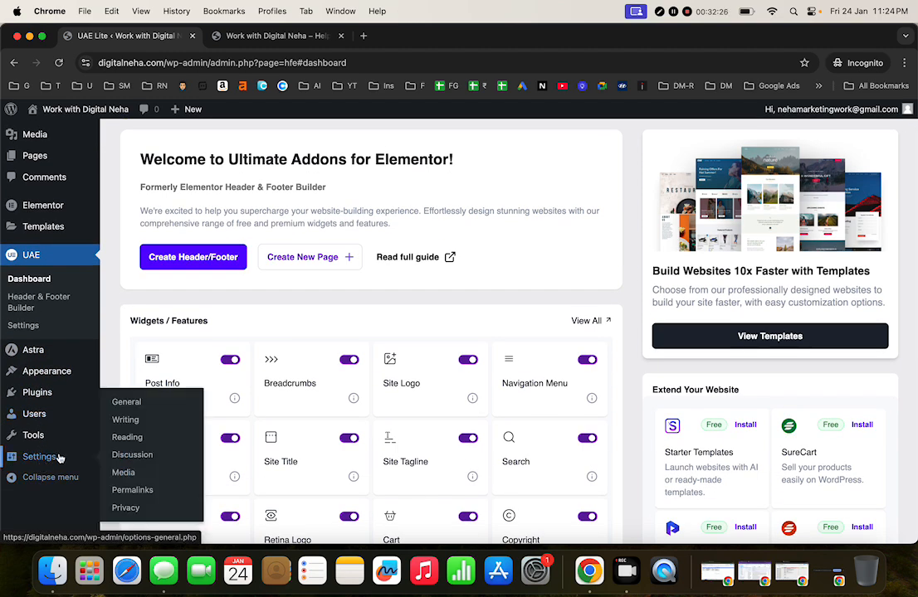